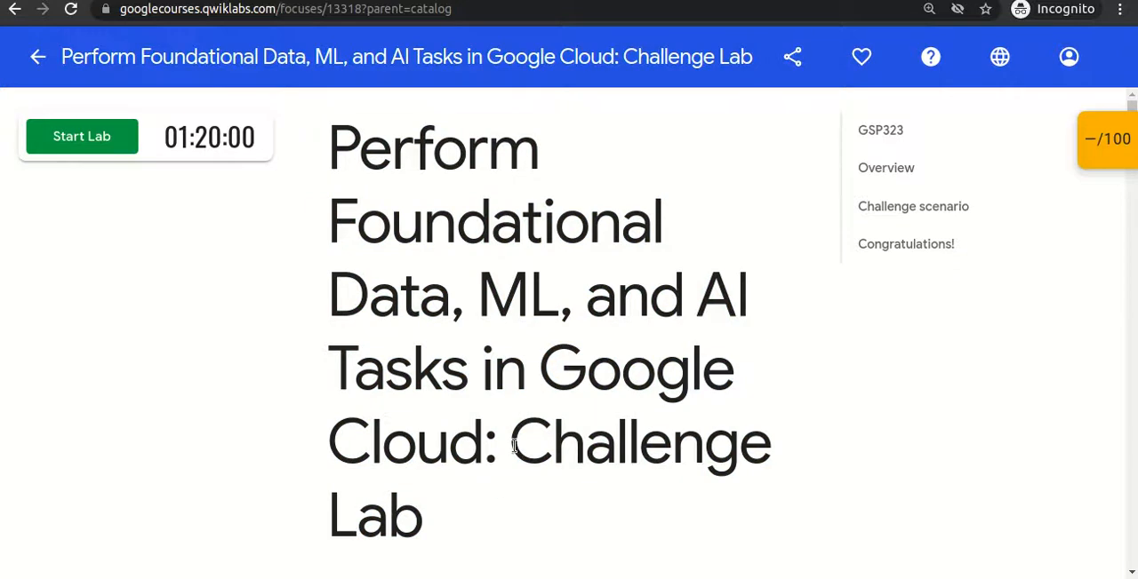
- Read the challenge lab's title to see which Google Cloud subject areas it covers
drag(514, 477, 509, 506)
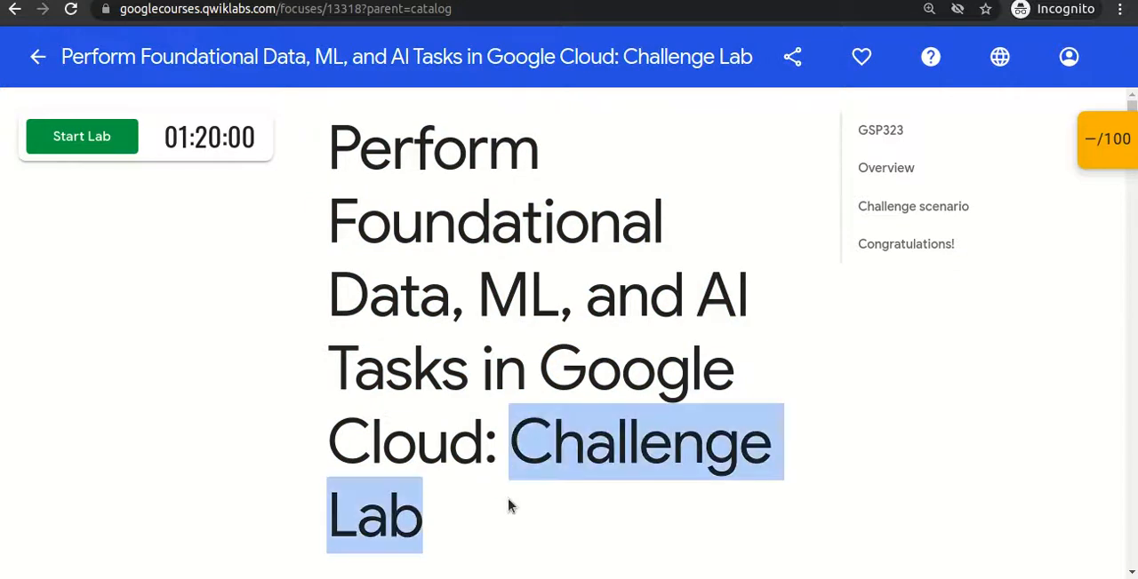
click(509, 504)
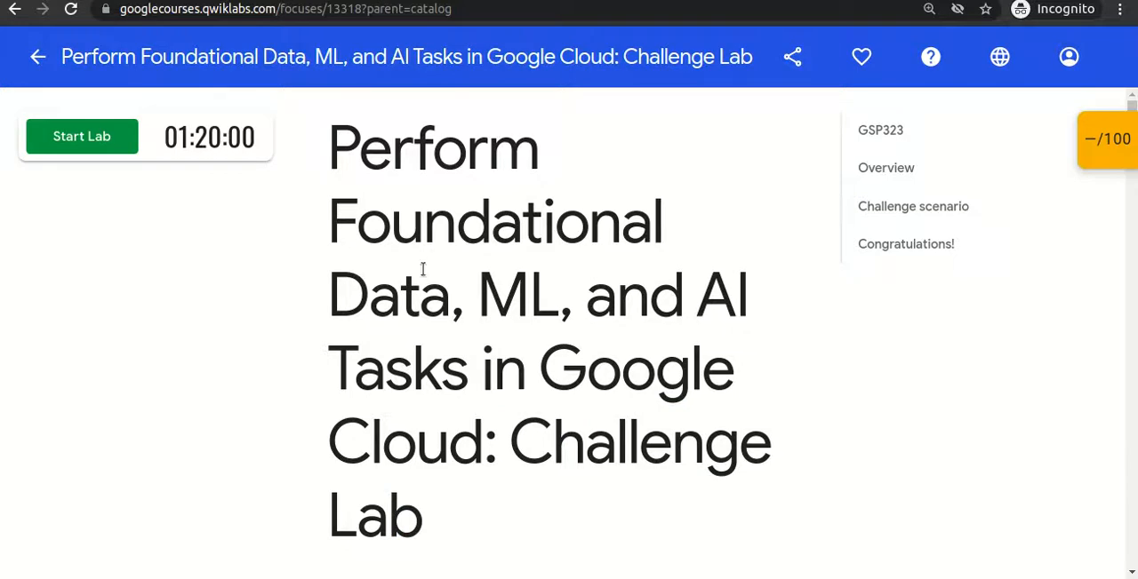
drag(326, 134, 494, 465)
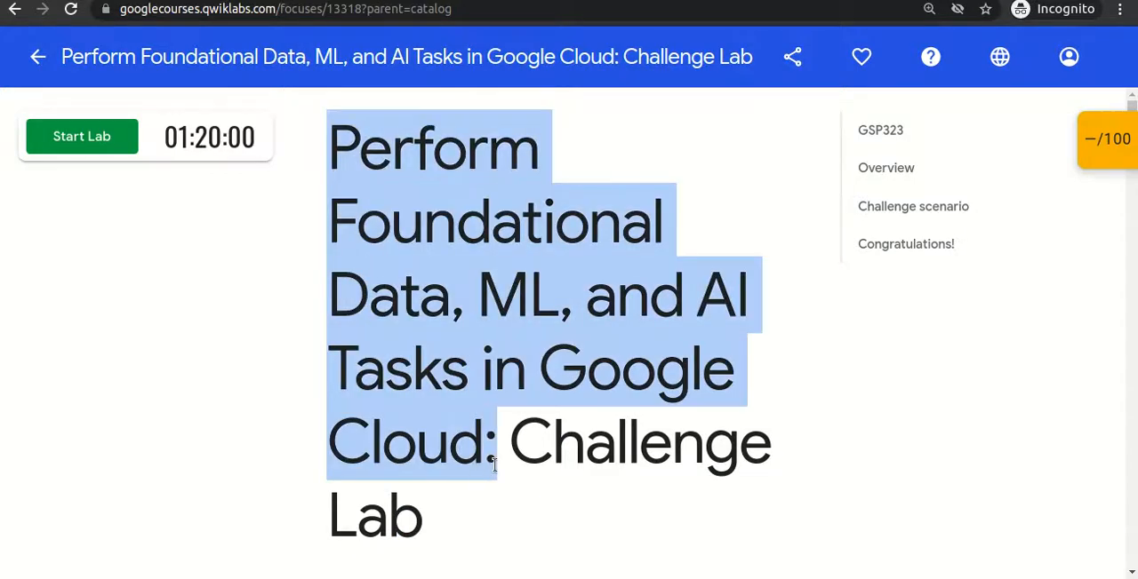
click(493, 464)
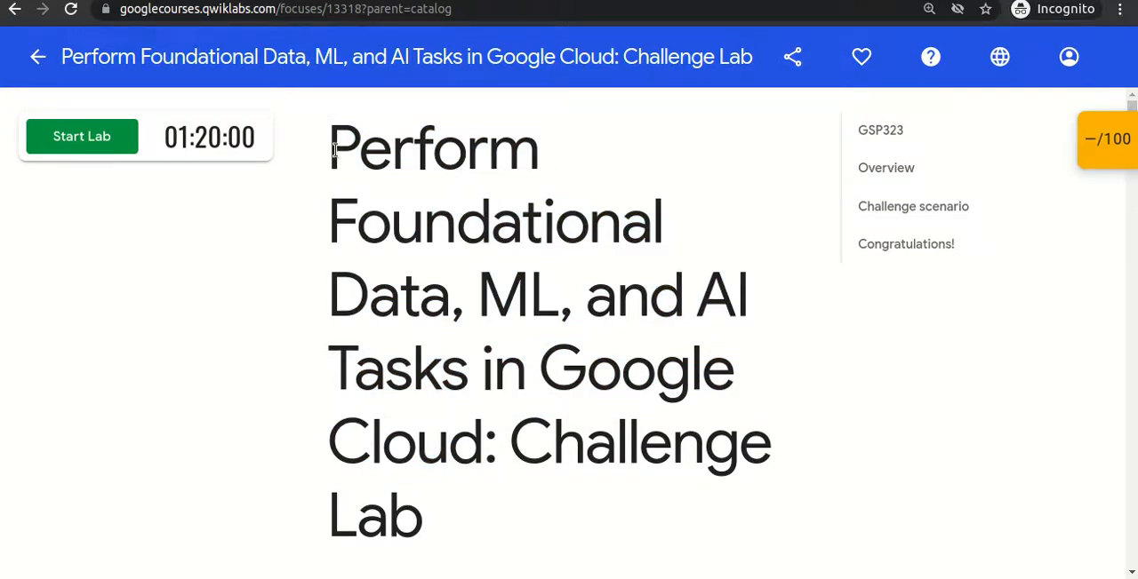
drag(334, 157, 512, 449)
click(520, 538)
drag(513, 449, 513, 495)
click(515, 495)
drag(330, 146, 469, 431)
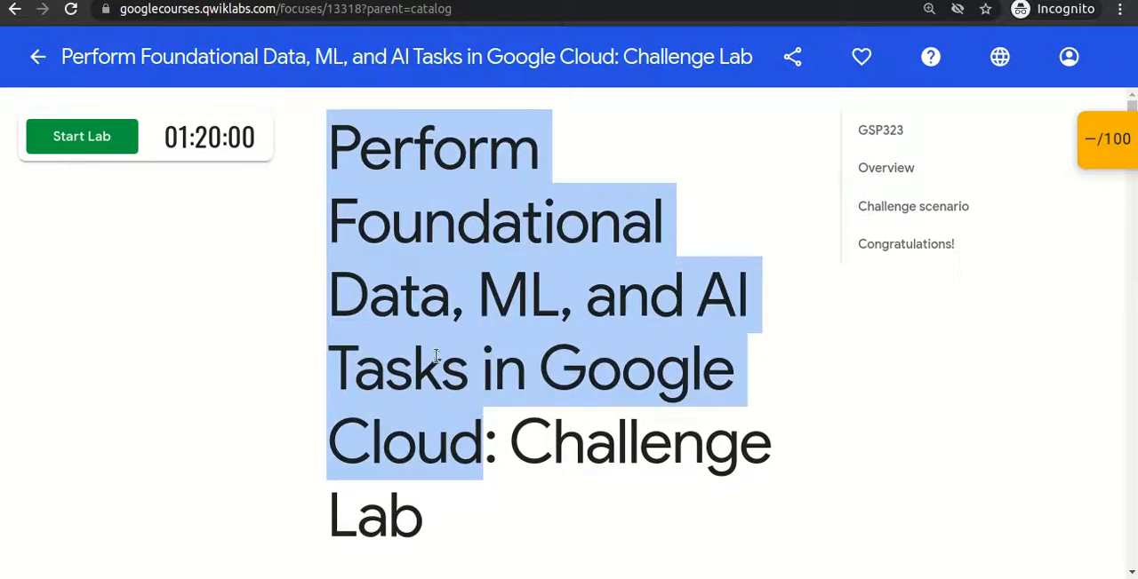
click(478, 401)
drag(480, 432, 327, 146)
click(394, 303)
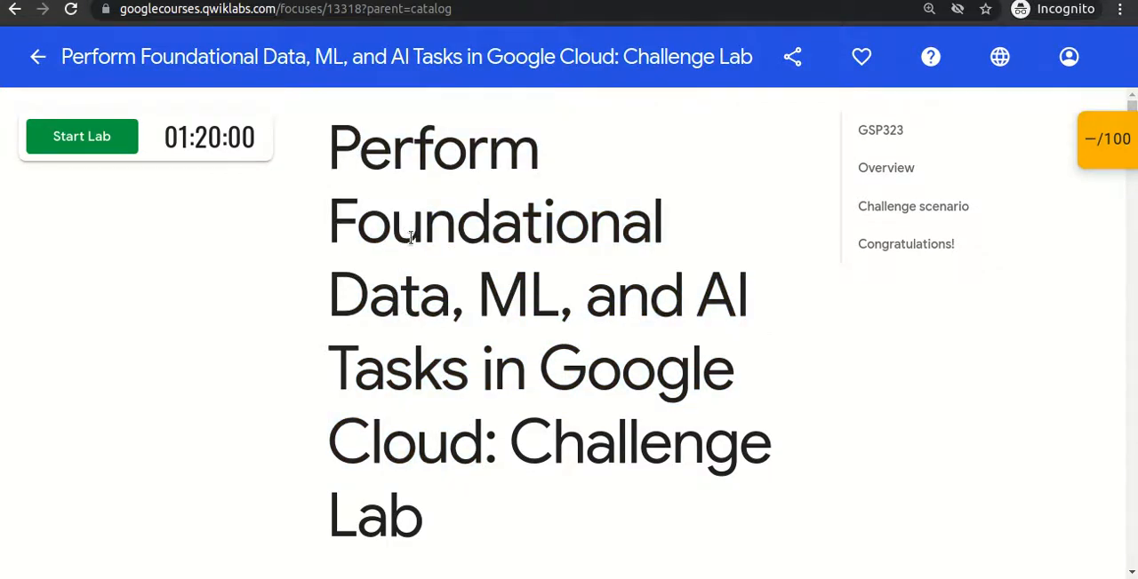
double_click(373, 298)
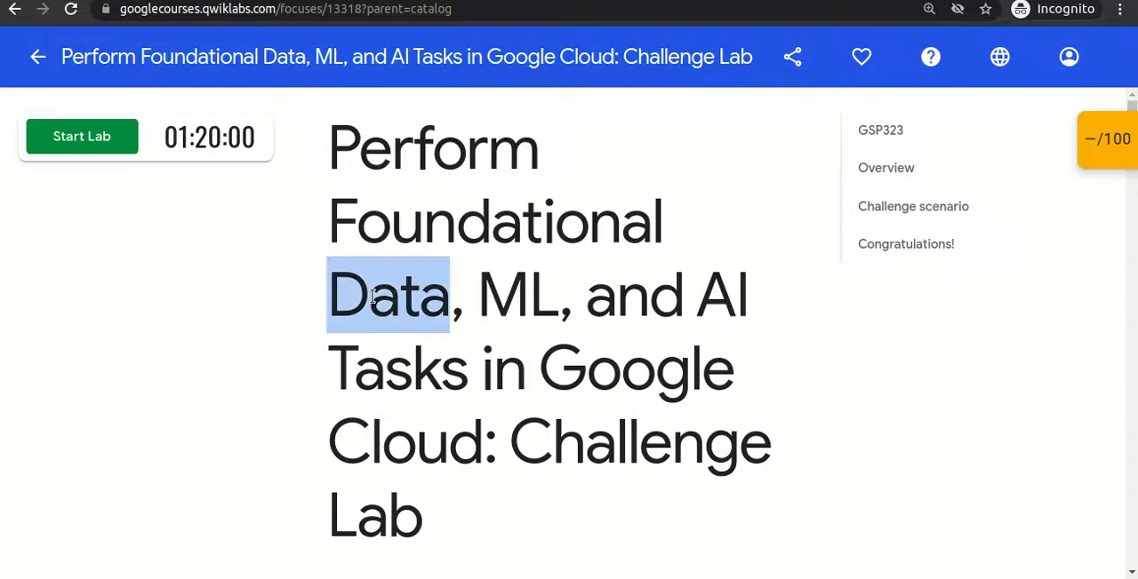
click(424, 305)
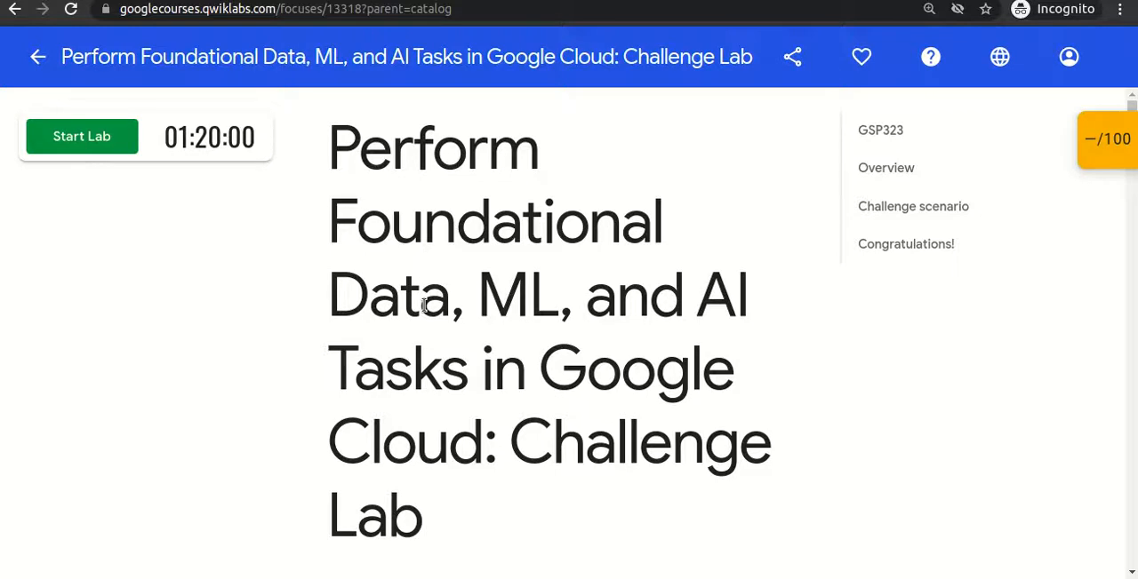
drag(477, 287, 468, 366)
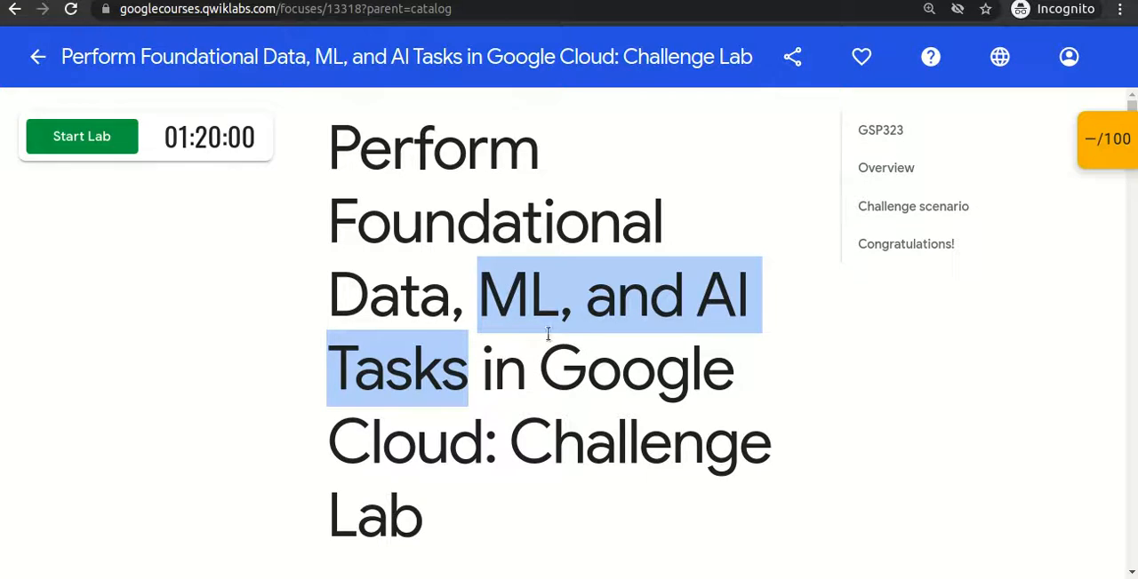
click(612, 225)
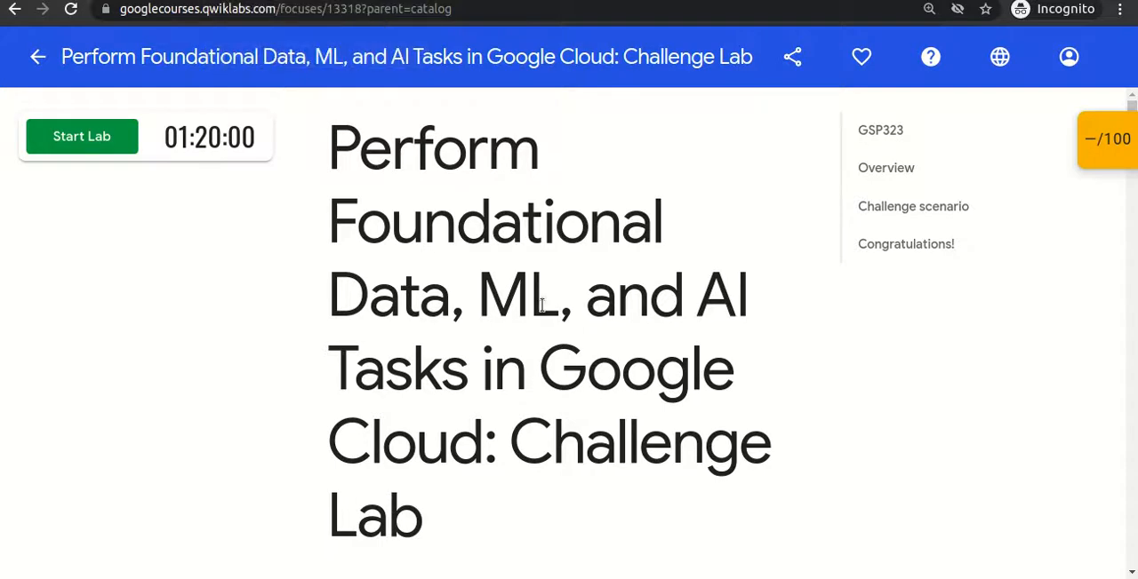
- Go to the Challenge scenario section and read the role description and the expectations for the tasks
scroll(541, 304, down, 10)
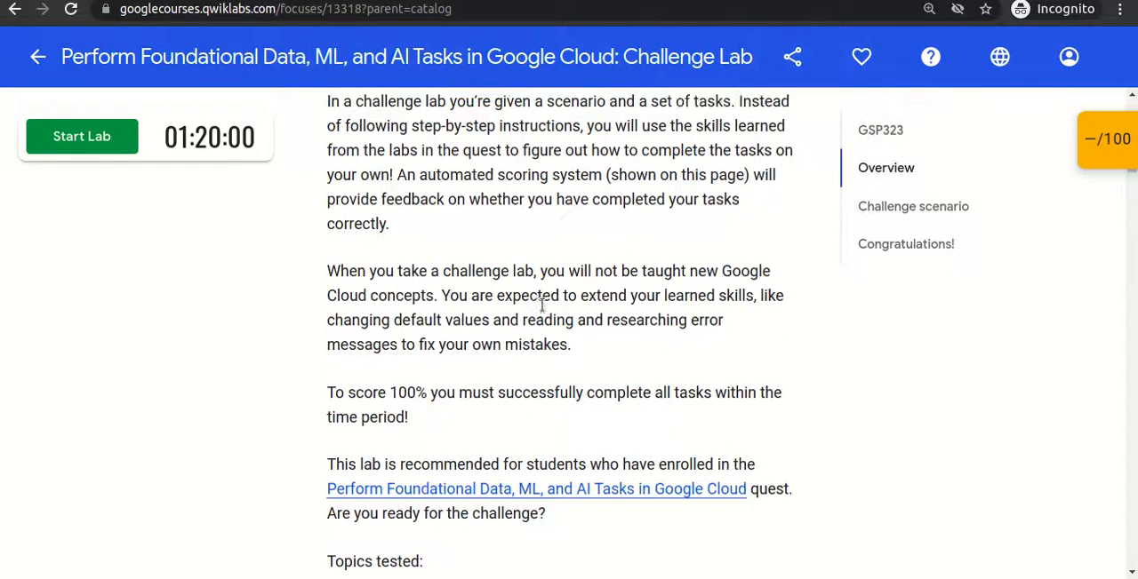
click(889, 210)
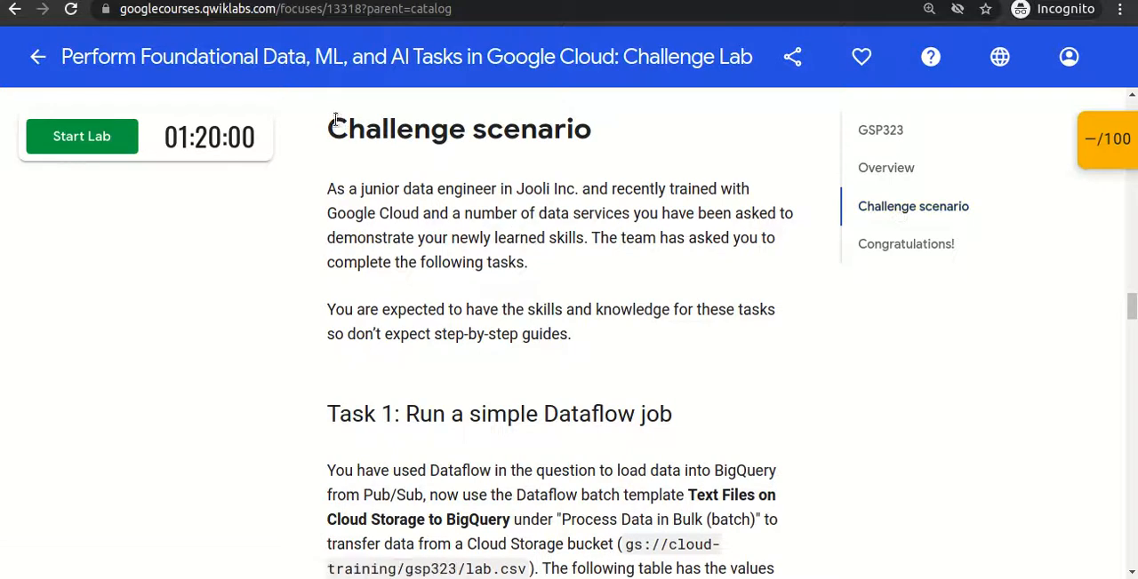
drag(330, 121, 593, 291)
click(593, 292)
drag(369, 188, 423, 219)
click(645, 193)
click(423, 218)
drag(327, 238, 580, 245)
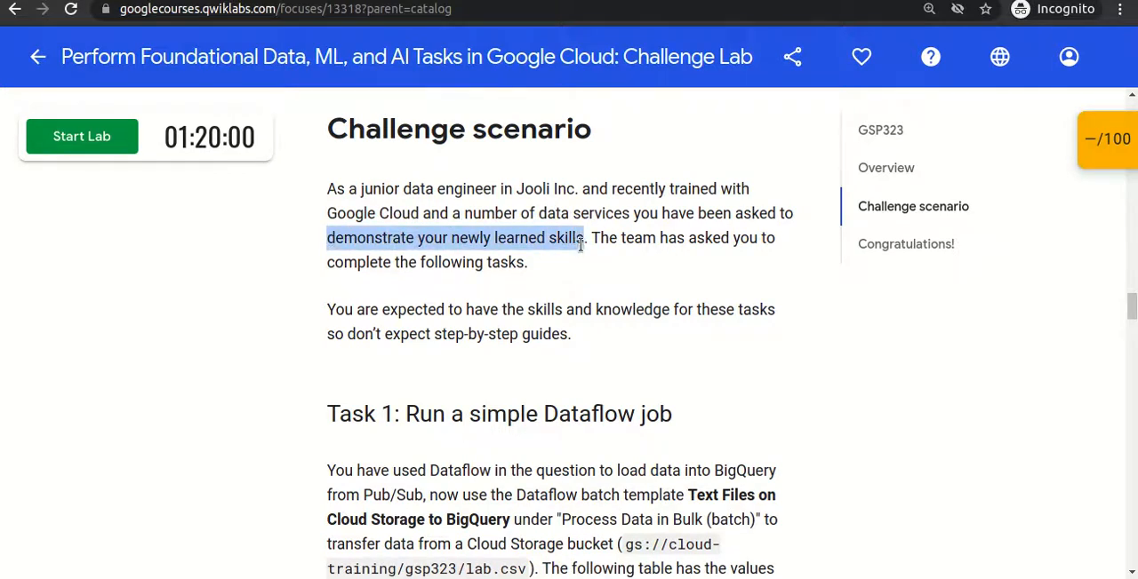
click(582, 245)
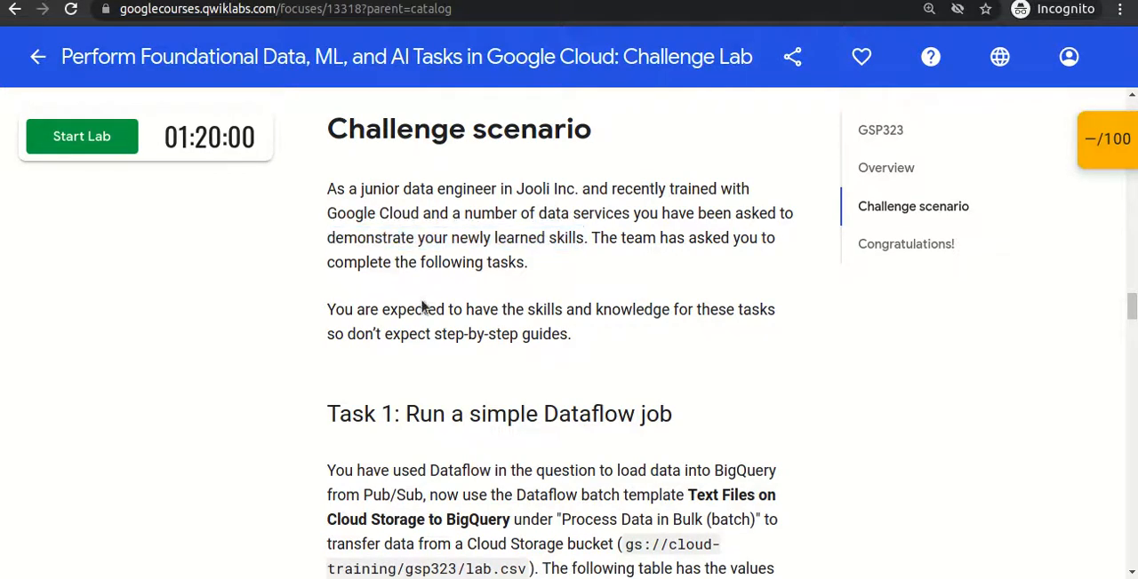
drag(328, 306, 534, 370)
click(589, 368)
- Find Task 1 in the lab instructions and examine its heading for the Google Cloud service to use
scroll(589, 364, down, 3)
scroll(590, 362, down, 3)
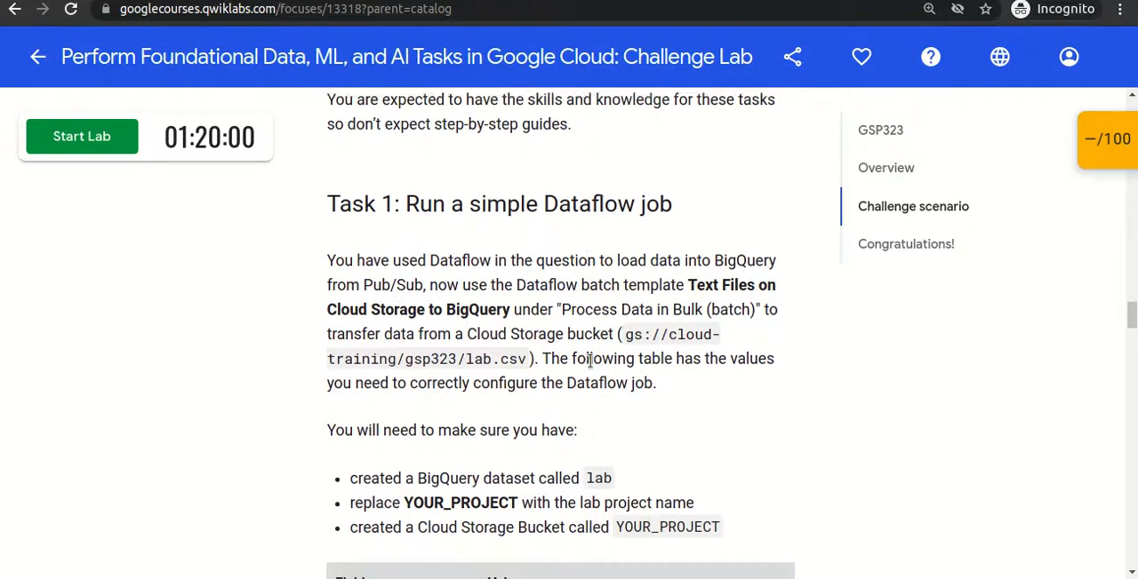
scroll(589, 362, up, 3)
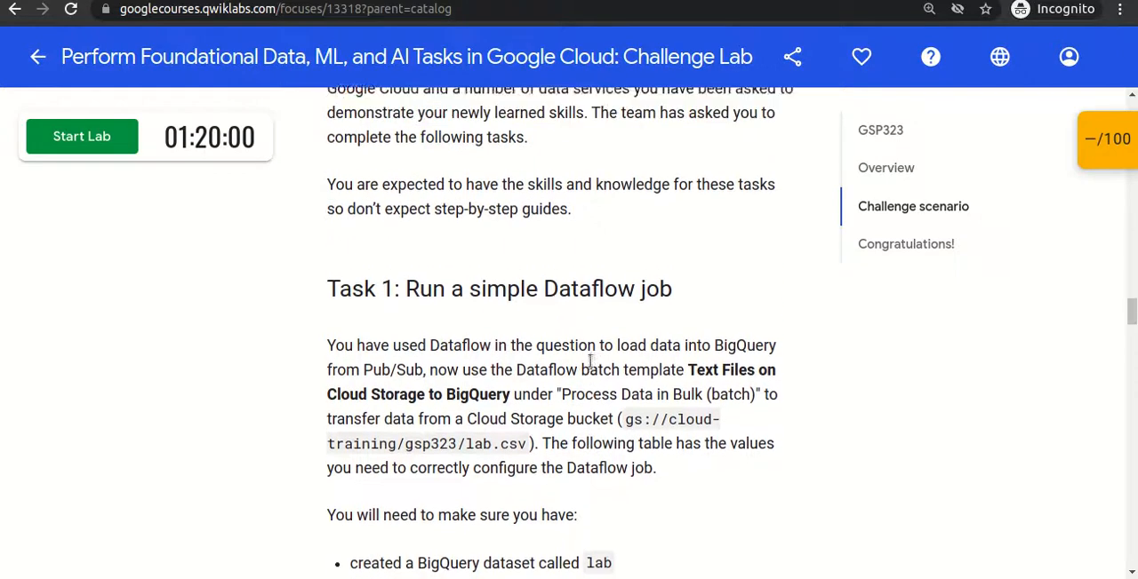
scroll(589, 362, down, 1)
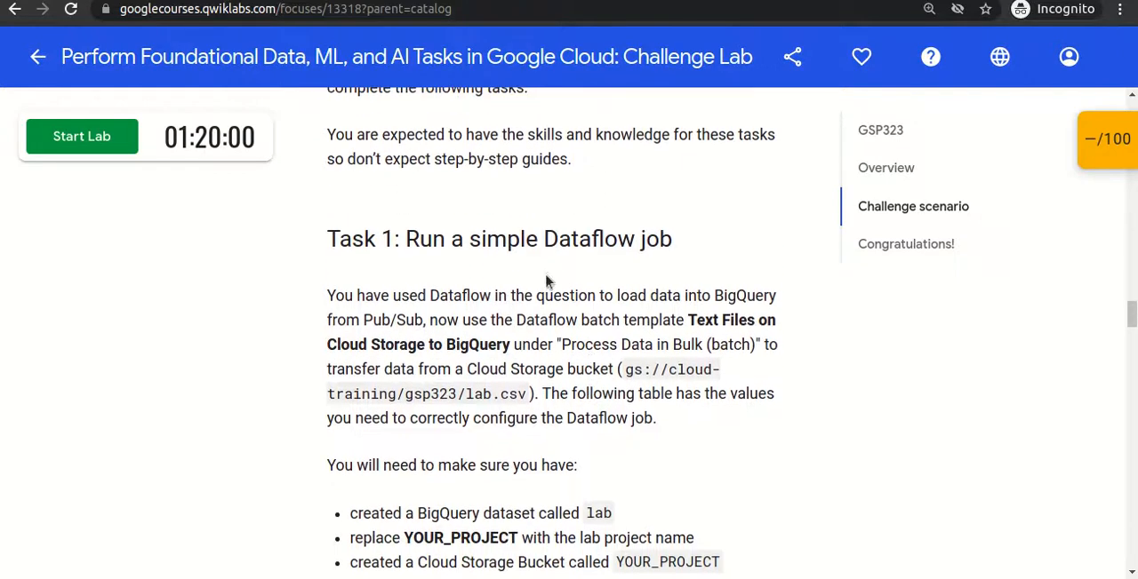
drag(325, 238, 674, 249)
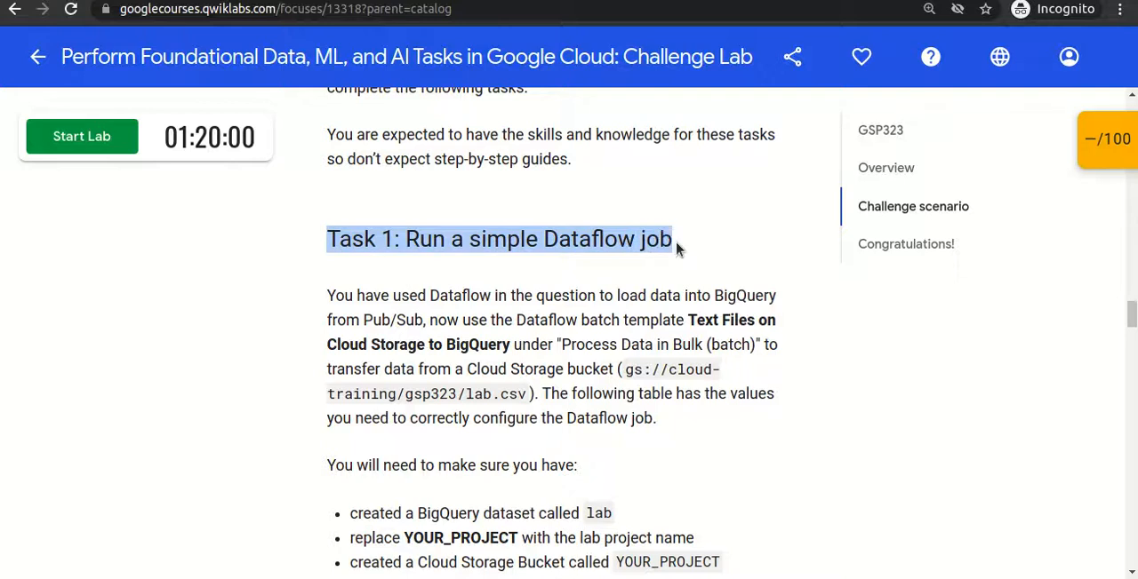
click(676, 249)
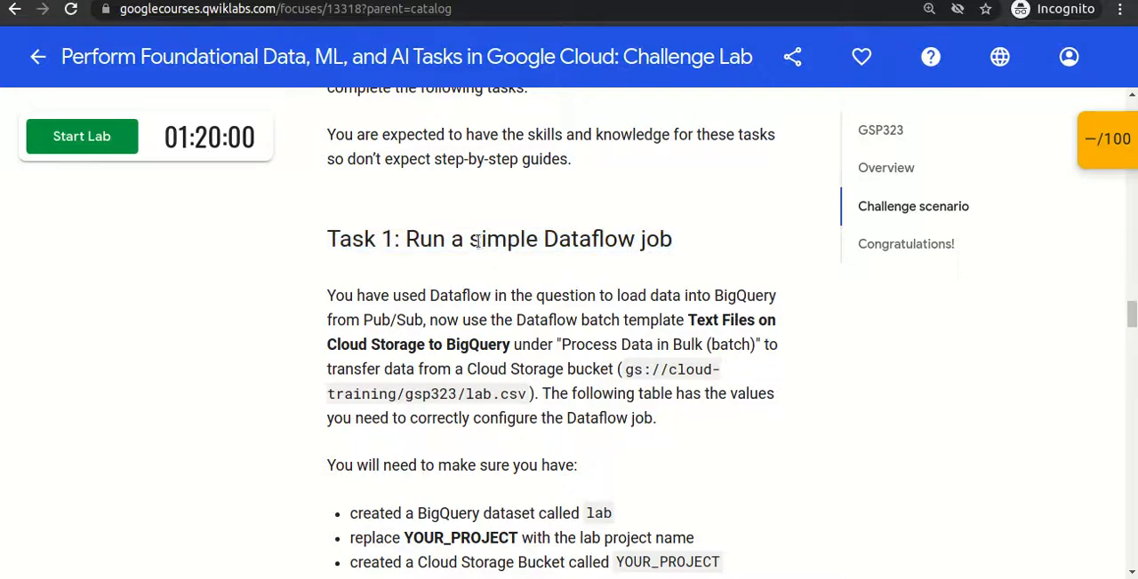
double_click(563, 240)
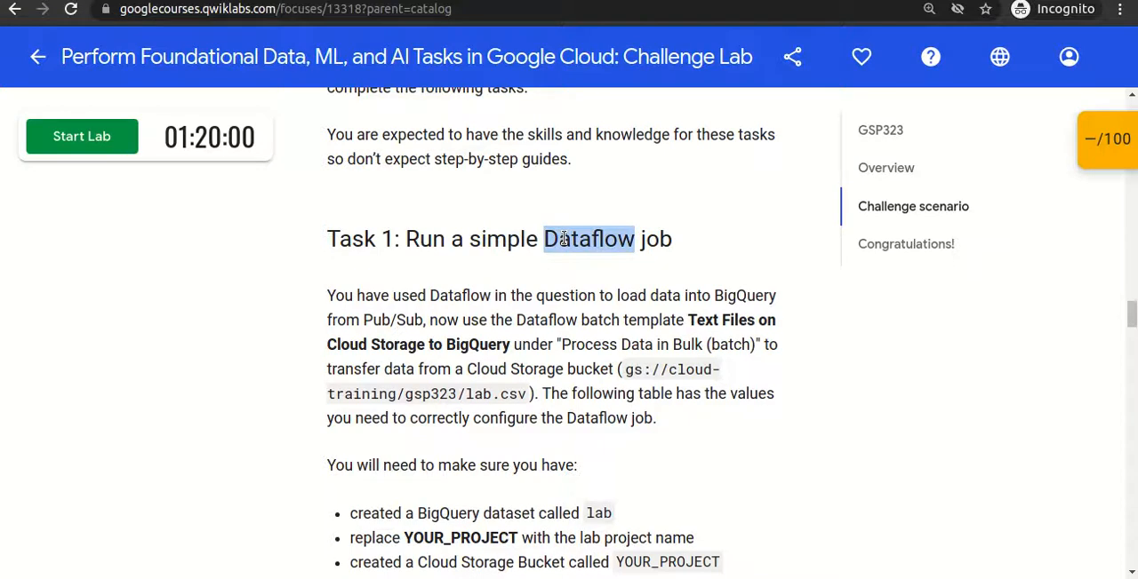
triple_click(563, 240)
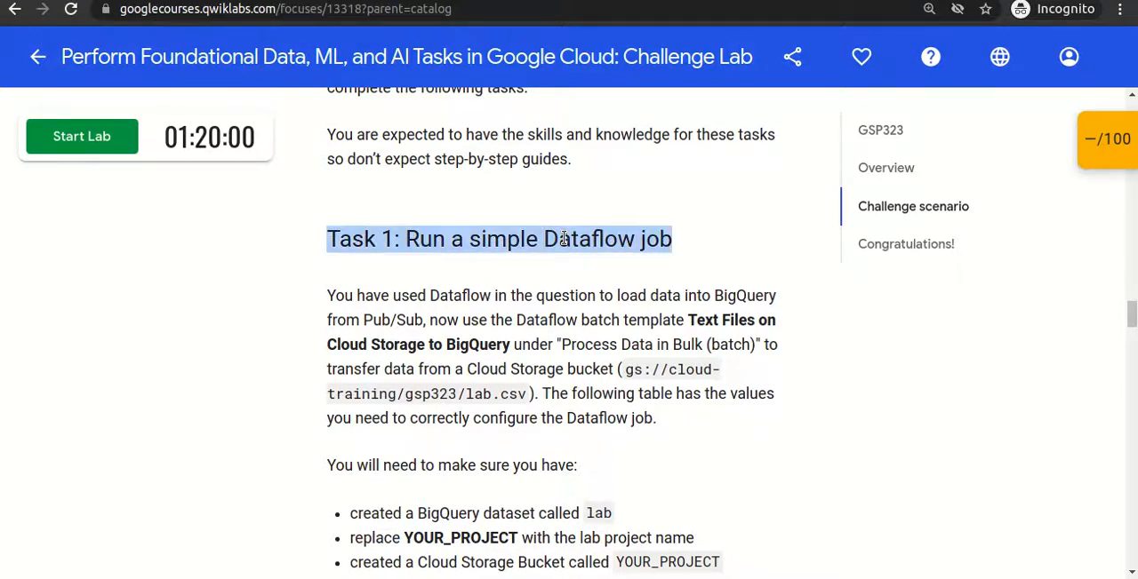
click(563, 240)
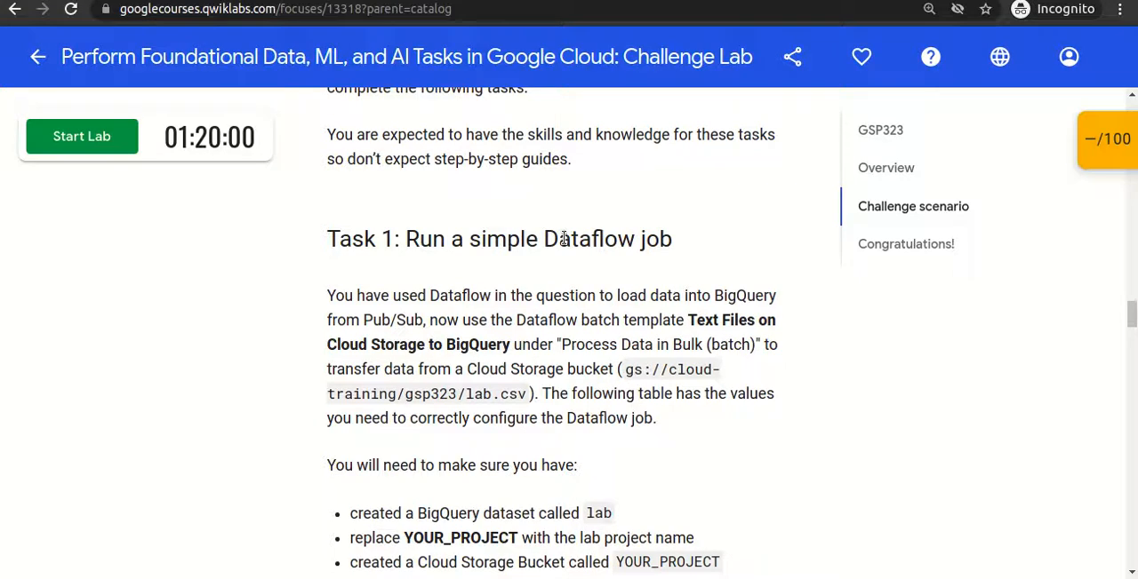
double_click(563, 240)
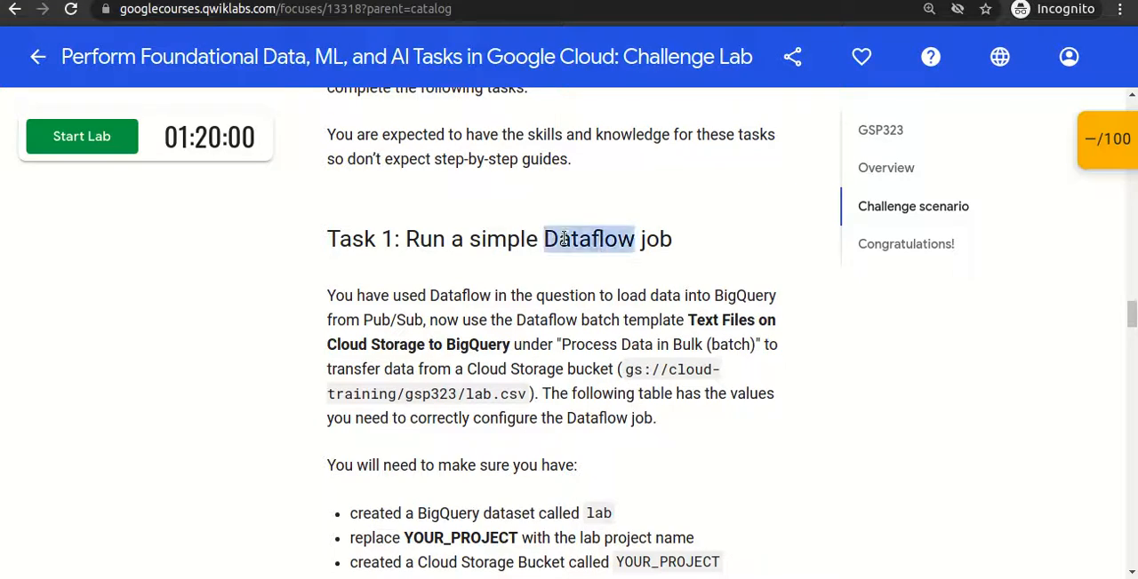
click(564, 240)
double_click(563, 240)
click(494, 224)
scroll(496, 214, down, 1)
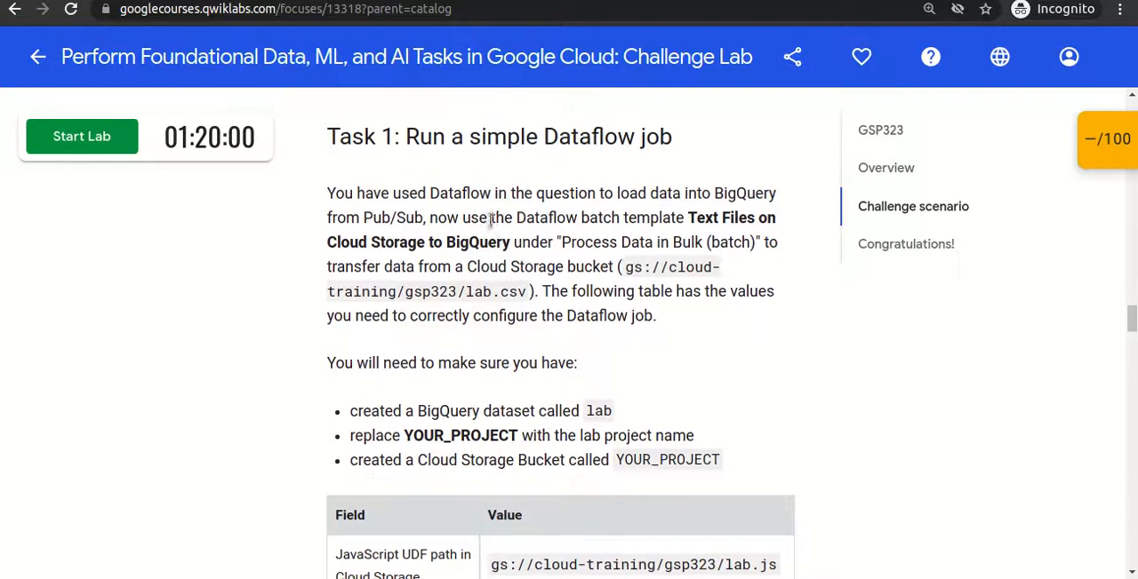
double_click(596, 133)
click(601, 169)
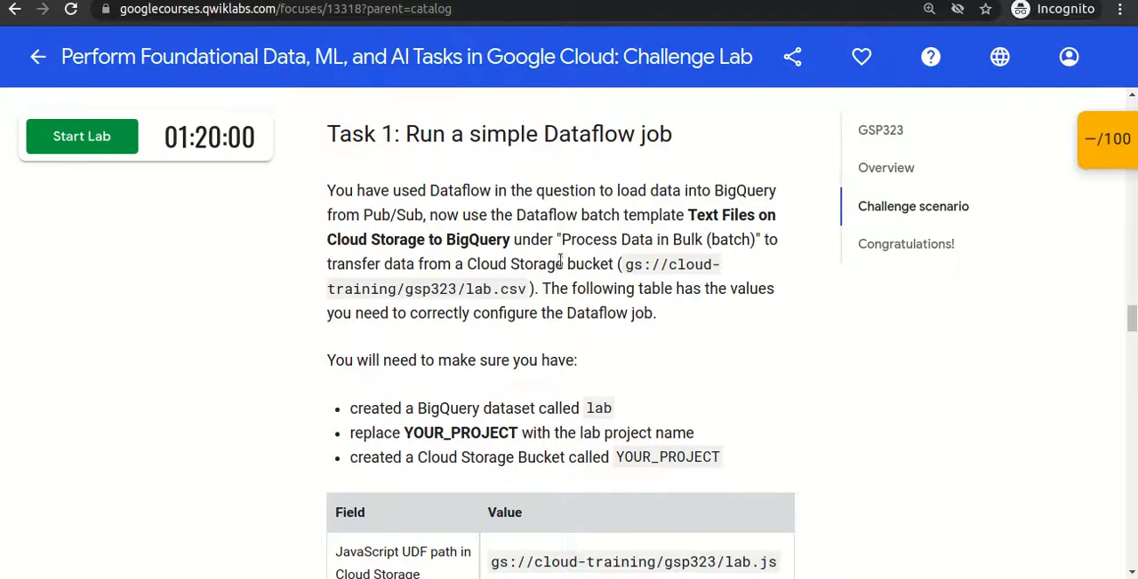
- Read the Task 1 description for the Dataflow batch template, the source Cloud Storage file and the data's destination
mouse_move(528, 297)
mouse_down()
mouse_move(468, 290)
mouse_move(534, 264)
mouse_move(624, 273)
mouse_move(520, 292)
mouse_up()
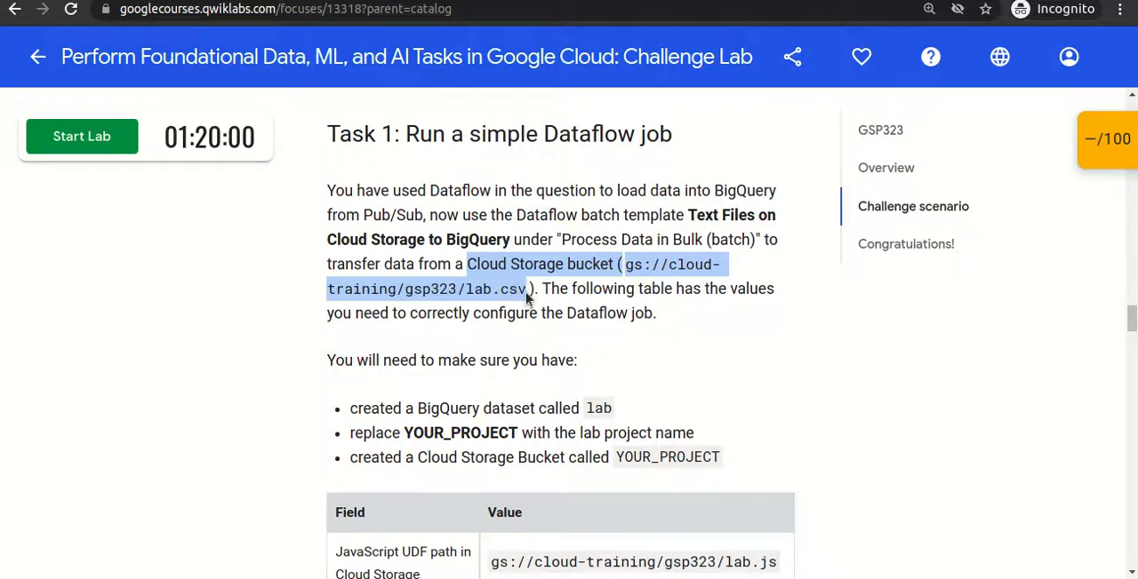
double_click(739, 192)
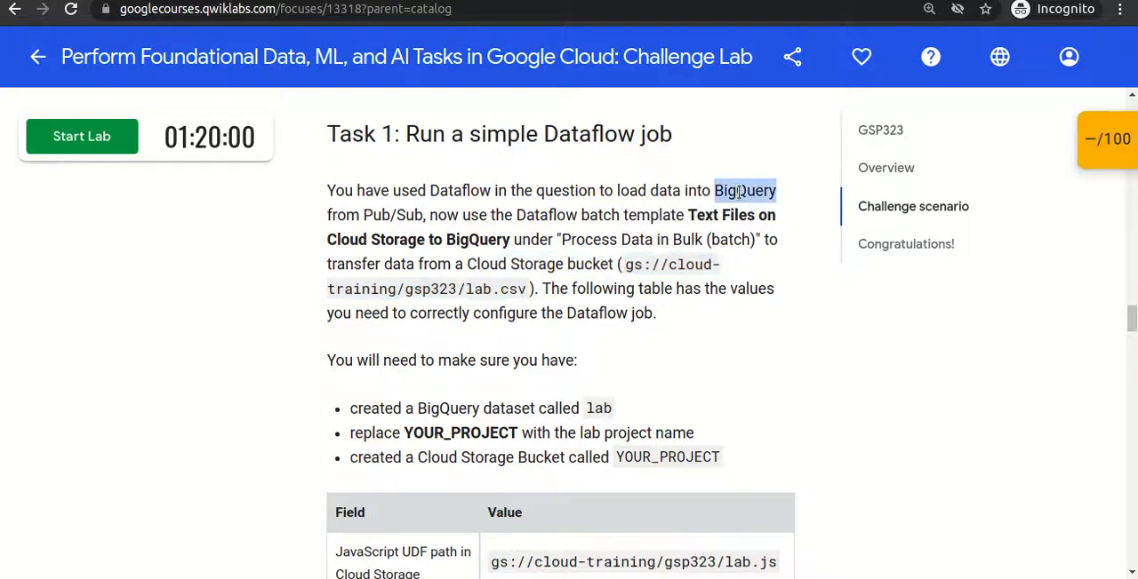
click(739, 192)
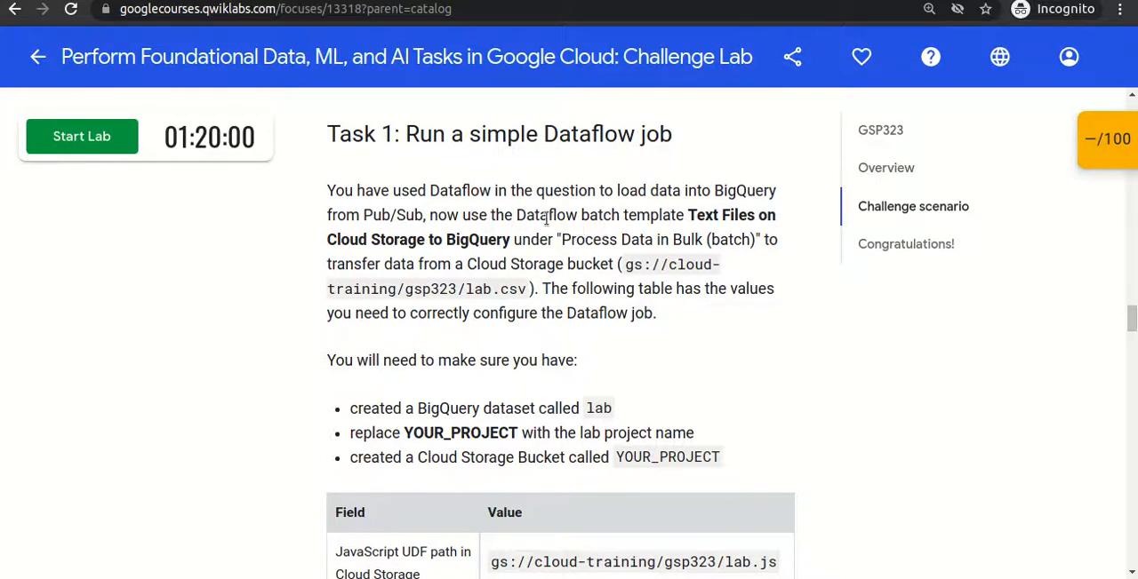
drag(518, 215, 509, 240)
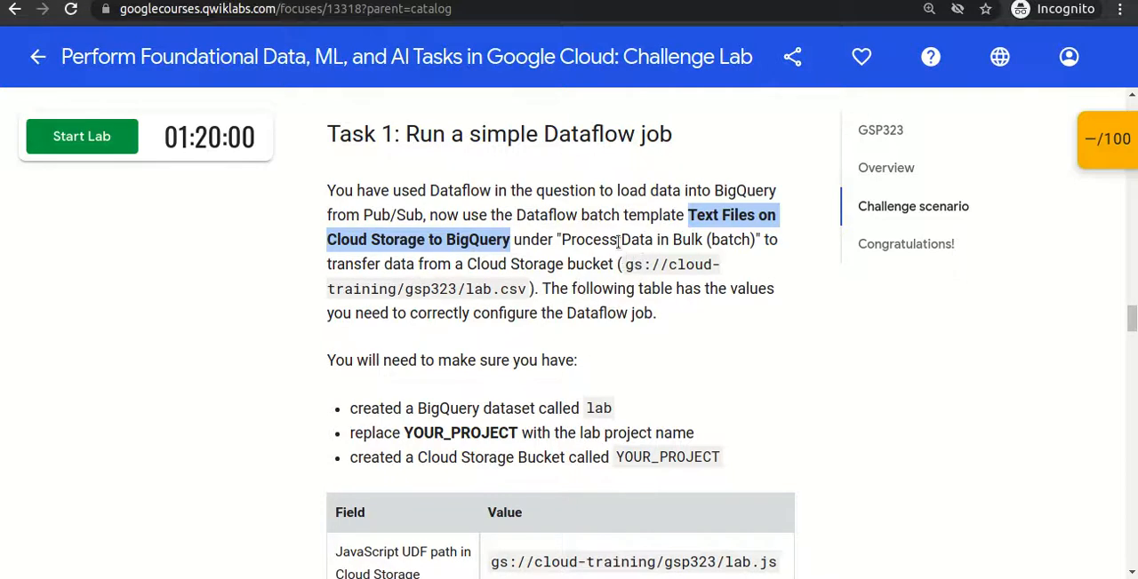
drag(623, 272, 536, 293)
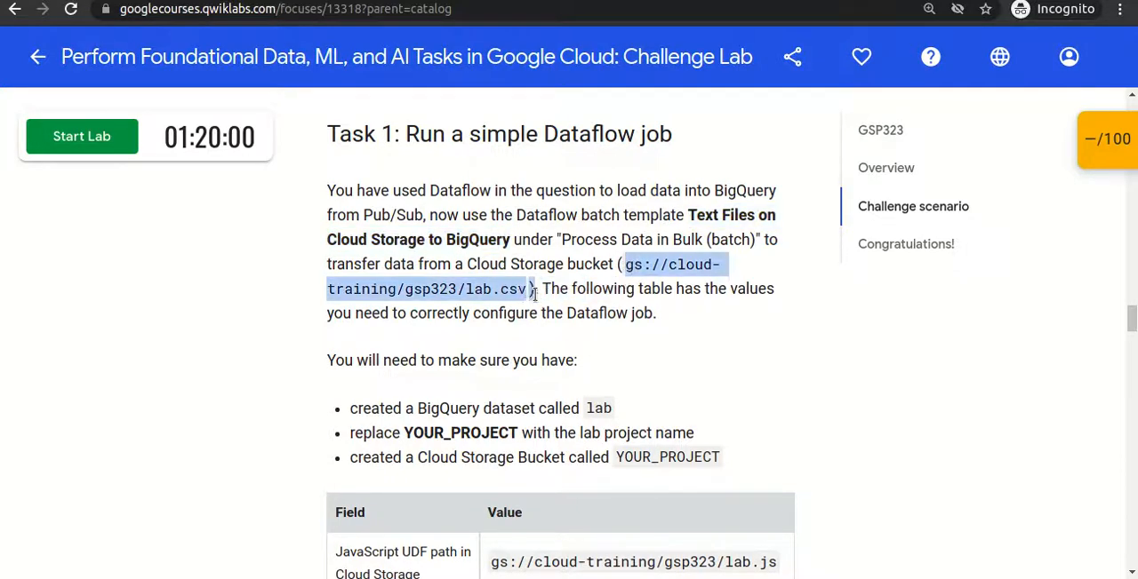
double_click(726, 192)
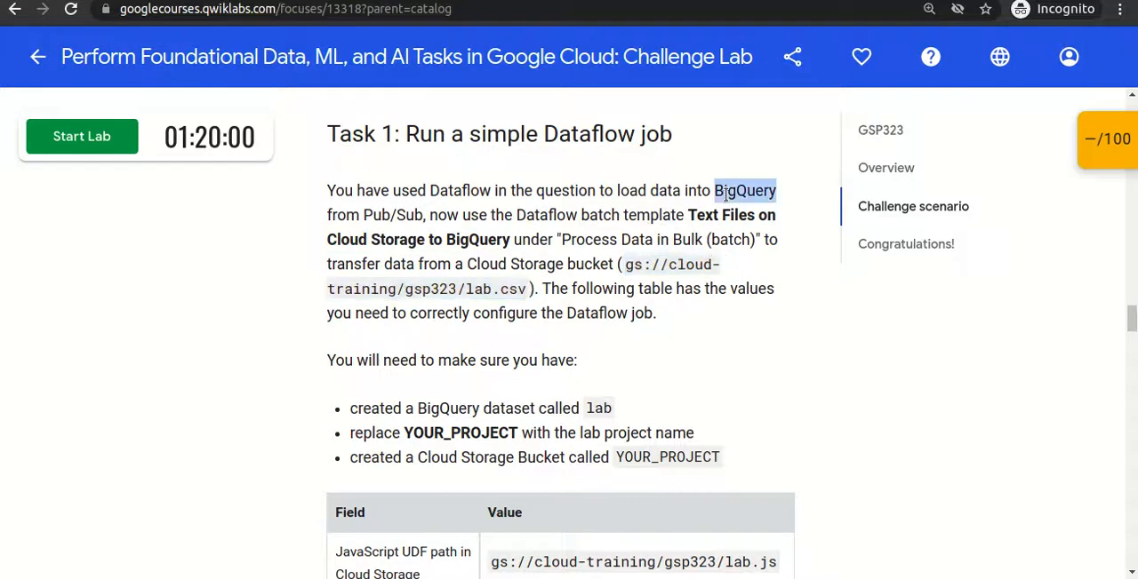
click(590, 335)
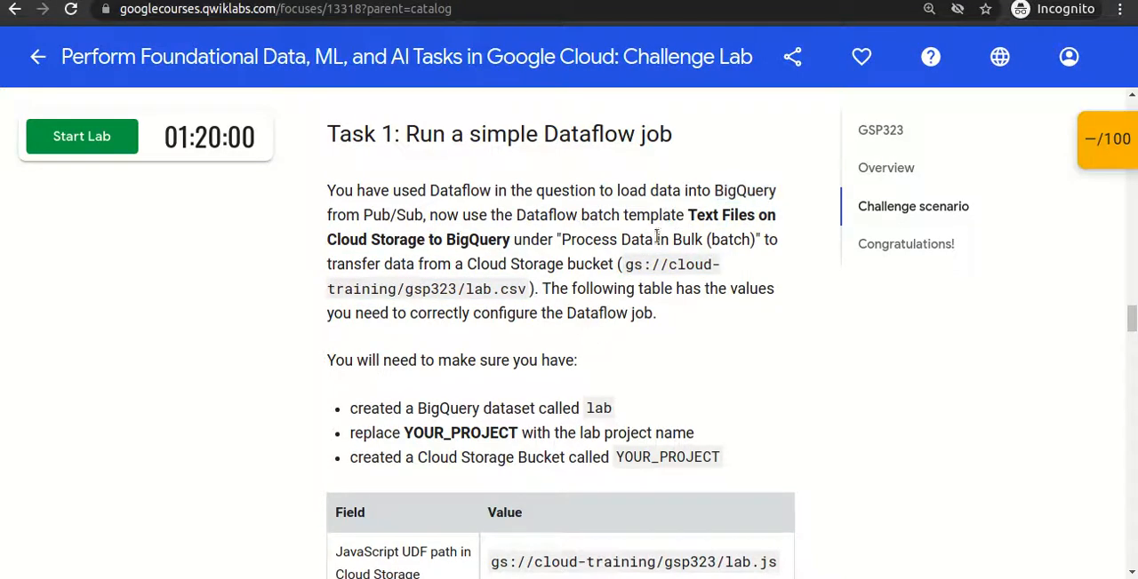
drag(716, 190, 357, 215)
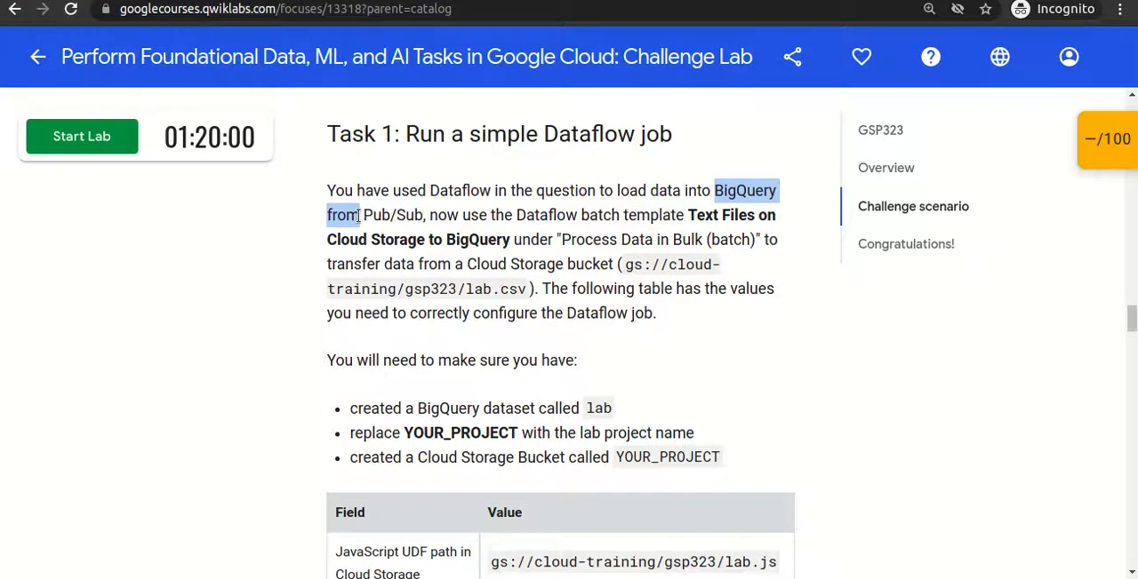
- Check the Task 1 prerequisites for the required BigQuery dataset name and recheck the job type in the heading
drag(351, 408, 613, 409)
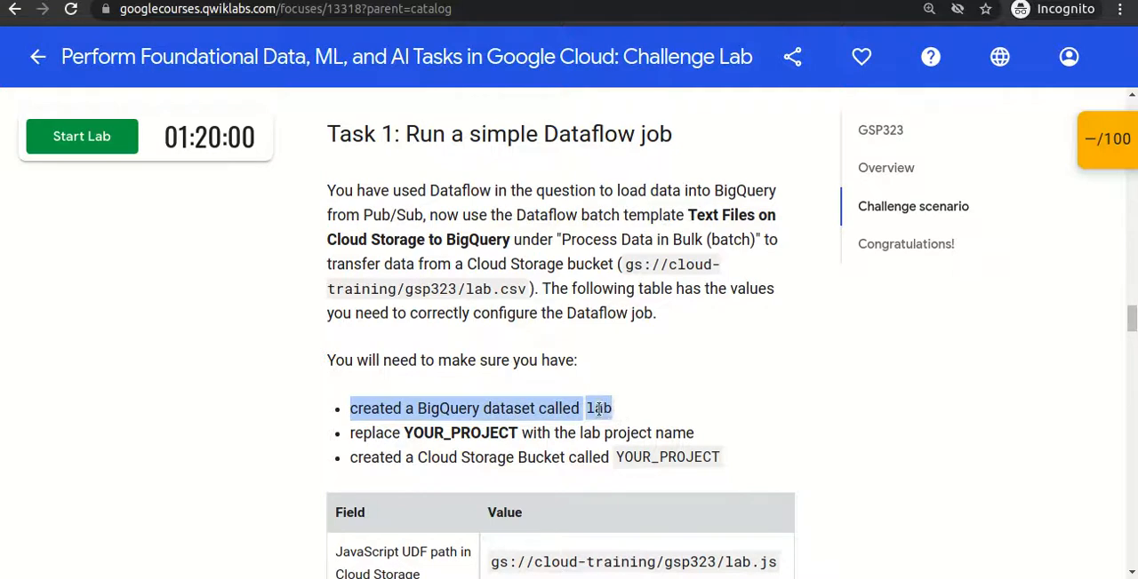
double_click(599, 409)
click(623, 407)
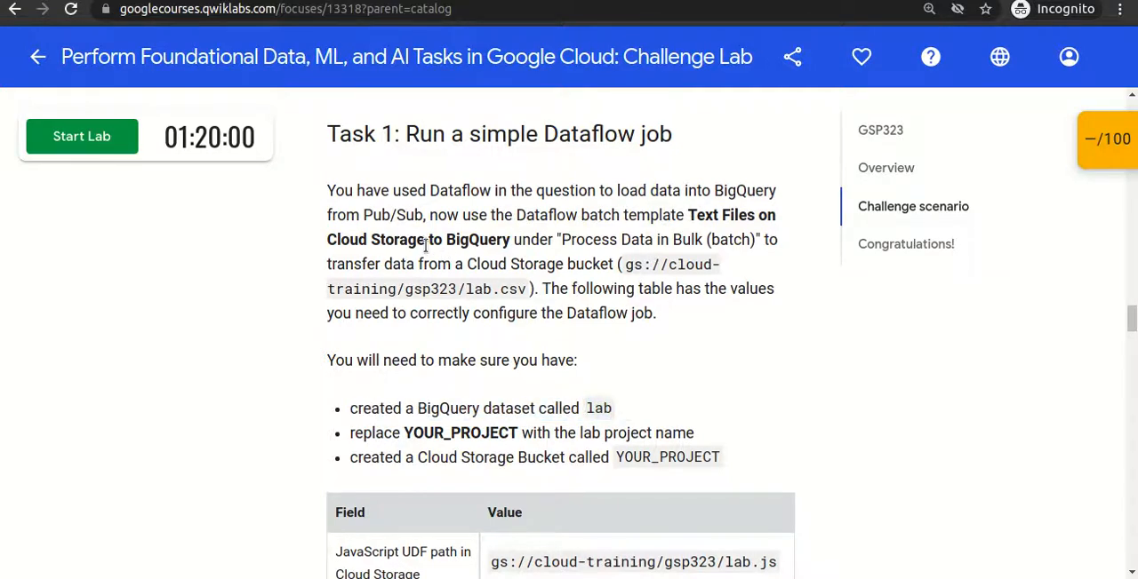
double_click(614, 134)
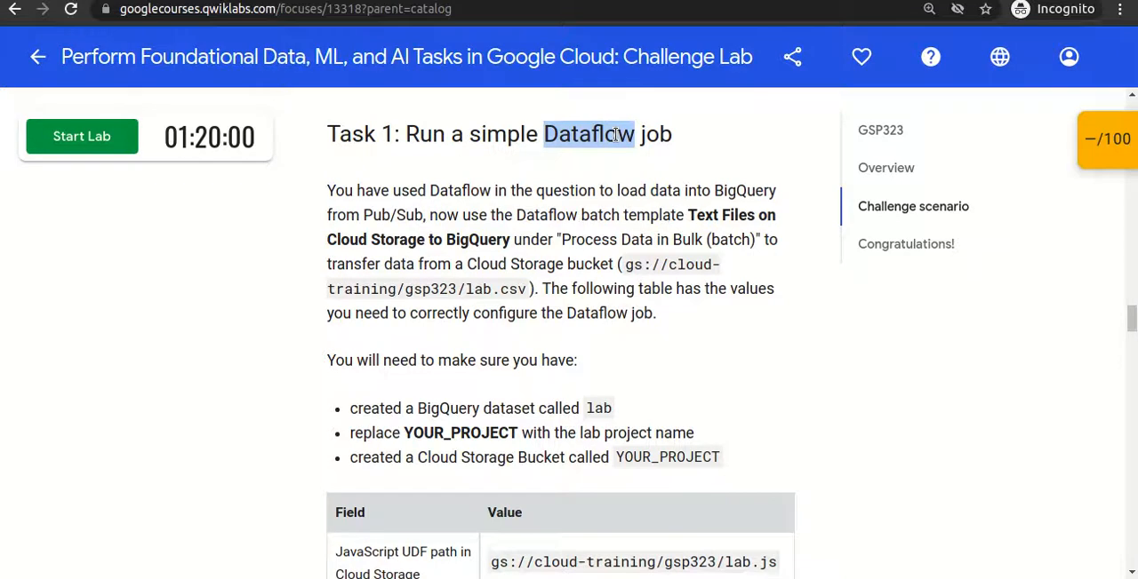
- Check the Task 1 Cloud Storage bucket prerequisite and the table of Dataflow job fields down to the temporary location
click(605, 264)
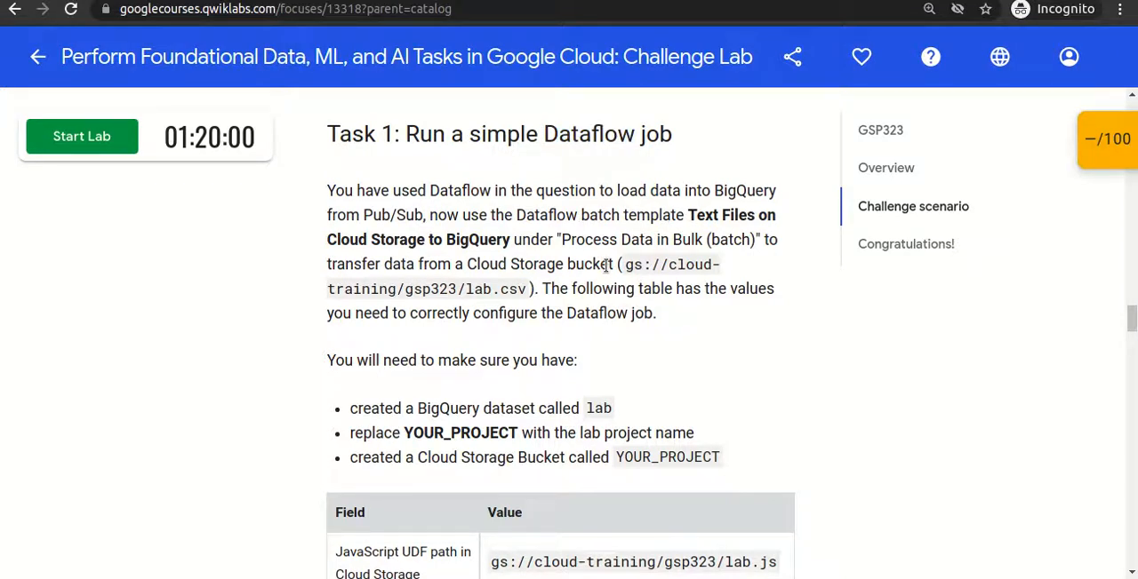
scroll(605, 264, down, 2)
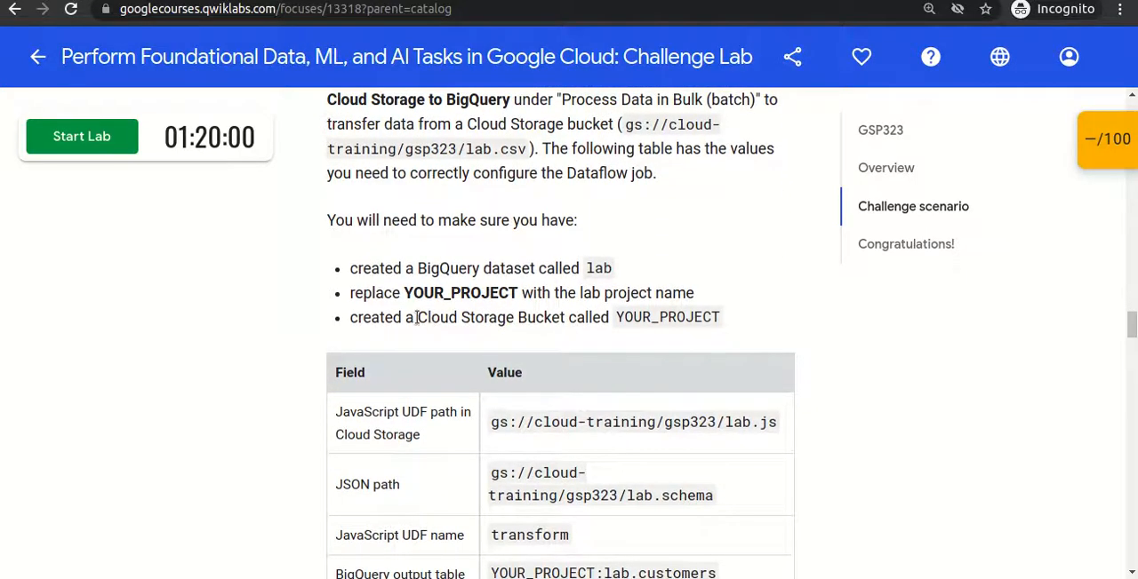
drag(417, 318, 542, 318)
scroll(540, 320, down, 5)
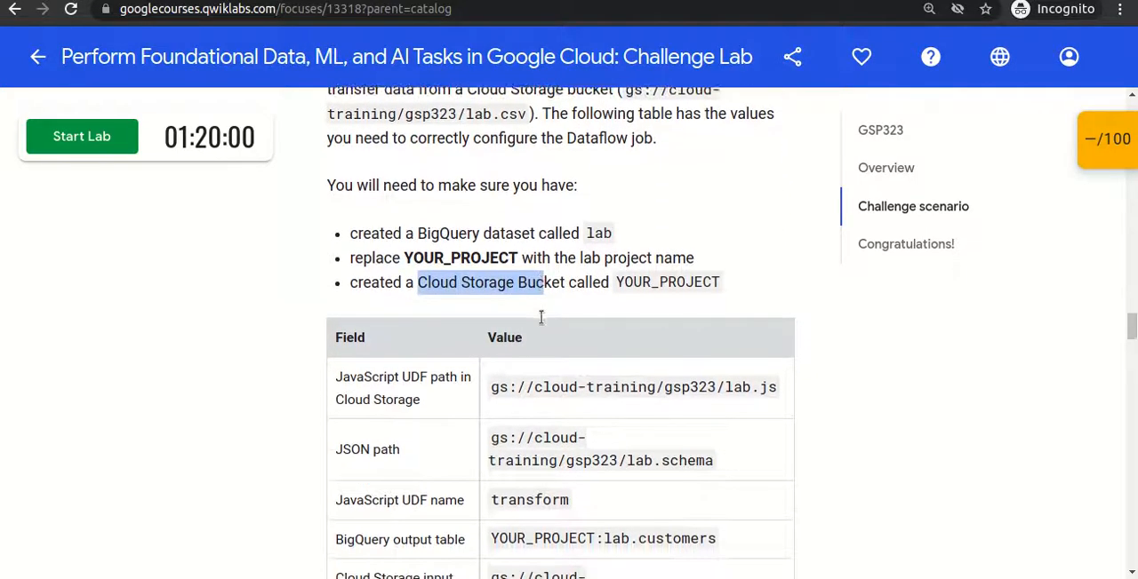
drag(338, 157, 625, 281)
click(327, 251)
click(625, 280)
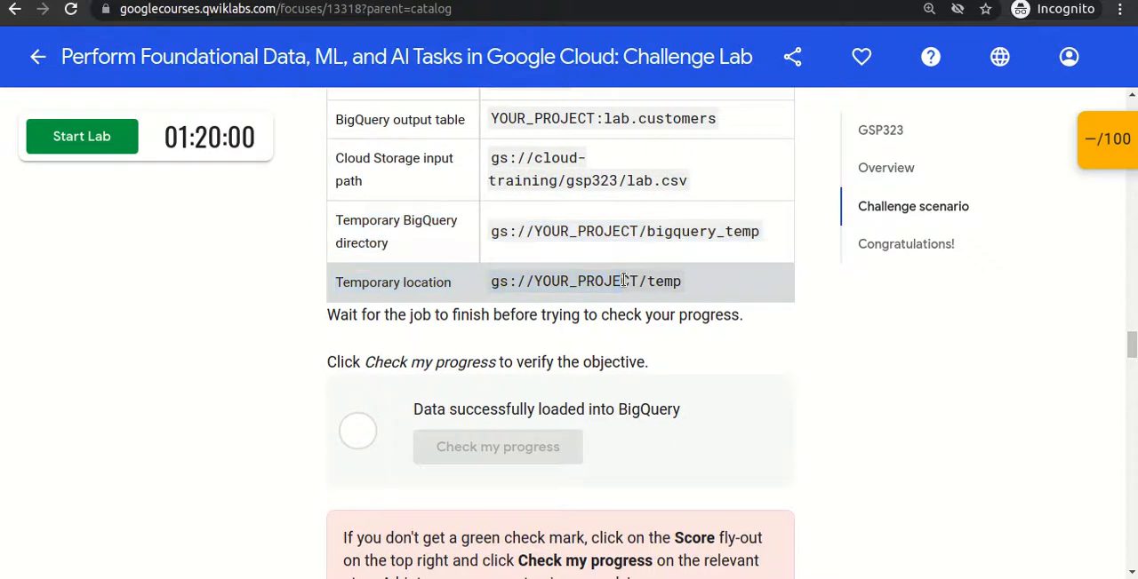
- Return to the Task 1 heading and reread which job has to be run
scroll(625, 280, up, 5)
scroll(623, 283, up, 2)
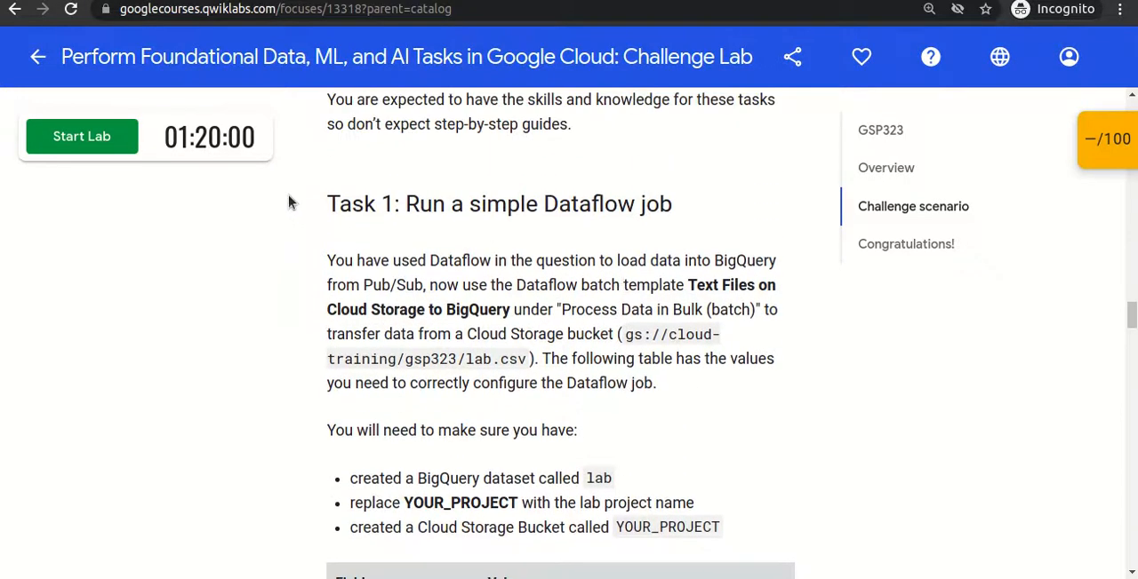
drag(311, 206, 673, 213)
click(543, 229)
drag(404, 204, 669, 207)
click(235, 173)
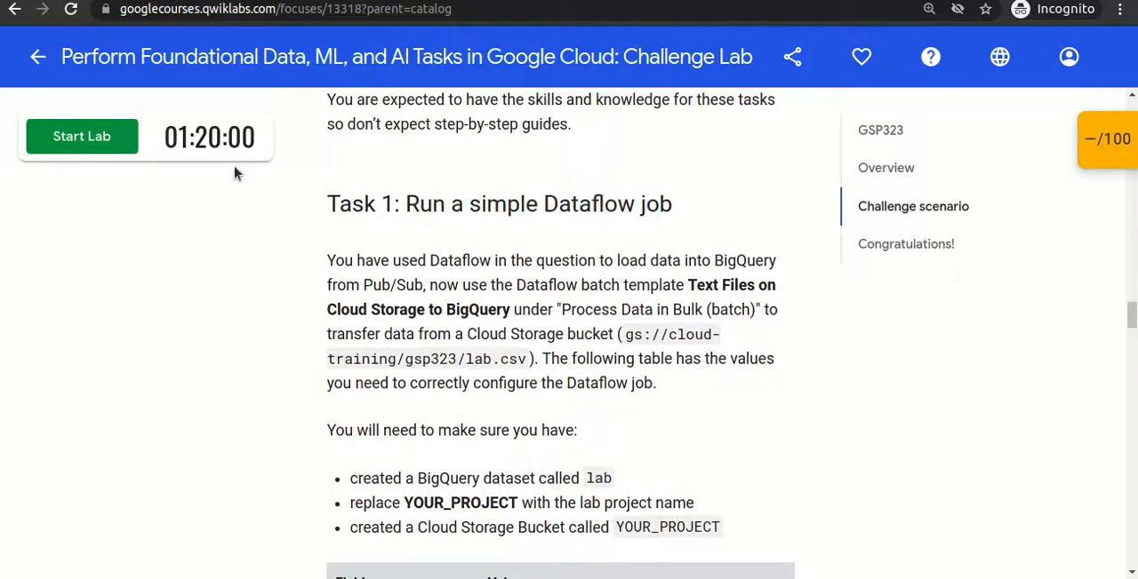
- Start the lab, copy the provided username and open the Google Console sign-in page
click(97, 142)
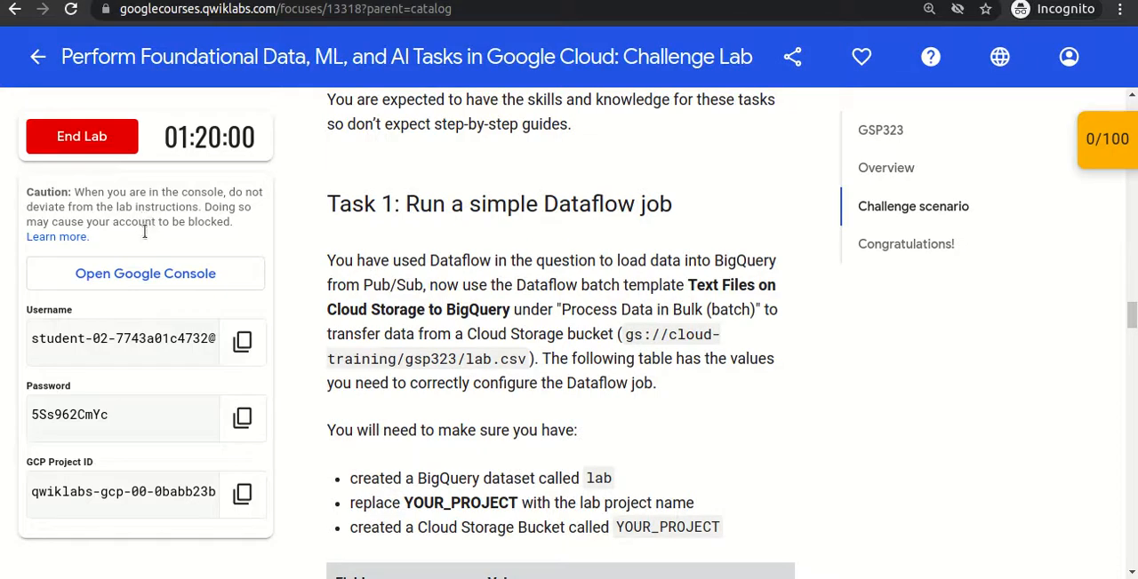
click(241, 342)
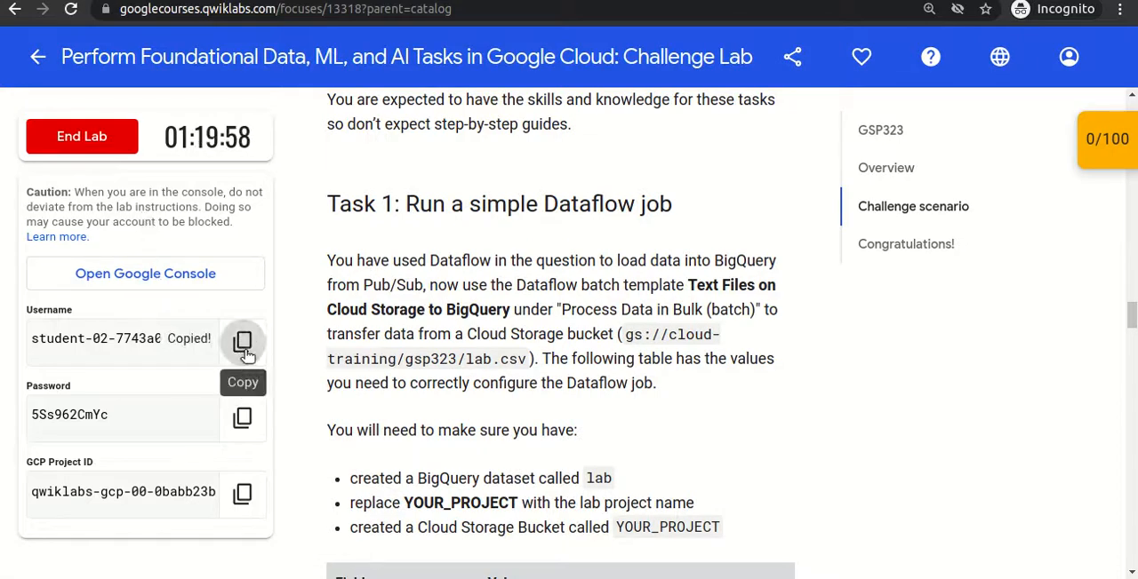
click(213, 286)
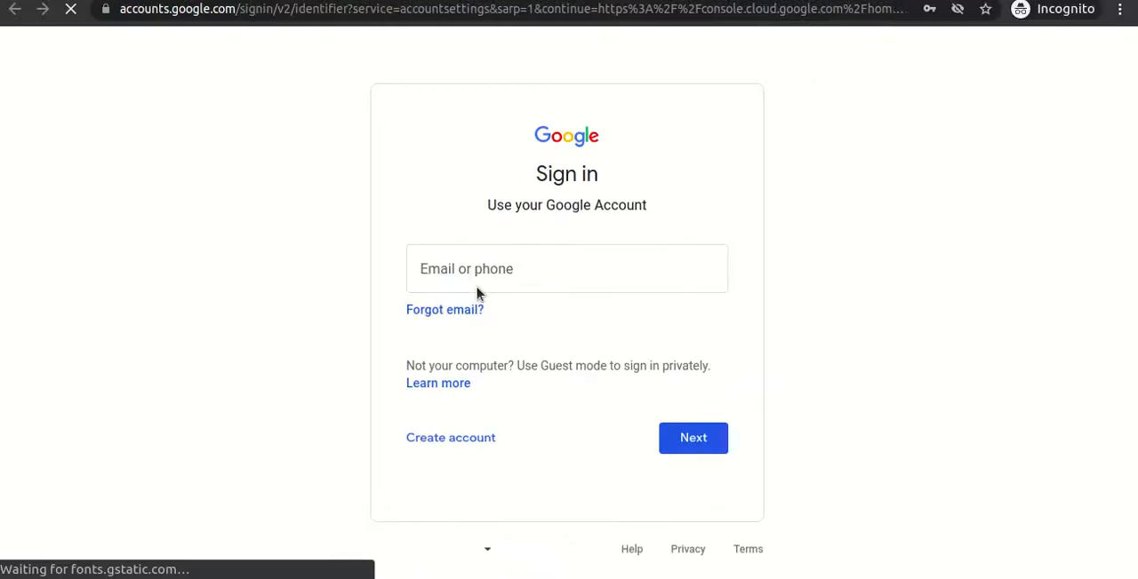
- Enter the copied lab username as the Google account e-mail and continue to the password page
key(ctrl+v)
triple_click(513, 281)
click(513, 282)
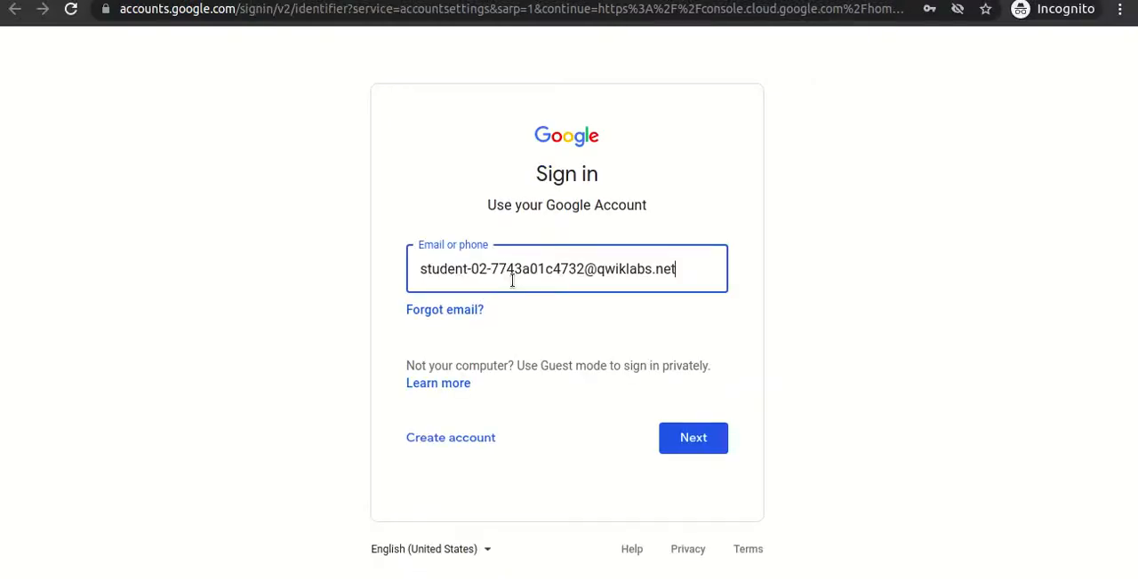
click(699, 437)
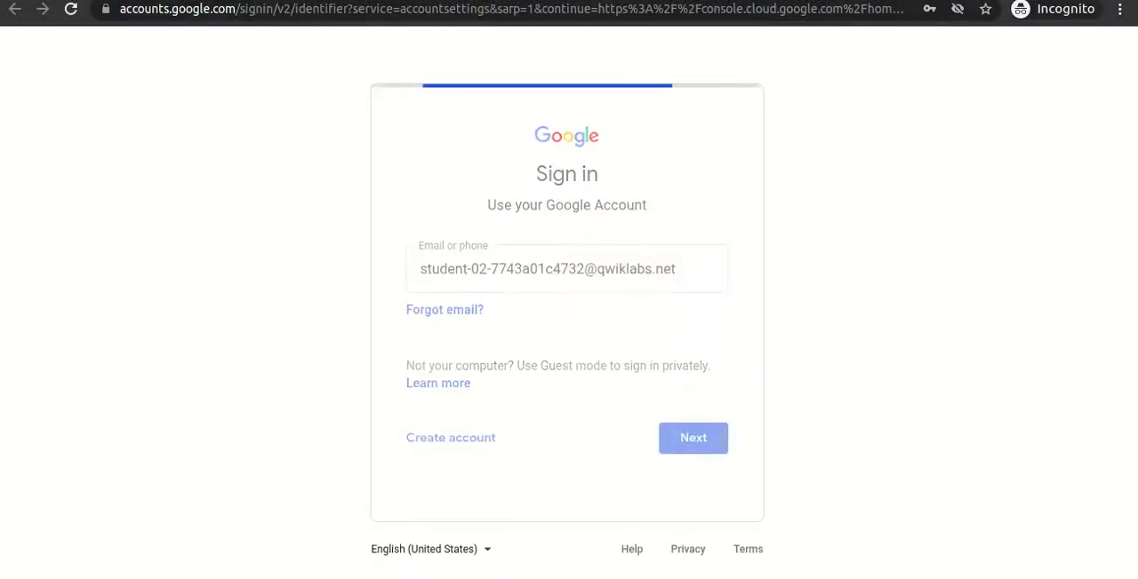
- Copy the lab password into the Google sign-in page, sign in and accept the new account's terms
key(alt+Tab)
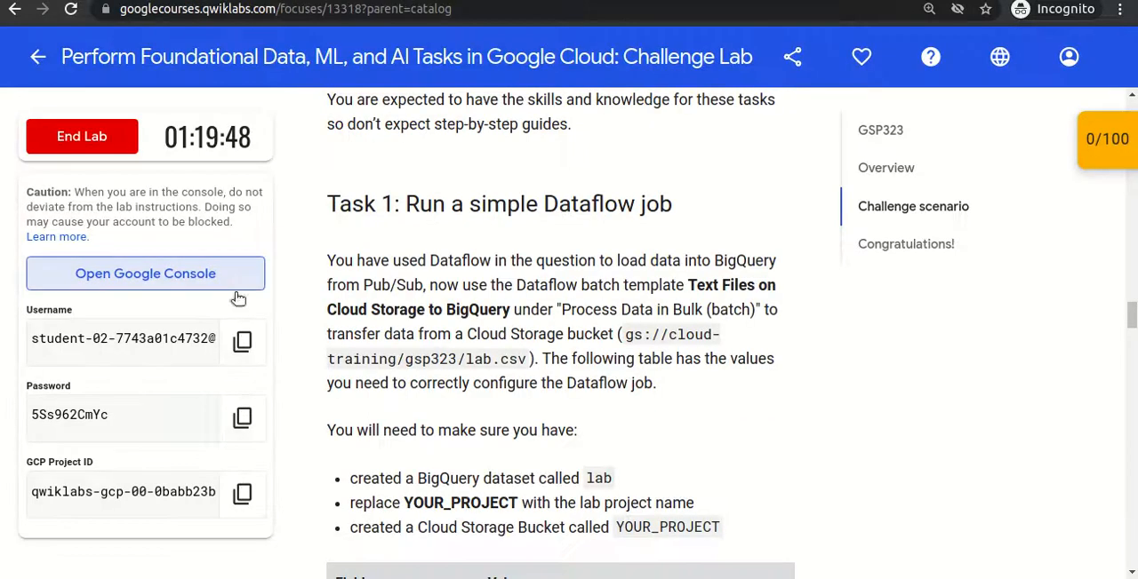
click(242, 417)
key(alt+Tab)
key(ctrl+v)
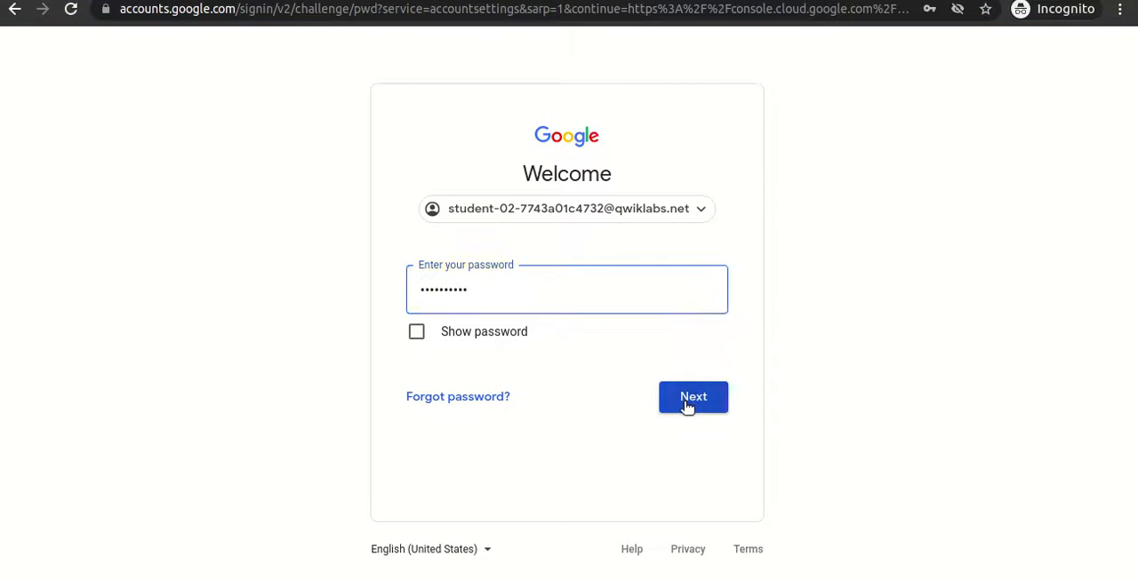
click(686, 402)
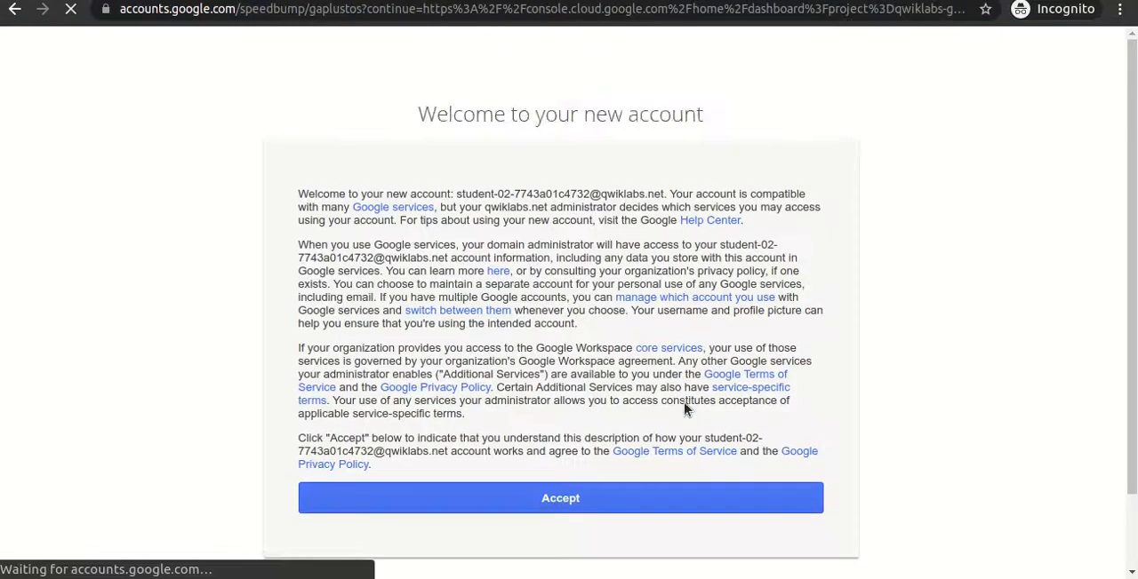
click(584, 503)
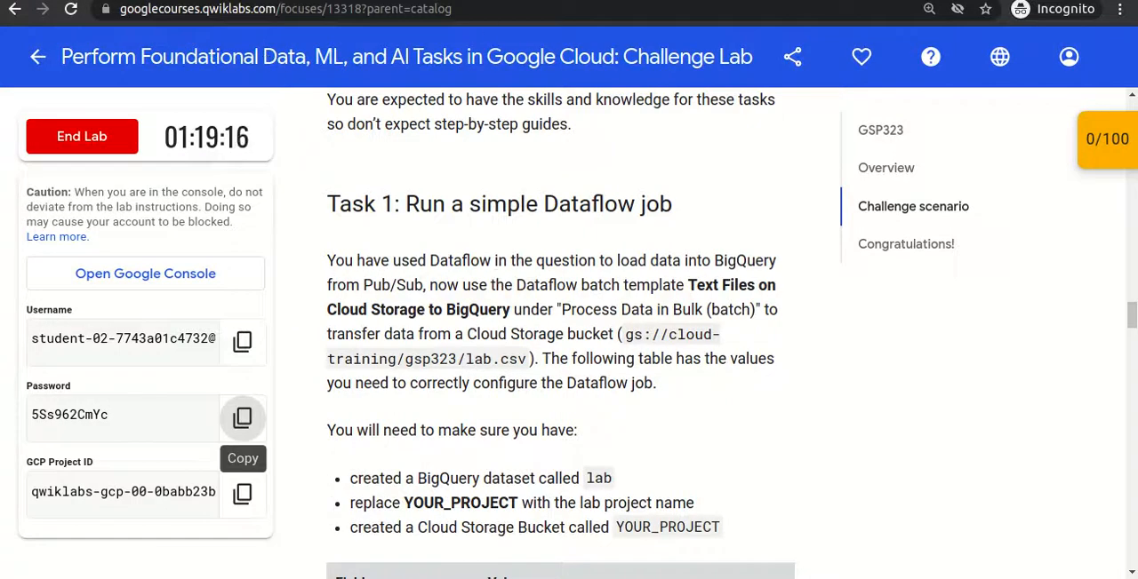
- Switch to the aNotepad notes and review the Google Cloud service listed for Challenge-1, Challenge-2 and Challenge-3
click(311, 1)
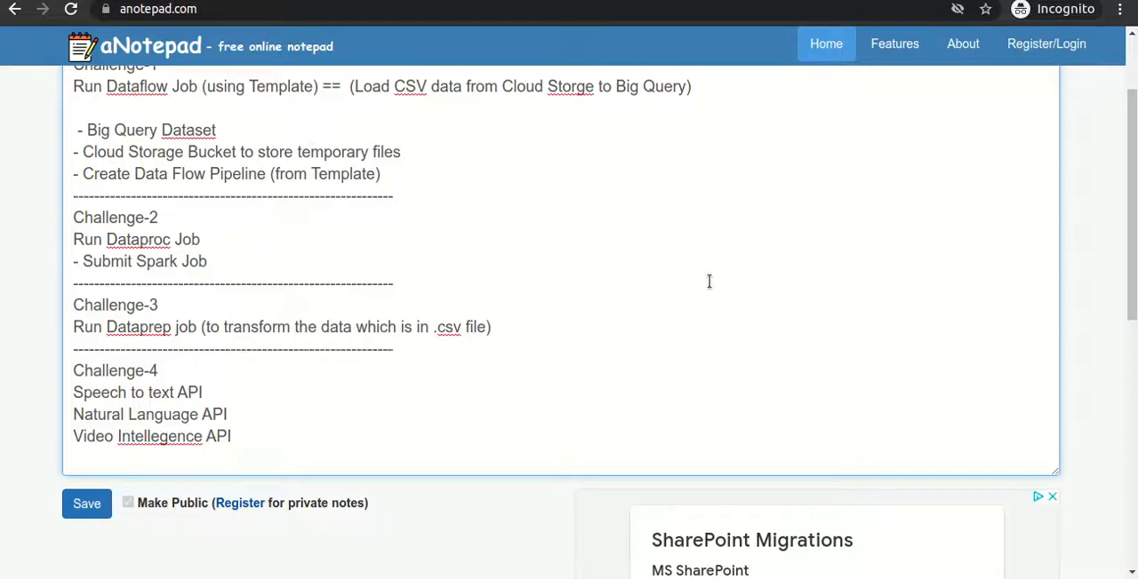
scroll(569, 267, up, 2)
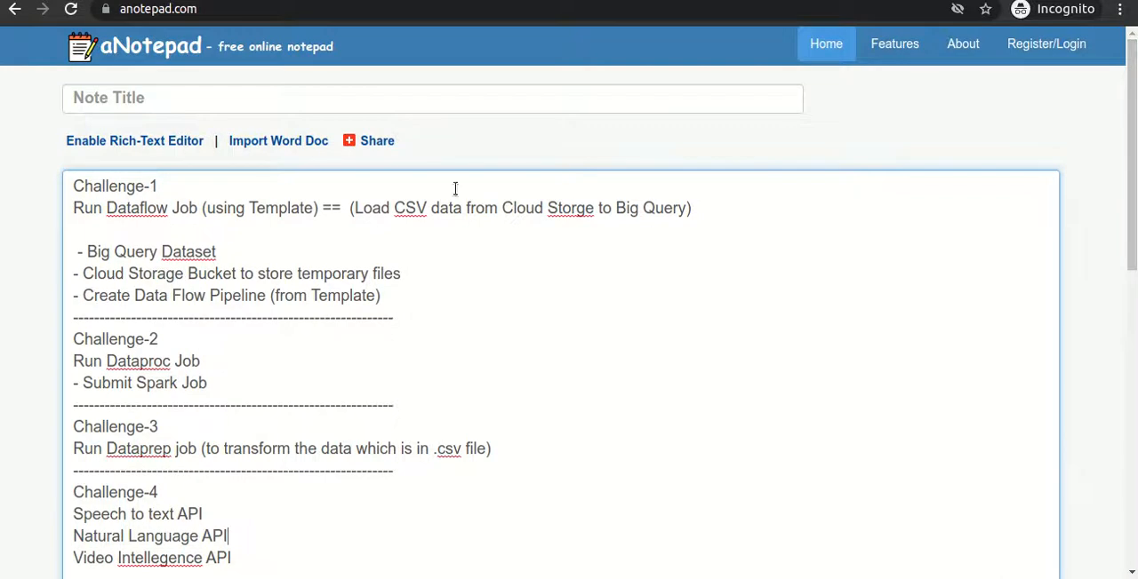
drag(83, 185, 158, 186)
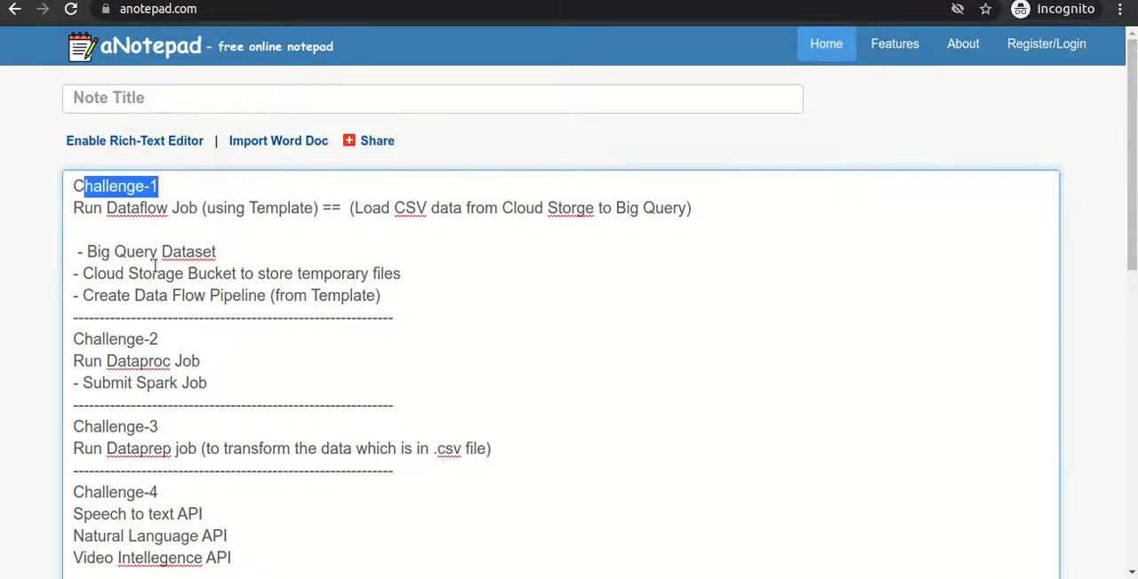
double_click(139, 210)
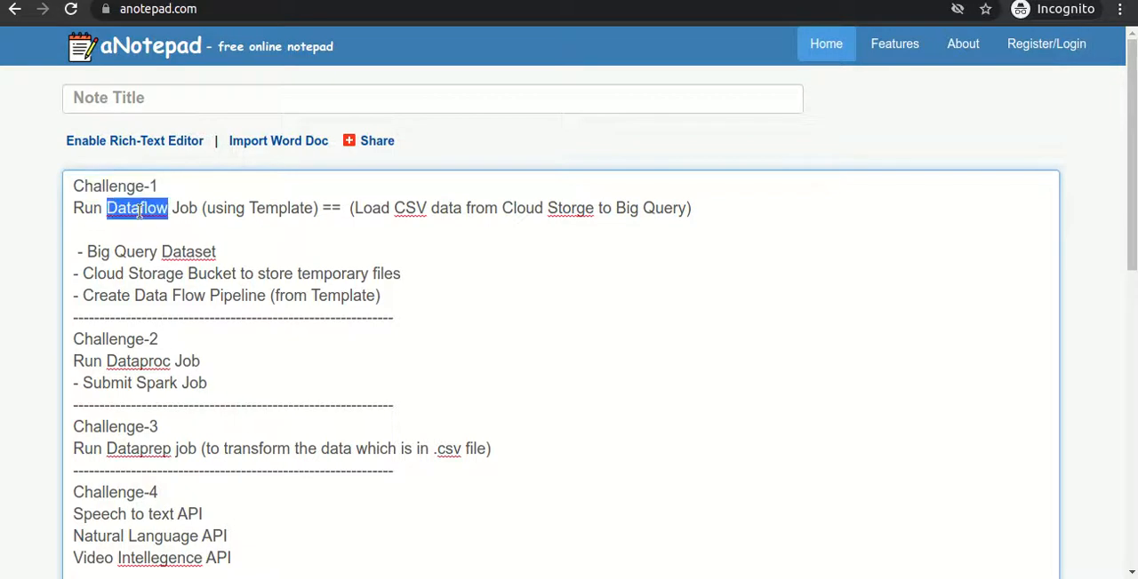
double_click(125, 361)
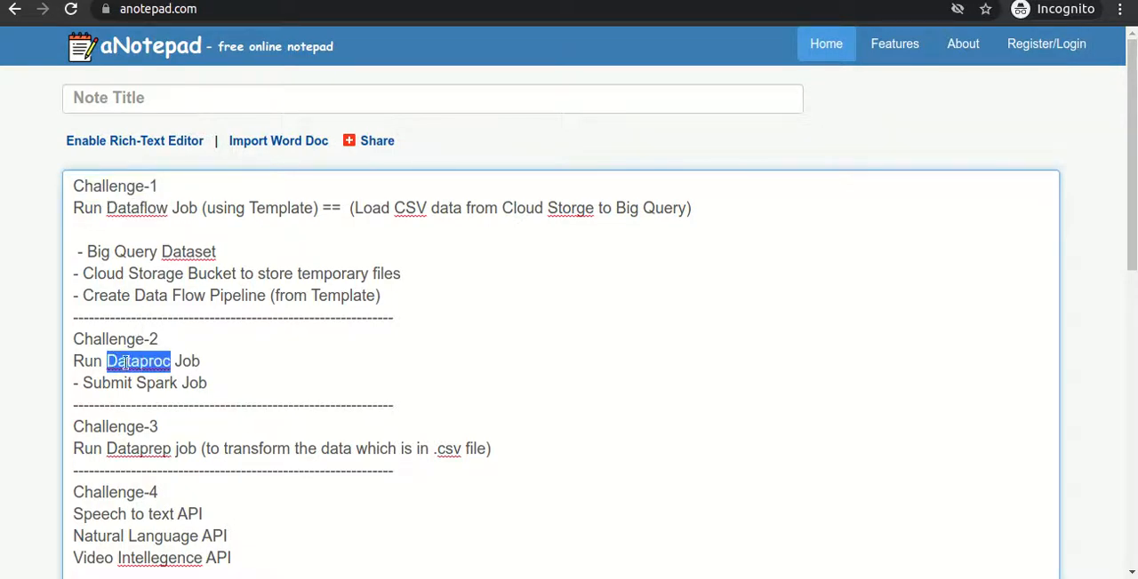
double_click(127, 450)
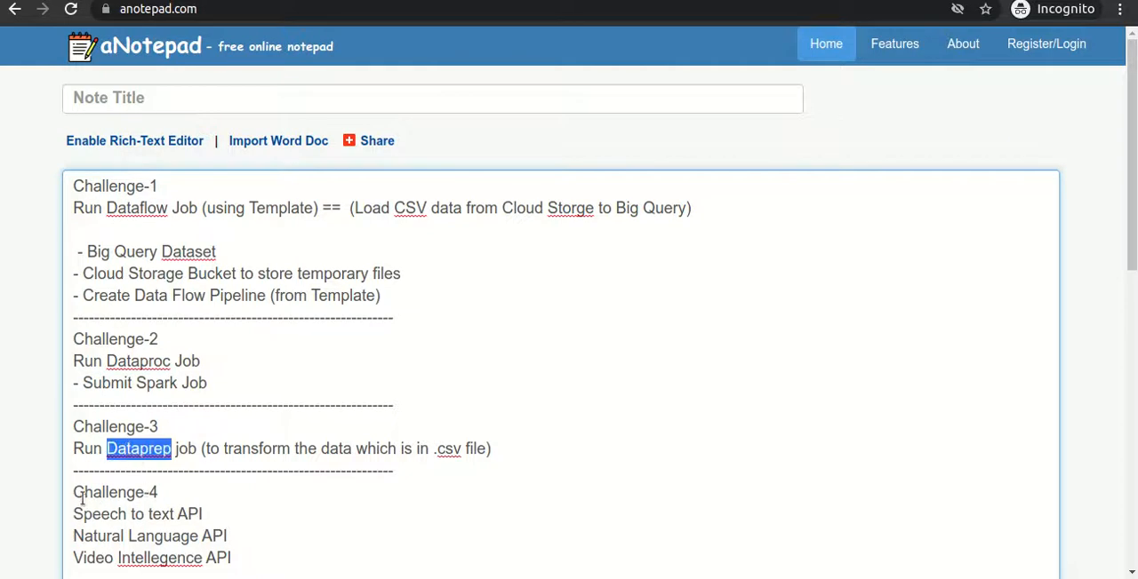
- Review the APIs listed under Challenge-4 and go over the complete outline of the four challenges
drag(74, 491, 61, 512)
click(249, 553)
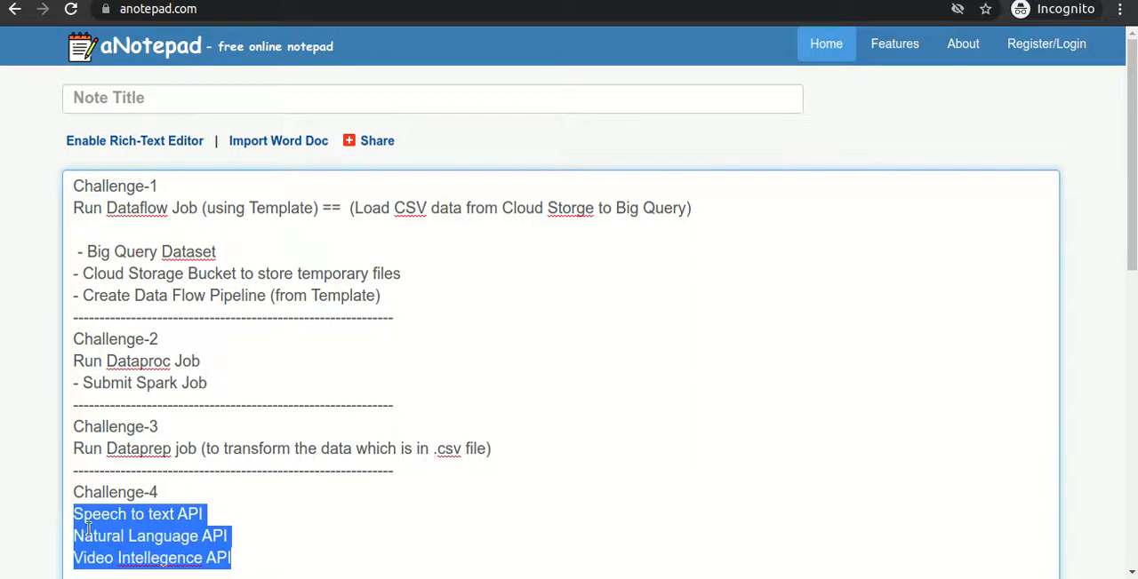
click(248, 559)
drag(243, 521, 71, 188)
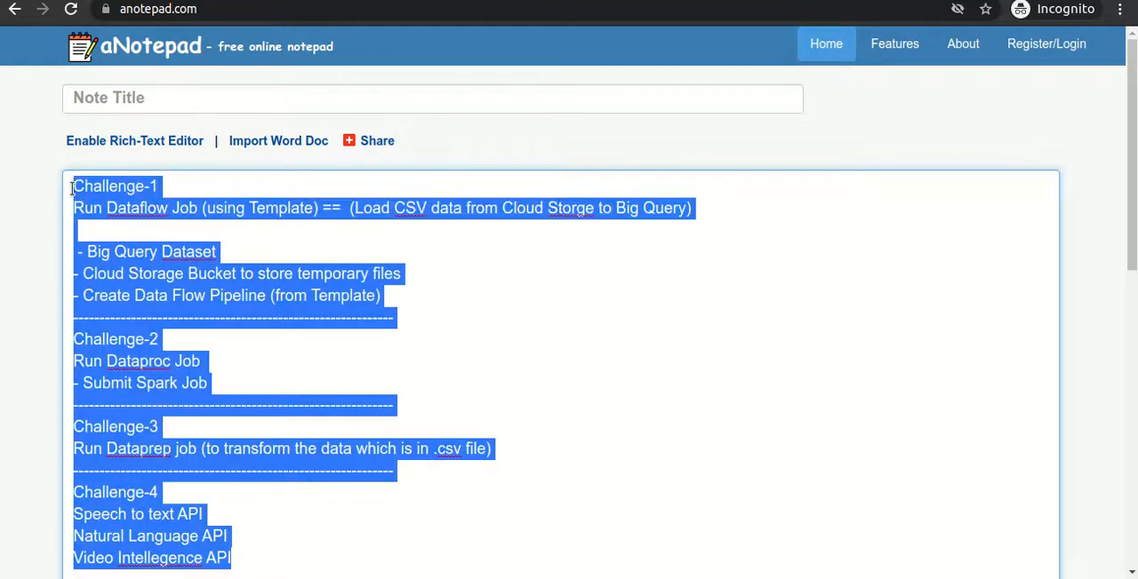
click(387, 380)
drag(1134, 224, 1131, 252)
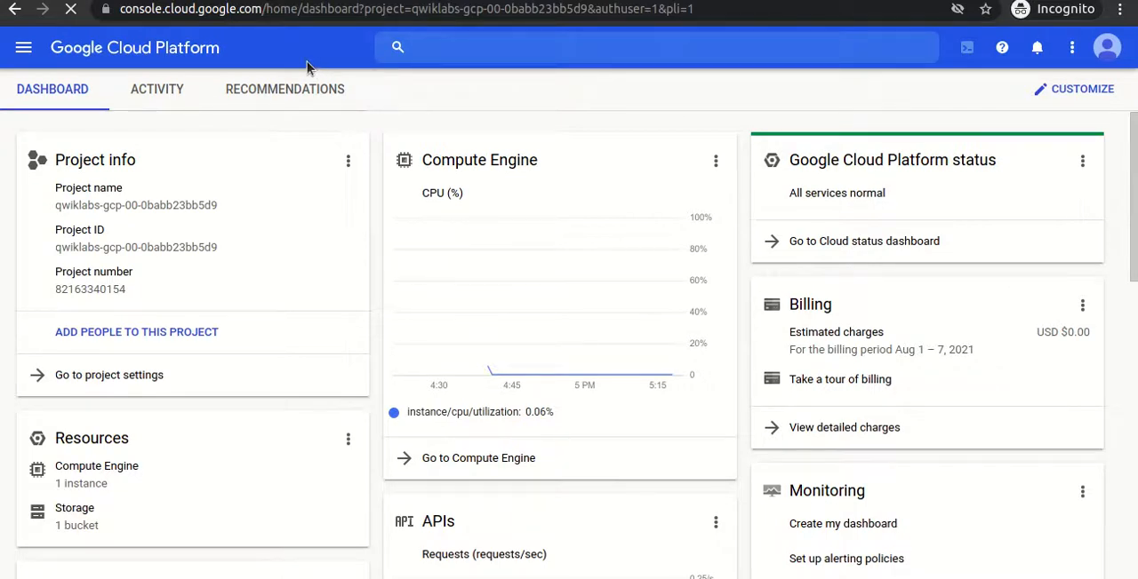
click(142, 1)
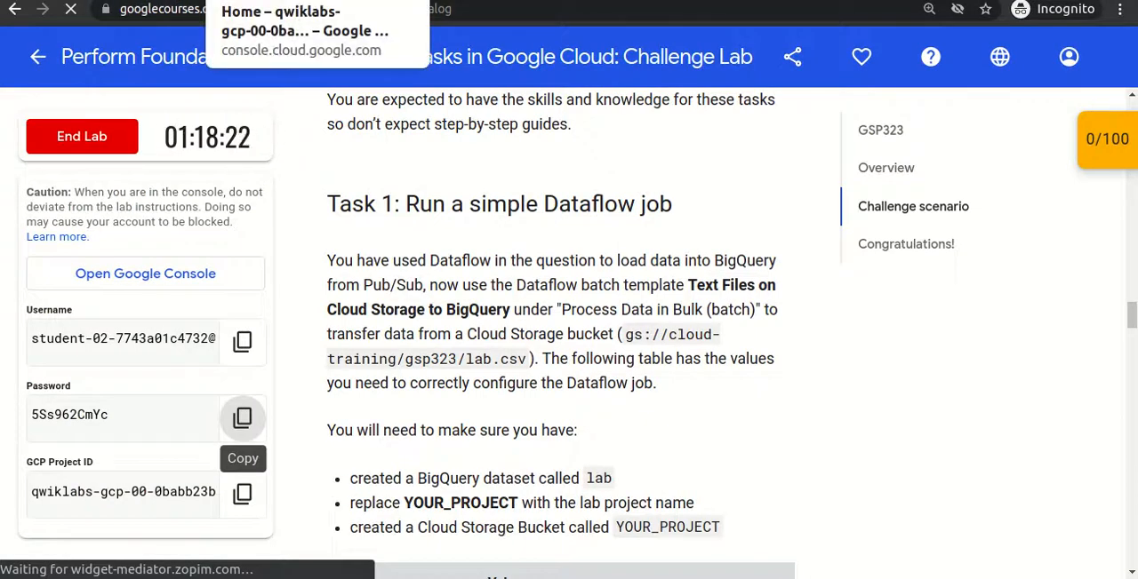
click(302, 1)
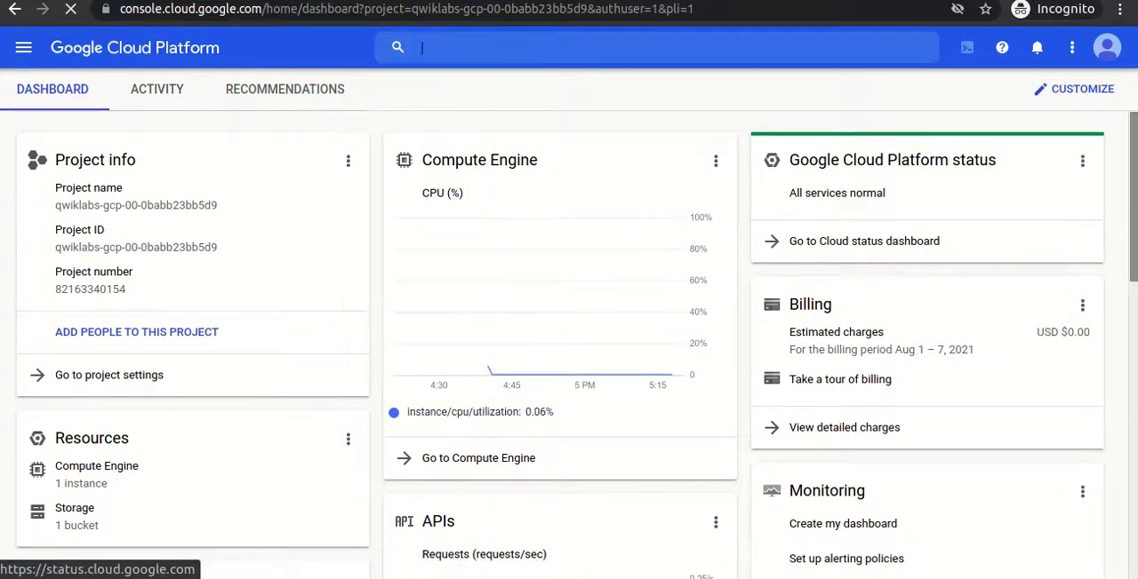
scroll(856, 287, down, 5)
scroll(855, 287, down, 8)
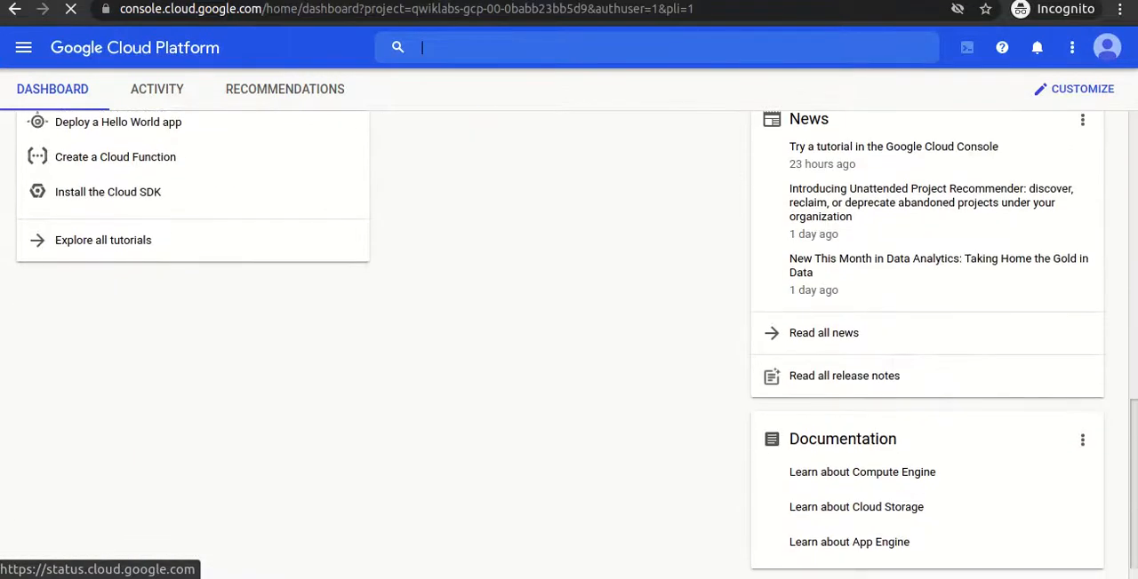
scroll(576, 344, down, 1)
scroll(658, 116, up, 12)
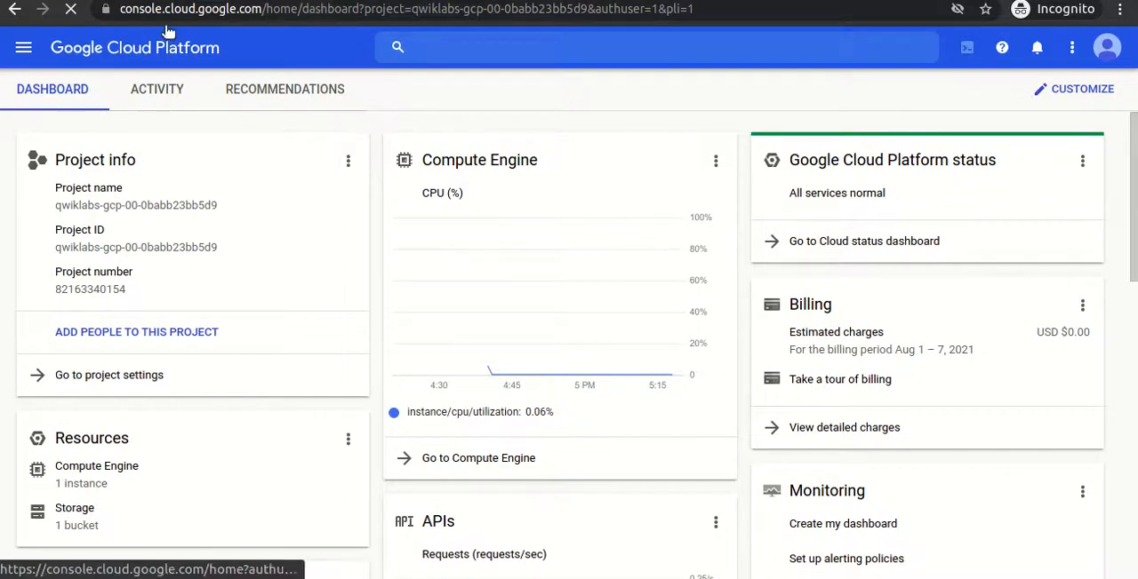
- Reload the Google Cloud console dashboard and agree to the Google Cloud Platform Terms of Service
click(262, 10)
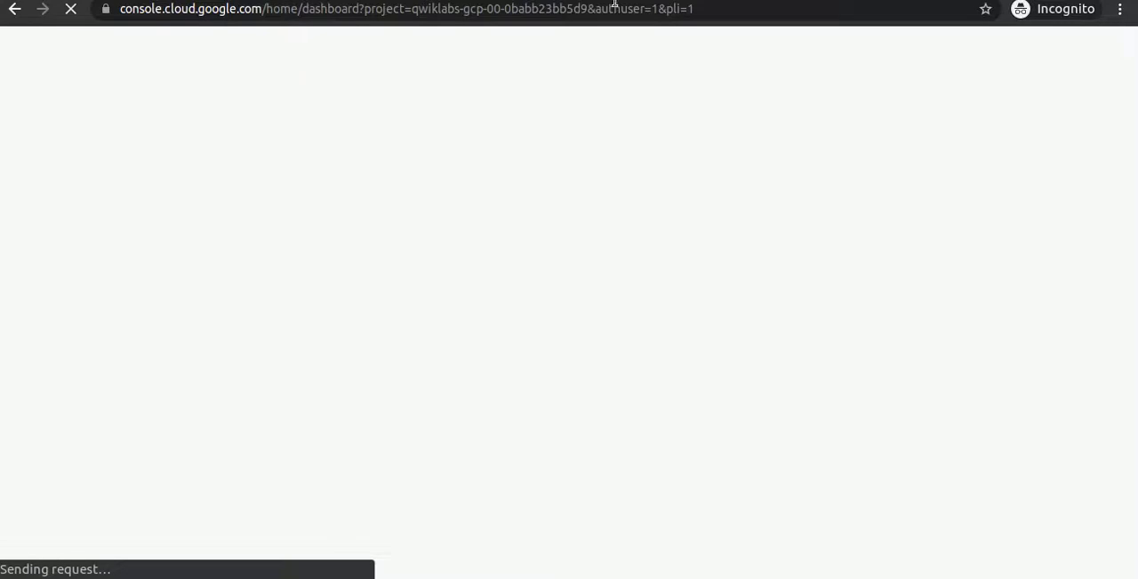
click(987, 0)
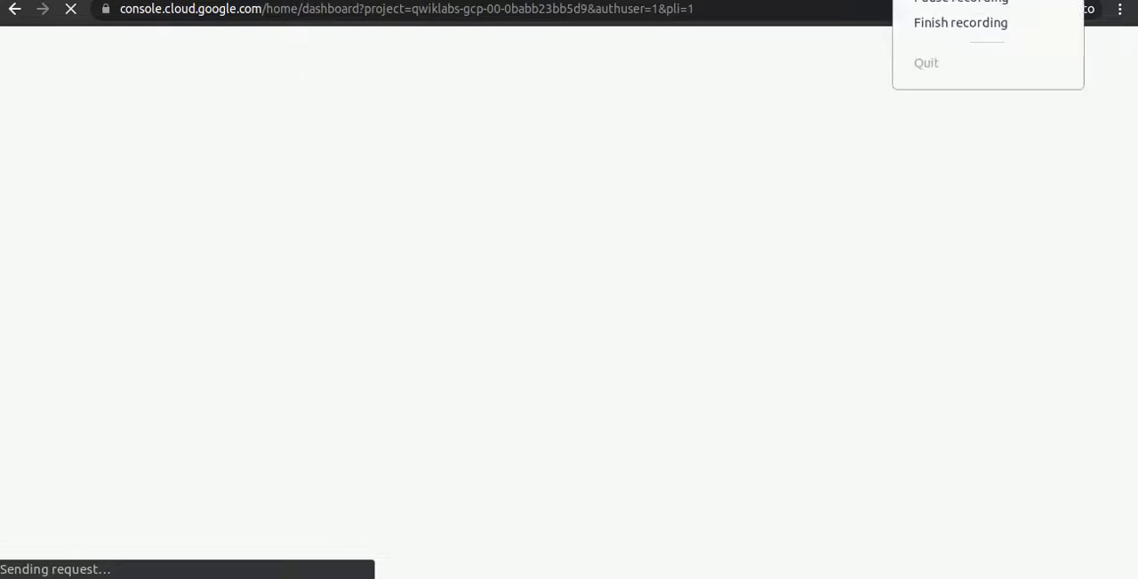
click(961, 1)
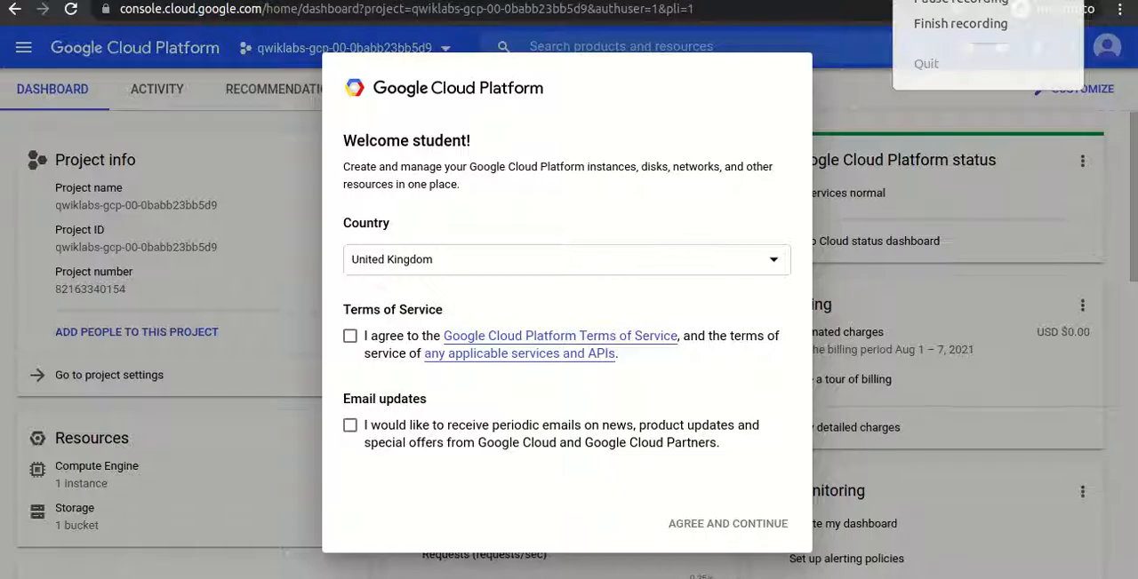
click(350, 336)
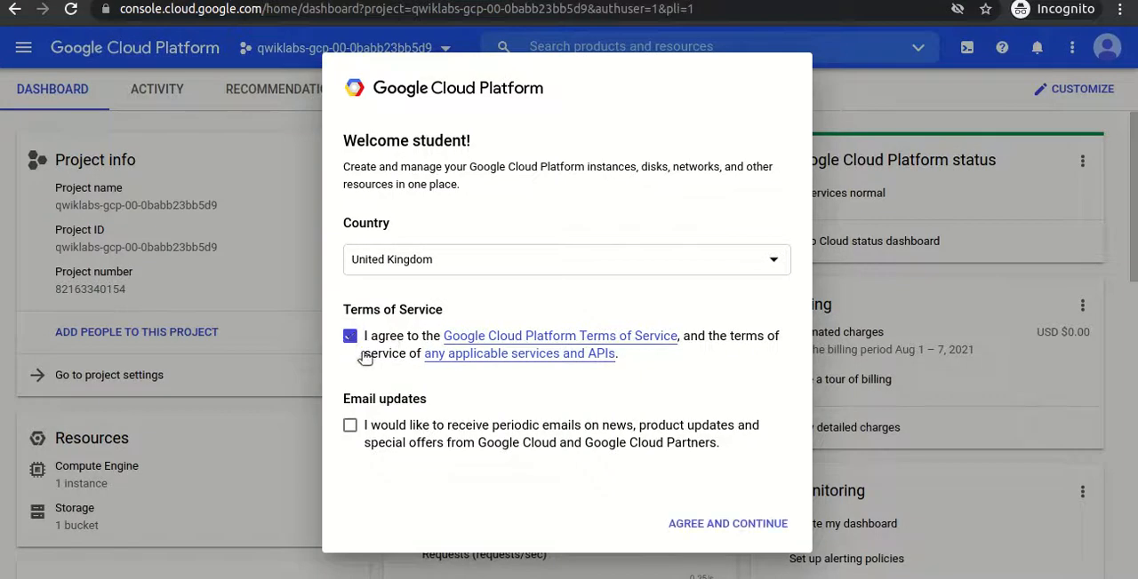
click(744, 523)
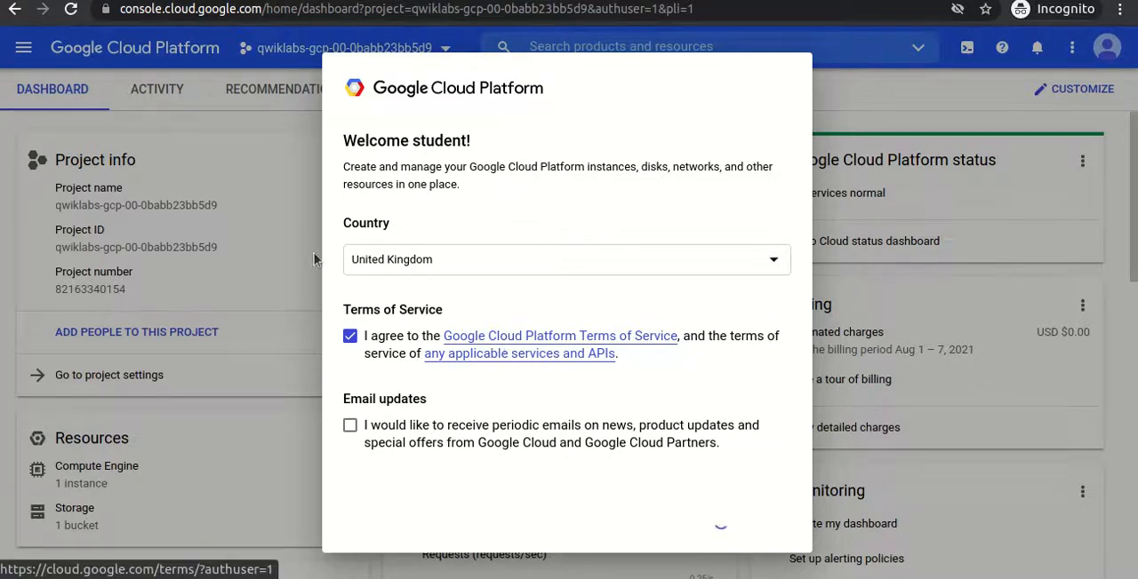
- Recheck the service named in the lab's Task 1 heading and return to the Google Cloud console dashboard
click(267, 1)
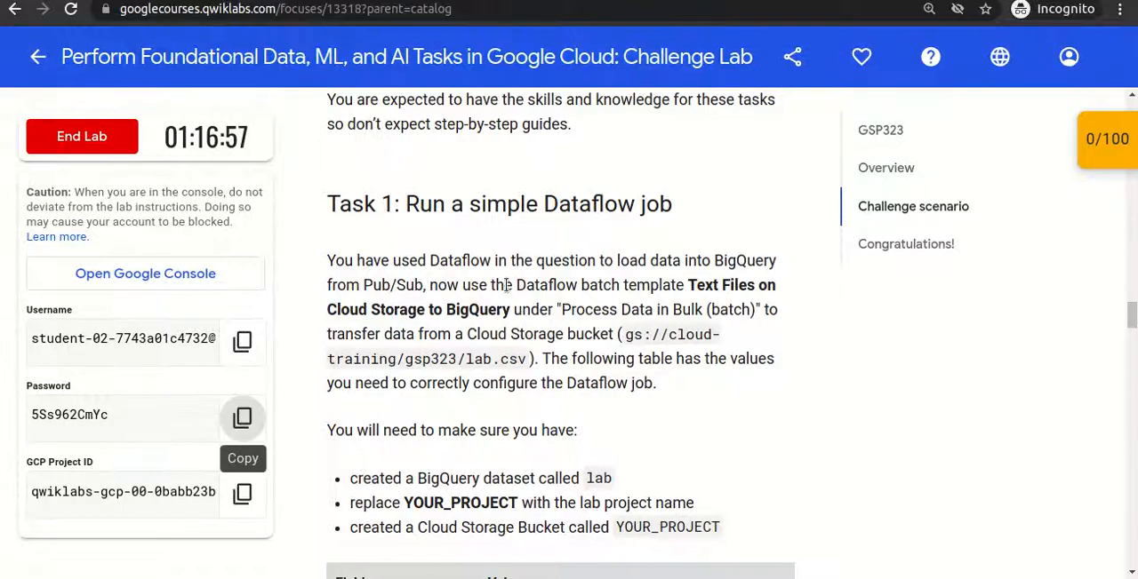
double_click(575, 201)
click(338, 1)
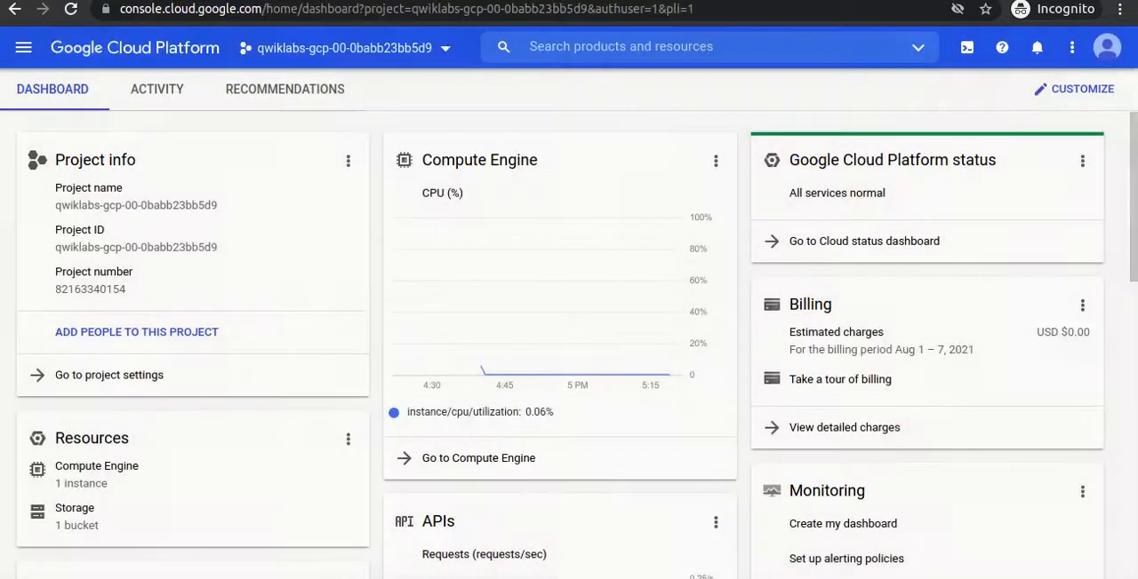
- Pin Dataflow in the console's product navigation and open it in a separate browser tab
click(23, 47)
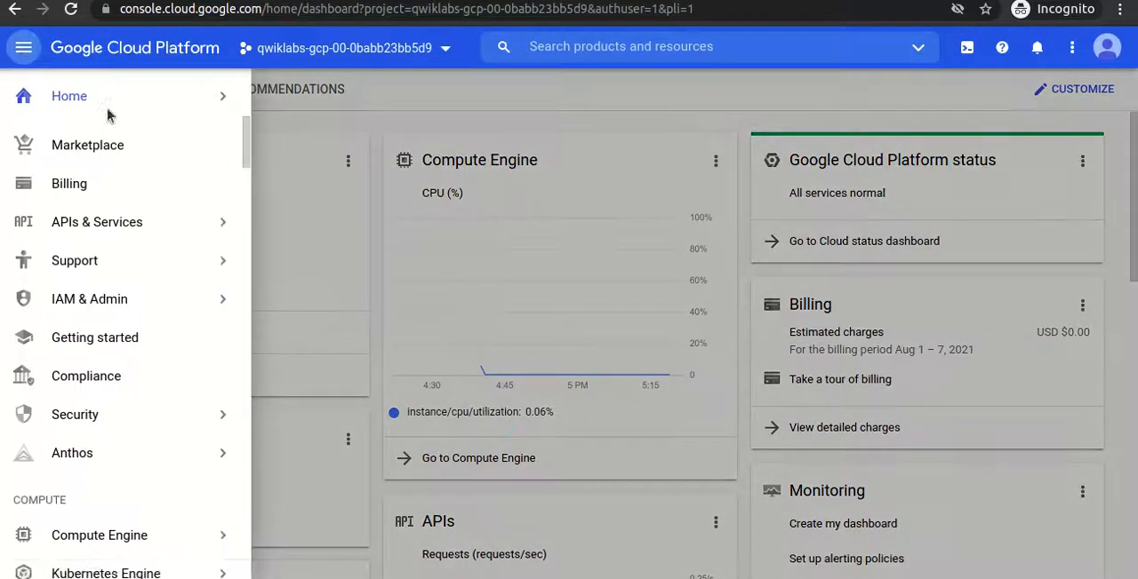
drag(248, 155, 243, 417)
drag(241, 417, 233, 432)
mouse_move(233, 431)
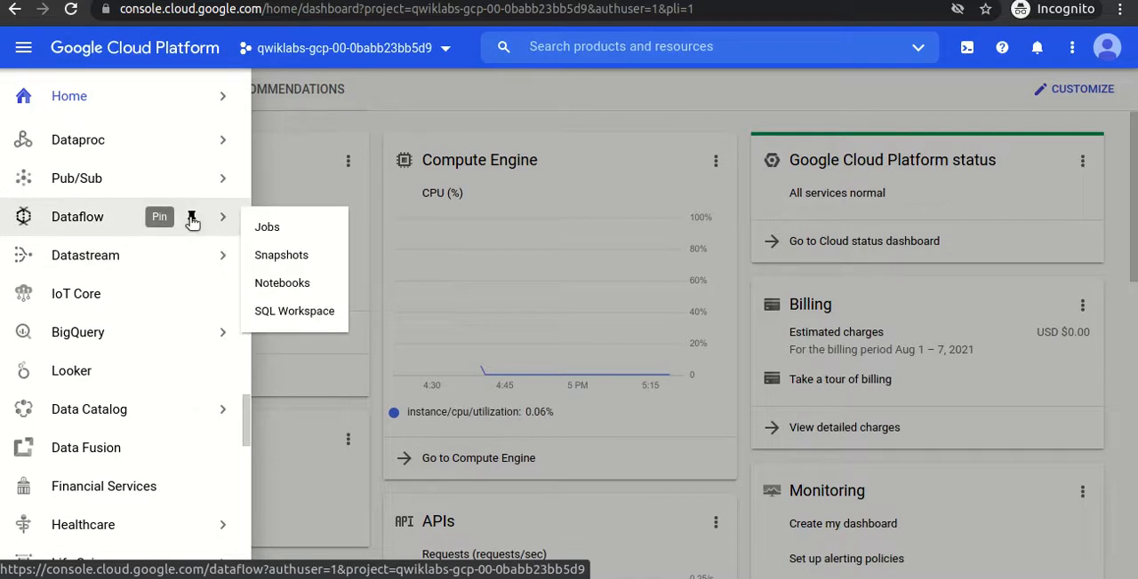
click(191, 220)
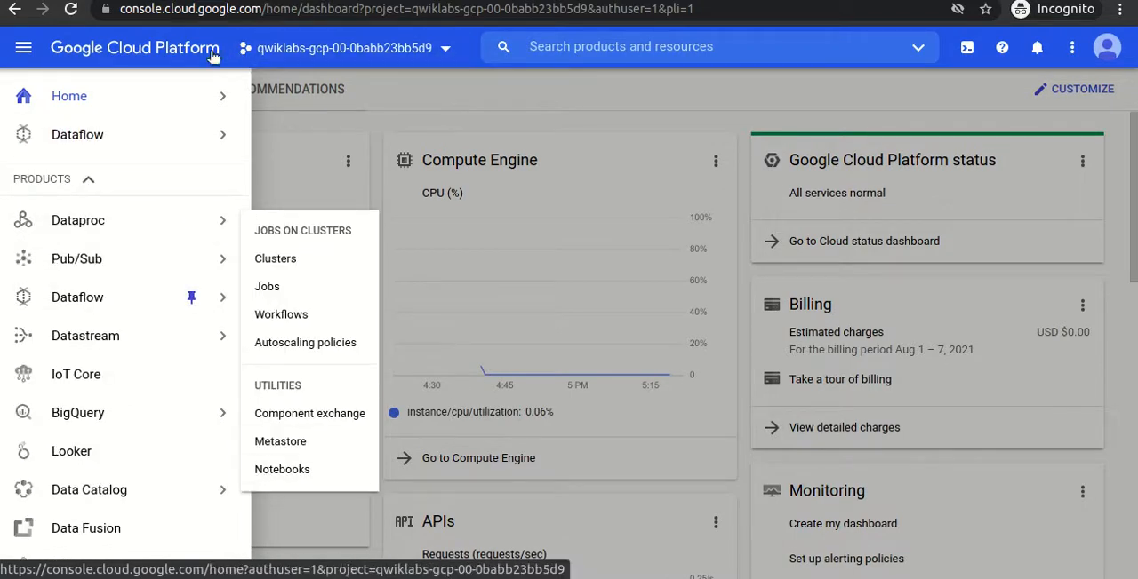
mouse_move(246, 113)
right_click(176, 135)
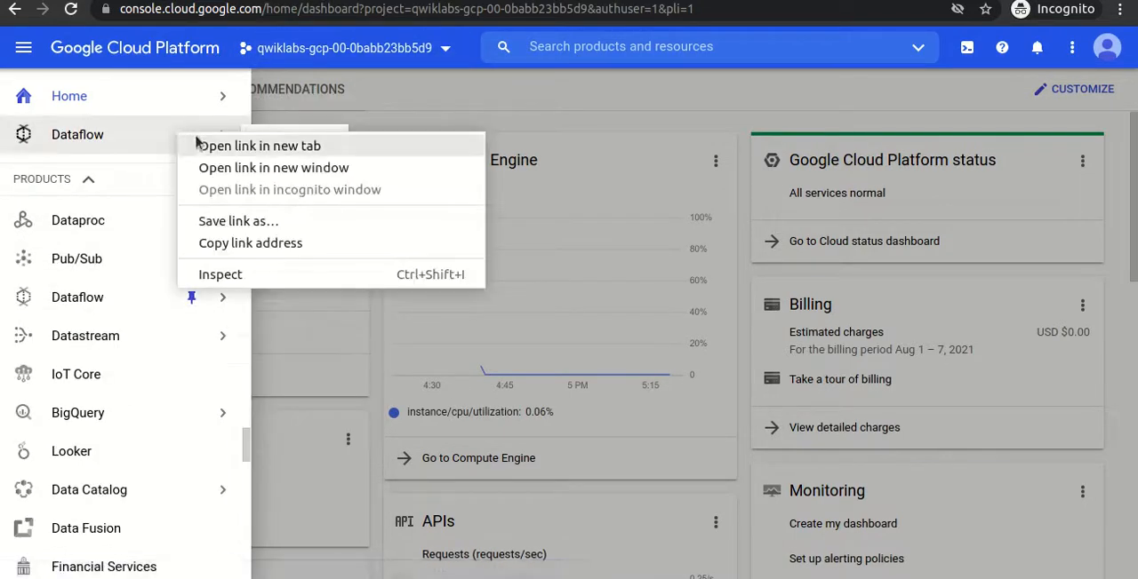
click(202, 146)
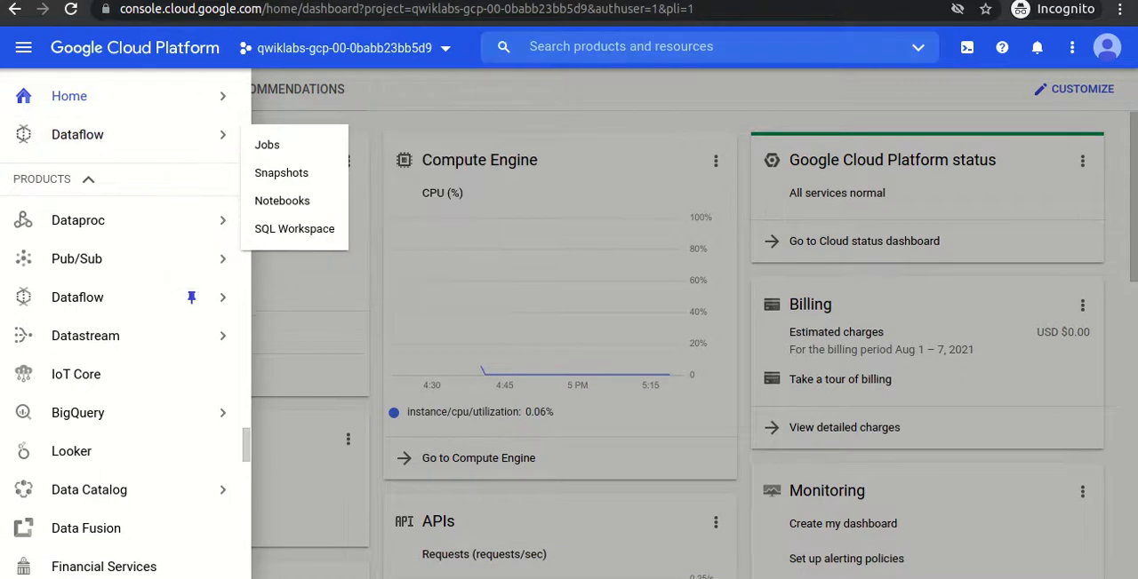
click(547, 1)
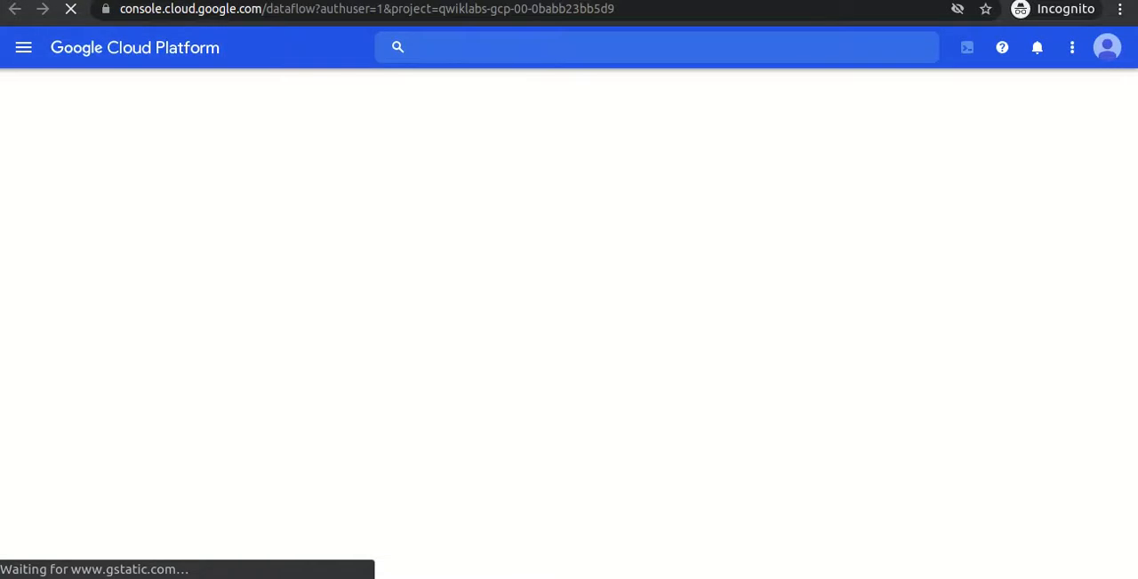
- Return to the lab's Task 1 instructions and check which service the Dataflow job loads data into
click(355, 1)
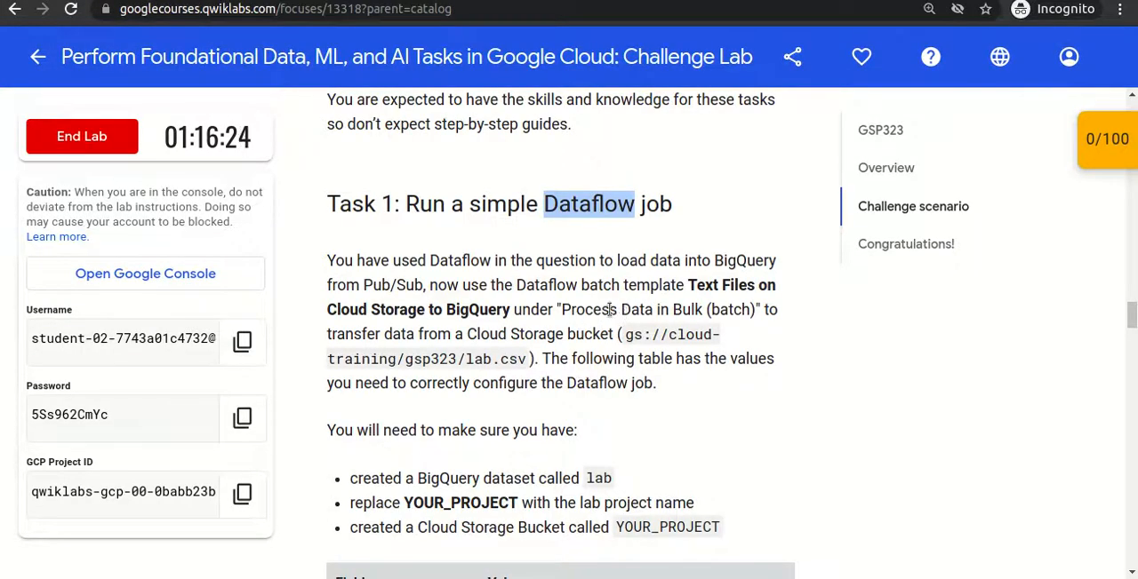
double_click(737, 267)
click(738, 268)
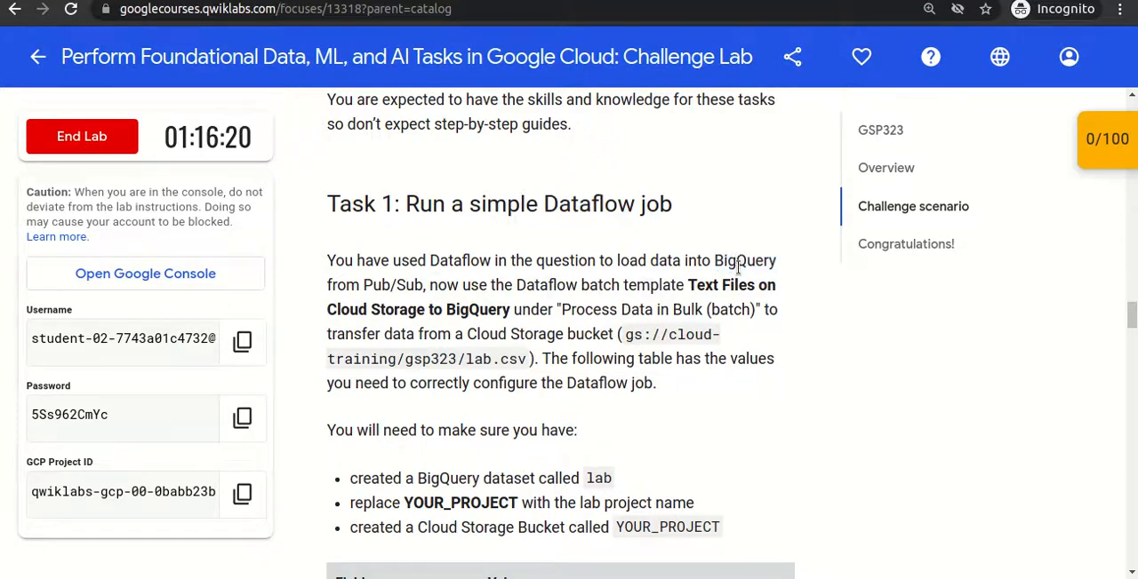
- Pin BigQuery in the dashboard's product navigation, open it in a separate browser tab and dismiss its welcome message
click(462, 1)
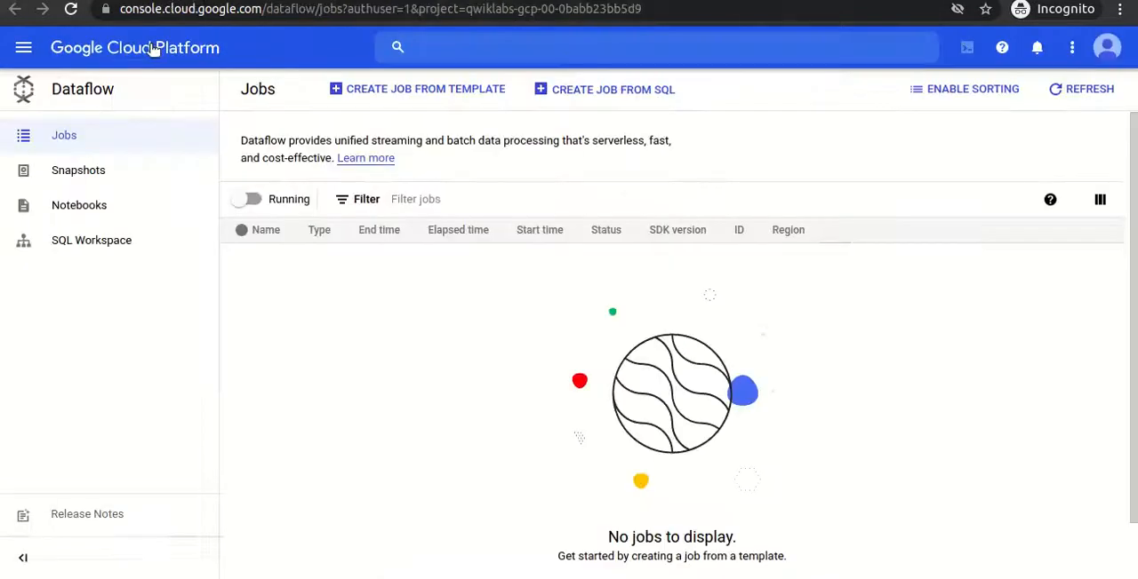
click(20, 53)
click(133, 1)
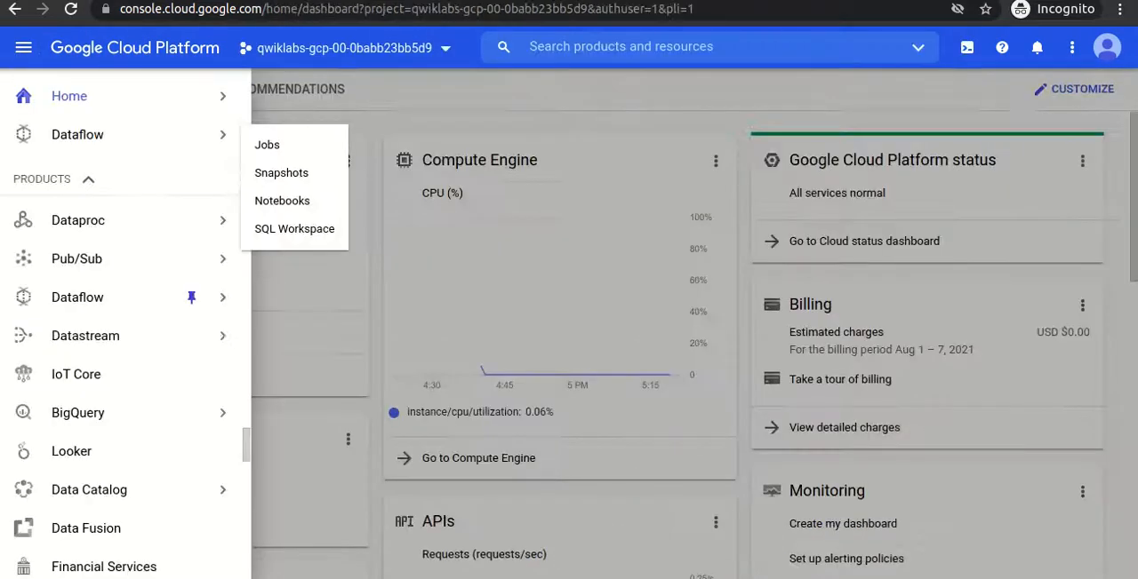
click(191, 414)
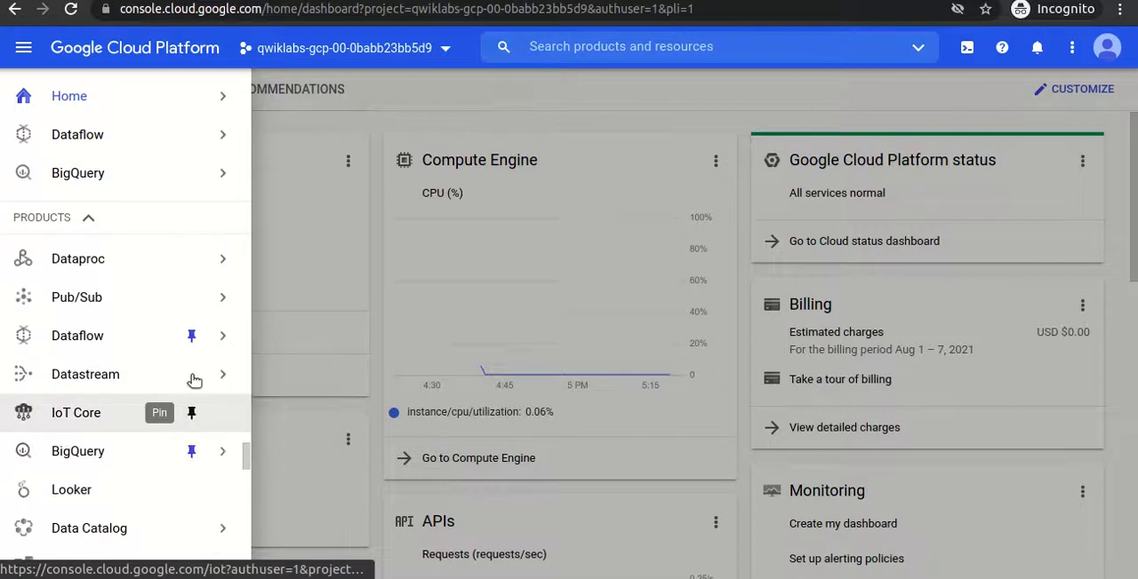
right_click(169, 181)
click(199, 193)
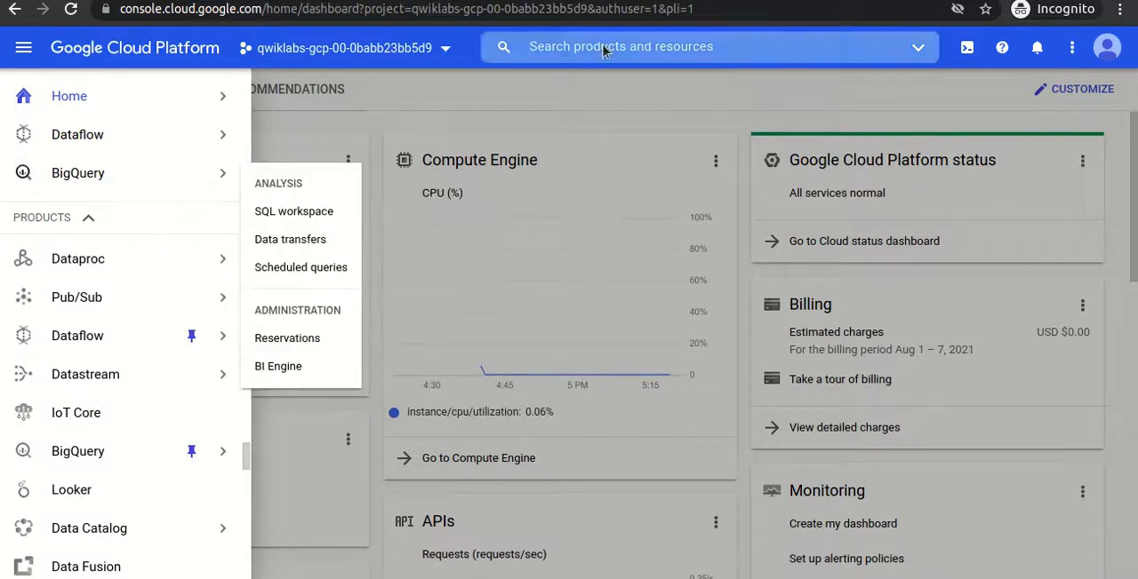
key(ctrl+Tab)
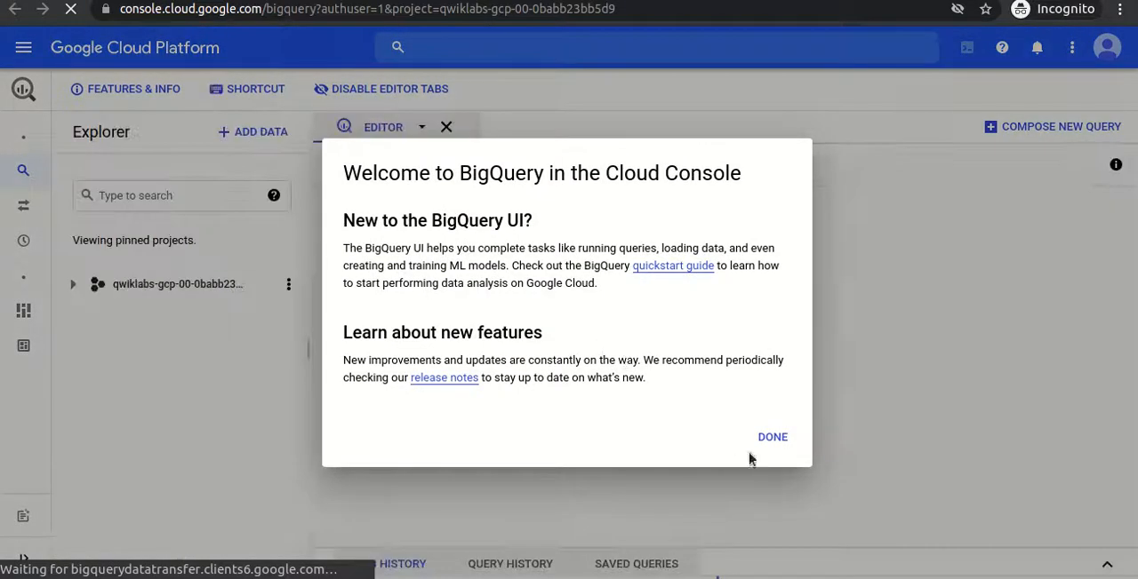
click(772, 439)
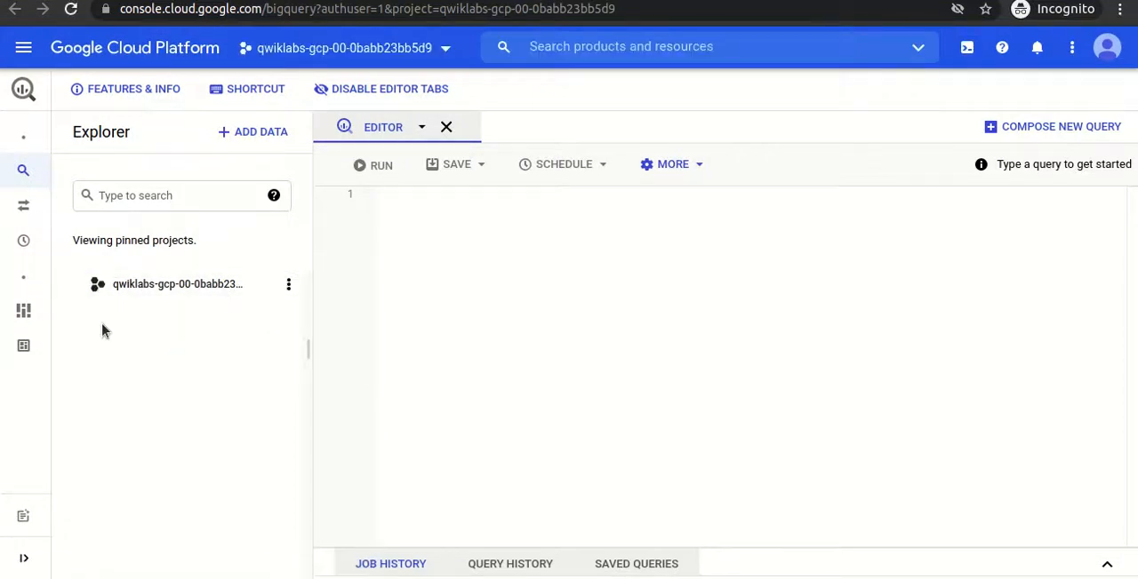
- Create a BigQuery dataset with the ID lab in the Qwiklabs project, checking the ID against the lab instructions
click(290, 286)
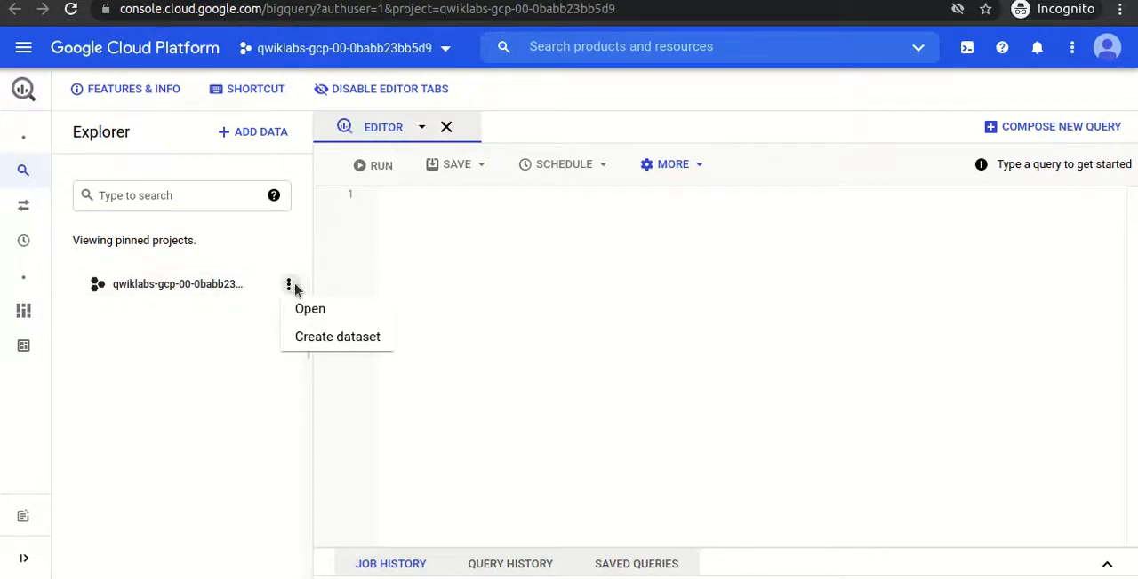
click(308, 341)
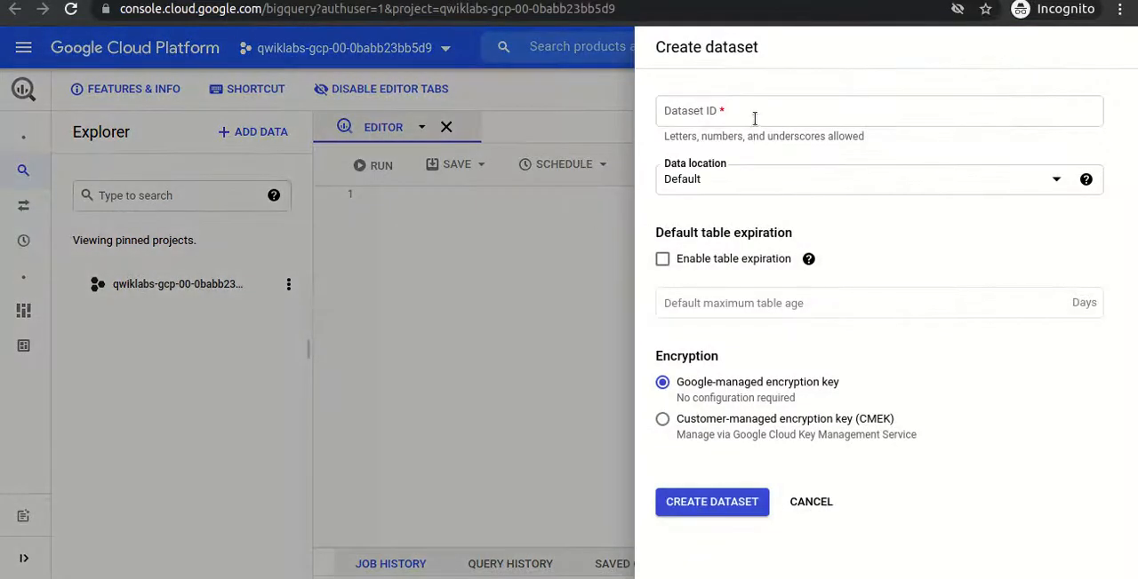
click(753, 112)
text(lab)
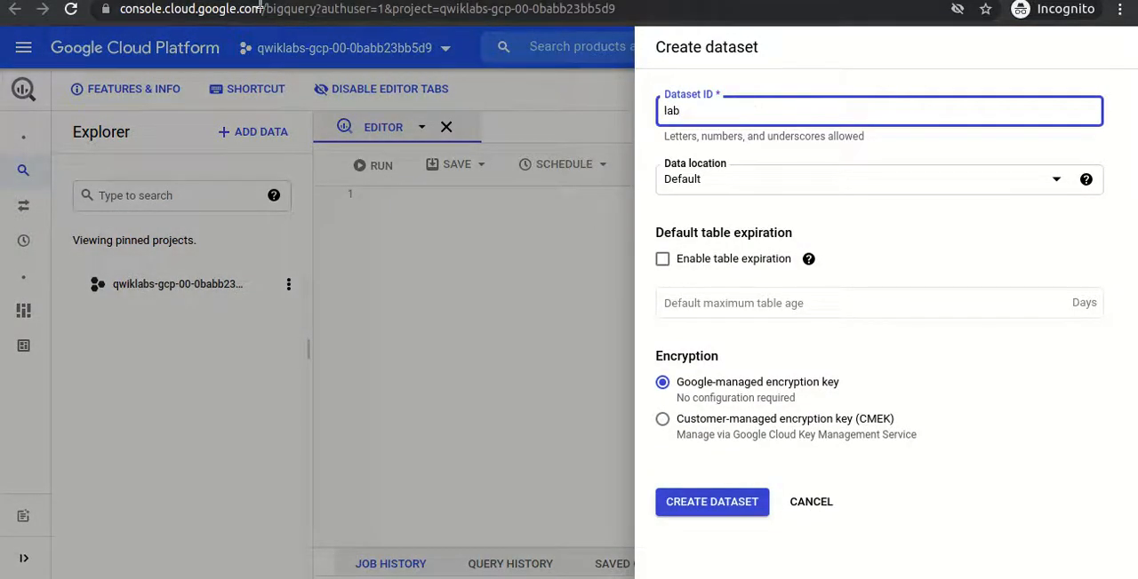
key(ctrl+shift+Tab)
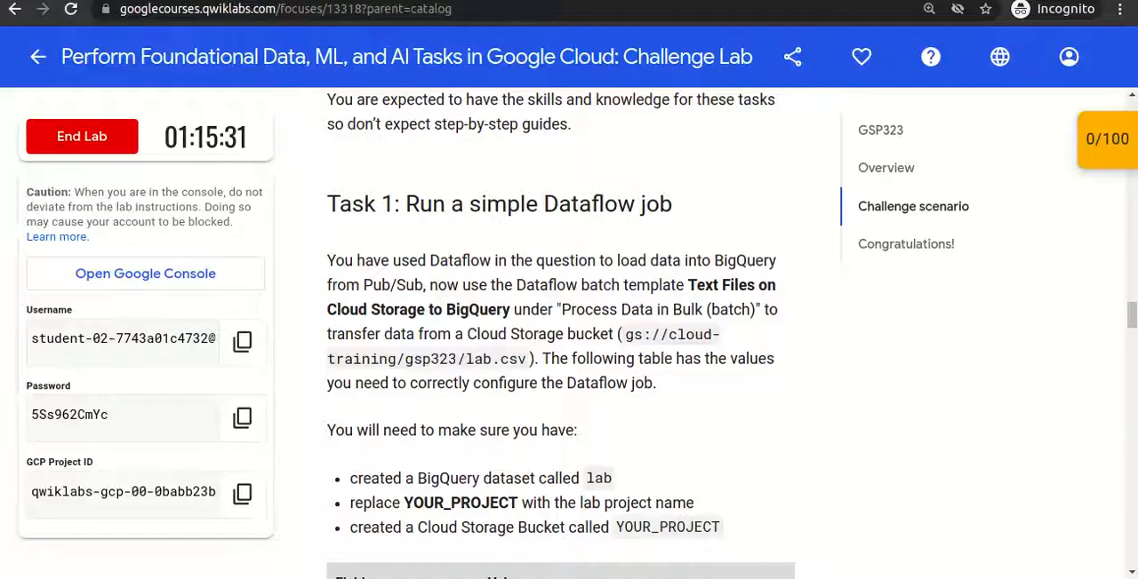
double_click(598, 479)
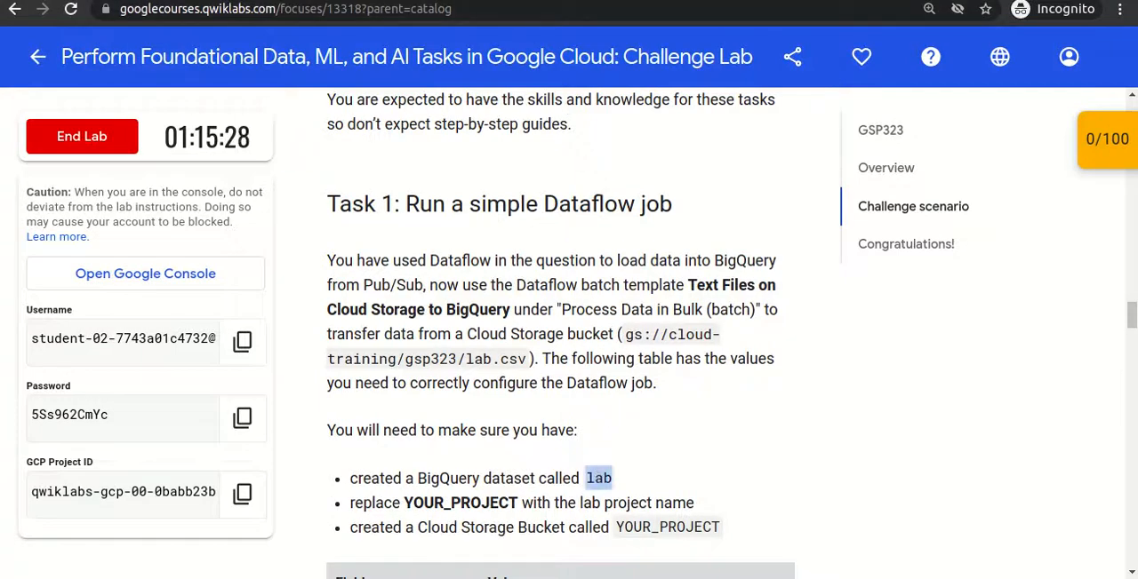
key(ctrl+Tab)
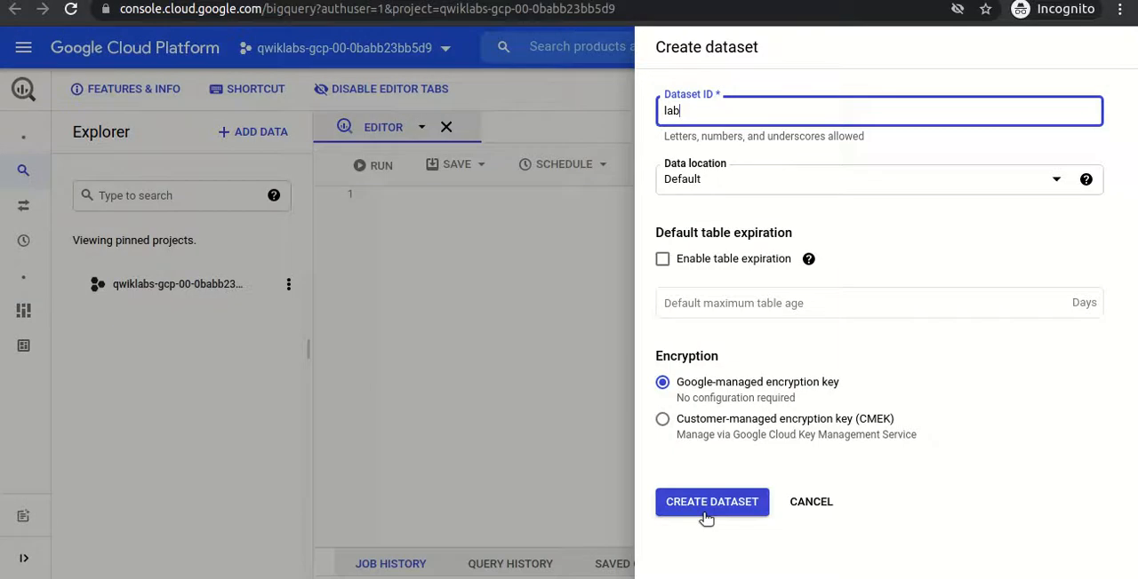
click(705, 518)
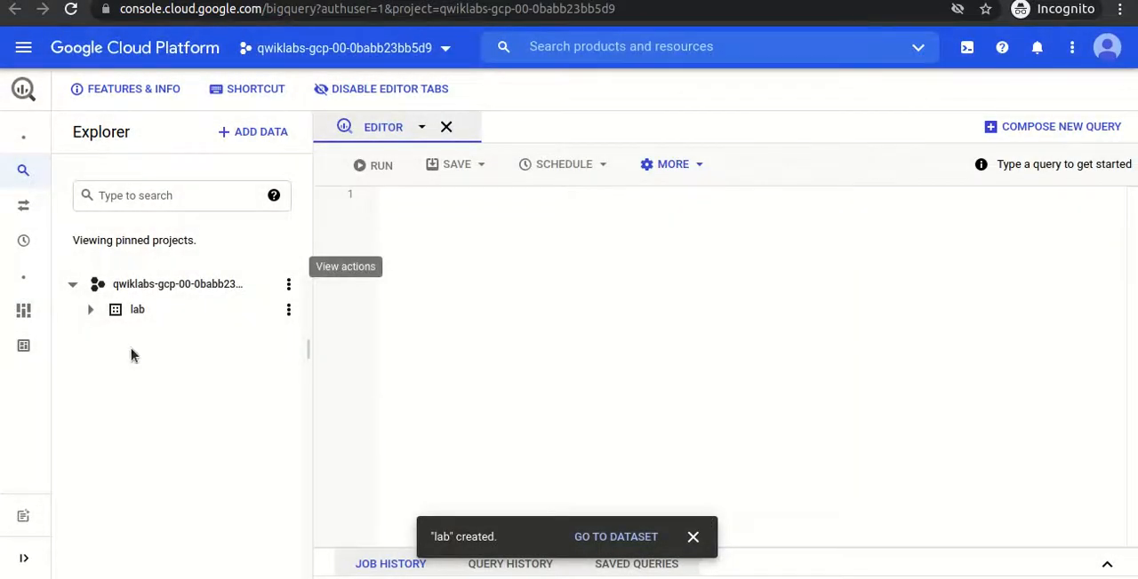
click(91, 311)
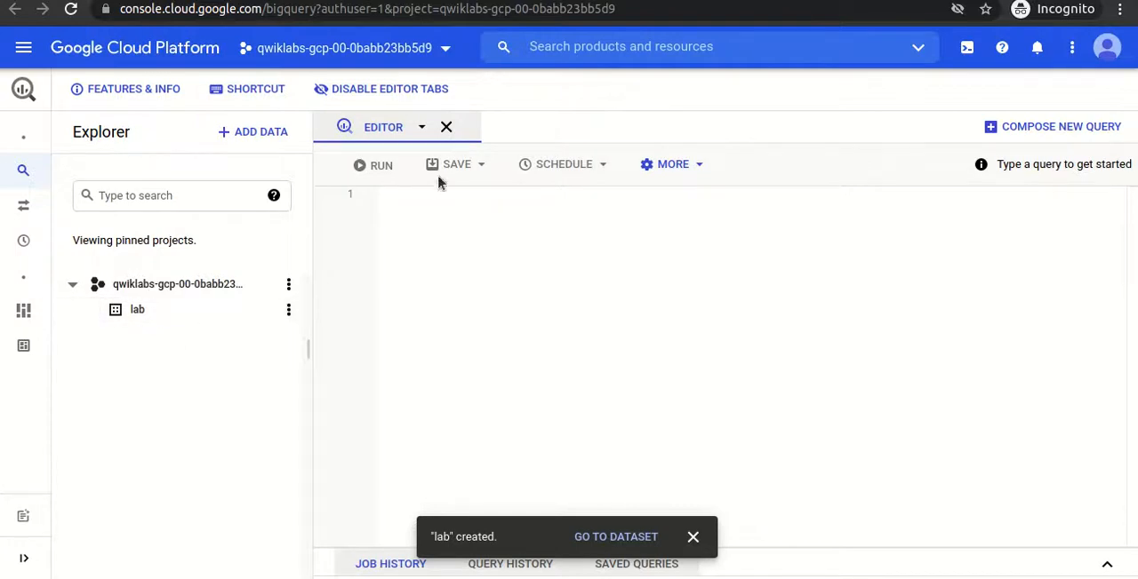
- Go back to the lab's Task 1 instructions and review the Cloud Storage bucket requirement
click(301, 0)
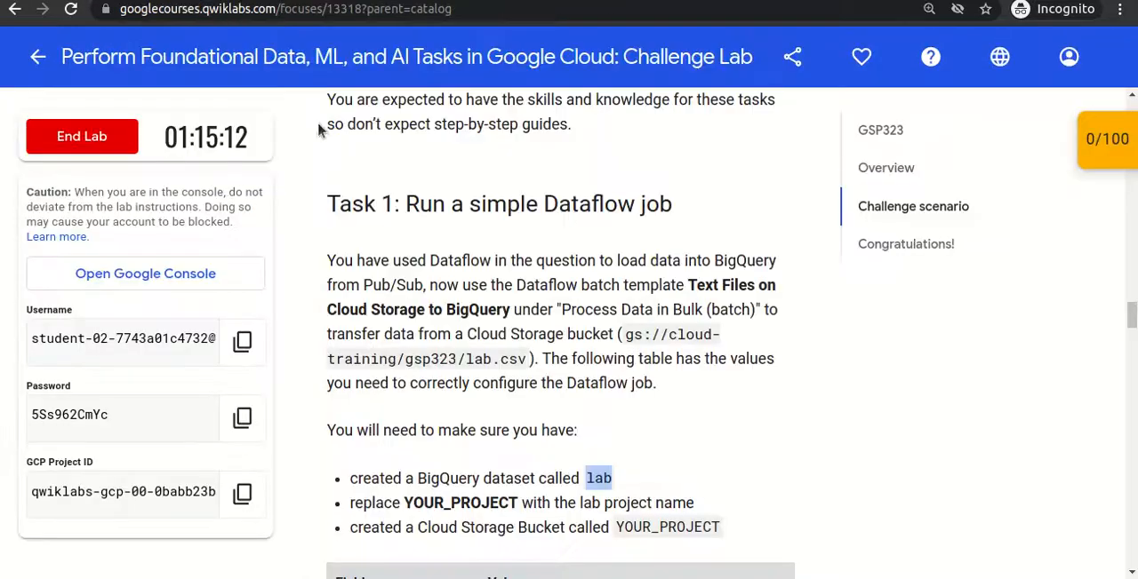
click(499, 307)
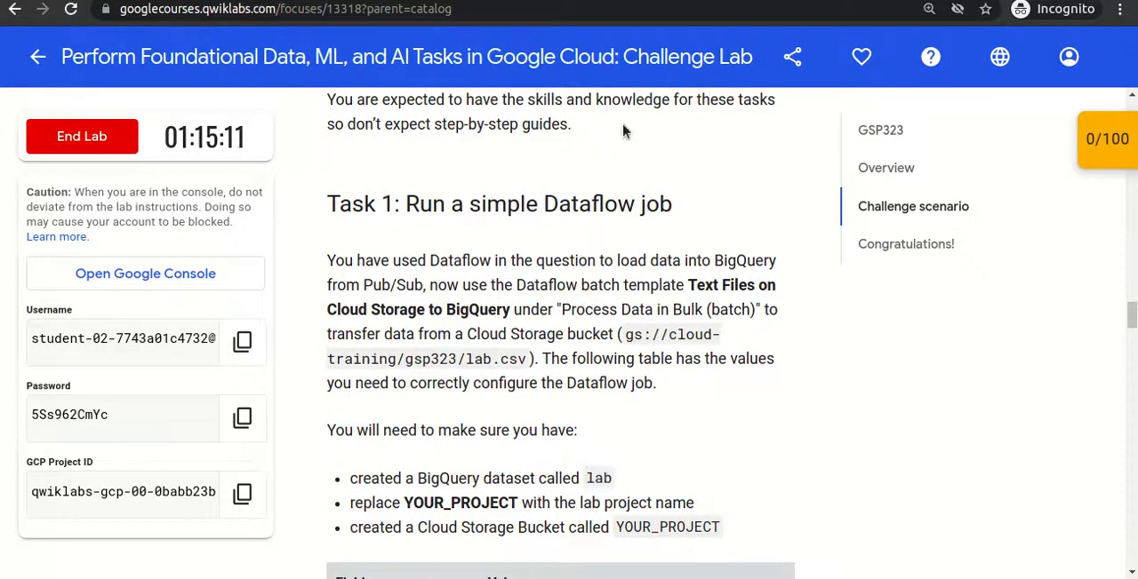
drag(350, 526, 584, 526)
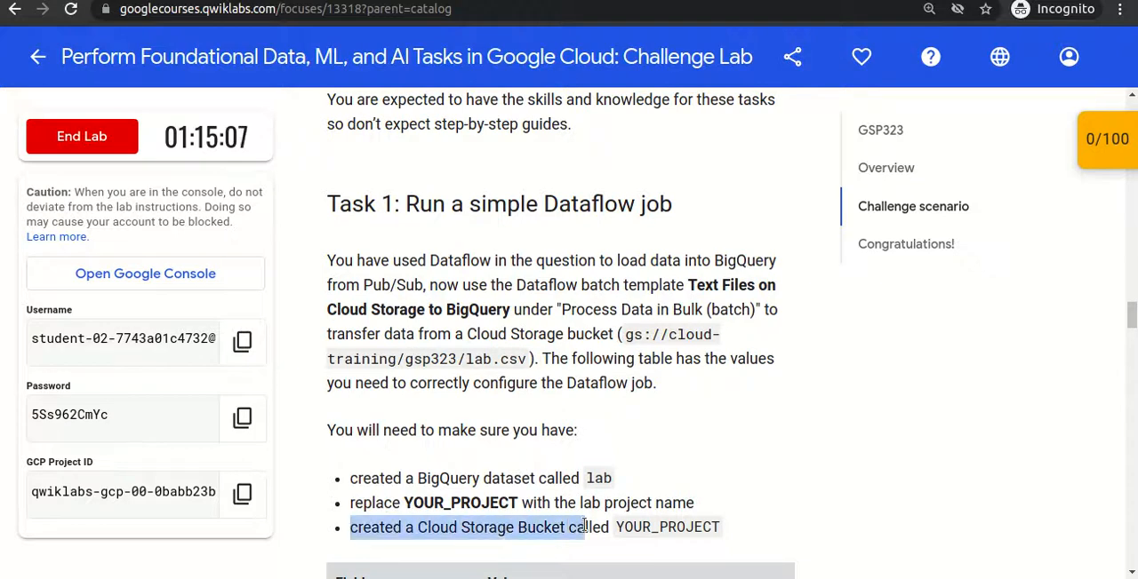
scroll(584, 526, down, 1)
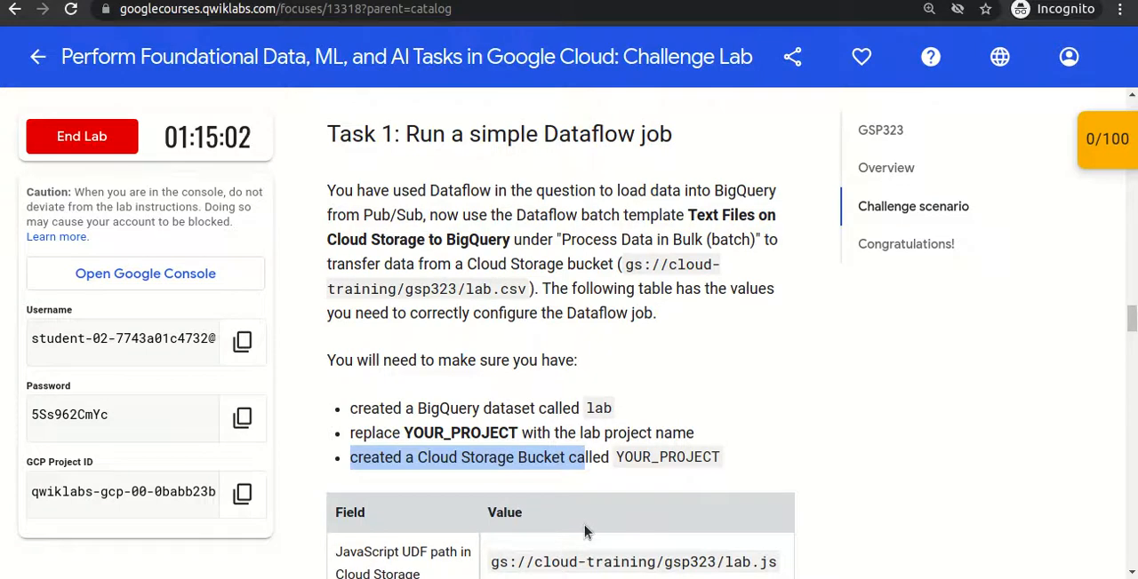
click(568, 469)
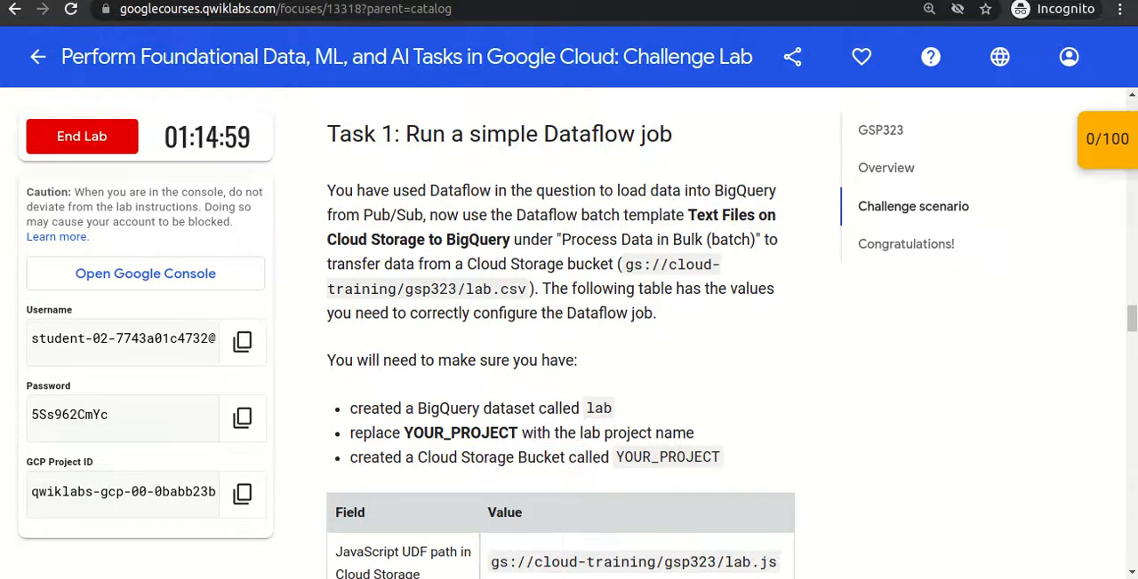
- Pin Cloud Storage in the dashboard's product navigation and open it in a separate browser tab
click(253, 1)
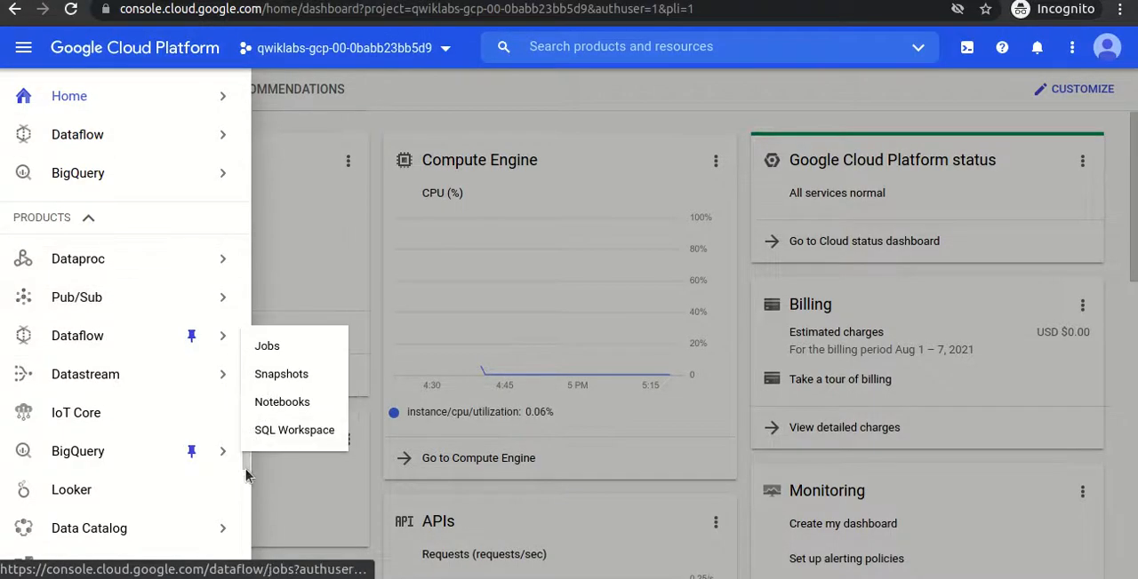
scroll(242, 489, down, 4)
scroll(242, 493, up, 1)
scroll(241, 493, up, 10)
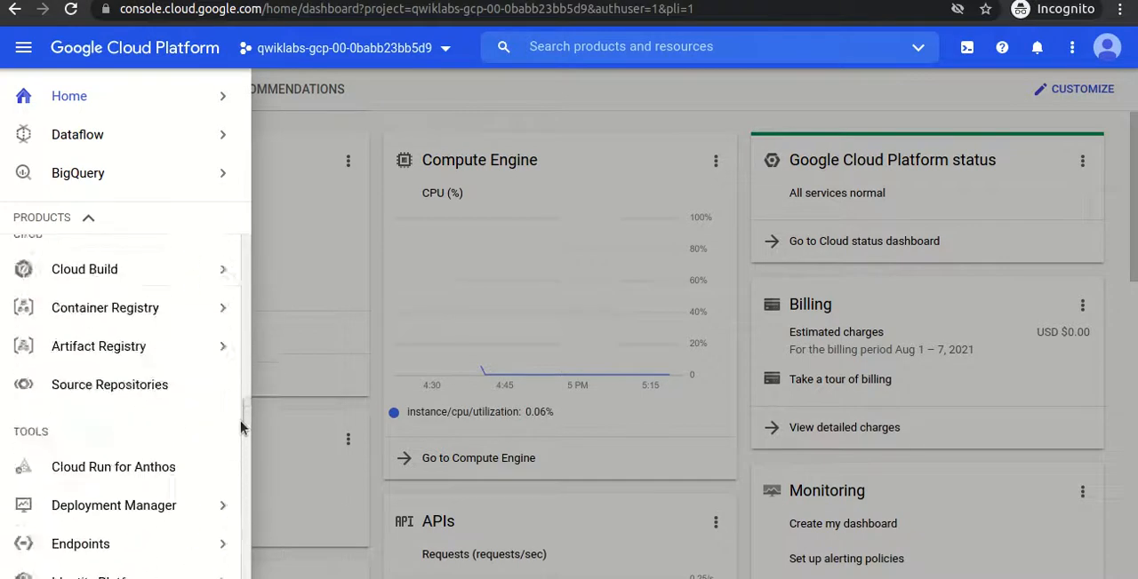
drag(256, 253, 247, 300)
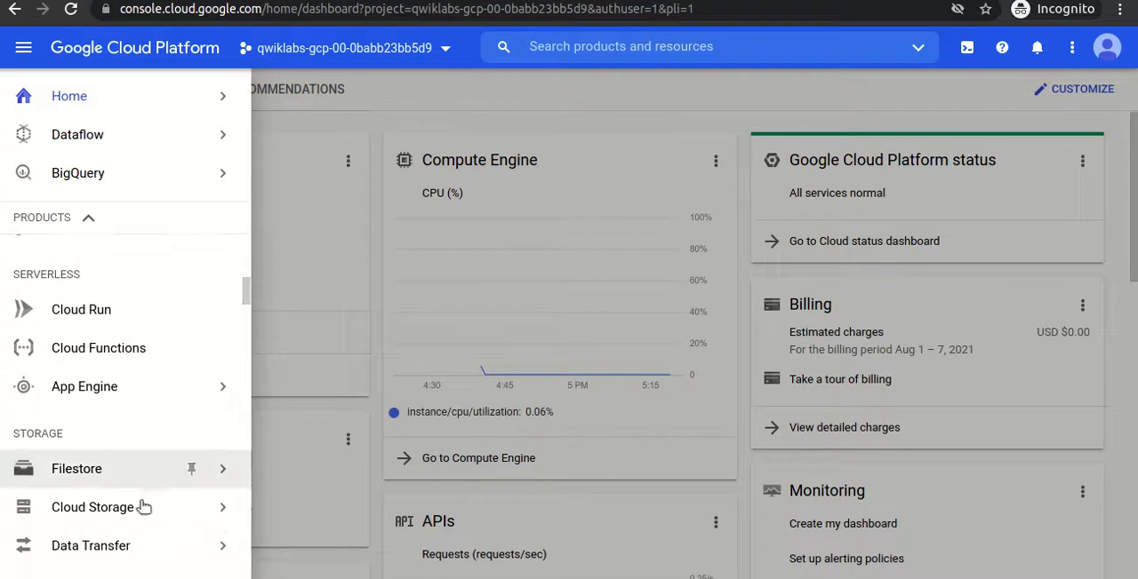
mouse_move(130, 516)
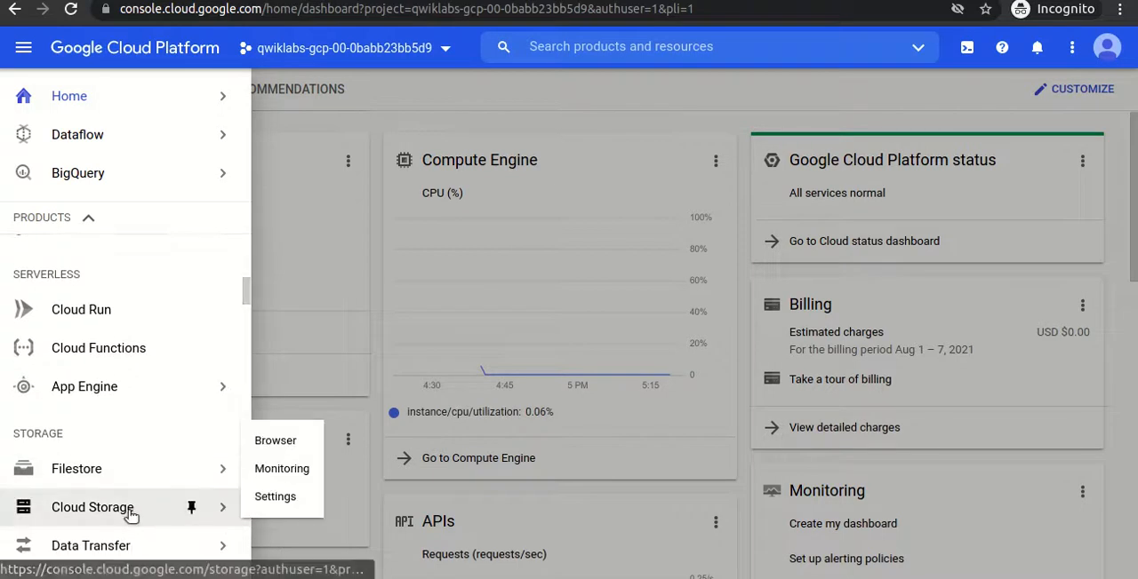
click(191, 507)
right_click(201, 225)
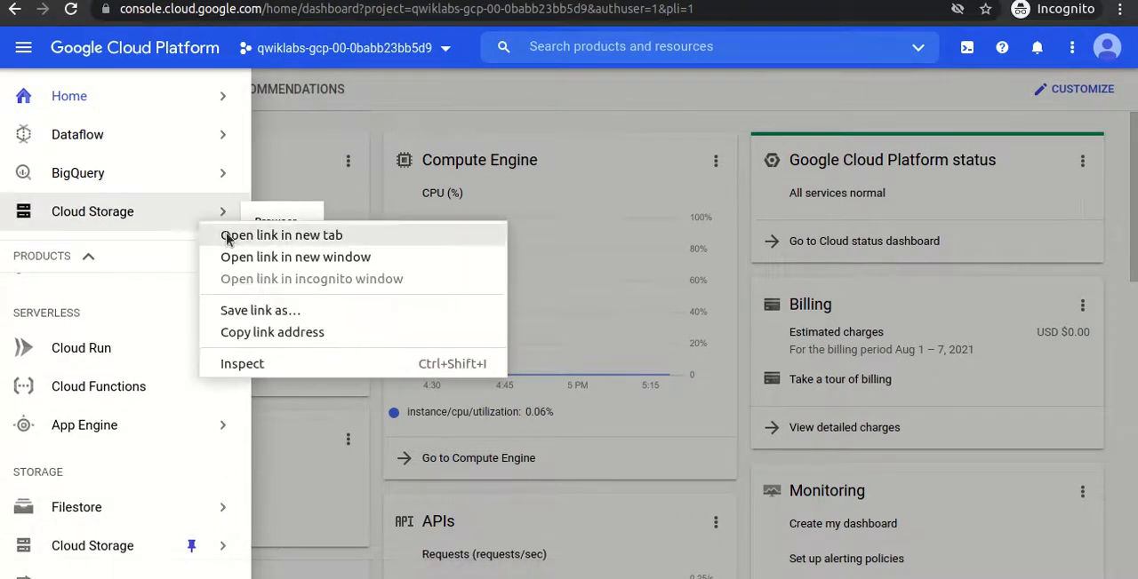
click(229, 238)
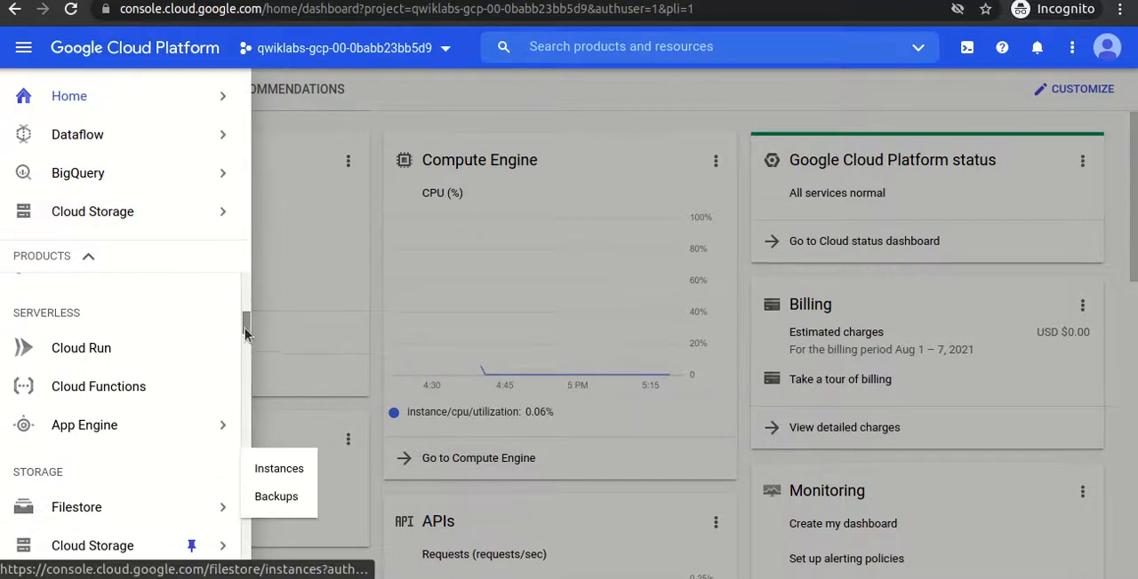
- Pin Compute Engine in the dashboard's product navigation
mouse_move(246, 328)
mouse_down()
mouse_move(244, 364)
mouse_move(243, 316)
mouse_up()
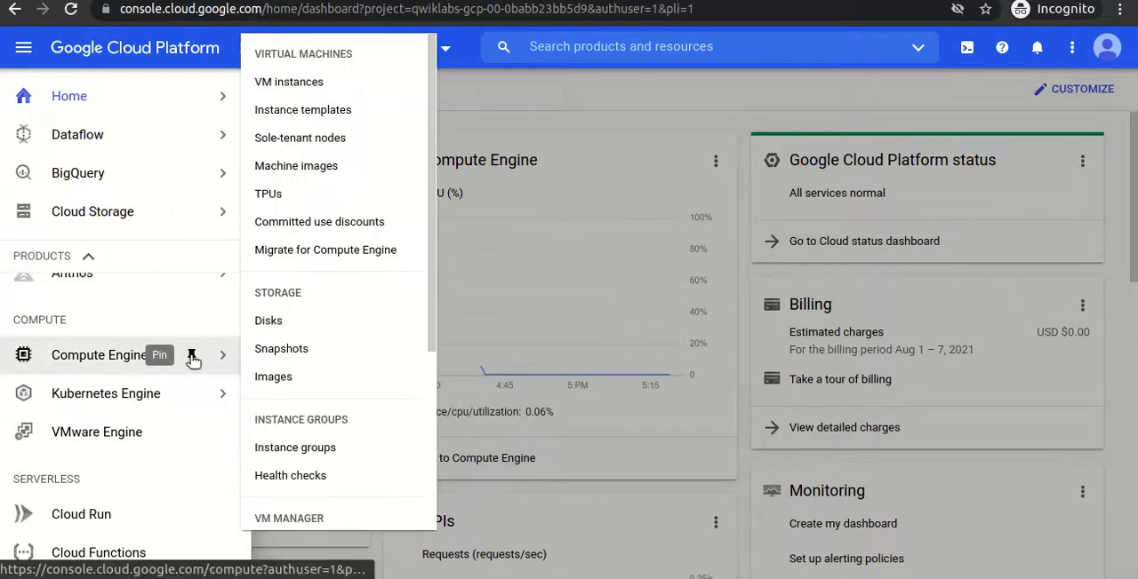
click(191, 356)
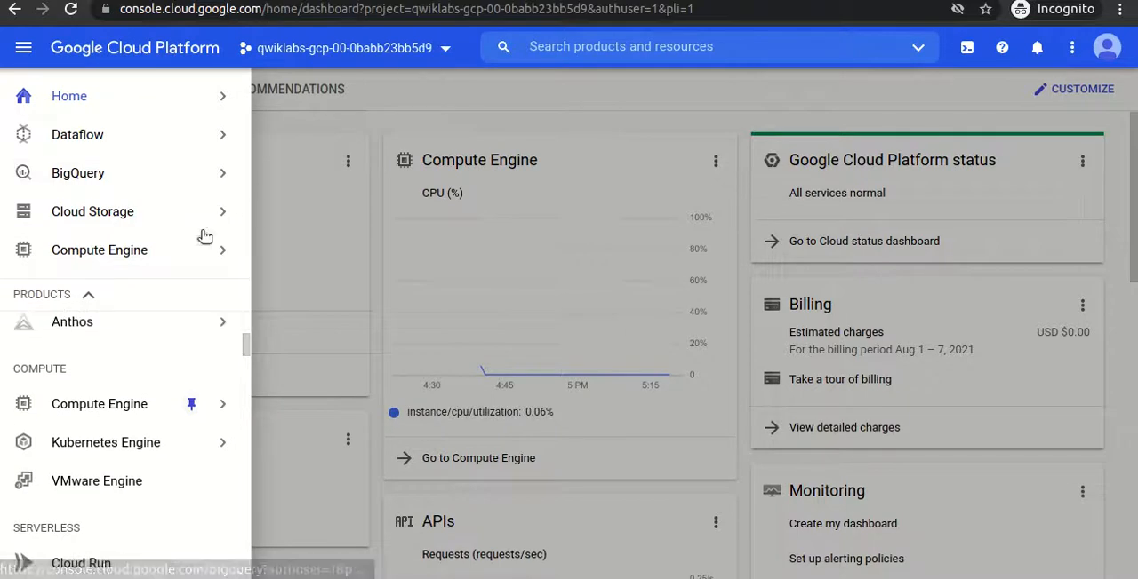
mouse_move(151, 269)
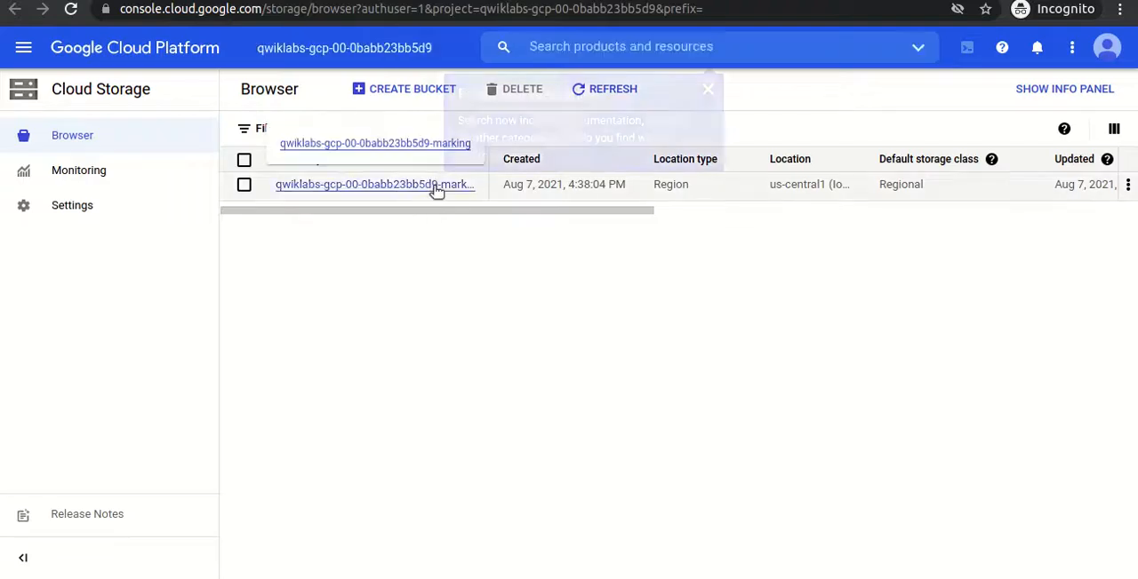
- Dismiss the documentation callout in Cloud Storage, inspect the existing marking bucket's contents and return to the bucket list
click(708, 90)
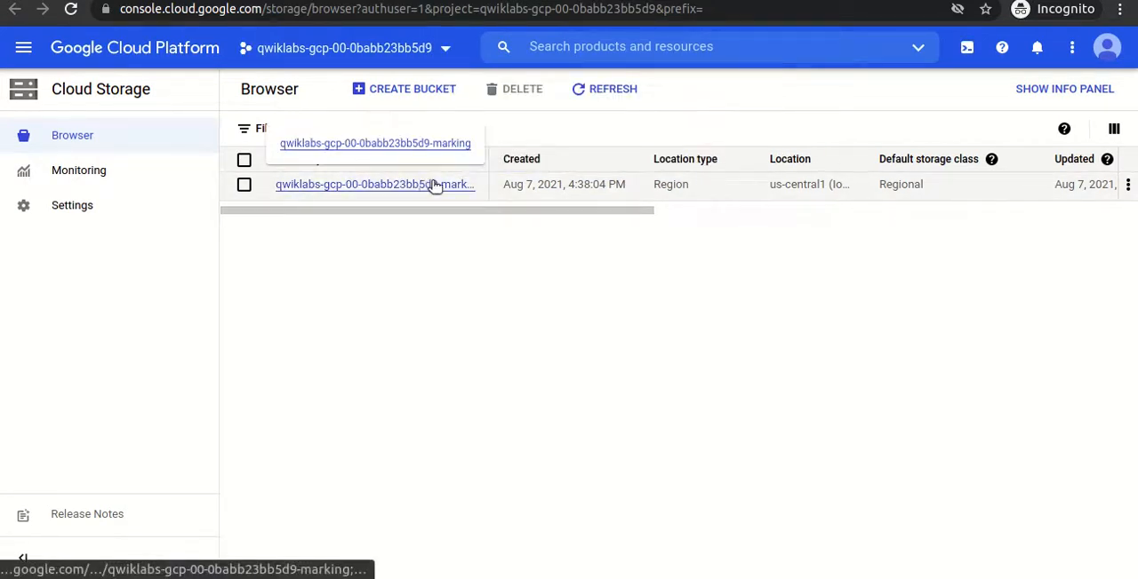
click(431, 149)
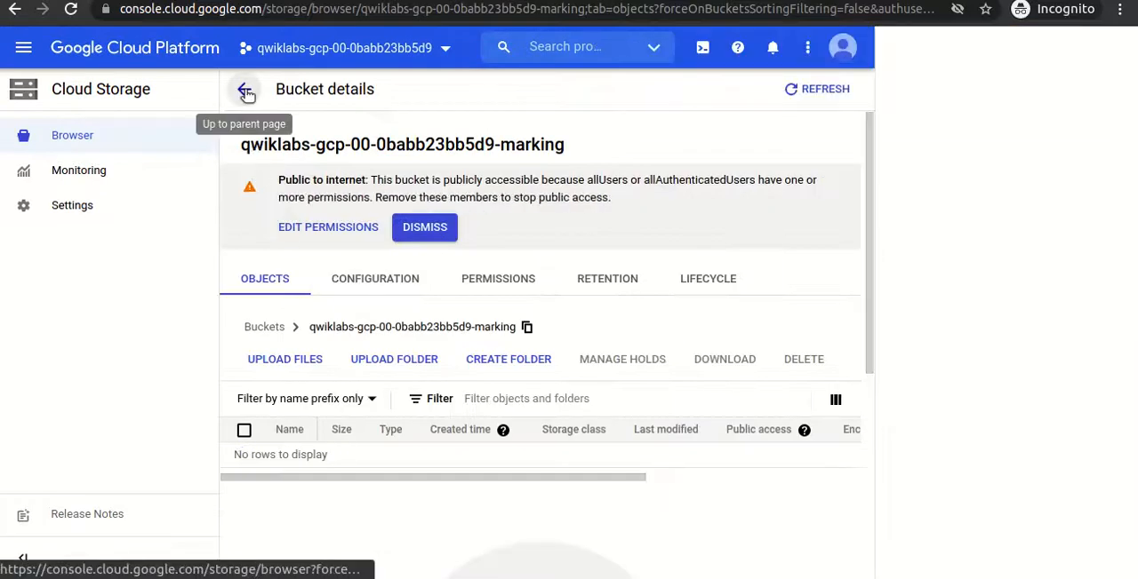
click(245, 92)
click(1117, 89)
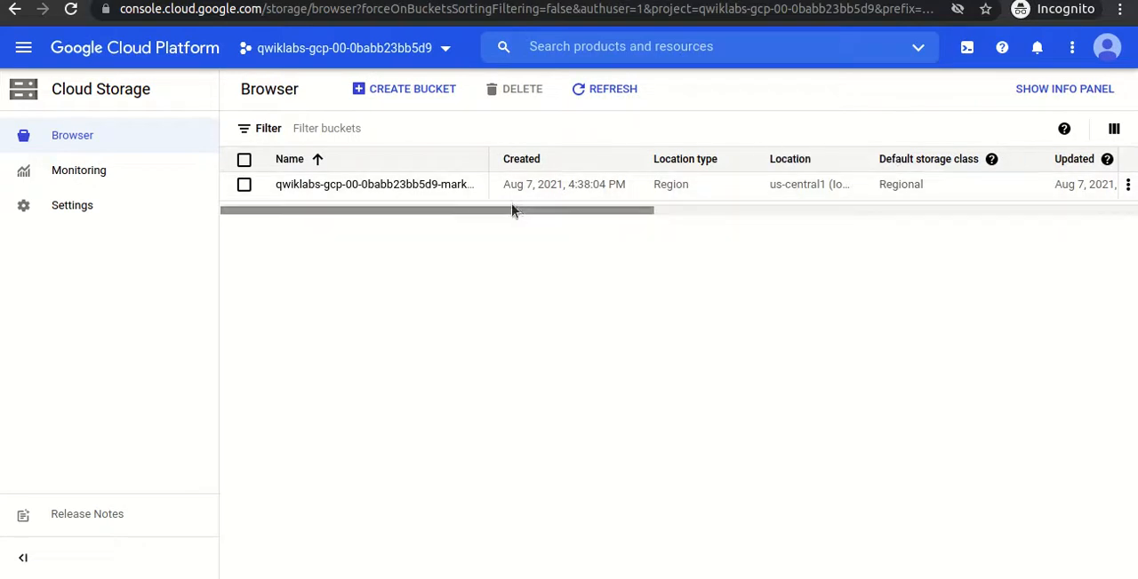
- Create a Cloud Storage bucket named with the copied project ID, qwiklabs-gcp-00-0babb23bb5d9, and return to the bucket list
click(398, 54)
drag(621, 232, 813, 232)
key(ctrl+c)
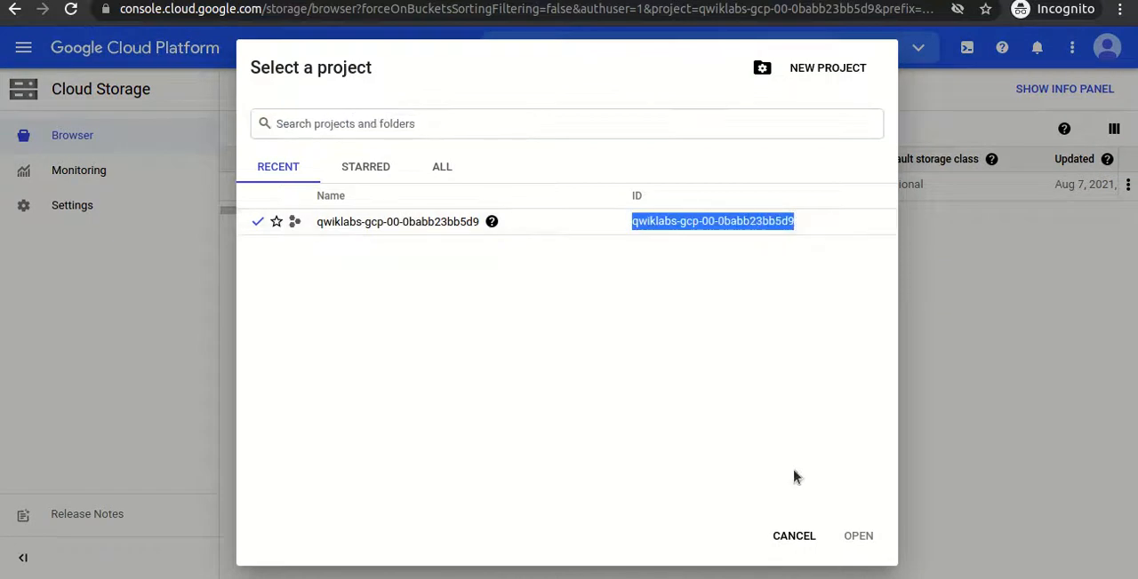
click(786, 533)
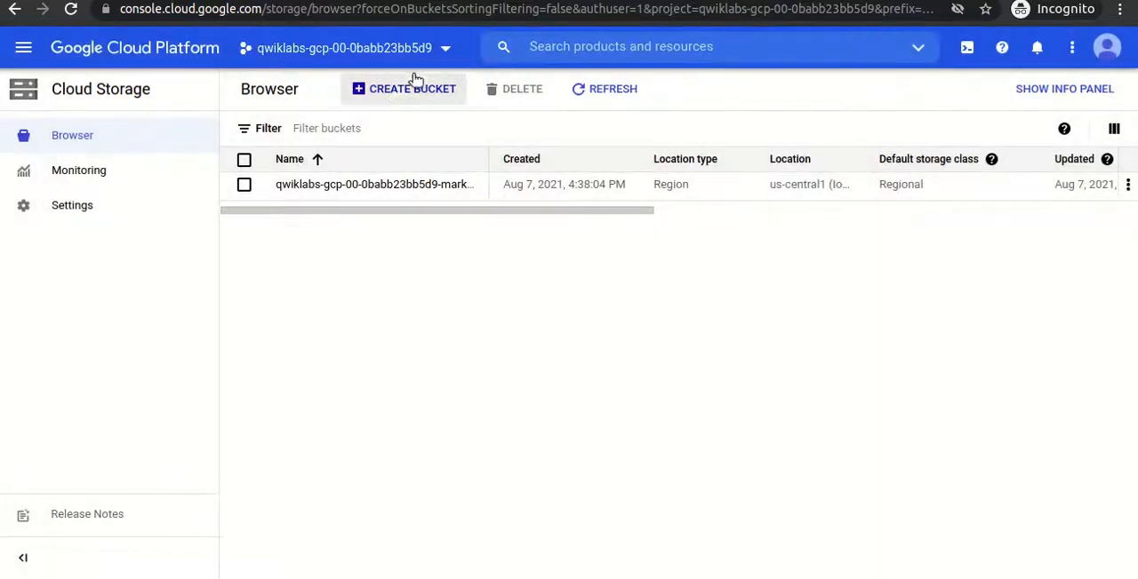
click(397, 93)
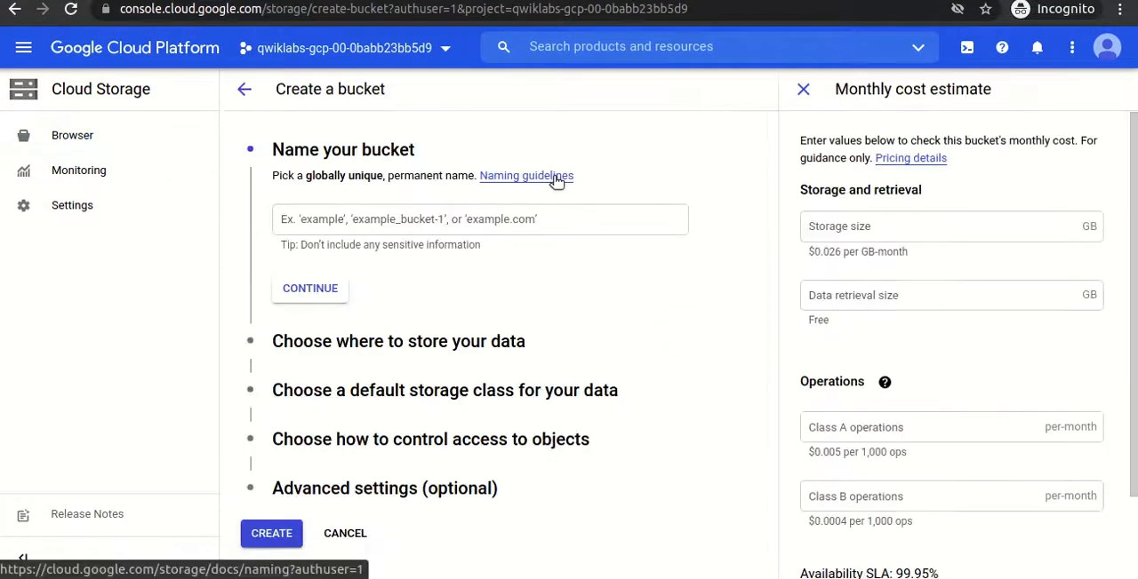
click(490, 212)
key(ctrl+v)
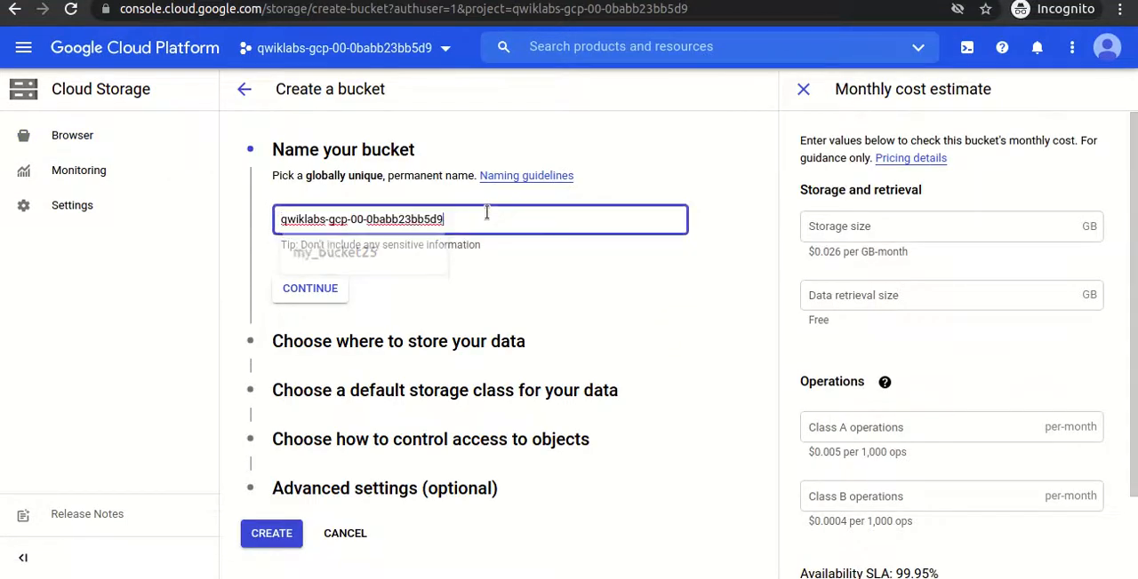
click(279, 541)
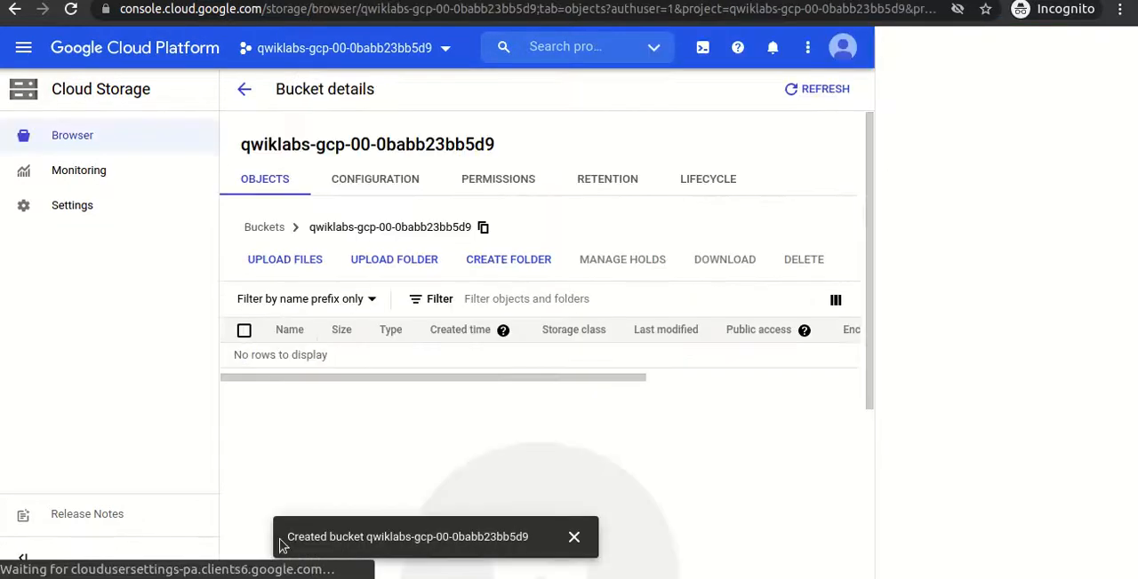
click(1113, 49)
click(244, 89)
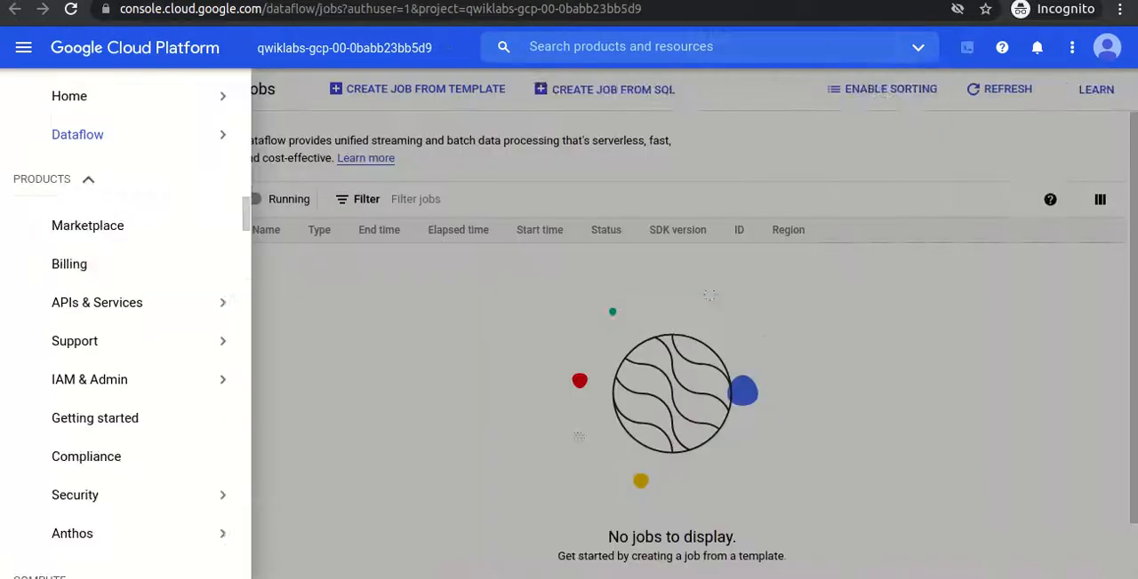
- Dismiss the Dataflow tutorial and start creating a job from a template
click(646, 273)
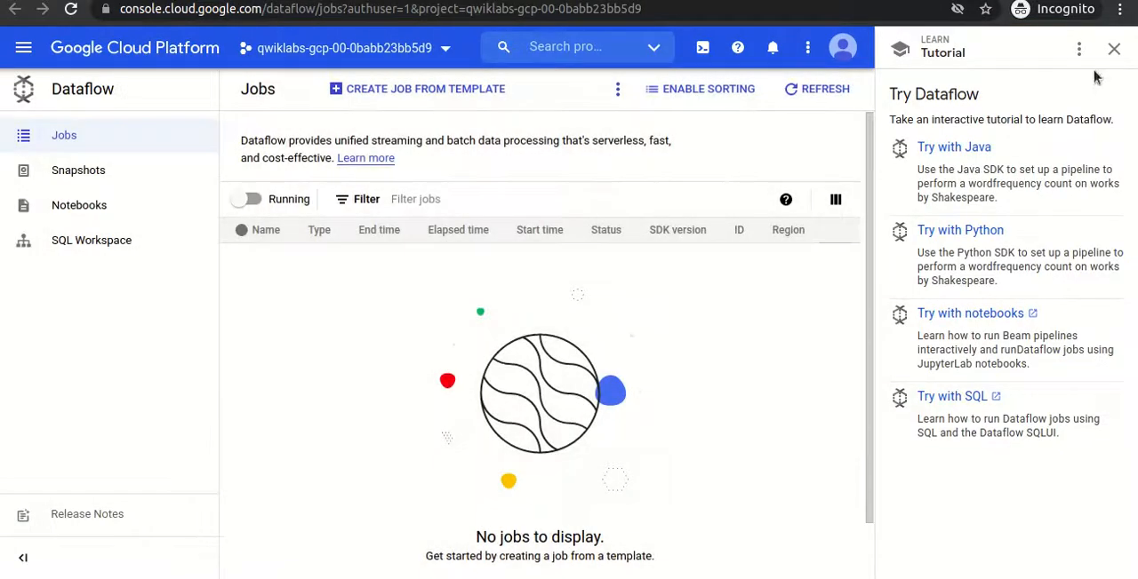
click(1113, 50)
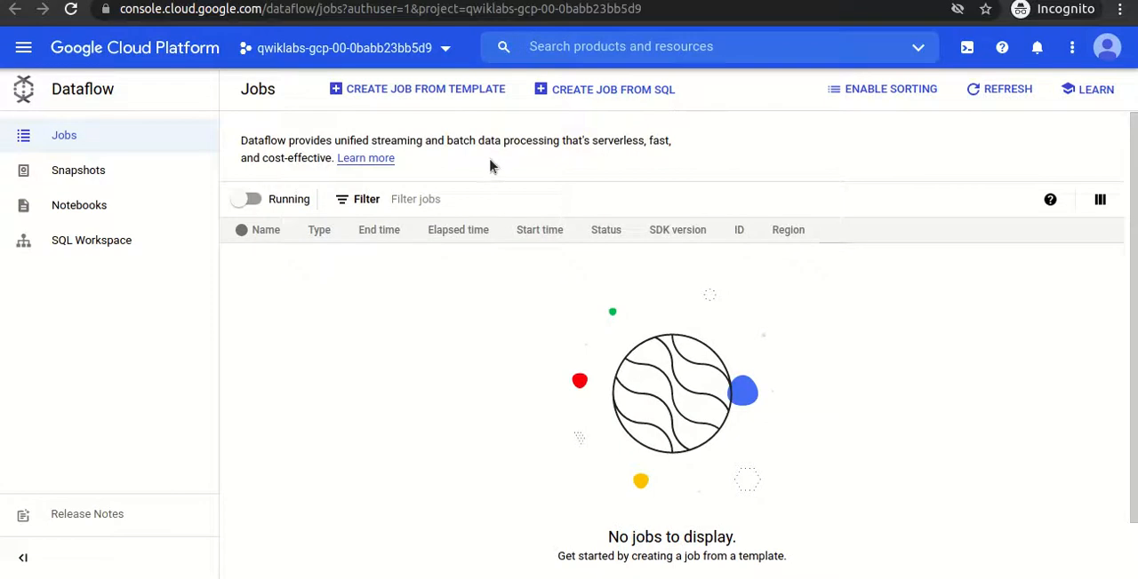
click(376, 92)
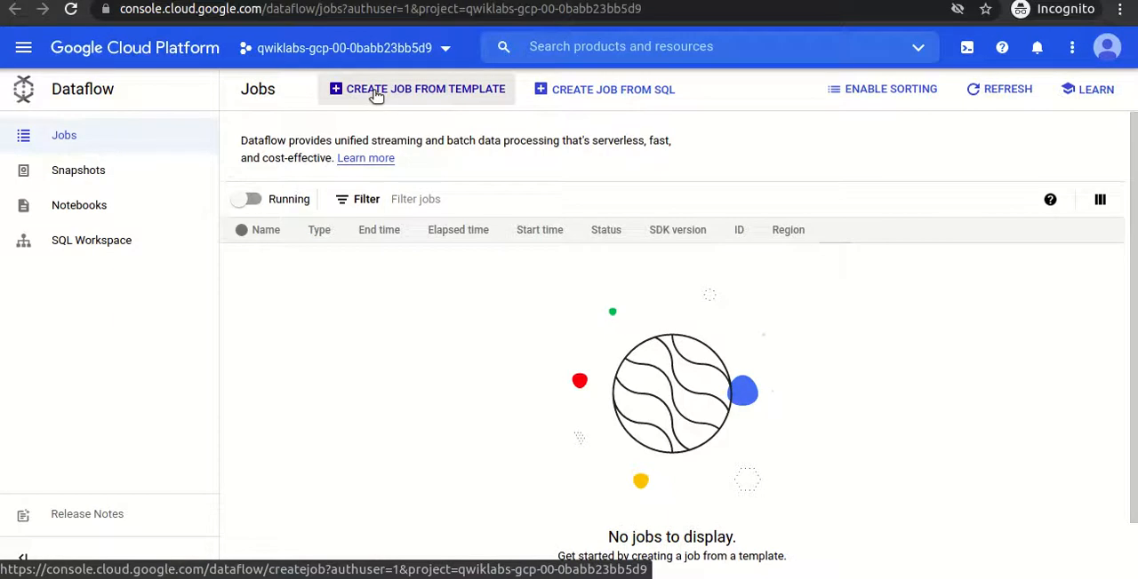
click(376, 93)
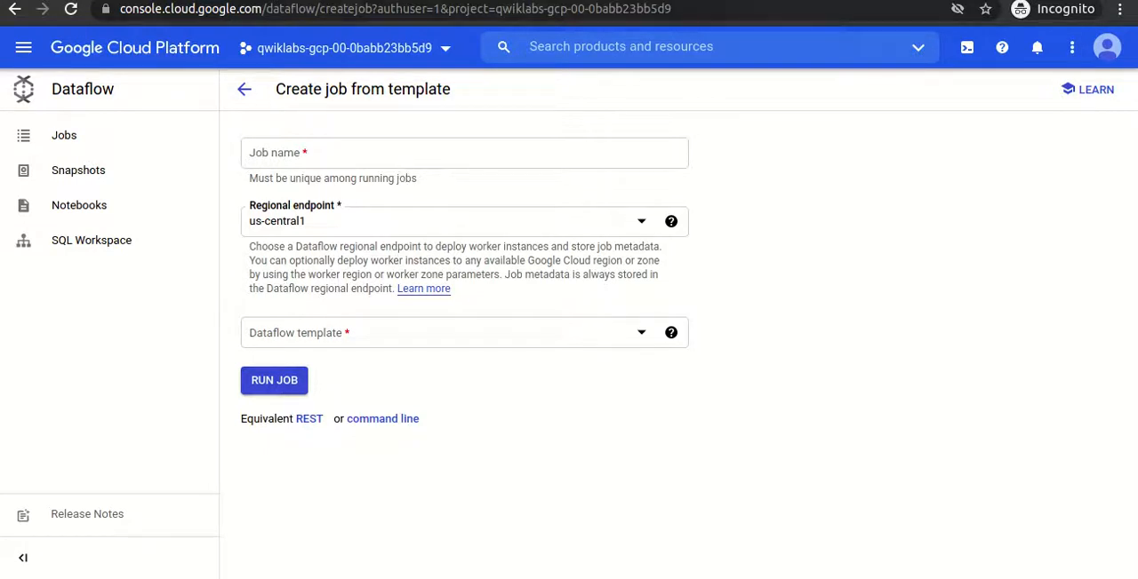
- Set the Dataflow template to Text Files on Cloud Storage to BigQuery under Process Data in Bulk (batch), copying its name from the lab instructions
click(160, 0)
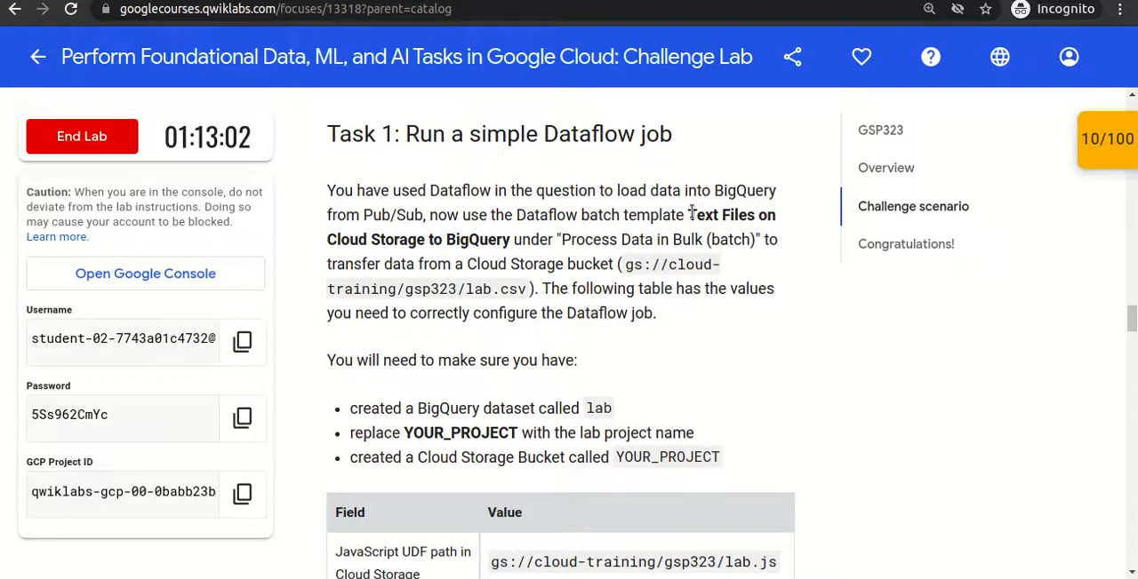
drag(687, 214, 507, 231)
key(ctrl+c)
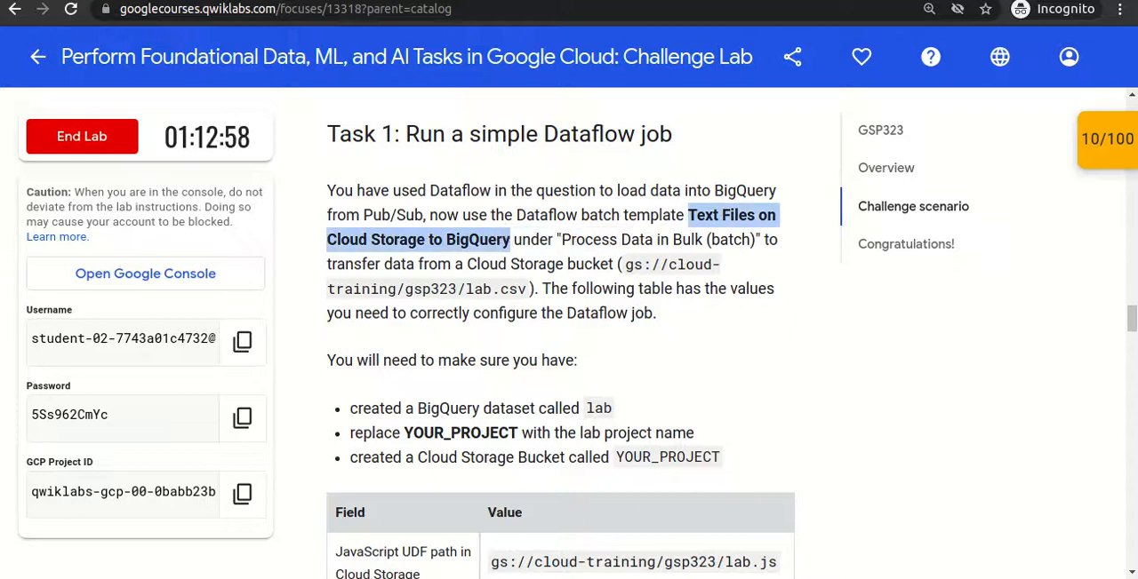
click(658, 0)
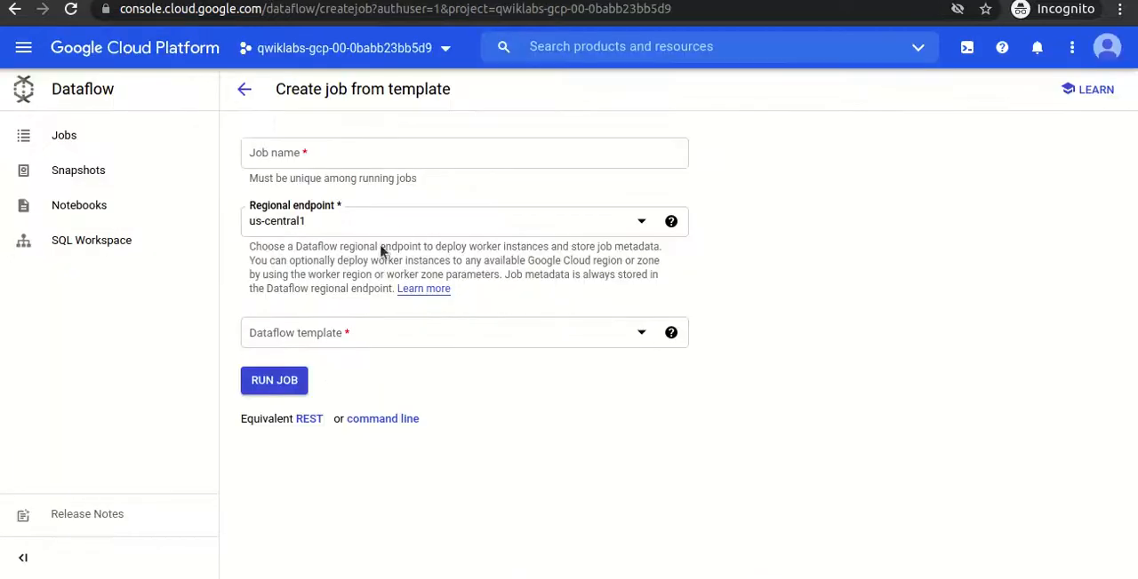
click(293, 338)
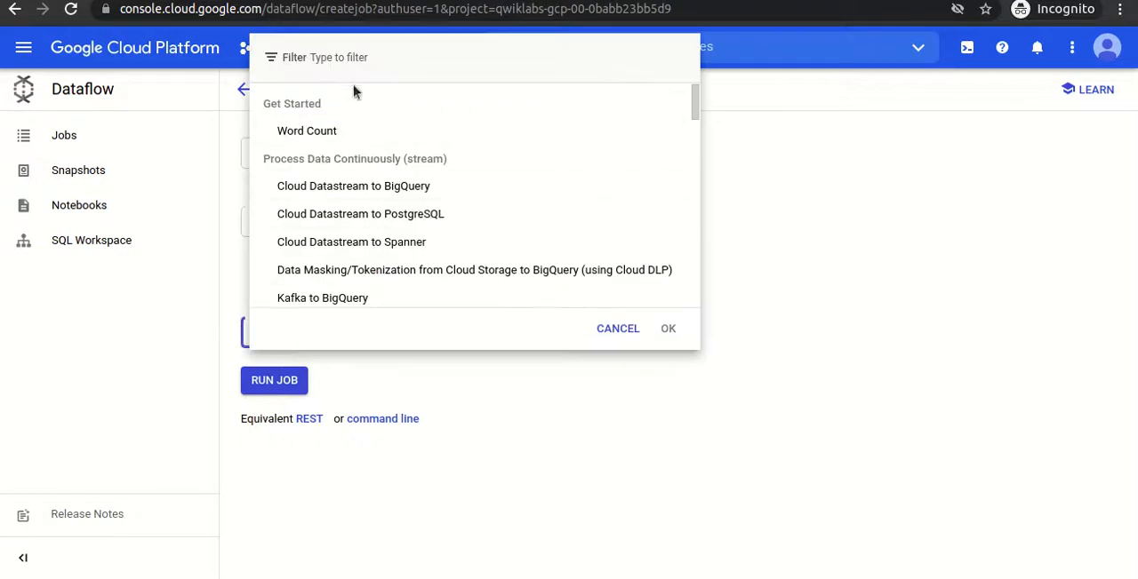
key(ctrl+v)
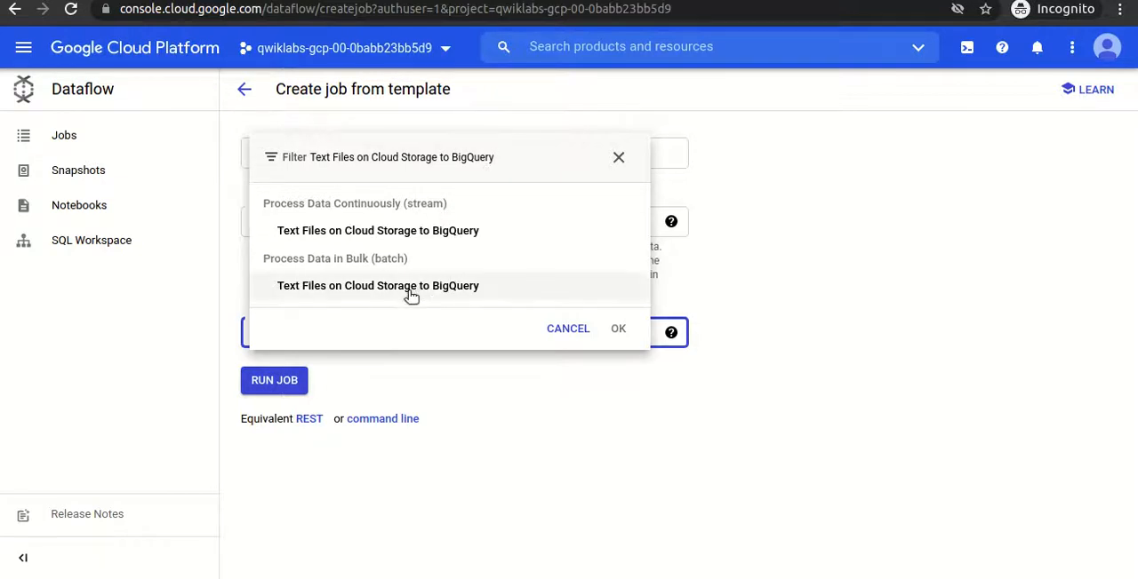
click(352, 286)
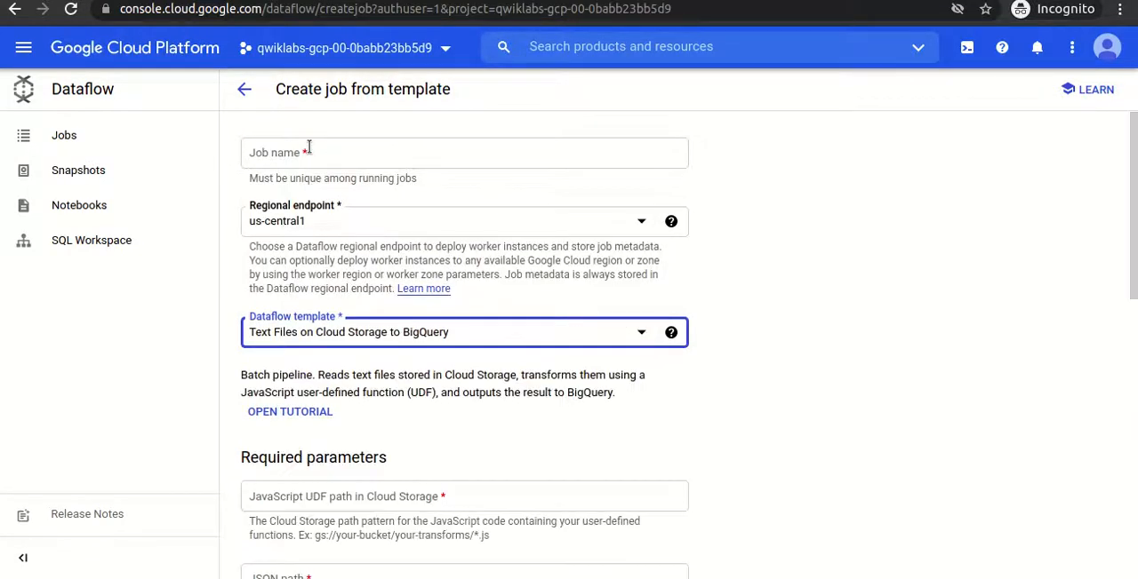
- Copy the phrase "Process Data in Bulk (batch)" from the lab instructions and use it as the Dataflow job name
key(alt+Tab)
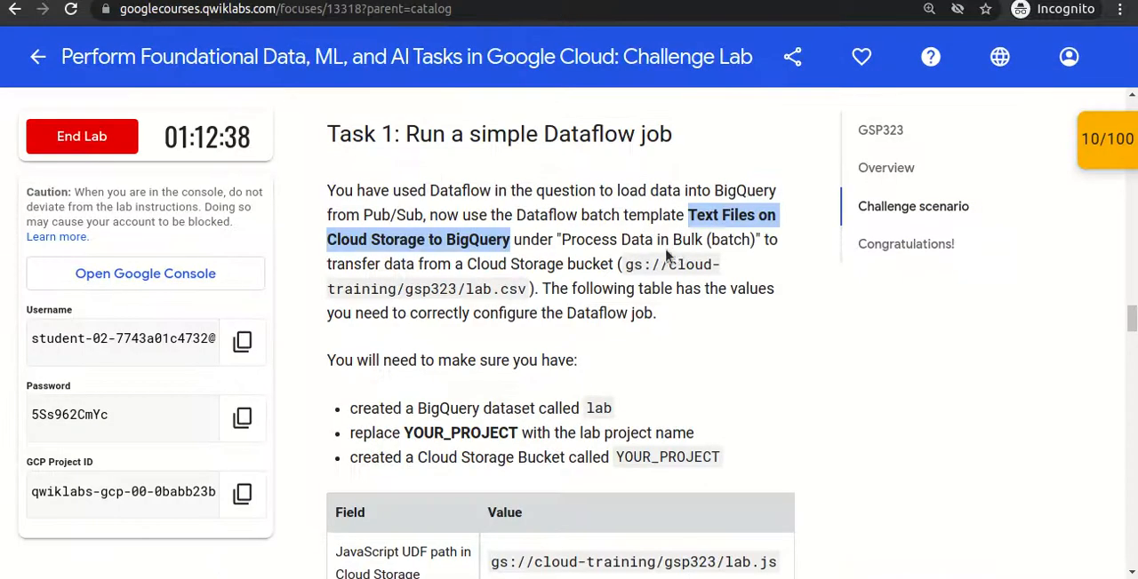
drag(561, 239, 756, 239)
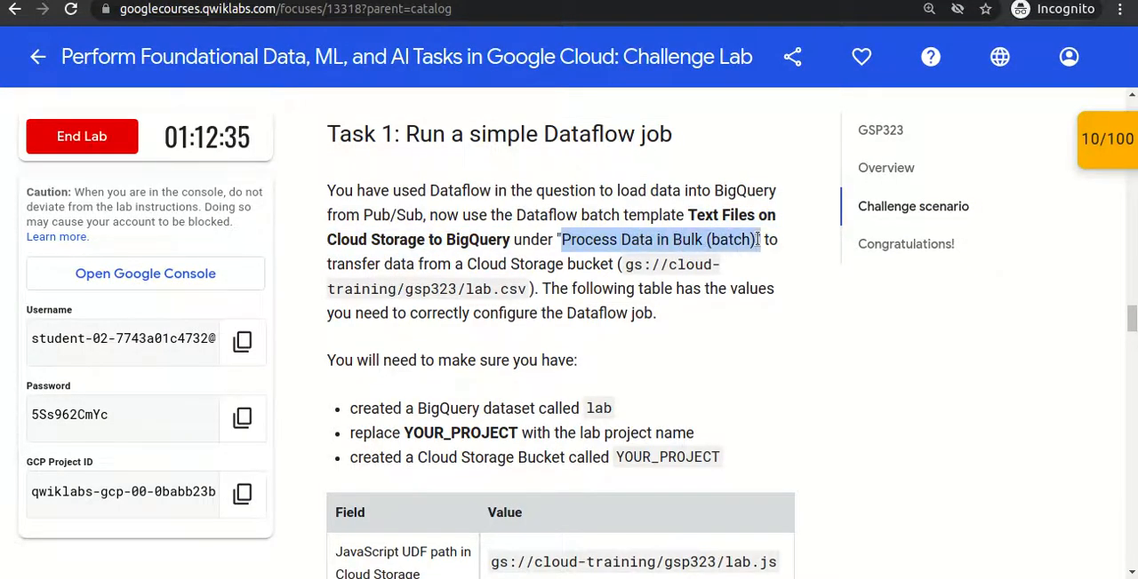
key(alt+Tab)
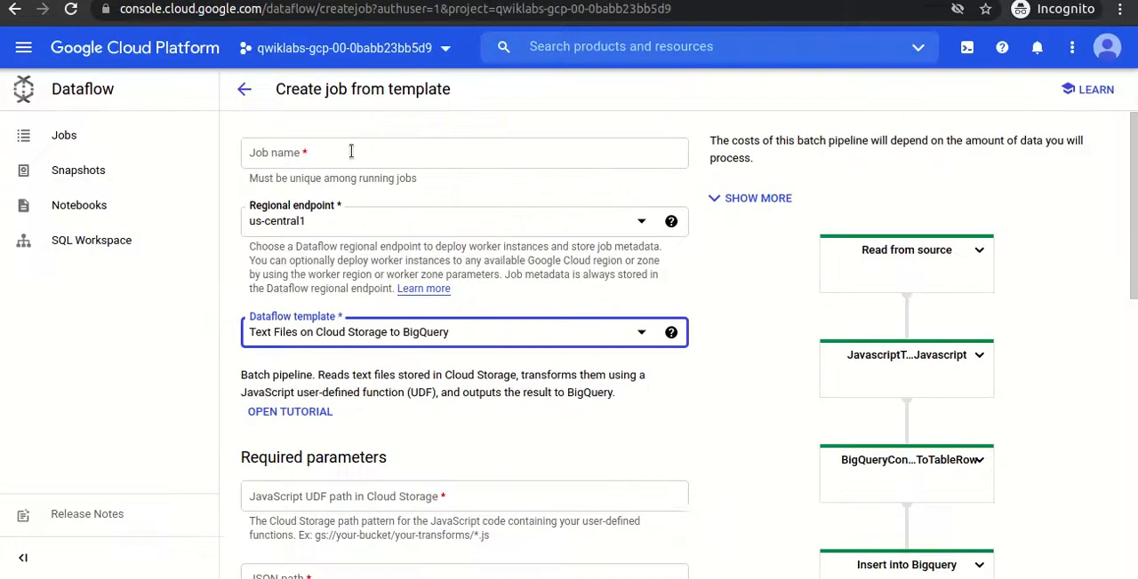
click(342, 154)
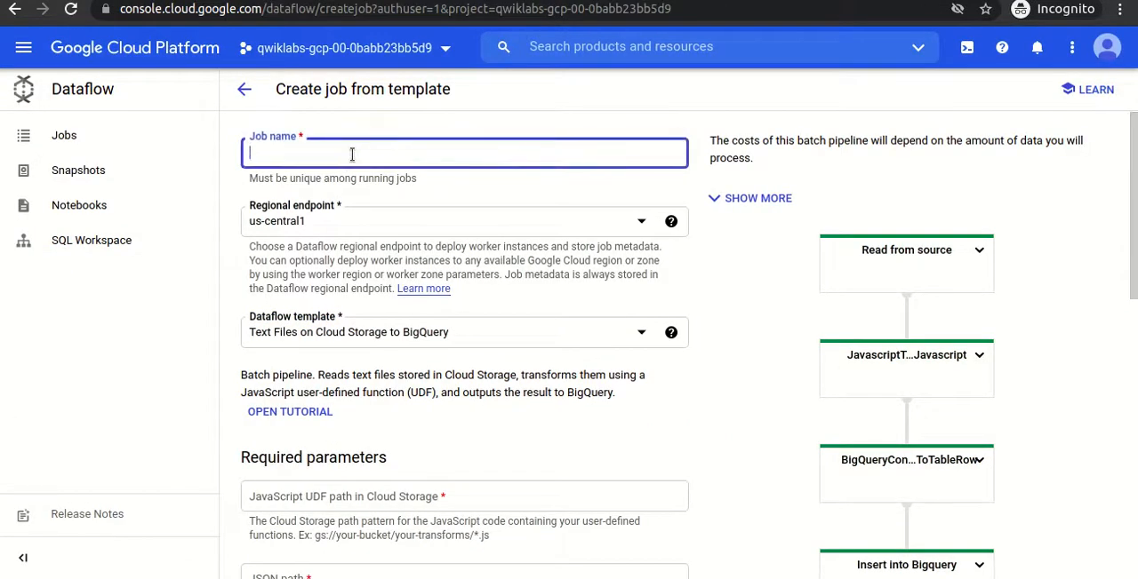
text(Process Data in Bulk (batch)")
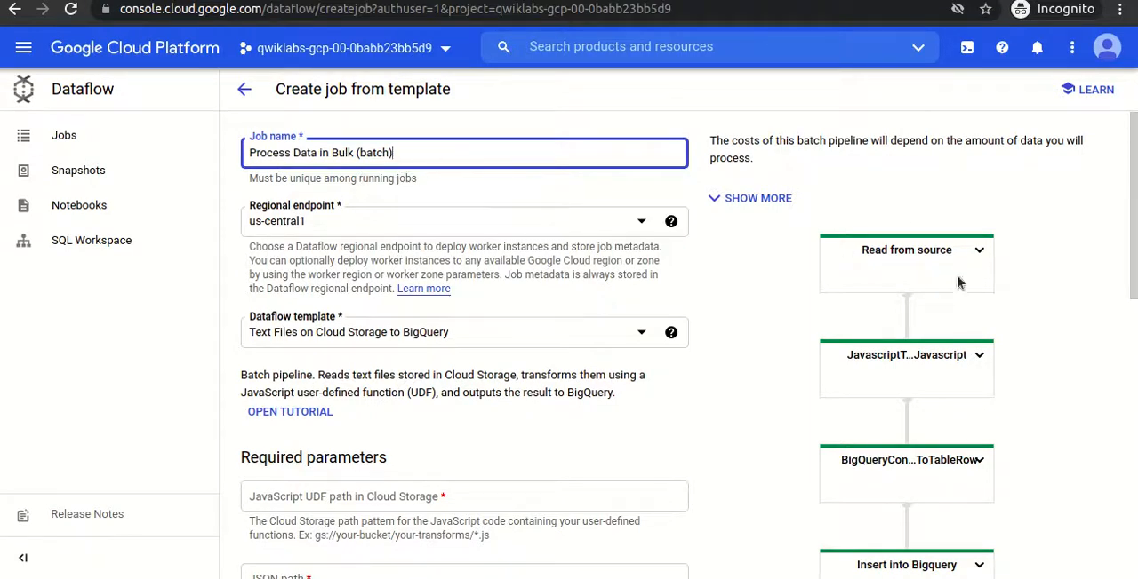
- Set the job's JavaScript UDF path in Cloud Storage to gs://cloud-training/gsp323/lab.js, copied from the lab's parameter table
mouse_move(1133, 206)
mouse_down()
mouse_move(1133, 260)
mouse_move(1133, 206)
mouse_up()
drag(1133, 205, 1133, 334)
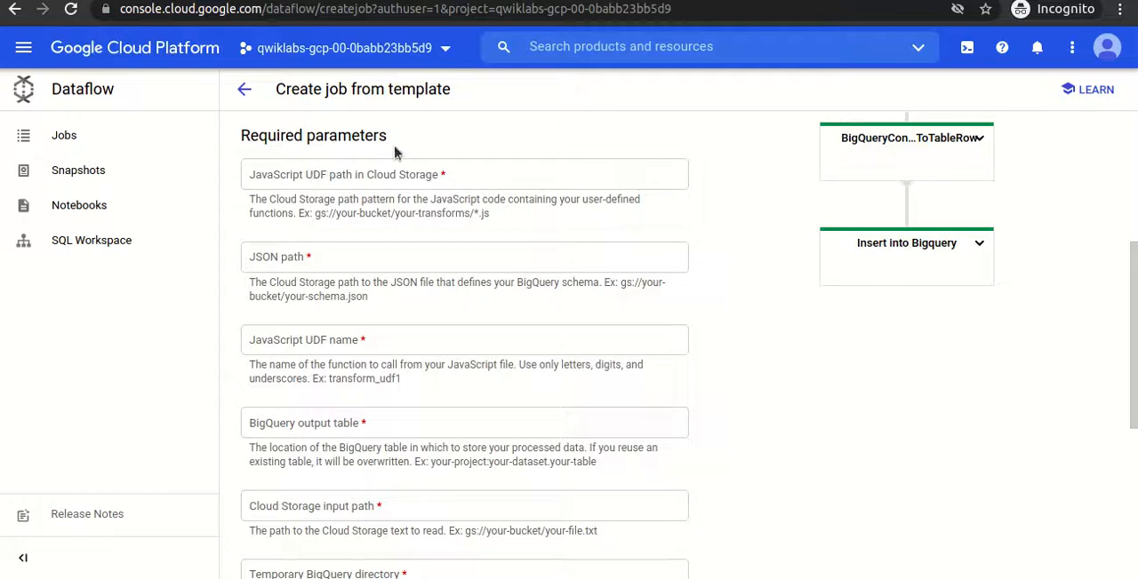
click(153, 2)
click(539, 360)
scroll(540, 361, down, 1)
scroll(540, 367, down, 3)
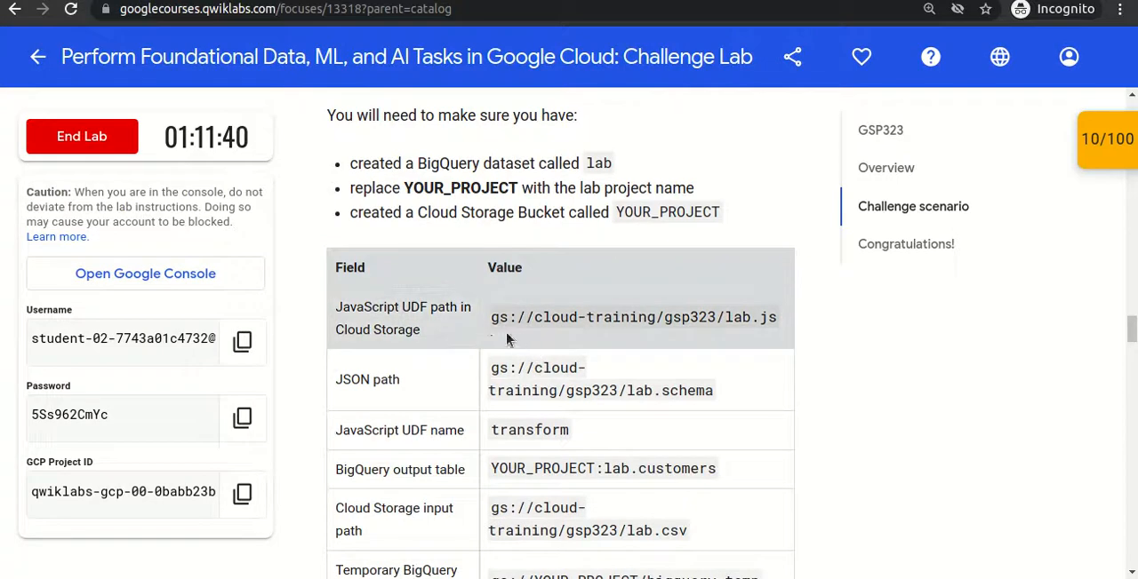
drag(493, 322, 771, 322)
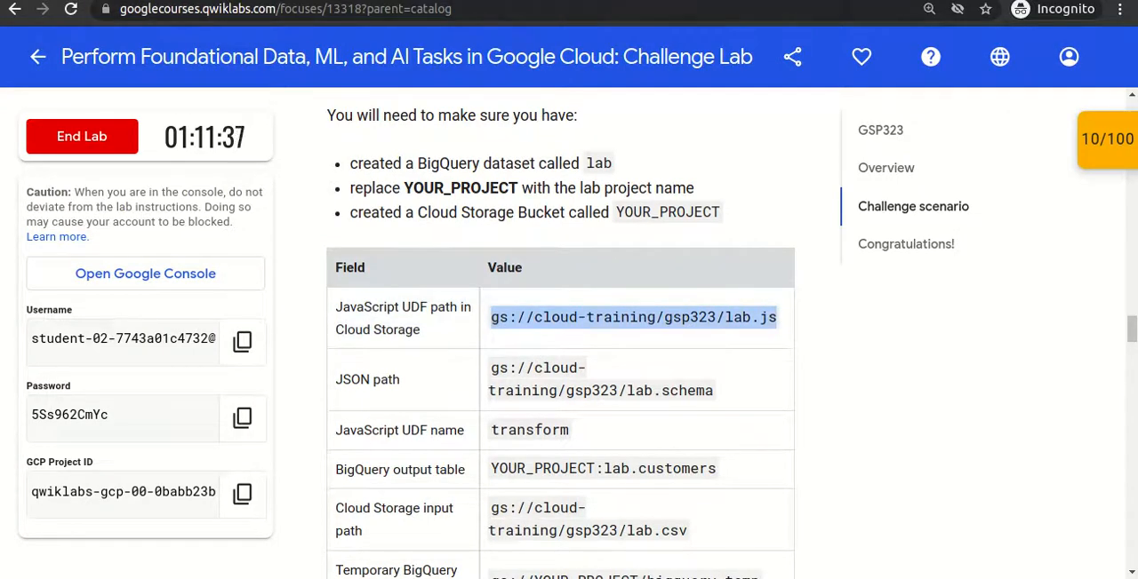
key(alt+Tab)
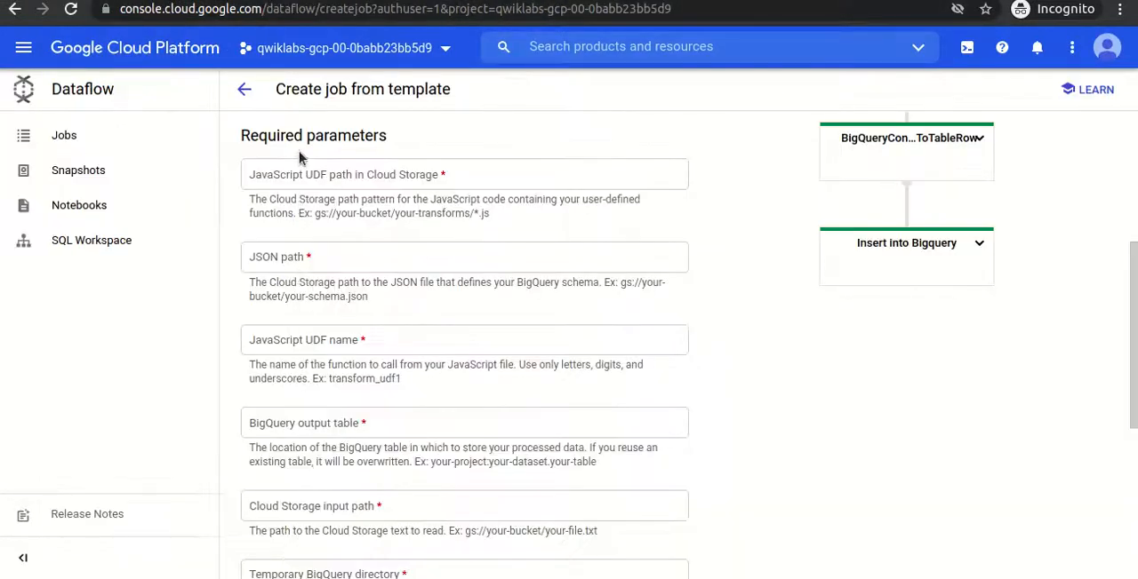
click(289, 171)
text(gs://cloud-training/gsp323/lab.js)
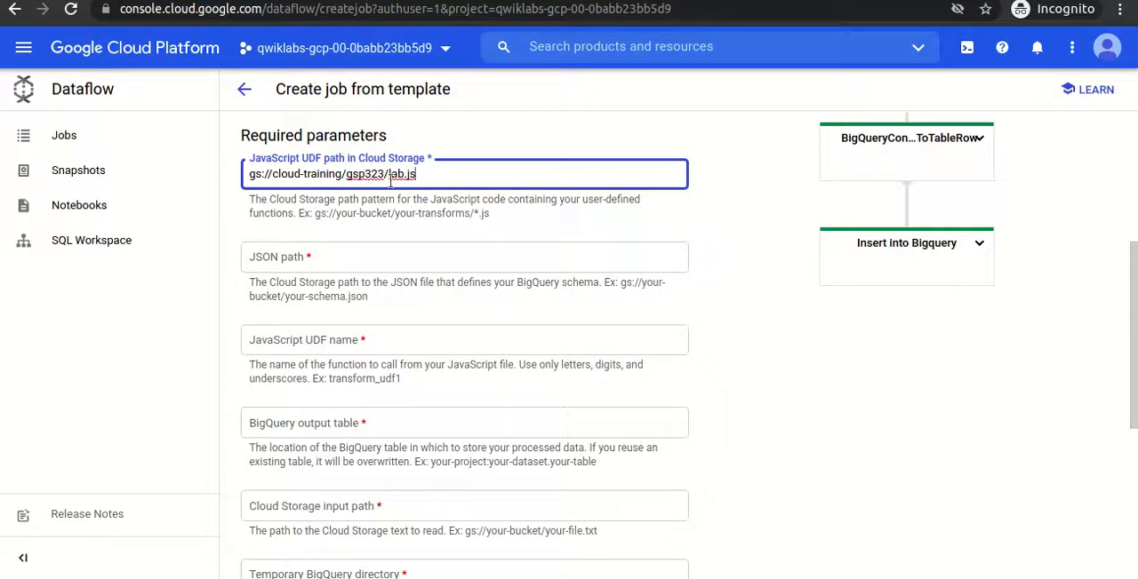
- Activate Cloud Shell for the project and enlarge its terminal to fill most of the page
click(967, 49)
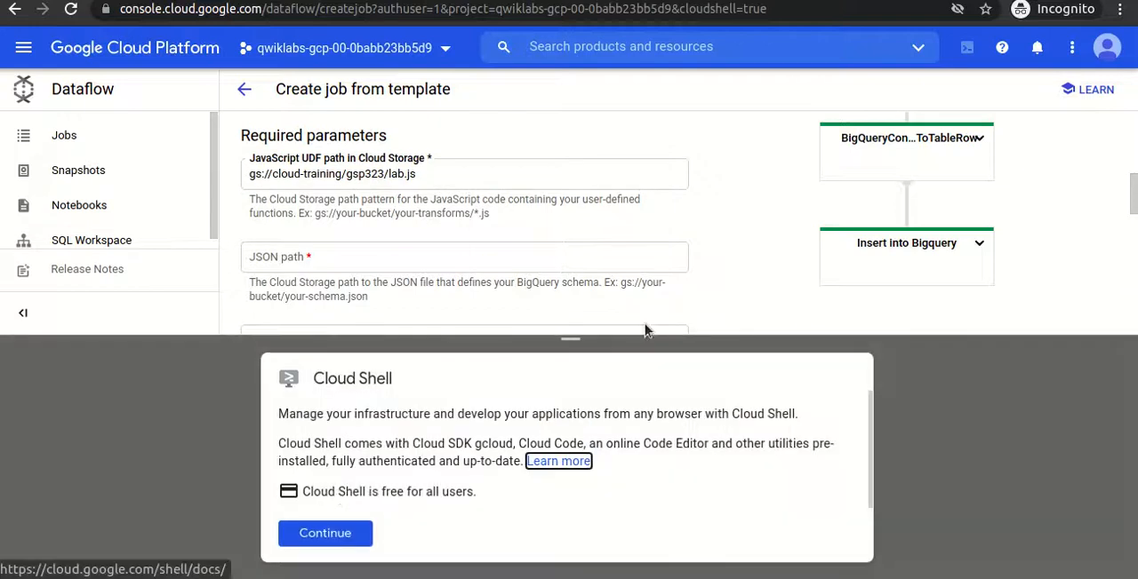
click(313, 534)
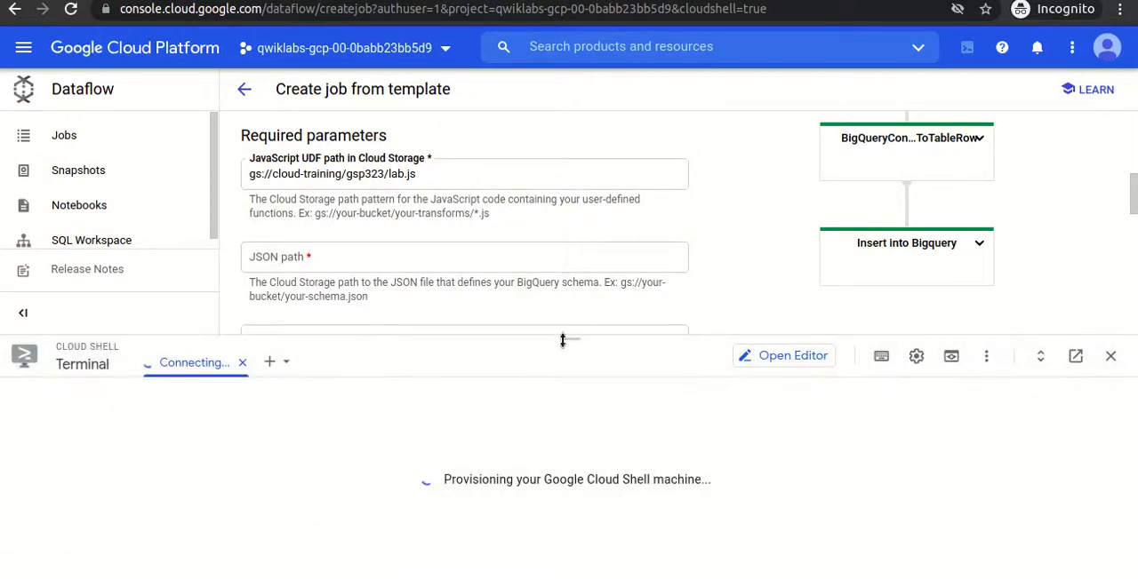
drag(571, 338, 574, 114)
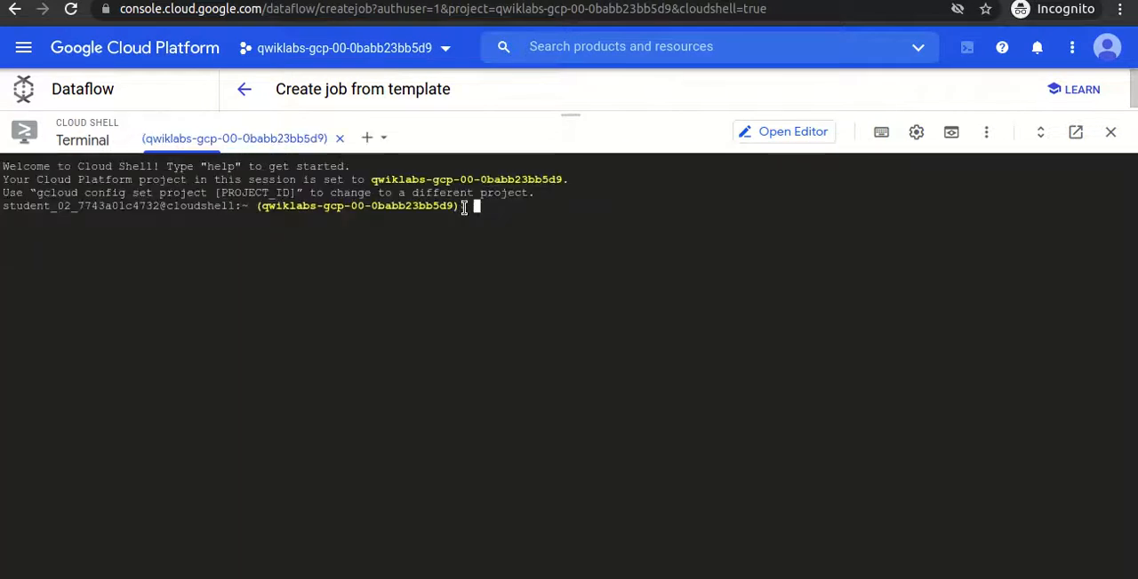
- List the files in the Cloud Shell home directory with ls
text(gsut)
key(BackSpace)
key(BackSpace)
key(BackSpace)
key(BackSpace)
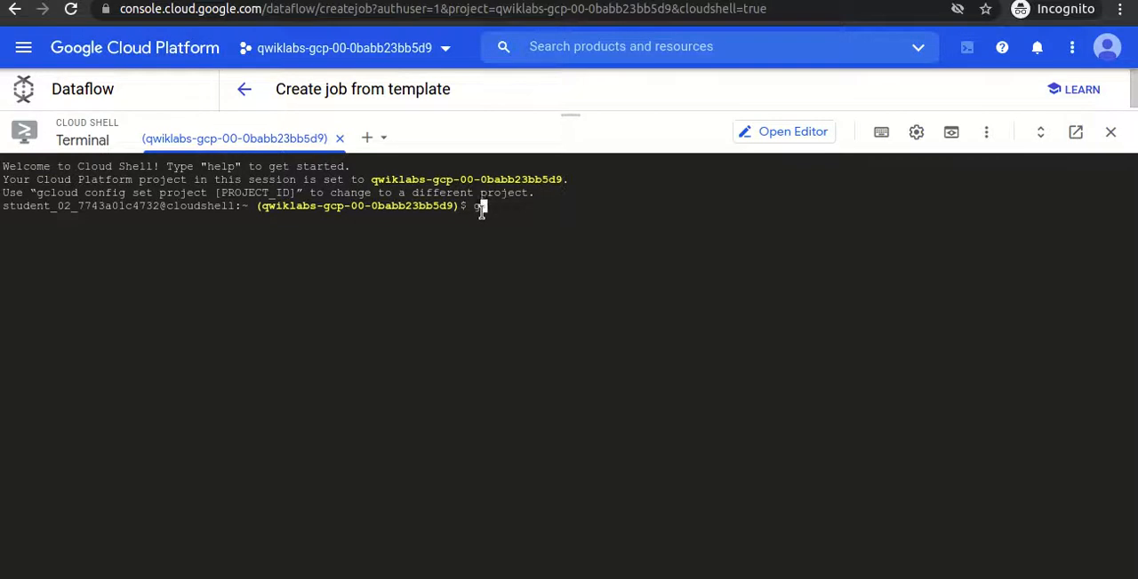
text(ls)
key(Return)
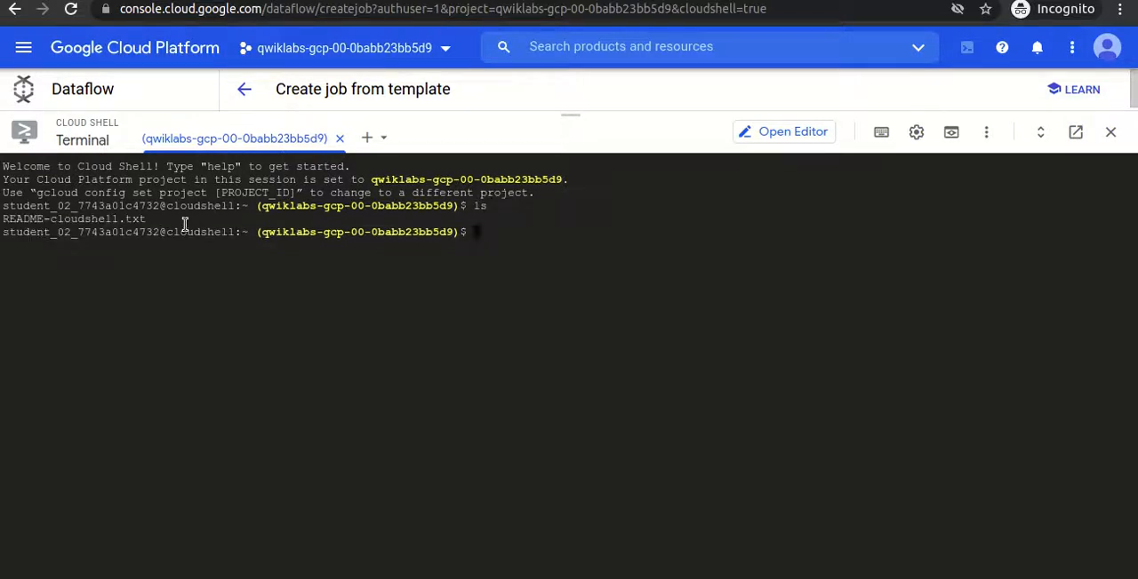
- Copy gs://cloud-training/gsp323/lab.js into the current Cloud Shell directory with gsutil cp, authorizing the credentials request
text(gsutil cp gs://cloud-training/gsp323/lab.js .)
key(Return)
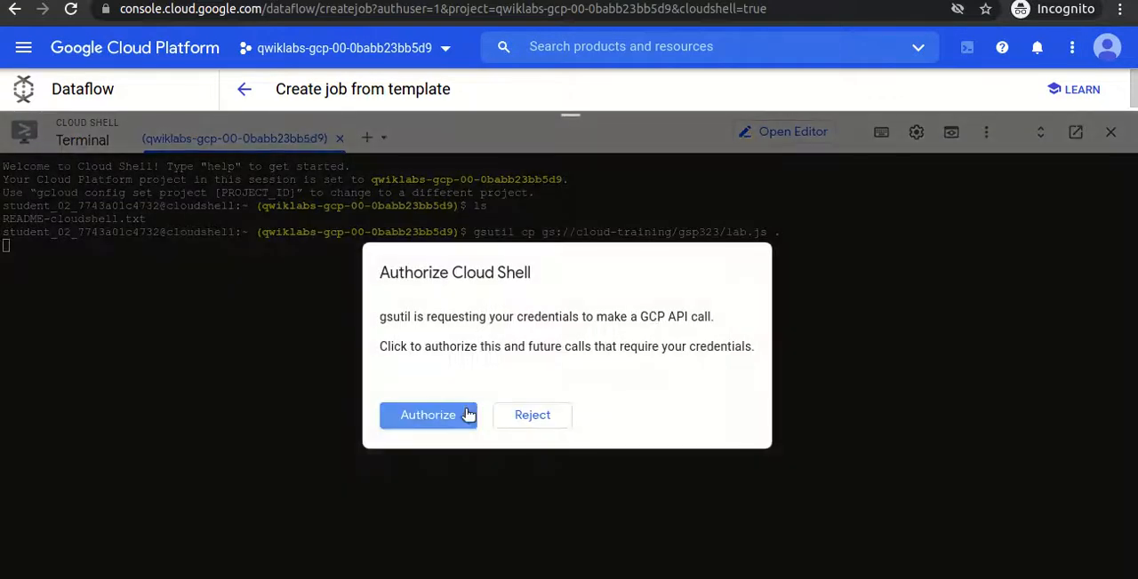
click(441, 418)
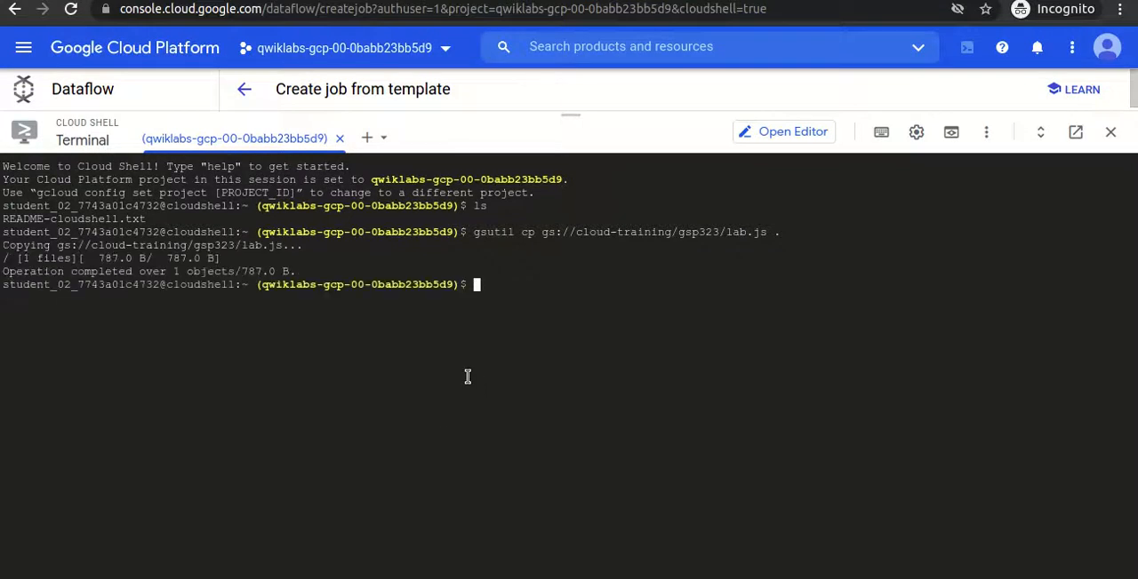
- List the directory's files and page through the contents of lab.js with more, leaving the pager when done
text(ls)
key(Return)
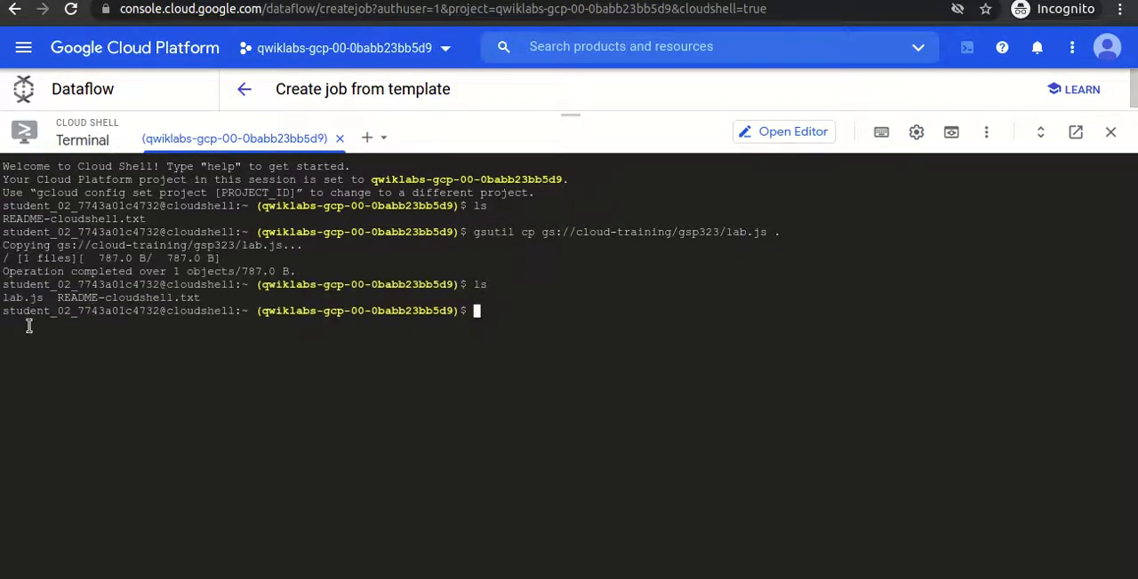
text(more lab.js)
key(Return)
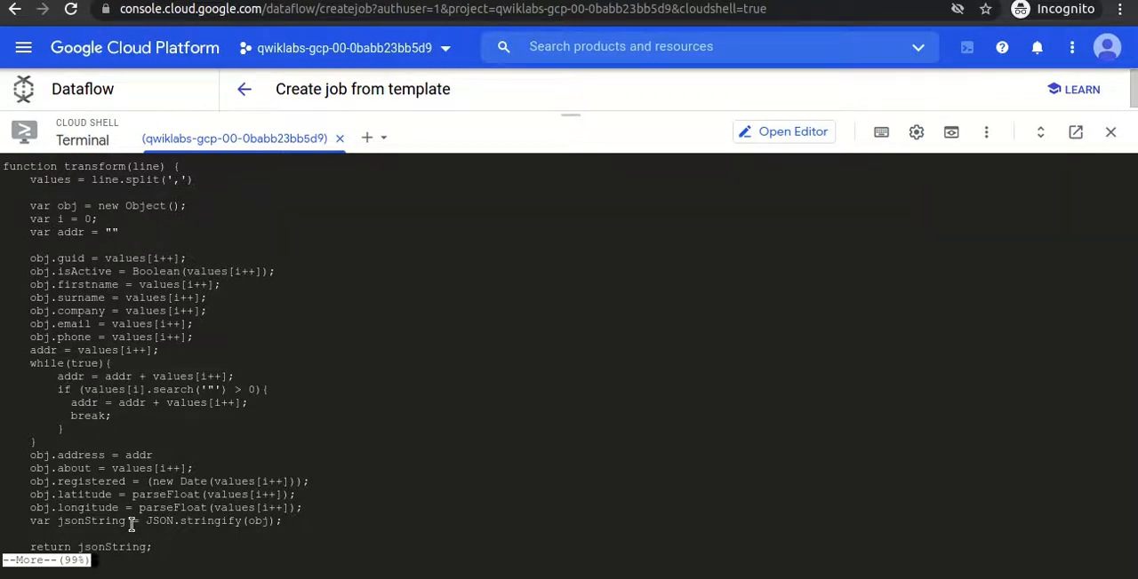
key(Return)
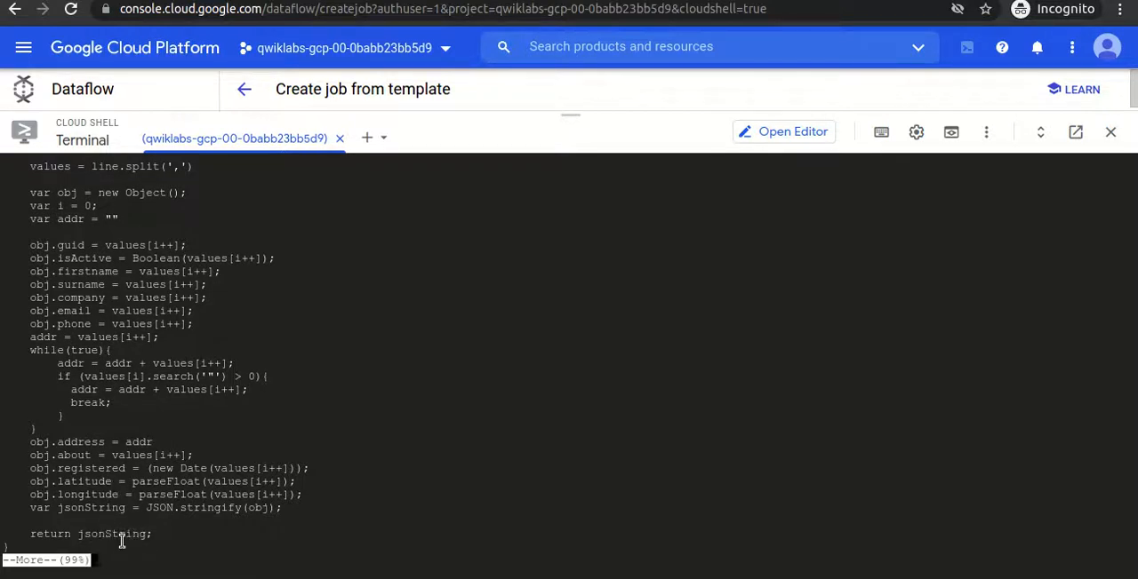
text(q)
text(clear)
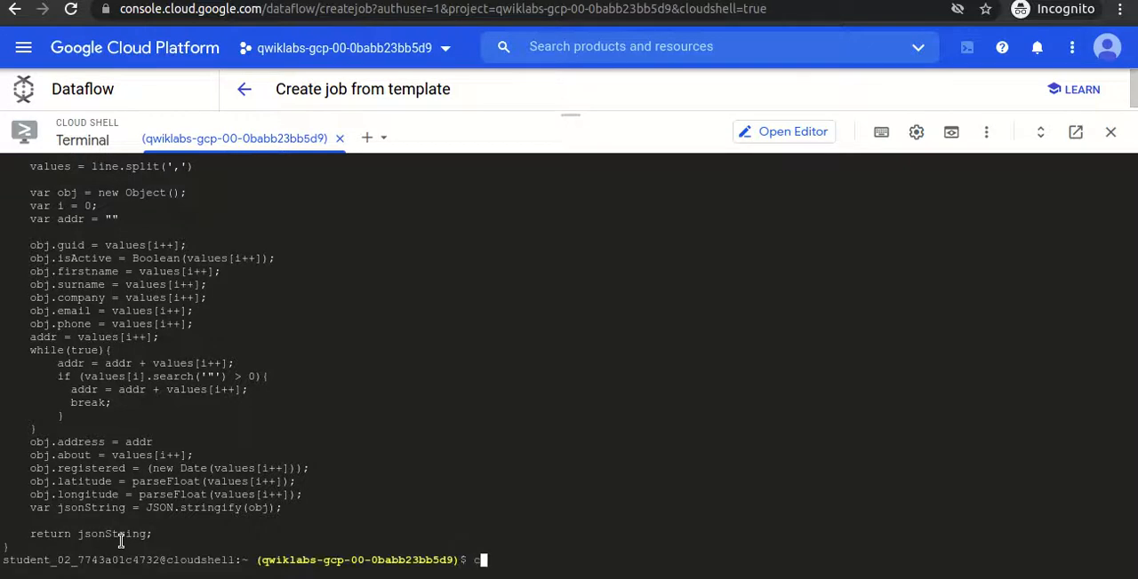
- Clear the terminal and shrink Cloud Shell to uncover the job's required parameters
key(Return)
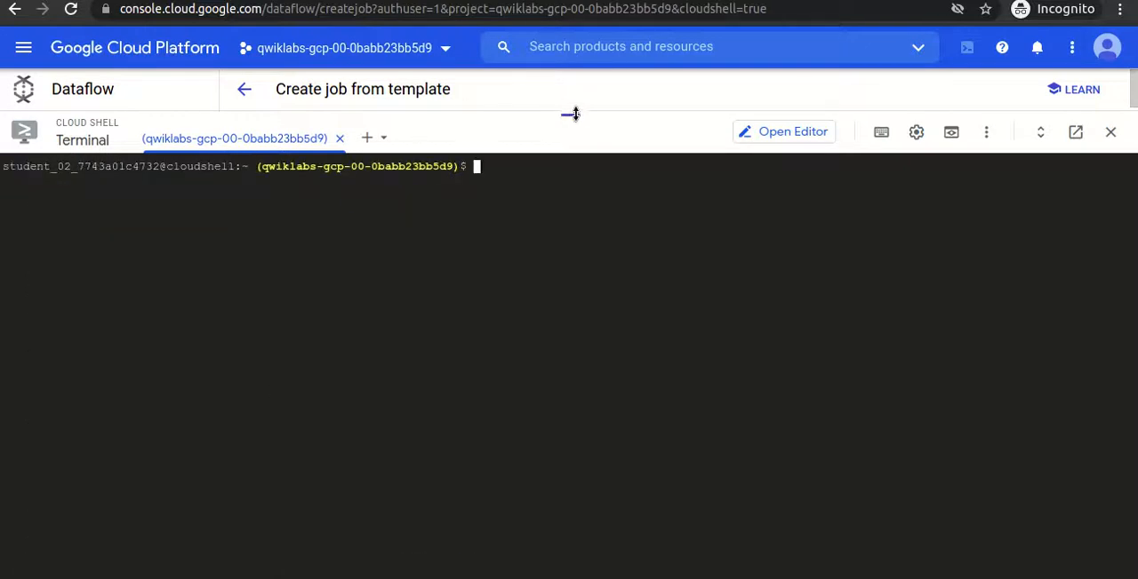
drag(576, 116, 574, 524)
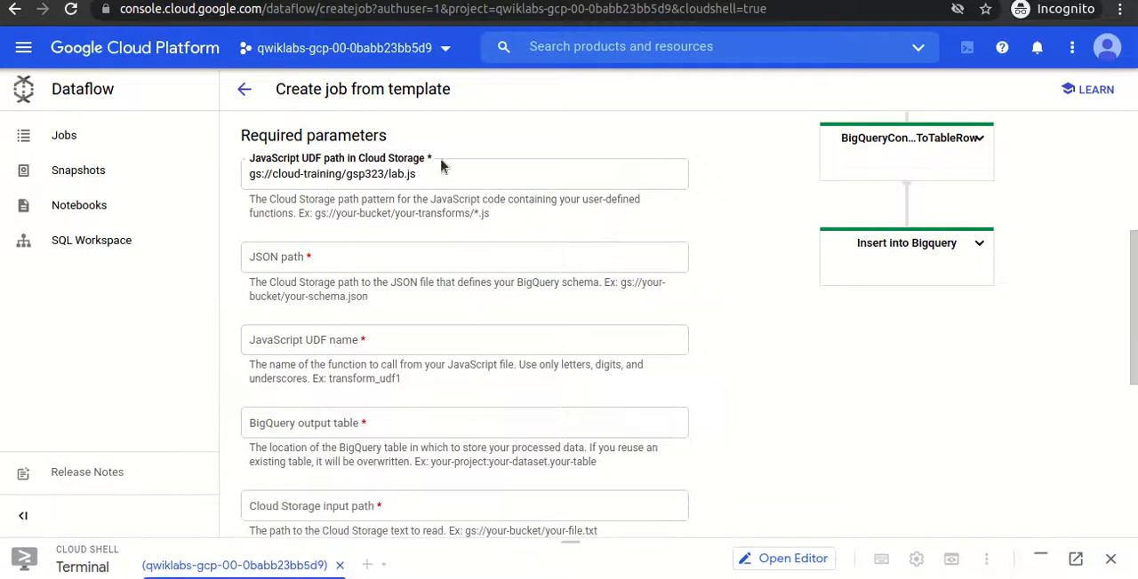
- Copy the JSON path gs://cloud-training/gsp323/lab.schema from the lab's parameter table and download that file into the Cloud Shell directory with gsutil cp
key(alt+Tab)
drag(490, 368, 717, 402)
key(ctrl+c)
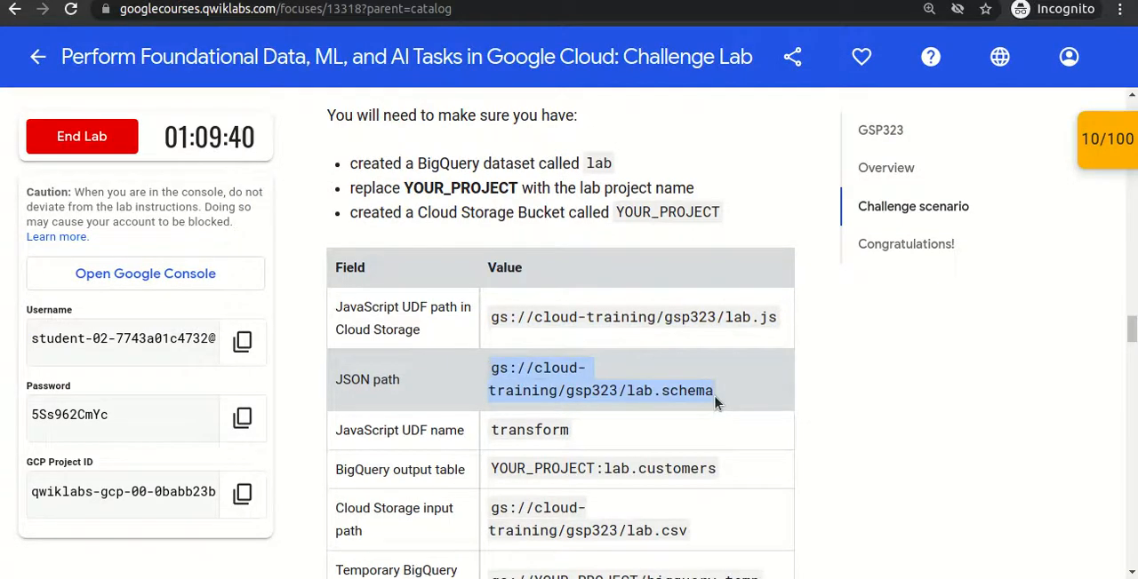
key(alt+Tab)
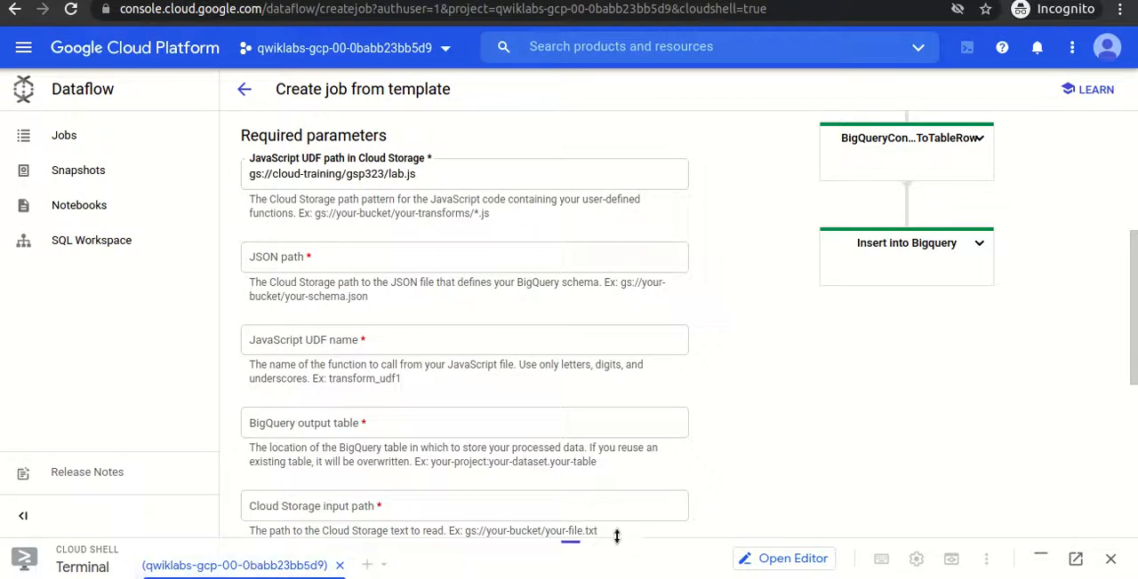
drag(572, 538, 527, 152)
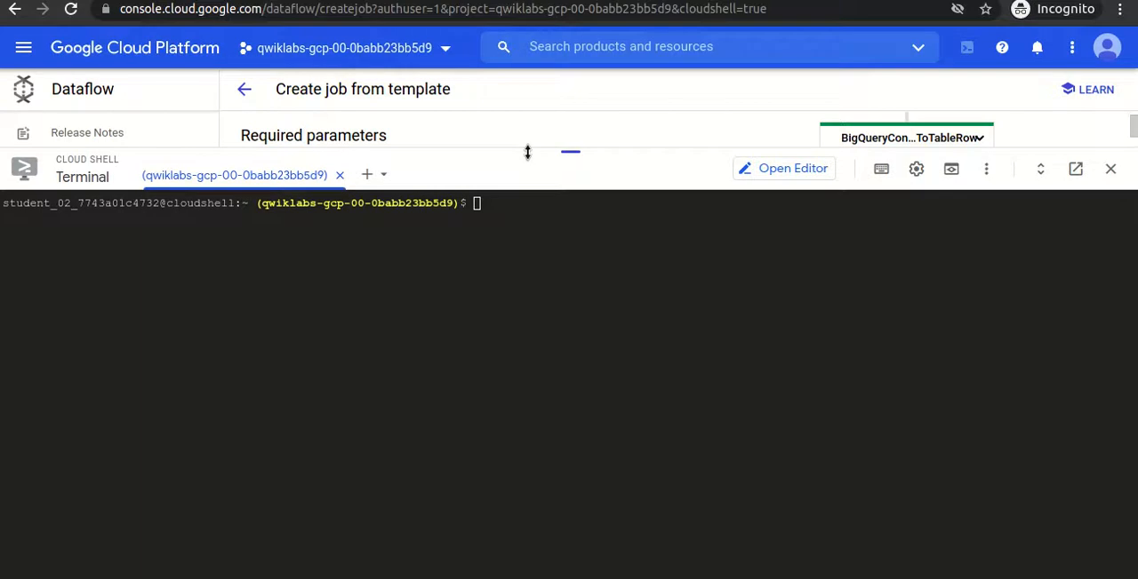
text(gsutil ls)
key(BackSpace)
key(BackSpace)
key(BackSpace)
text(cp)
key(ctrl+v)
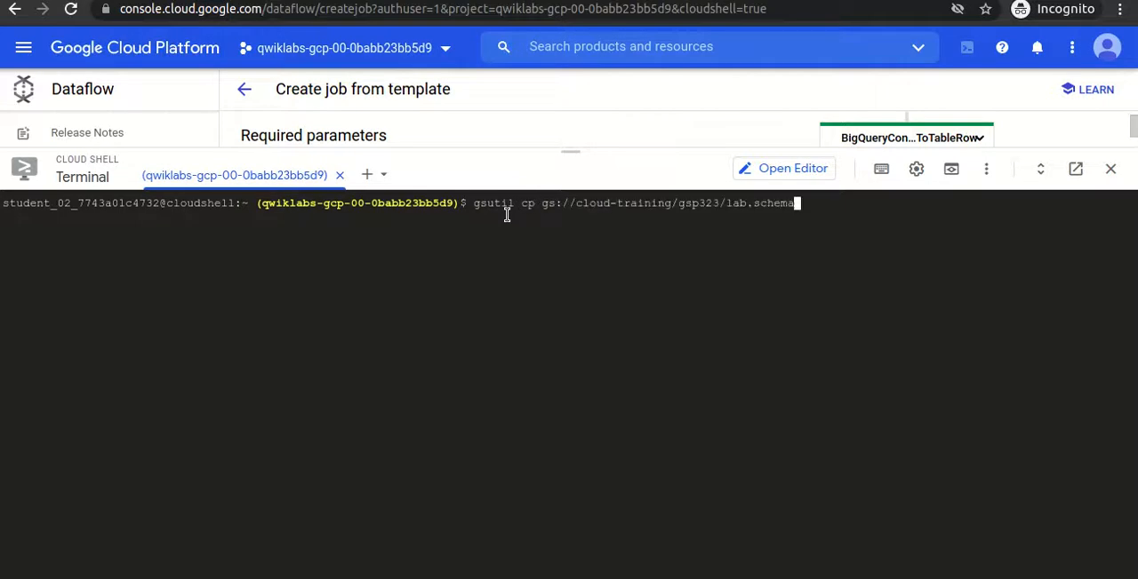
text(.)
key(Return)
- List the directory's files and display the contents of lab.schema with more
text(l)
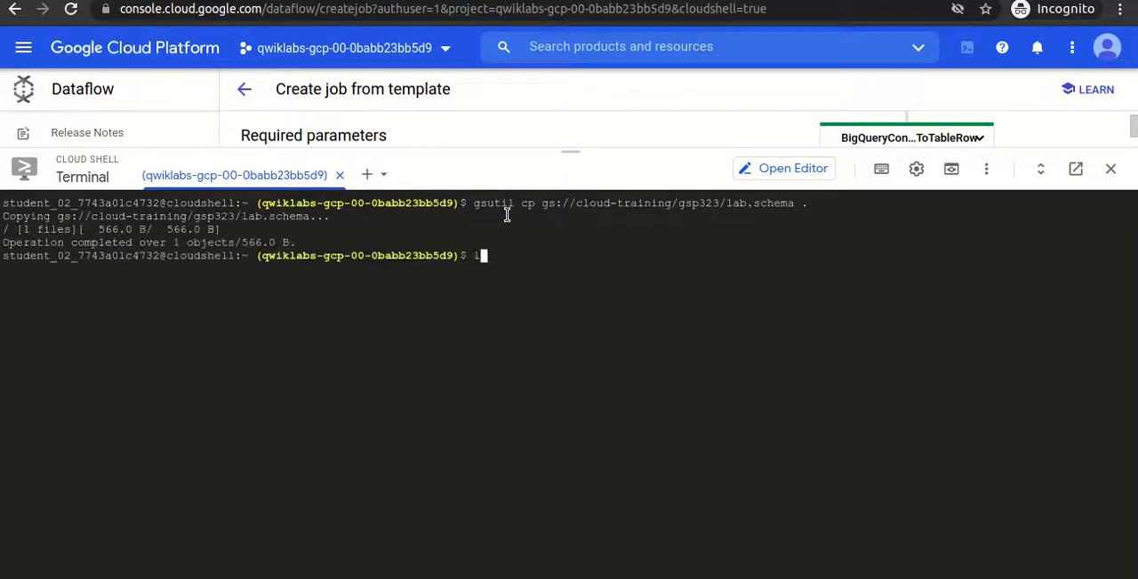
text(s)
key(Return)
text(more lab.schema)
key(Return)
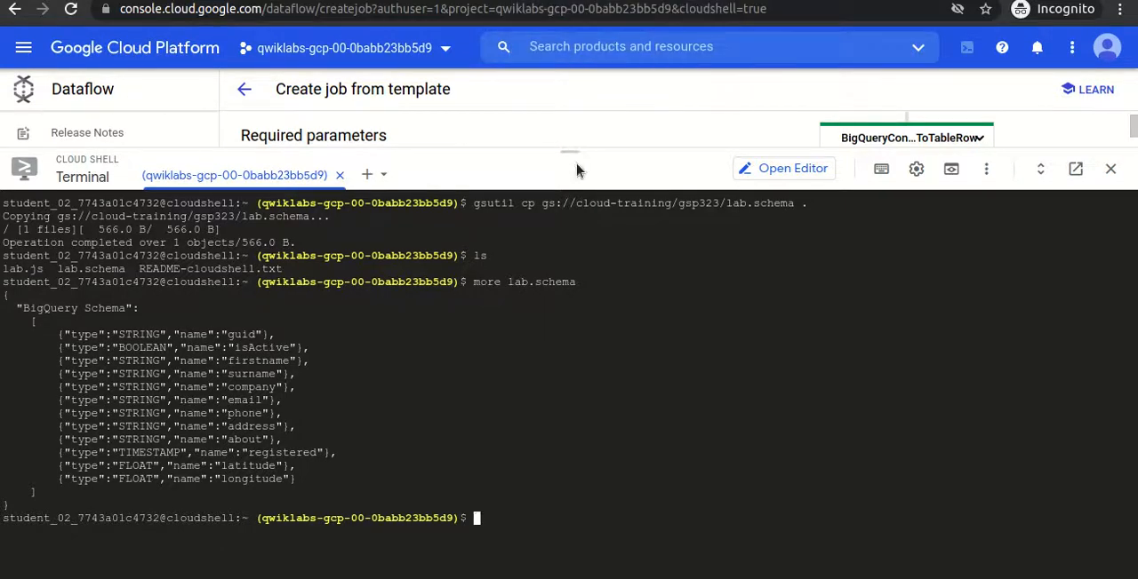
- Set the job's JSON path to gs://cloud-training/gsp323/lab.schema and its JavaScript UDF name to transform
drag(569, 150, 570, 544)
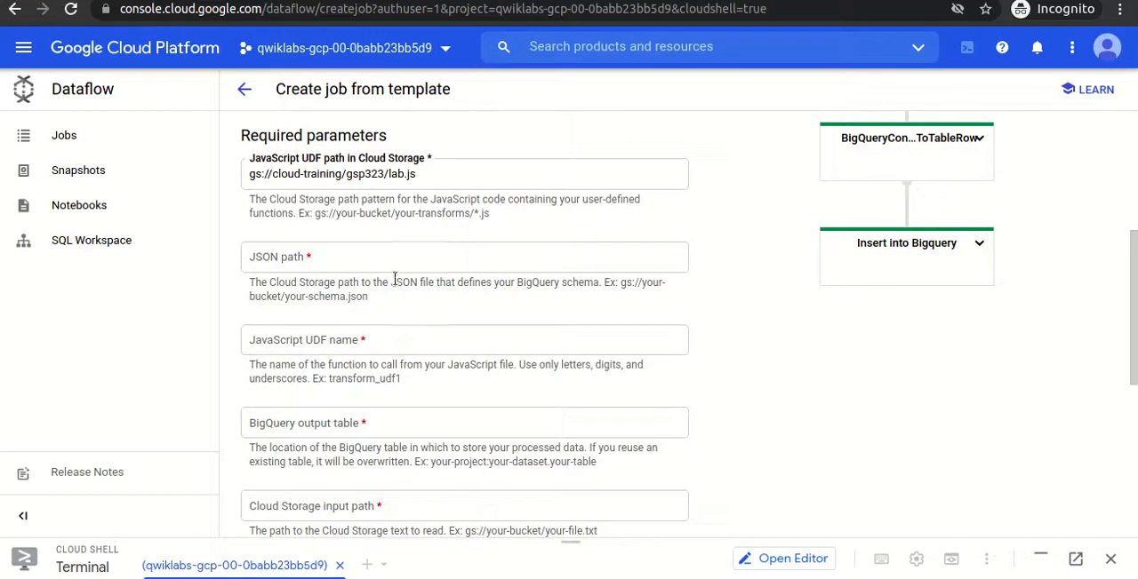
click(280, 260)
key(ctrl+v)
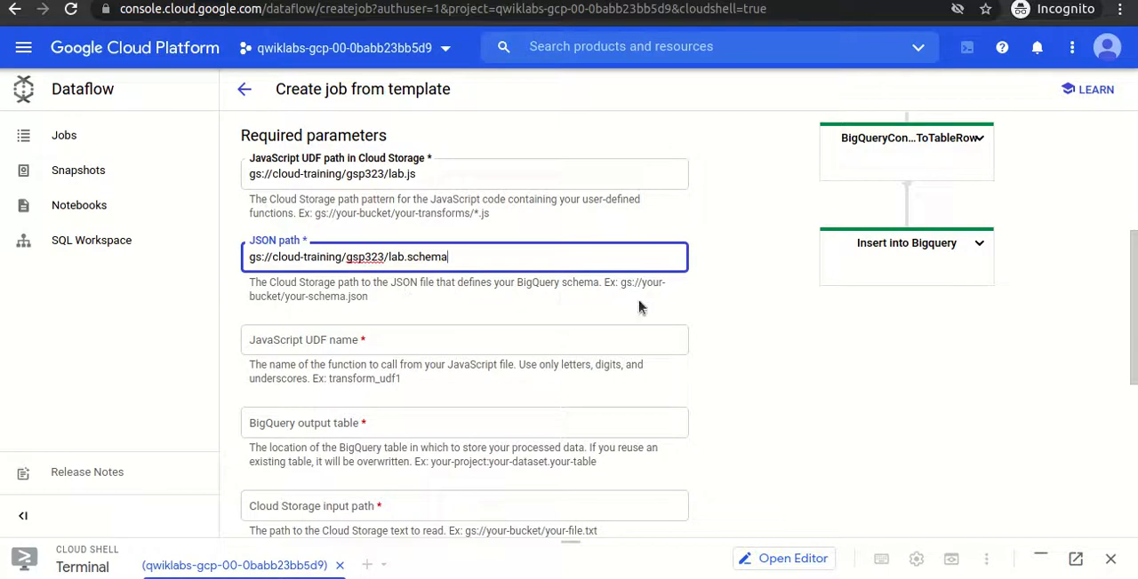
click(312, 342)
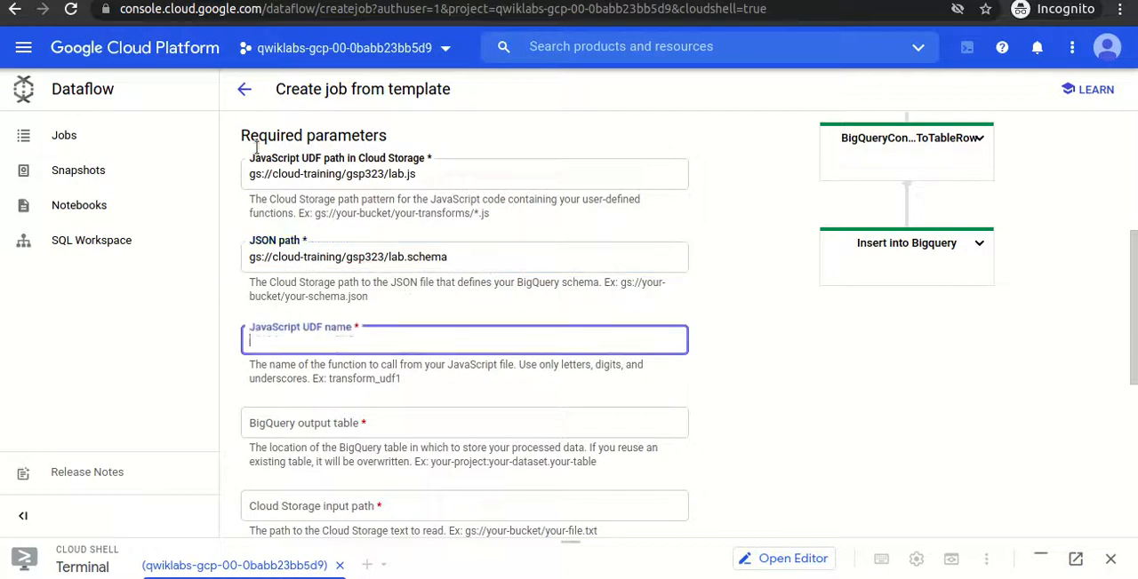
text(transform)
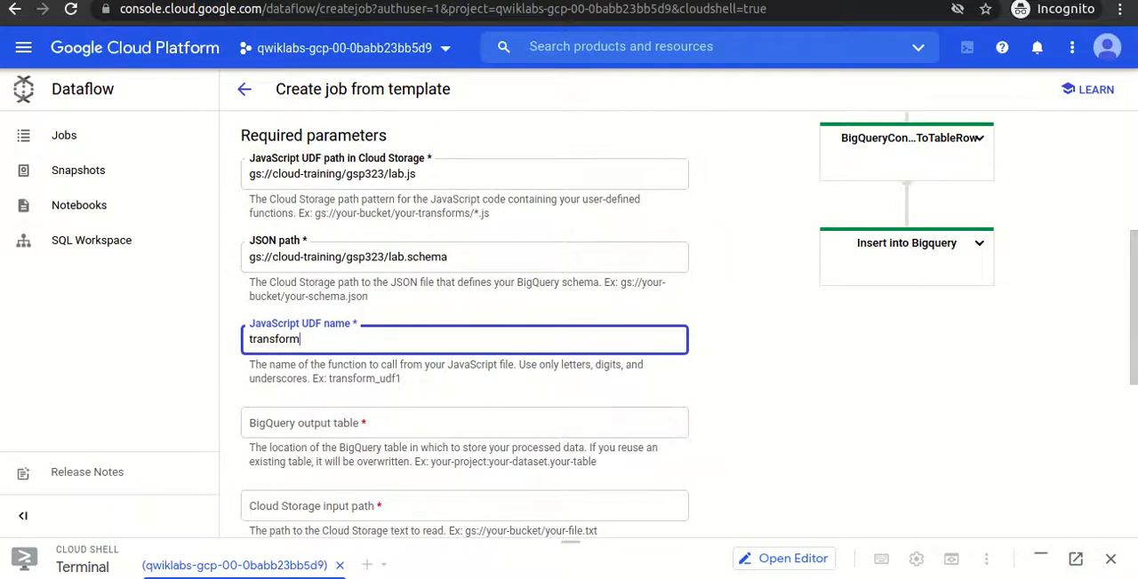
- Set the BigQuery output table to qwiklabs-gcp-00-0babb23bb5d9:lab.customers, using the lab's table value with YOUR_PROJECT replaced by the project ID
key(alt+Tab)
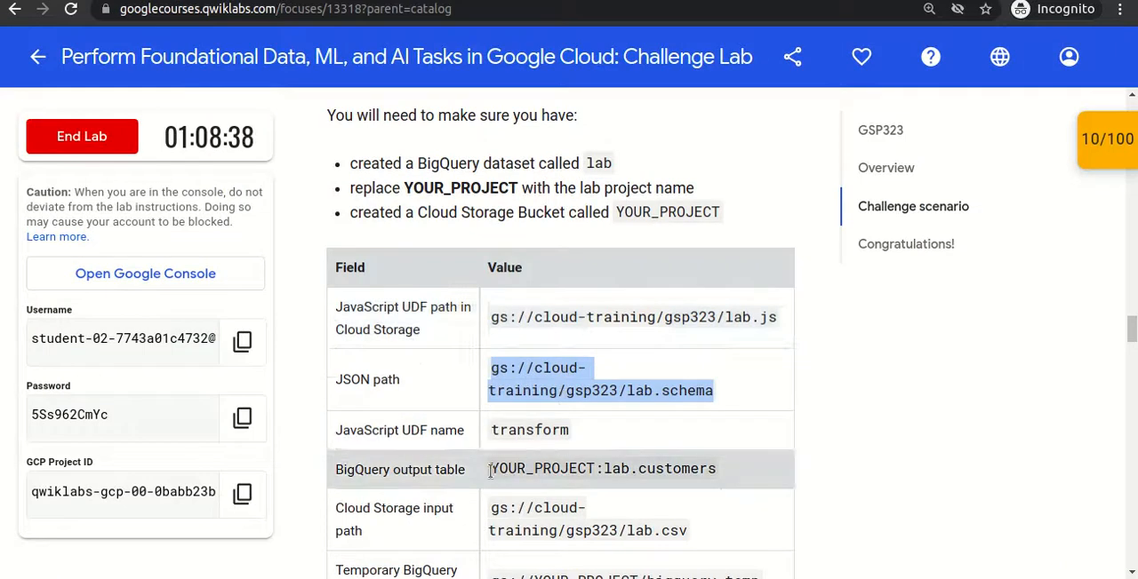
drag(490, 471, 722, 473)
key(ctrl+c)
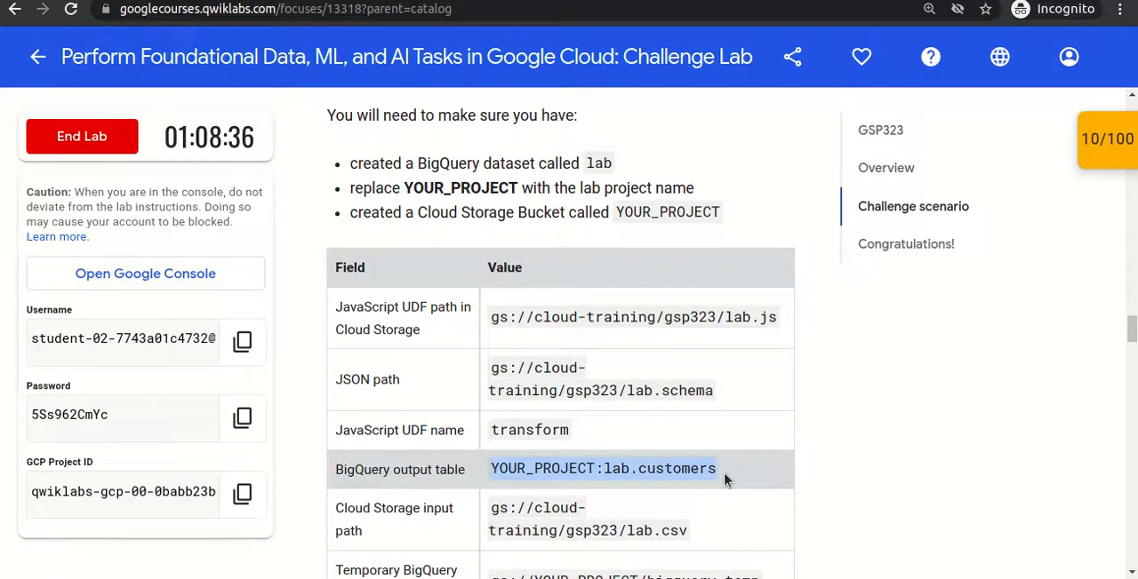
key(alt+Tab)
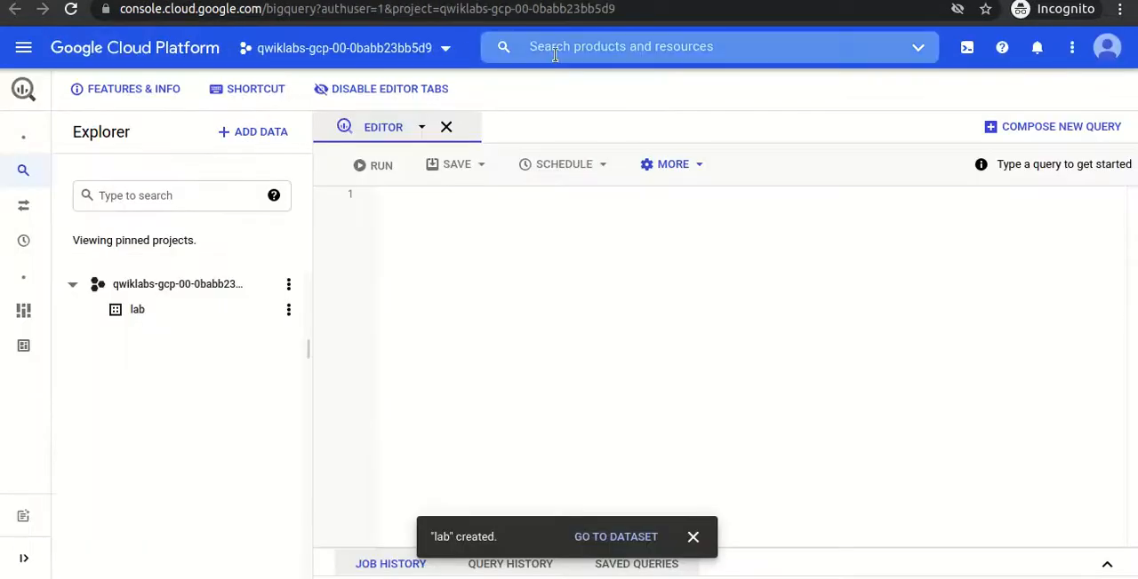
key(ctrl+Tab)
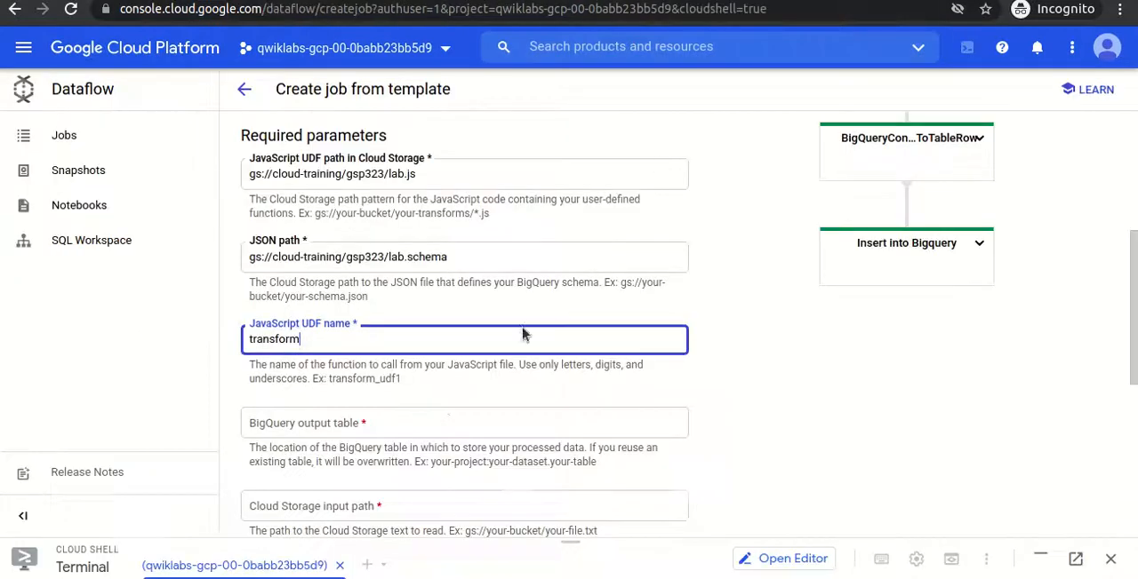
click(360, 425)
key(ctrl+v)
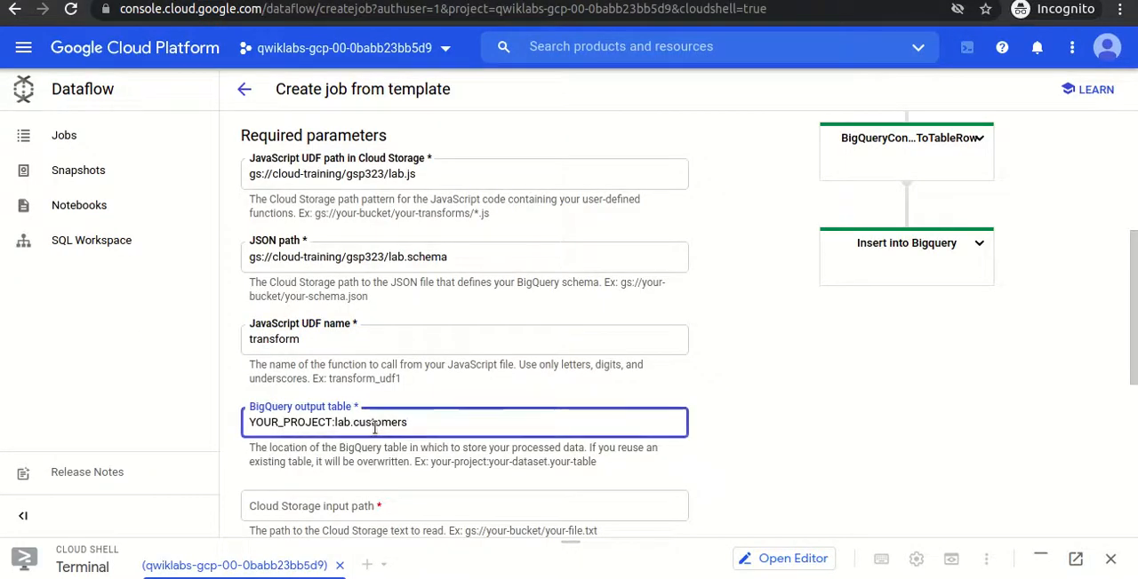
click(413, 53)
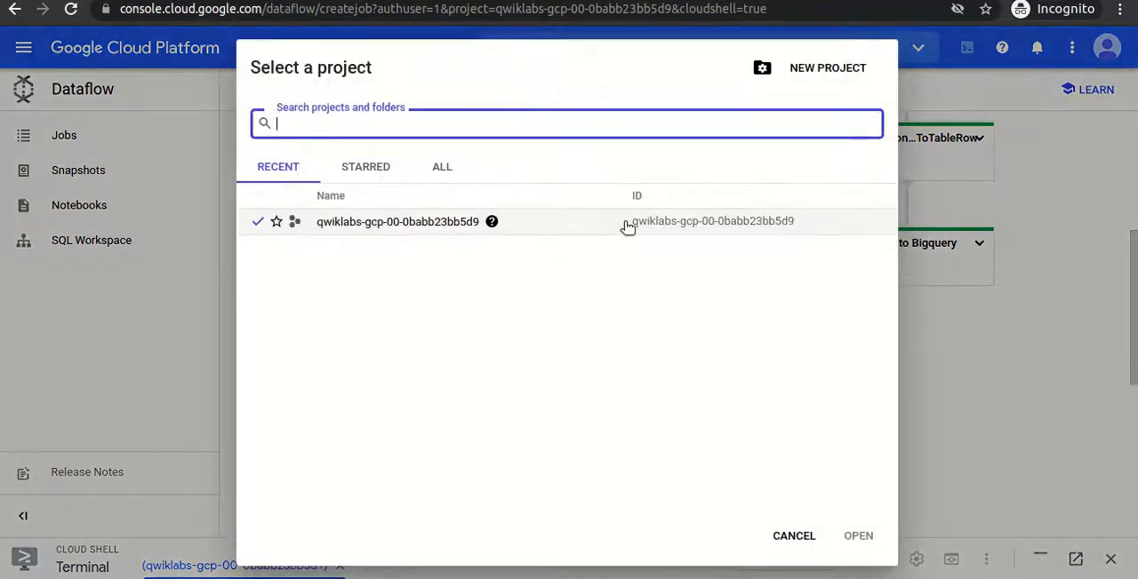
drag(628, 227, 782, 243)
key(ctrl+c)
click(793, 536)
double_click(331, 422)
key(ctrl+v)
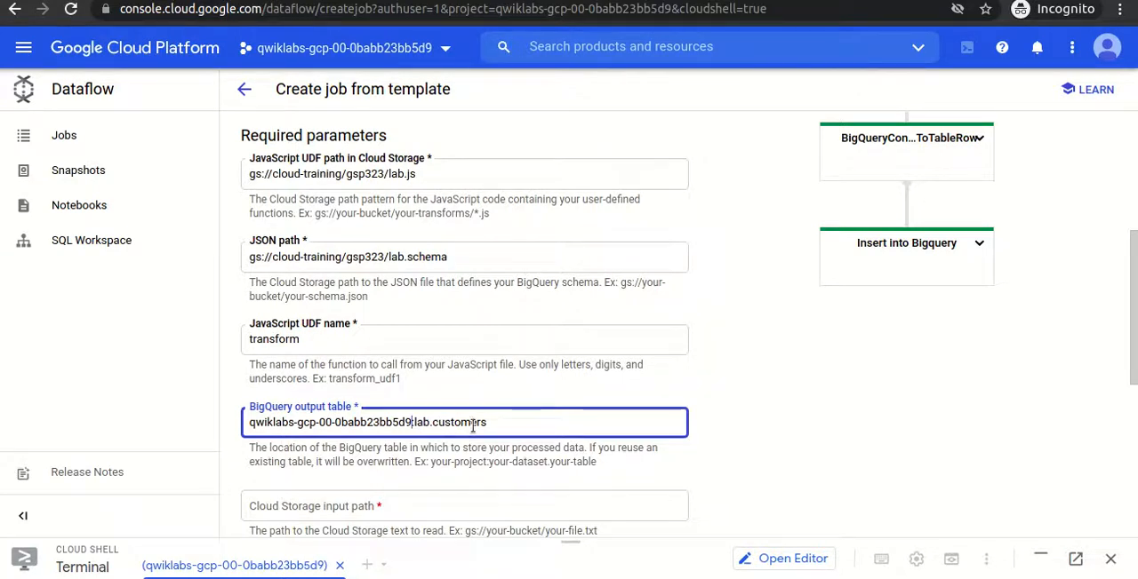
- Set the job's Cloud Storage input path to gs://cloud-training/gsp323/lab.csv, copied from the lab's parameter table
scroll(569, 338, down, 1)
scroll(741, 213, down, 1)
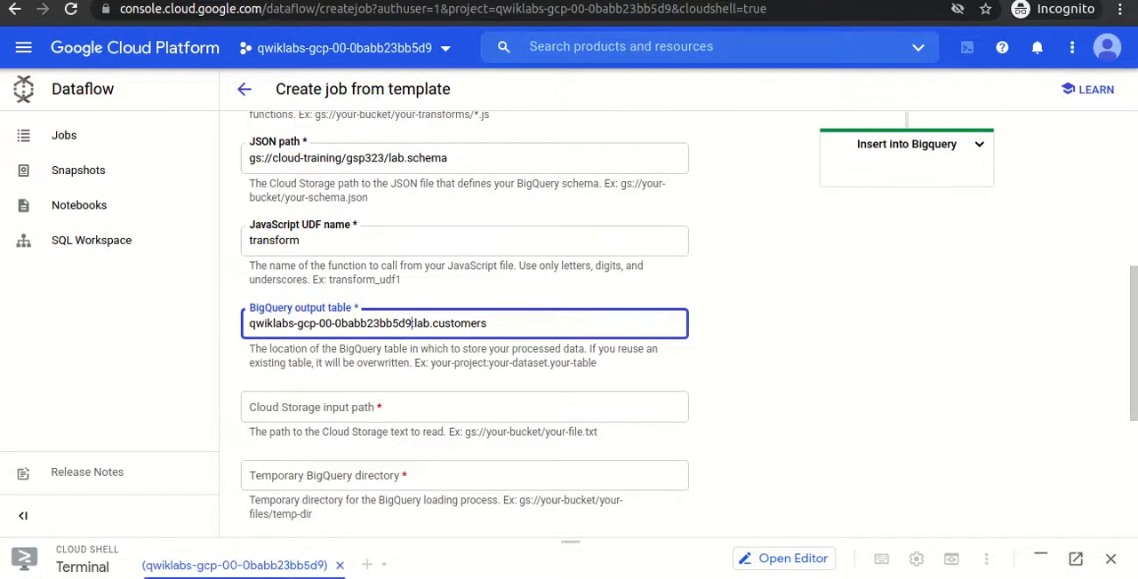
click(178, 0)
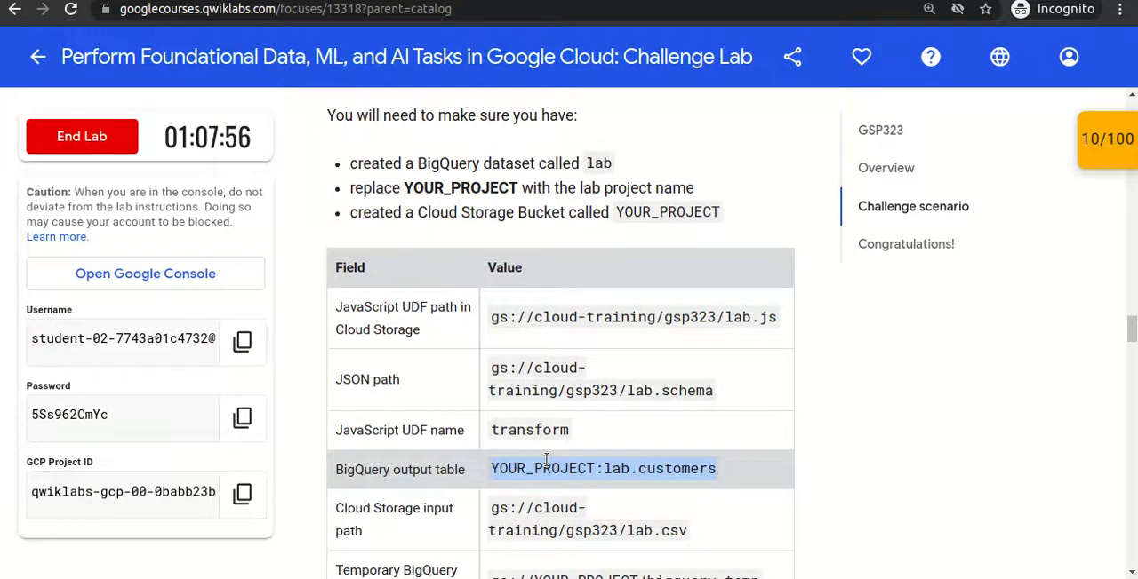
scroll(533, 452, down, 2)
drag(491, 436, 690, 469)
key(ctrl+c)
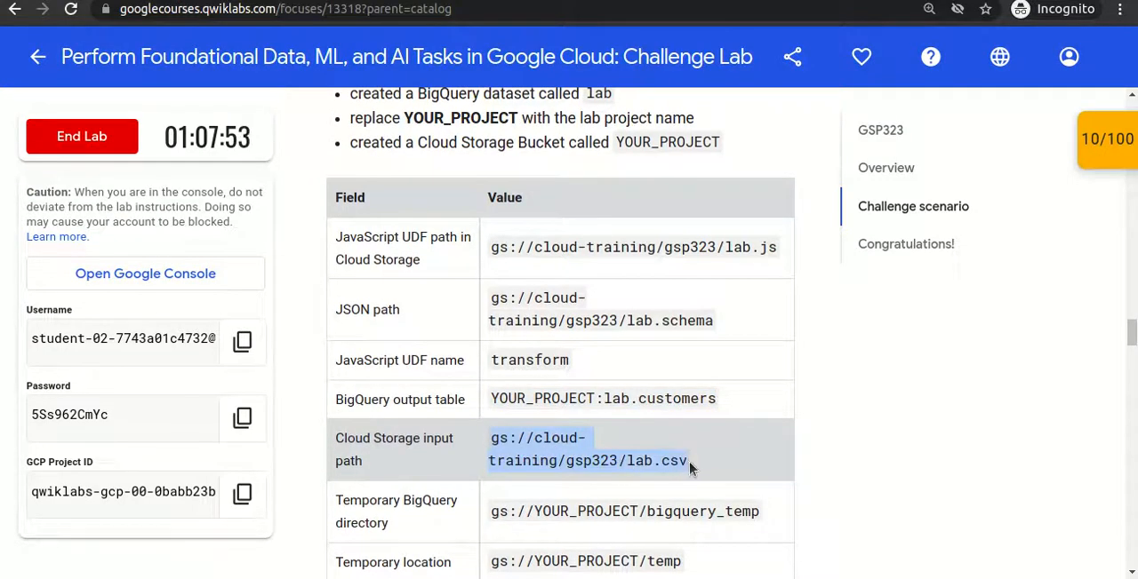
click(638, 1)
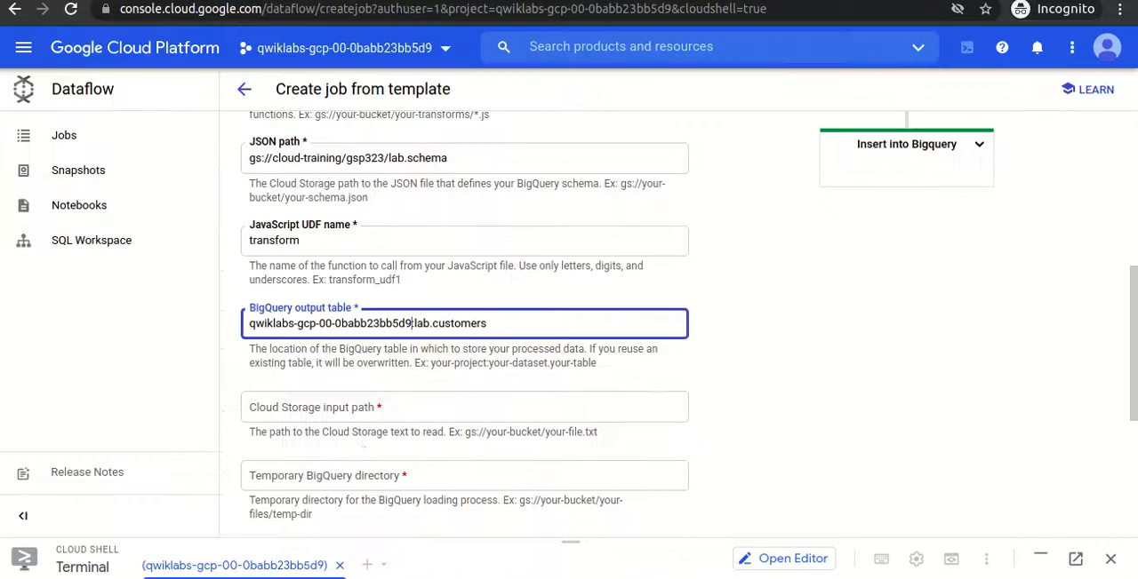
click(332, 407)
key(ctrl+v)
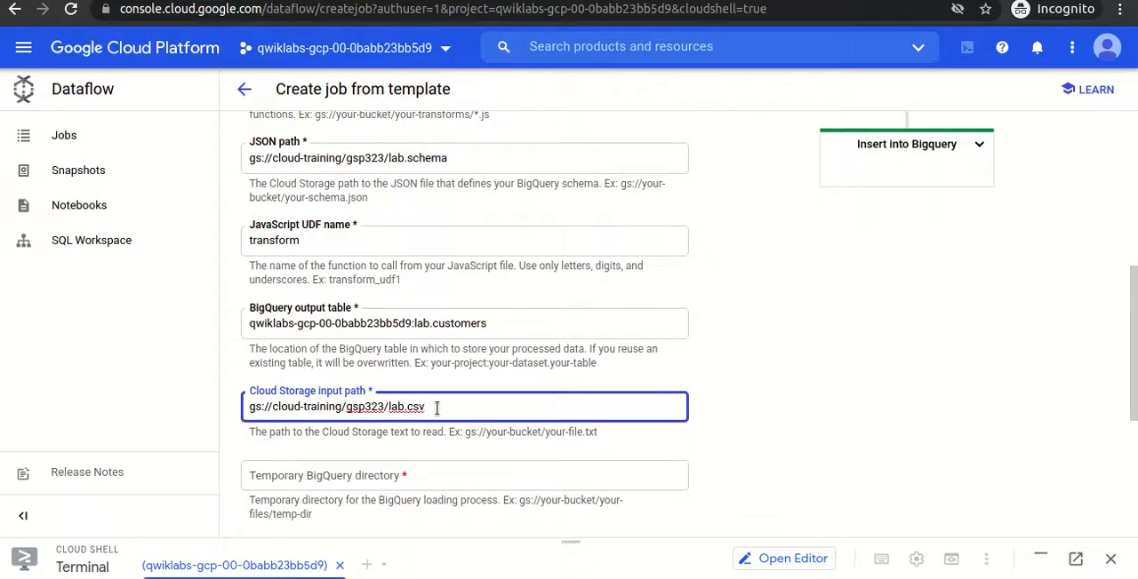
- Clear the enlarged Cloud Shell terminal and copy gs://cloud-training/gsp323/lab.csv into the current directory with gsutil cp
key(ctrl+a)
key(ctrl+c)
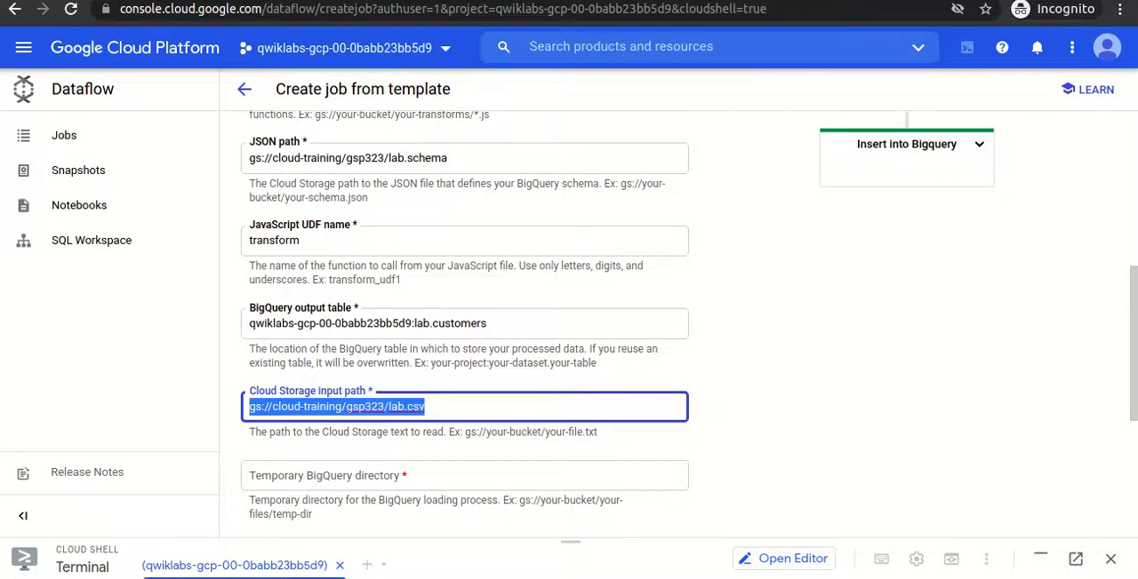
drag(571, 539, 571, 111)
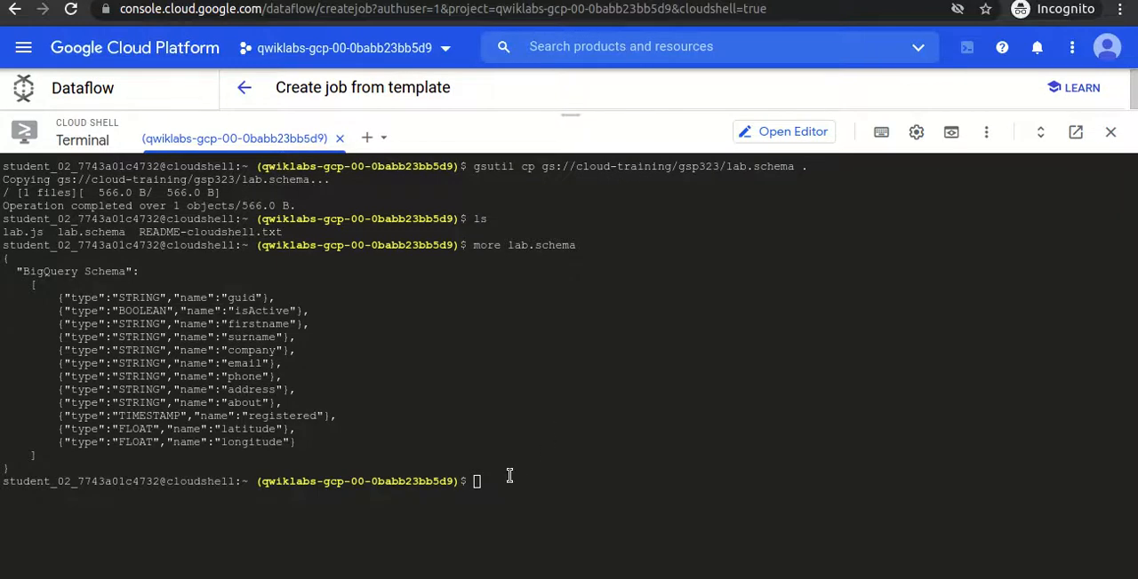
text(clear)
key(Return)
text(gsutil cp)
key(ctrl+v)
text(.)
key(Return)
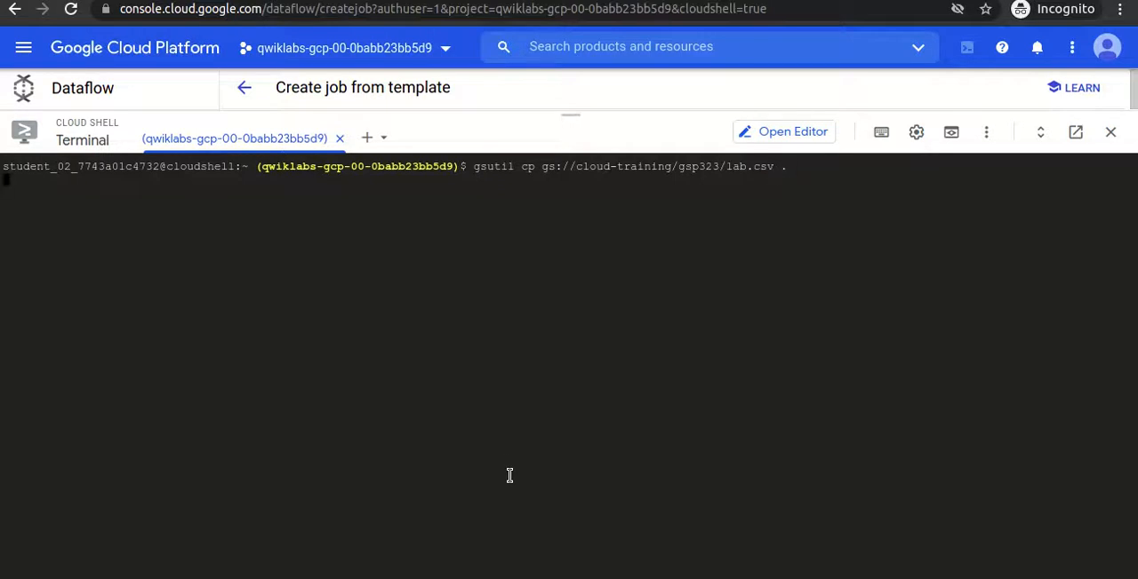
- List the files in the Cloud Shell directory and show the first lines of lab.csv with head
text(ls)
key(Return)
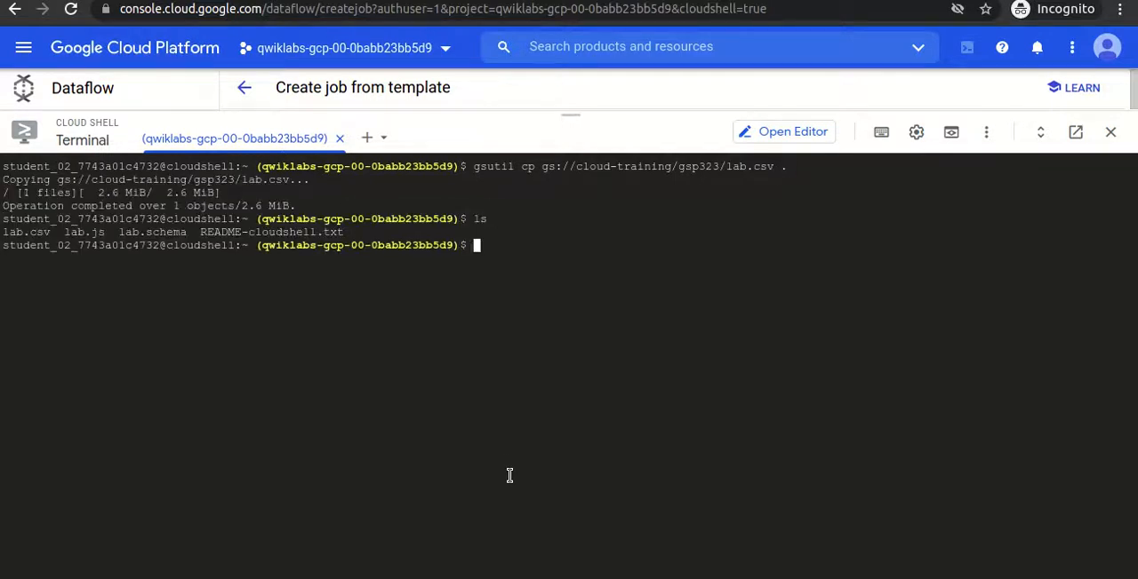
text(more)
key(BackSpace)
key(BackSpace)
key(BackSpace)
key(BackSpace)
text(head lab.csv)
key(Return)
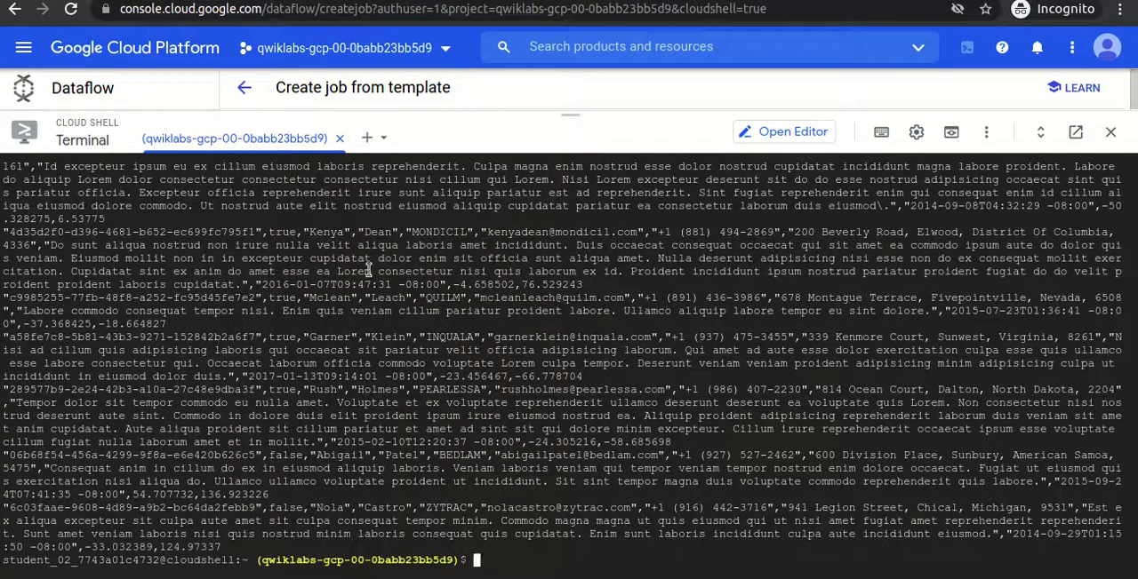
- Clear the Cloud Shell terminal and shrink its pane to uncover the job form
text(clear)
key(Return)
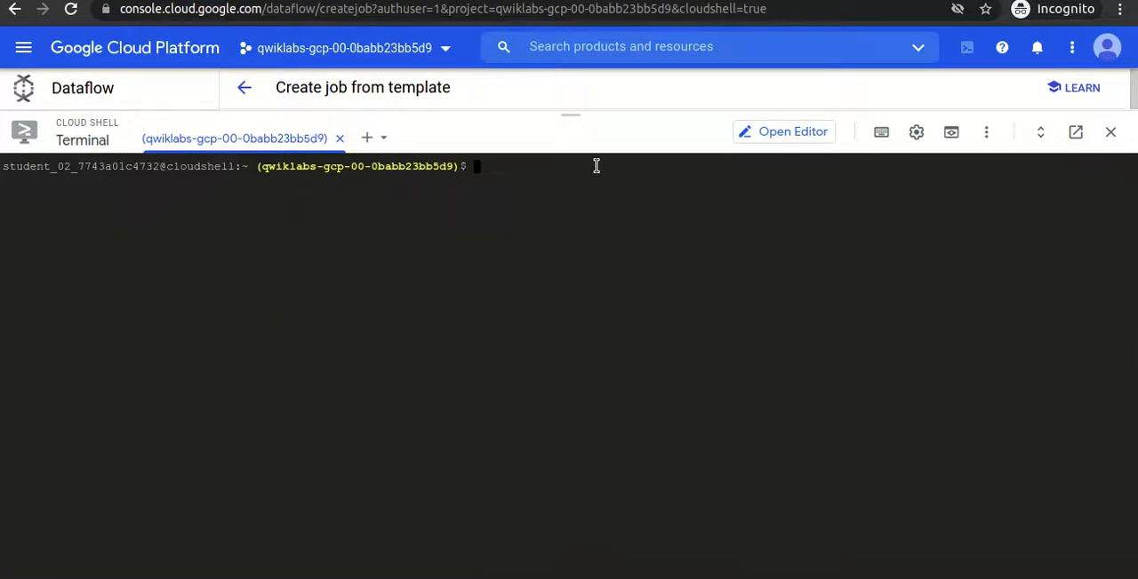
drag(569, 109, 587, 396)
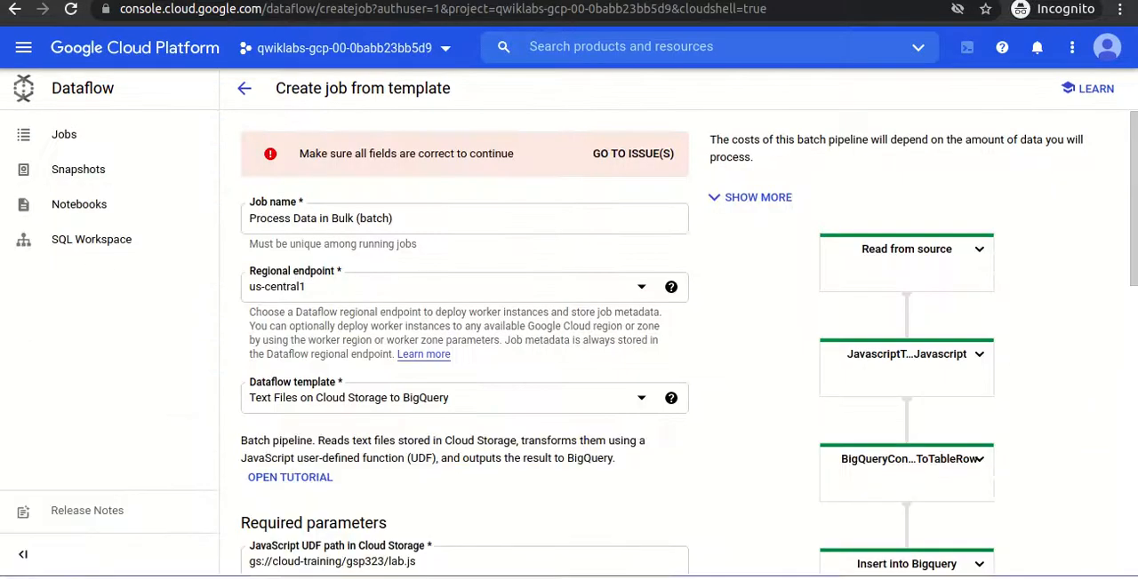
- Set the temporary BigQuery directory to gs://qwiklabs-gcp-00-0babb23bb5d9/bigquery_temp, using the lab's value with YOUR_PROJECT replaced by the project ID
drag(1134, 203, 1135, 414)
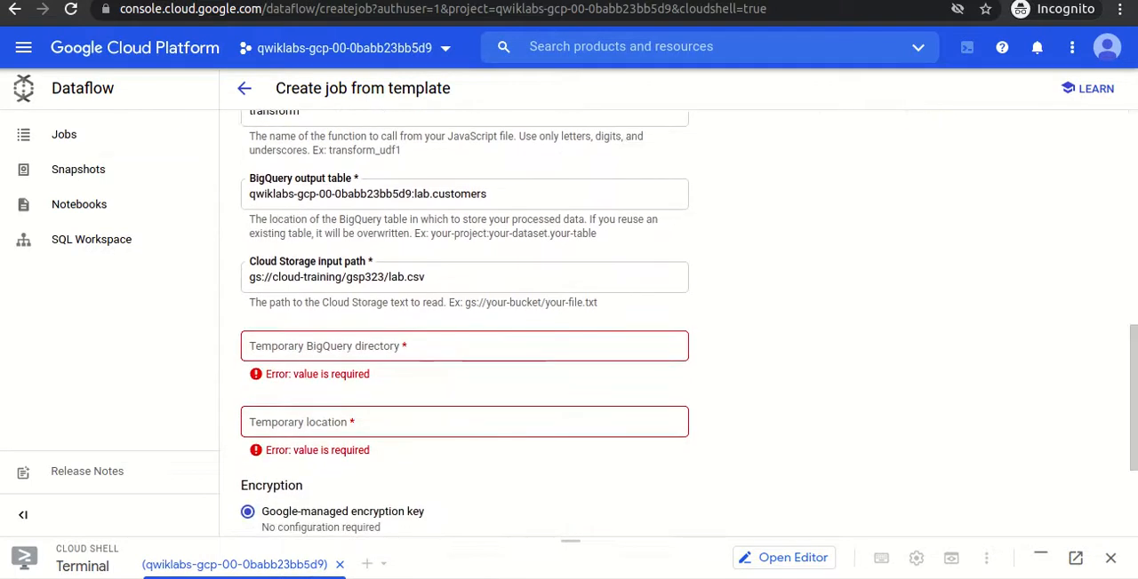
click(116, 1)
scroll(540, 323, down, 2)
drag(489, 373, 756, 371)
key(ctrl+c)
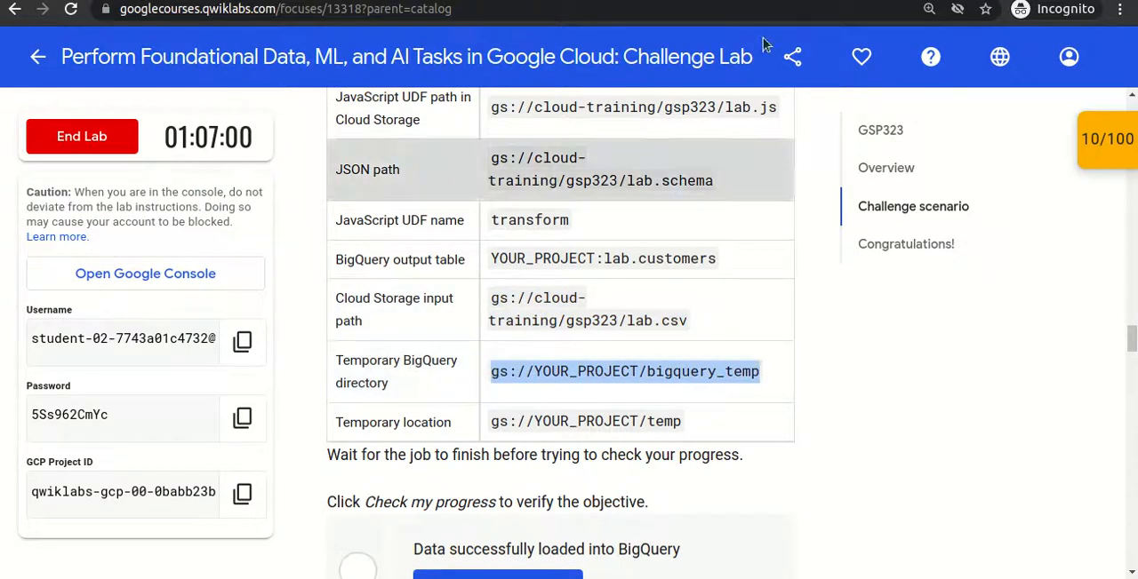
click(453, 1)
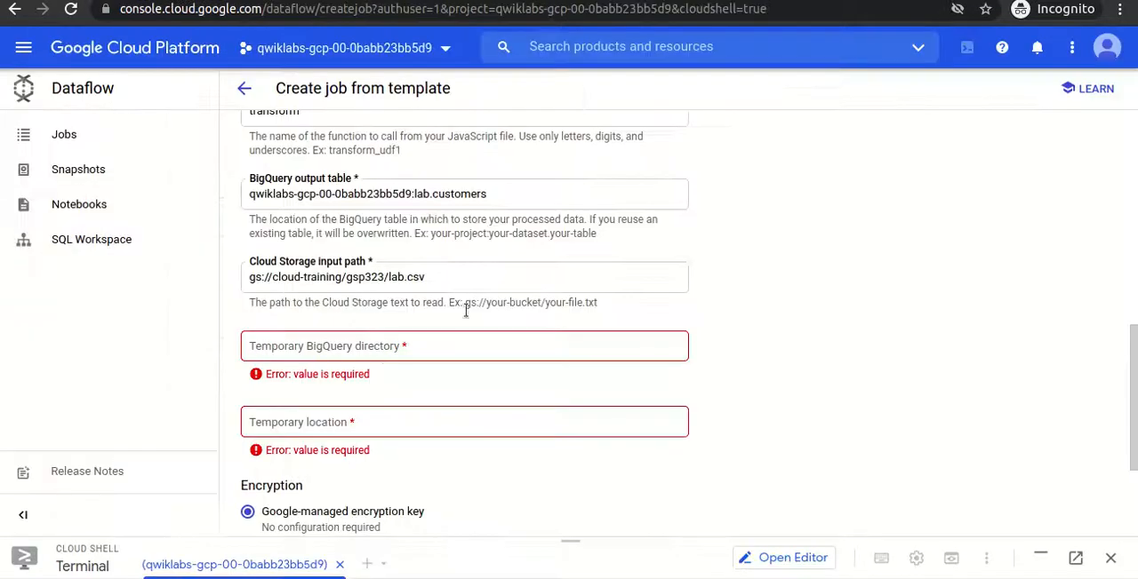
click(374, 348)
key(ctrl+v)
click(409, 49)
drag(627, 228, 801, 232)
key(ctrl+c)
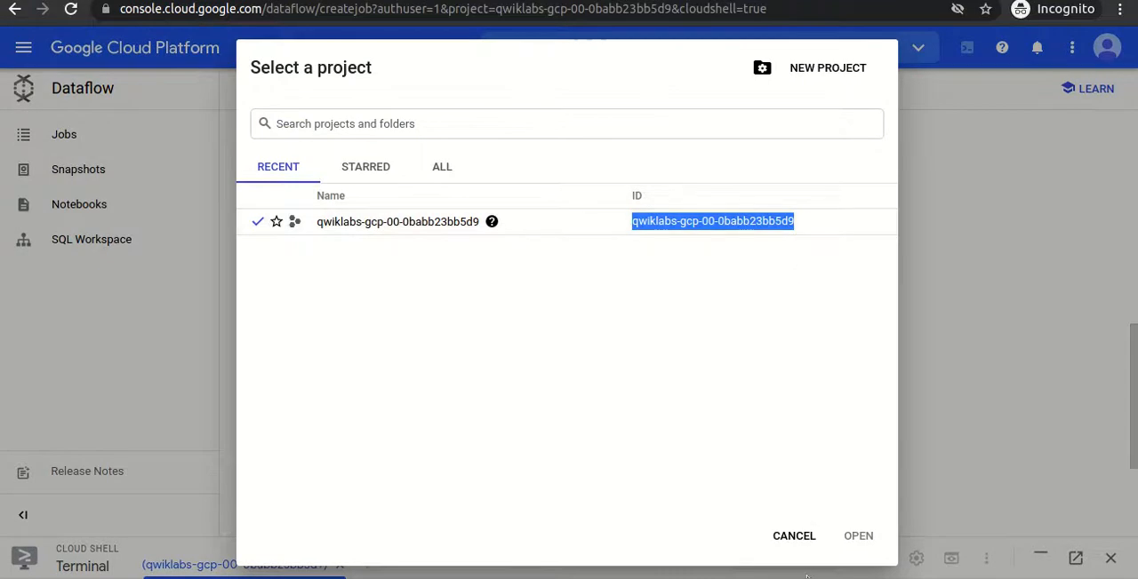
click(793, 536)
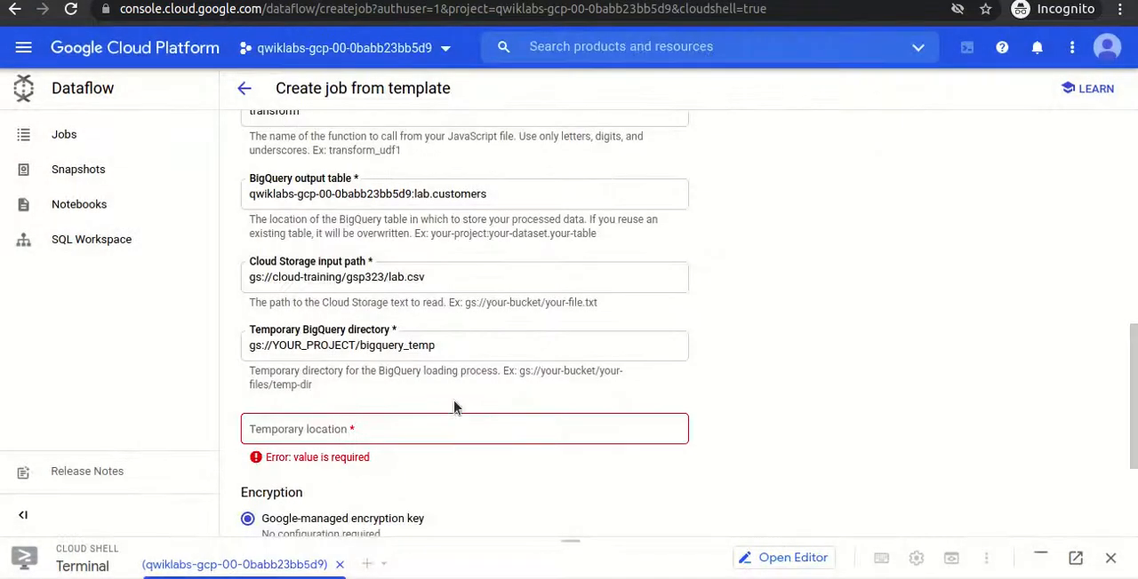
double_click(312, 349)
key(ctrl+v)
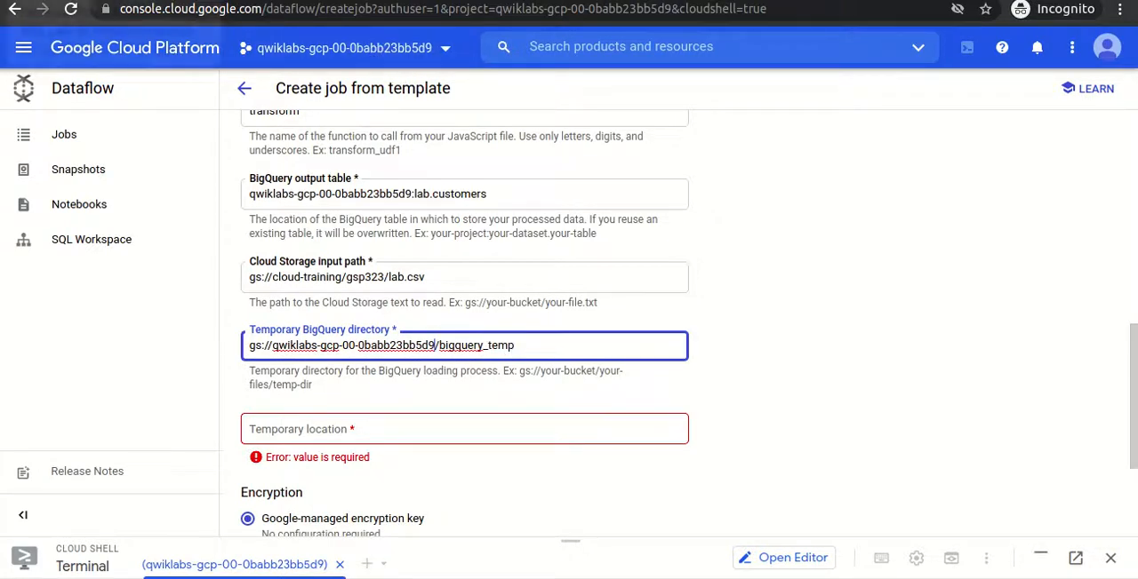
- Set the temporary location to gs://qwiklabs-gcp-00-0babb23bb5d9/temp, using the lab's value with YOUR_PROJECT replaced by the project ID
key(alt+Tab)
click(494, 423)
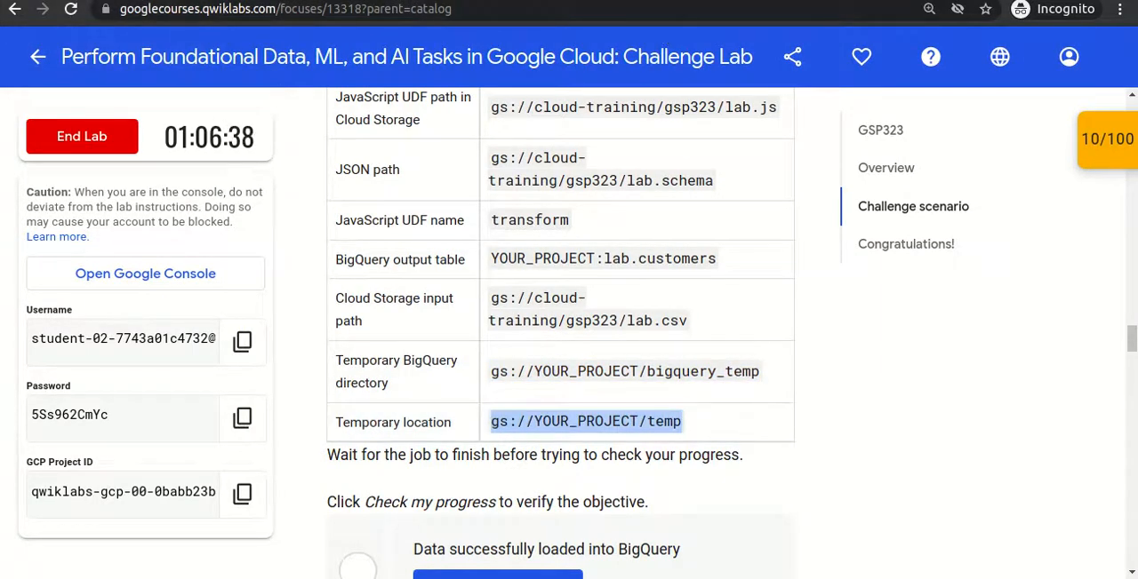
key(alt+Tab)
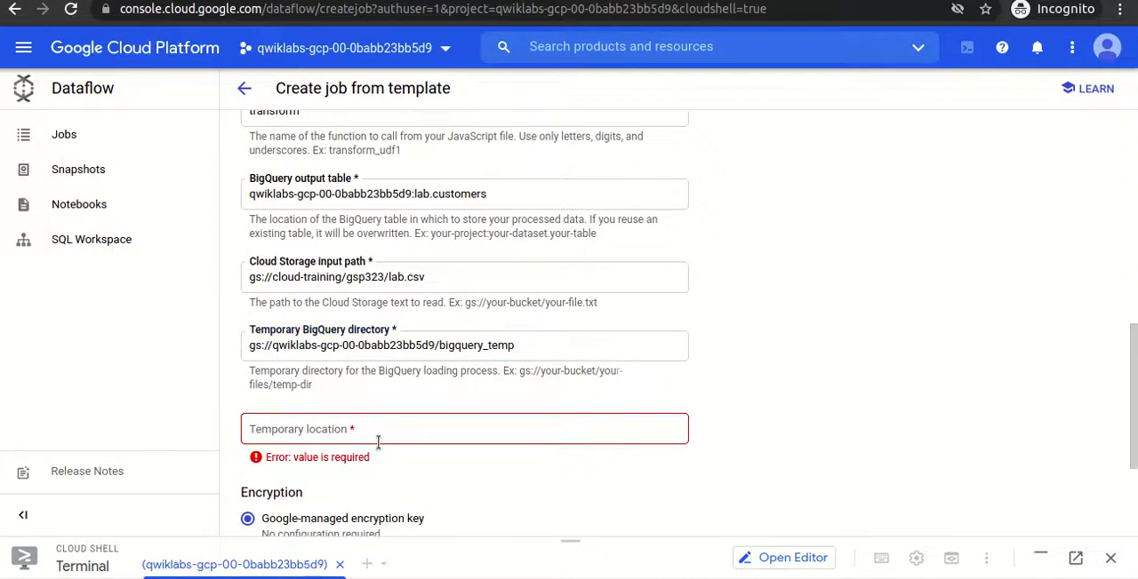
click(377, 438)
text(gs://YOUR_PROJECT/temp)
double_click(371, 343)
drag(273, 347, 437, 348)
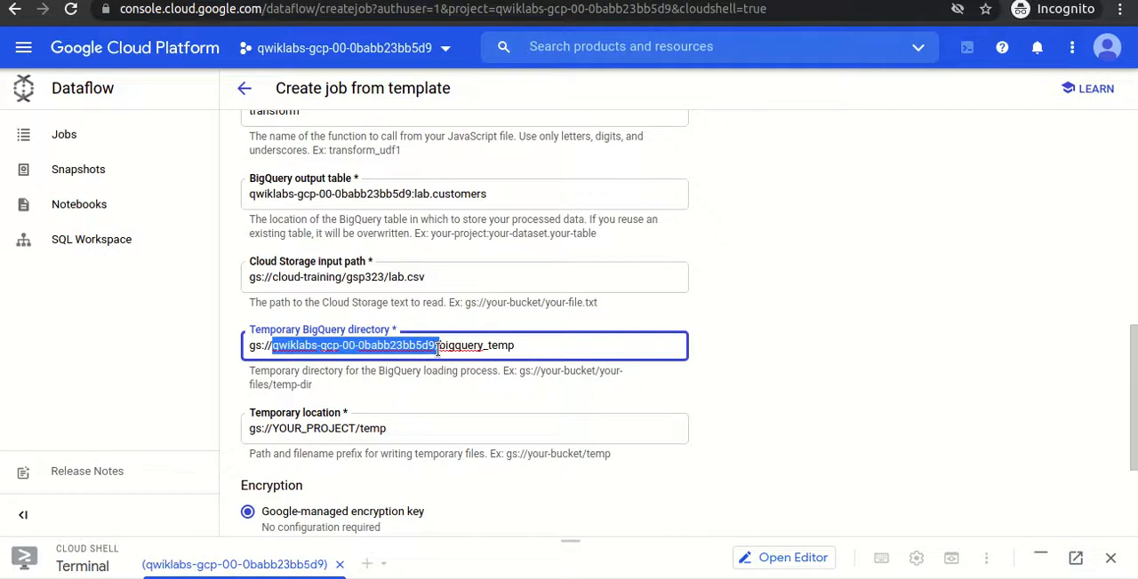
double_click(303, 430)
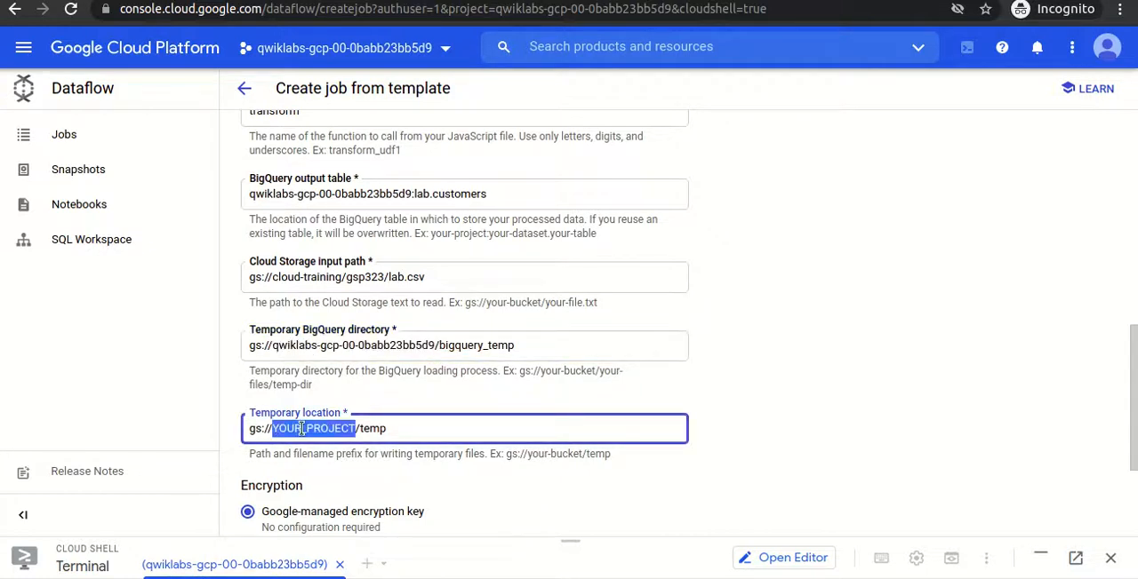
text(qwiklabs-gcp-00-0babb23bb5d9/)
key(BackSpace)
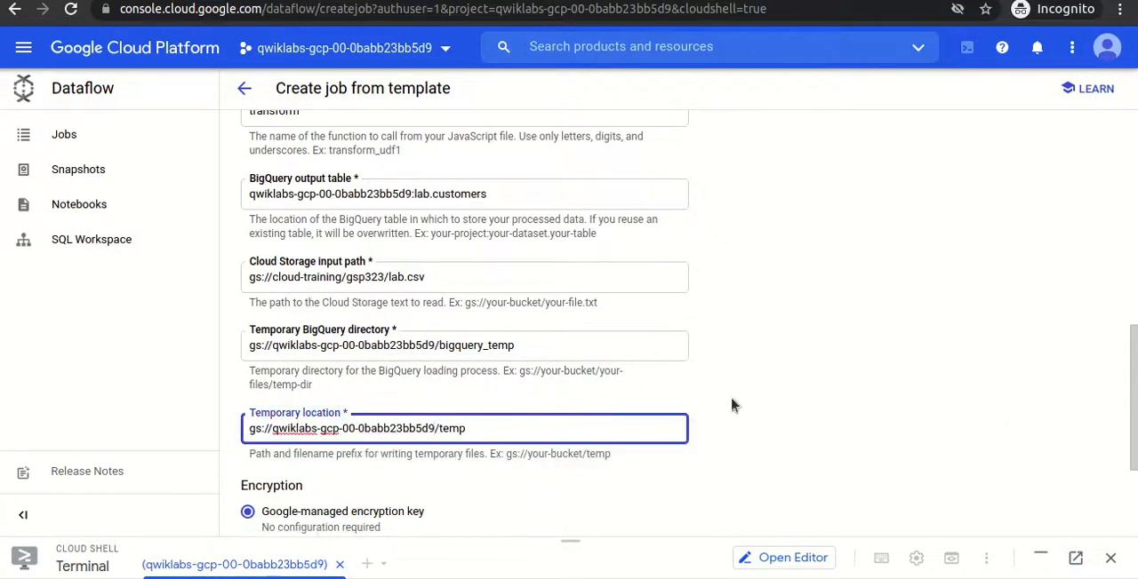
- Run the configured Process Data in Bulk (batch) job
drag(1133, 412, 1133, 476)
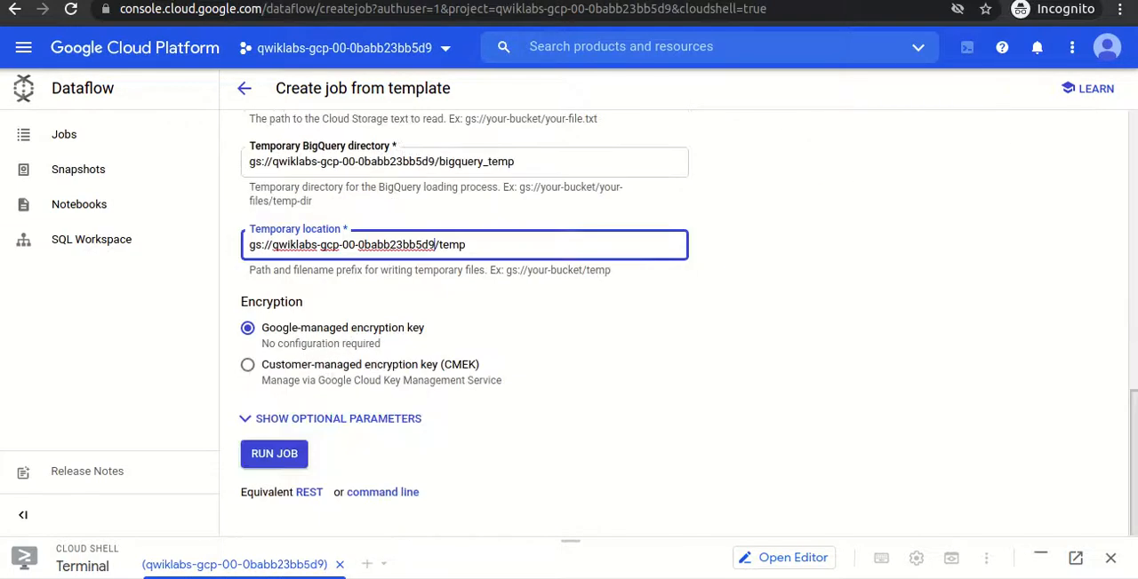
click(259, 457)
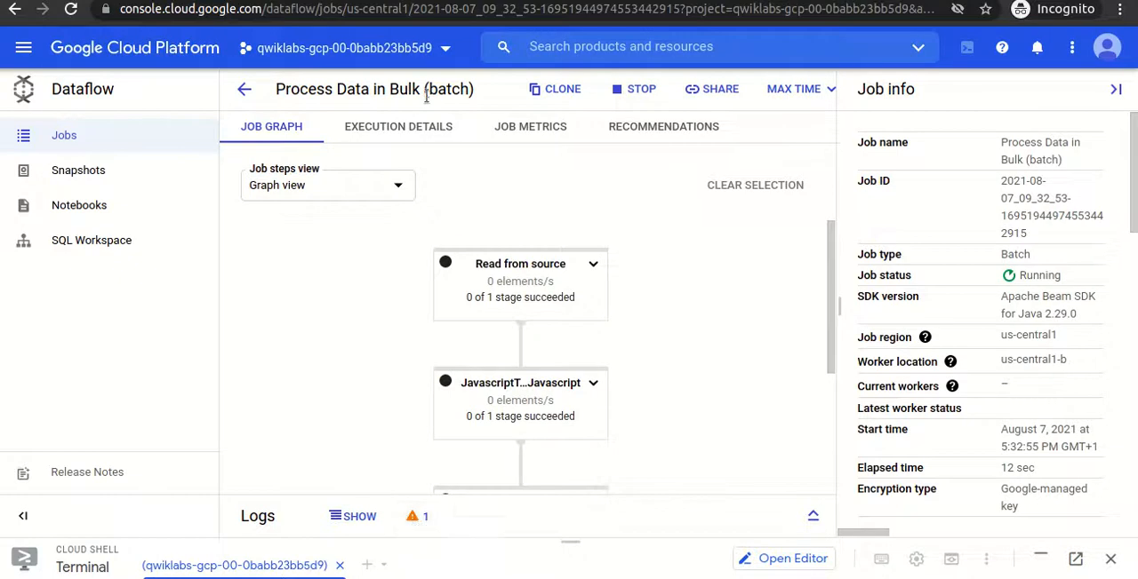
drag(277, 92, 480, 96)
click(479, 96)
- Show the job's warning logs, open the warning entry in Logs Explorer, and expand it on the job page
click(413, 522)
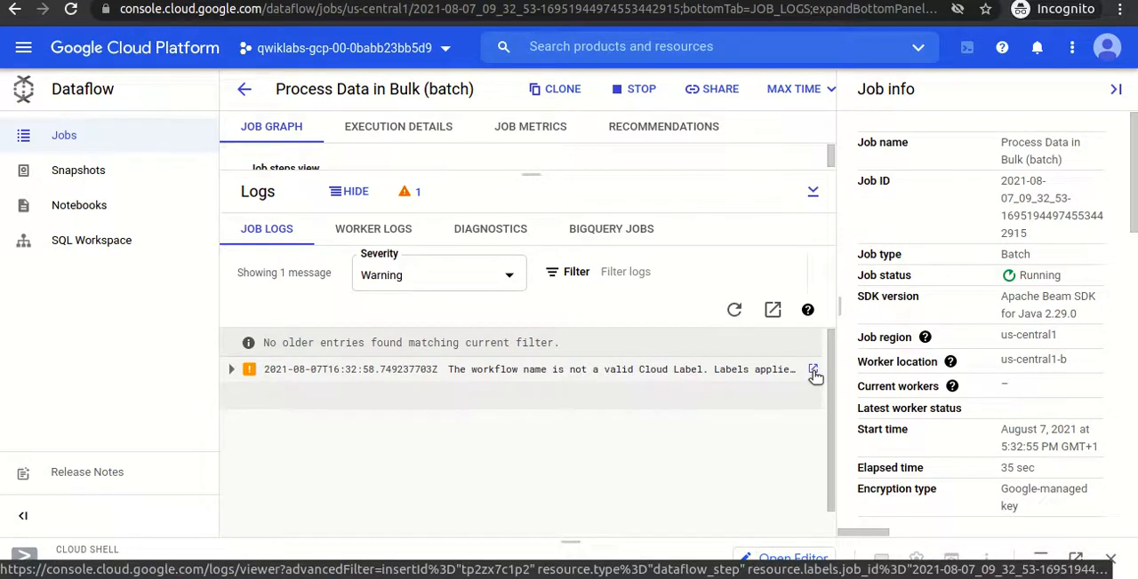
click(813, 371)
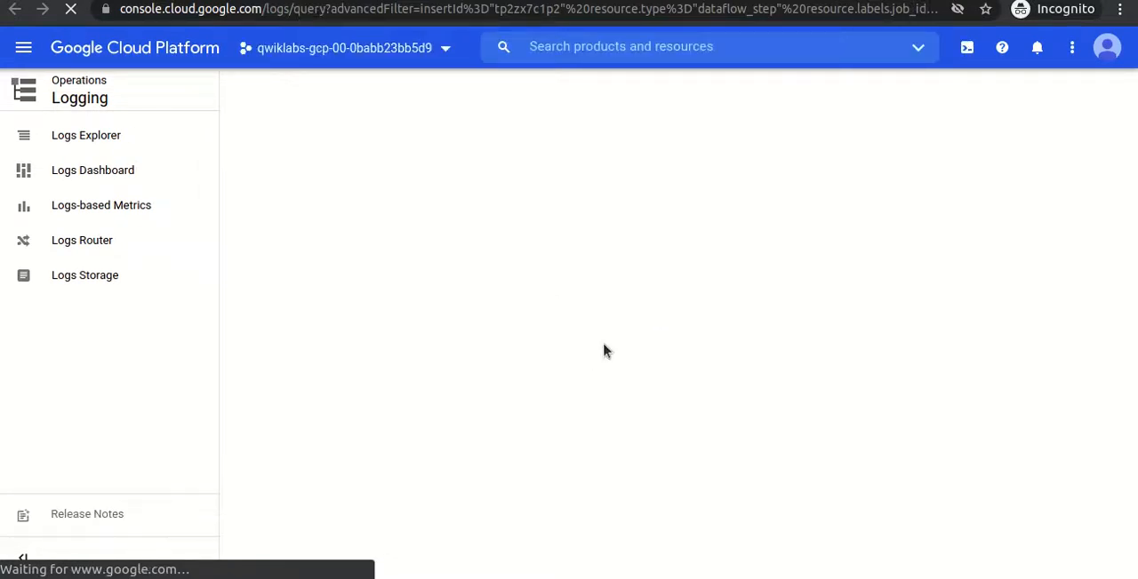
click(650, 1)
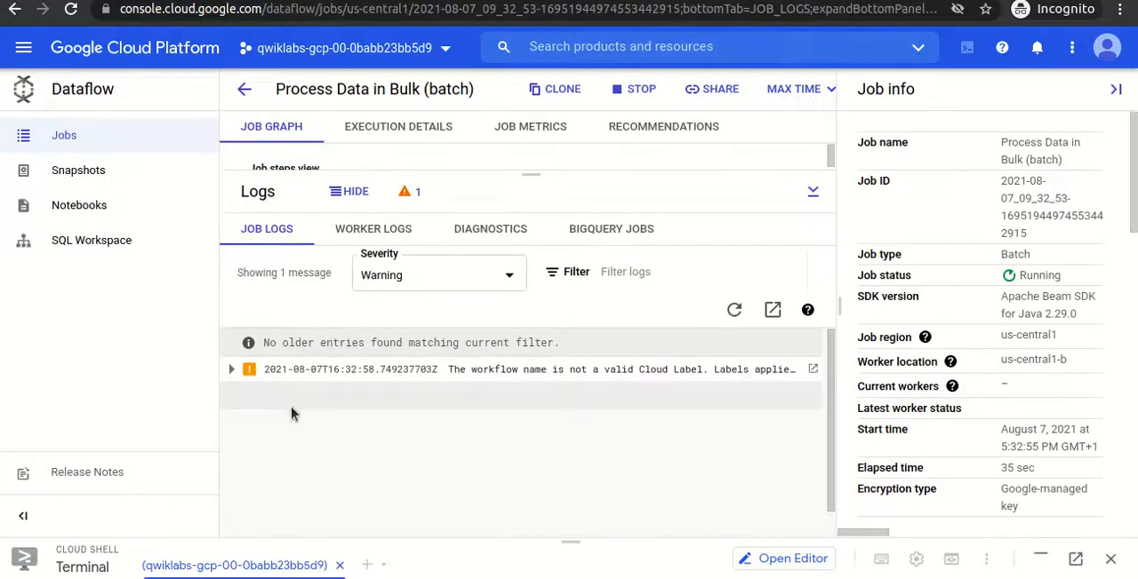
click(231, 369)
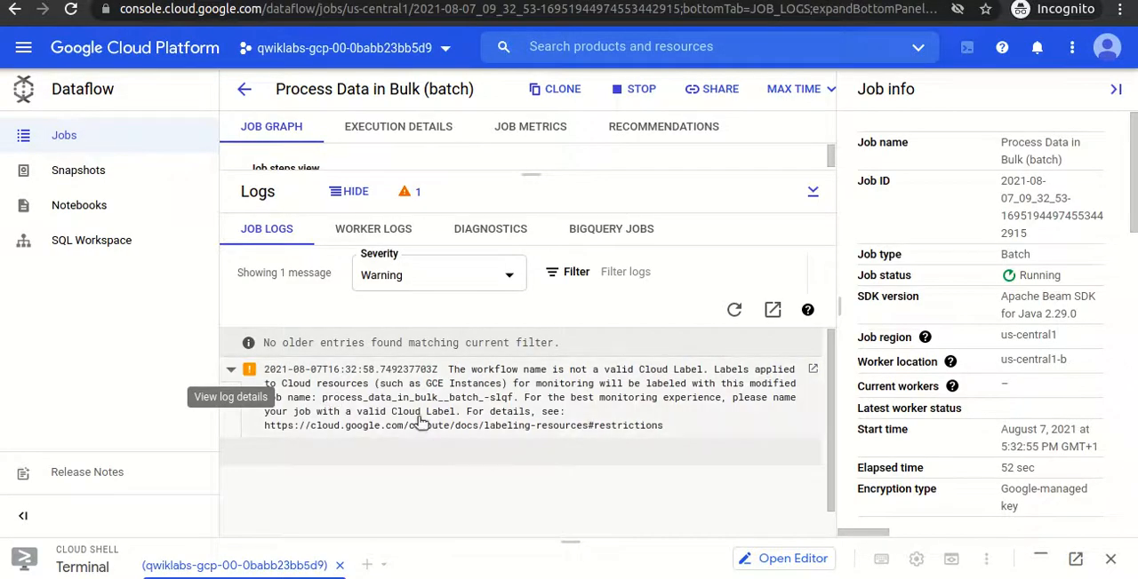
- Examine the full details of the job's warning entry in Logs Explorer, dismissing the Learn panel
click(864, 0)
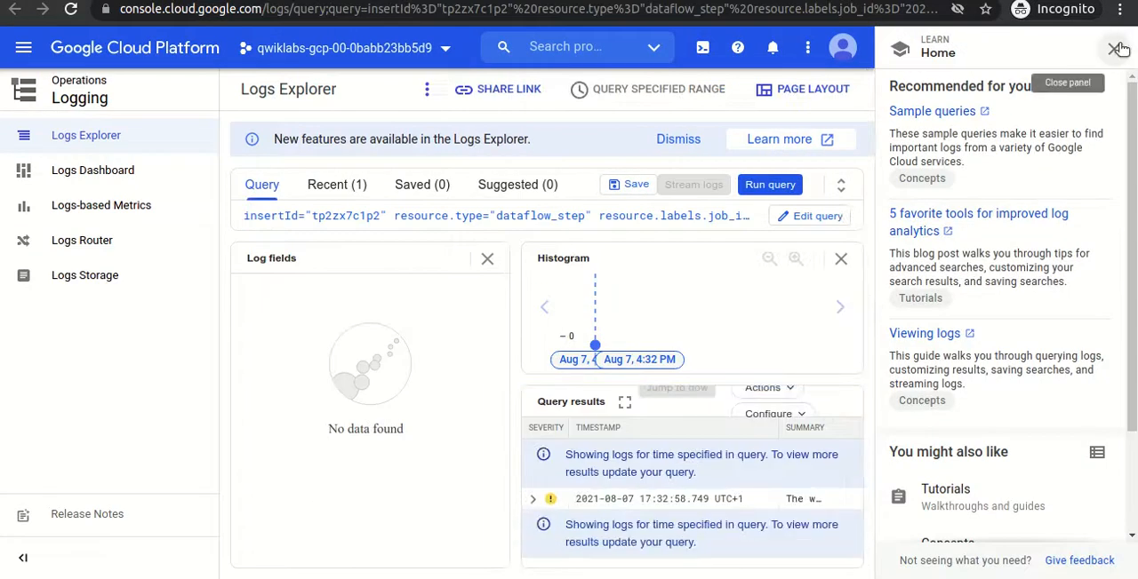
click(1115, 49)
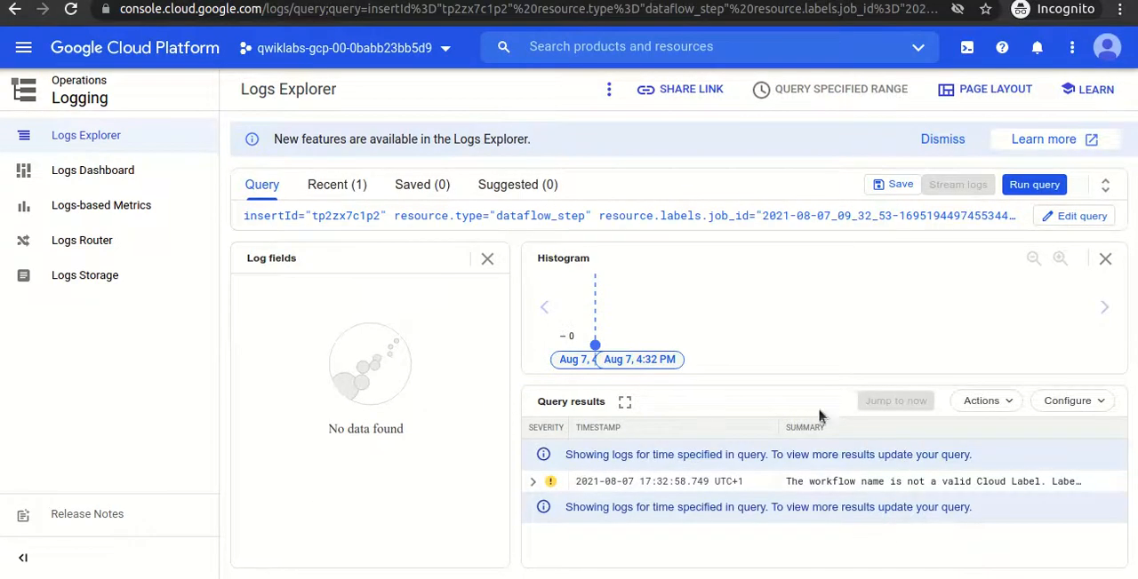
click(534, 486)
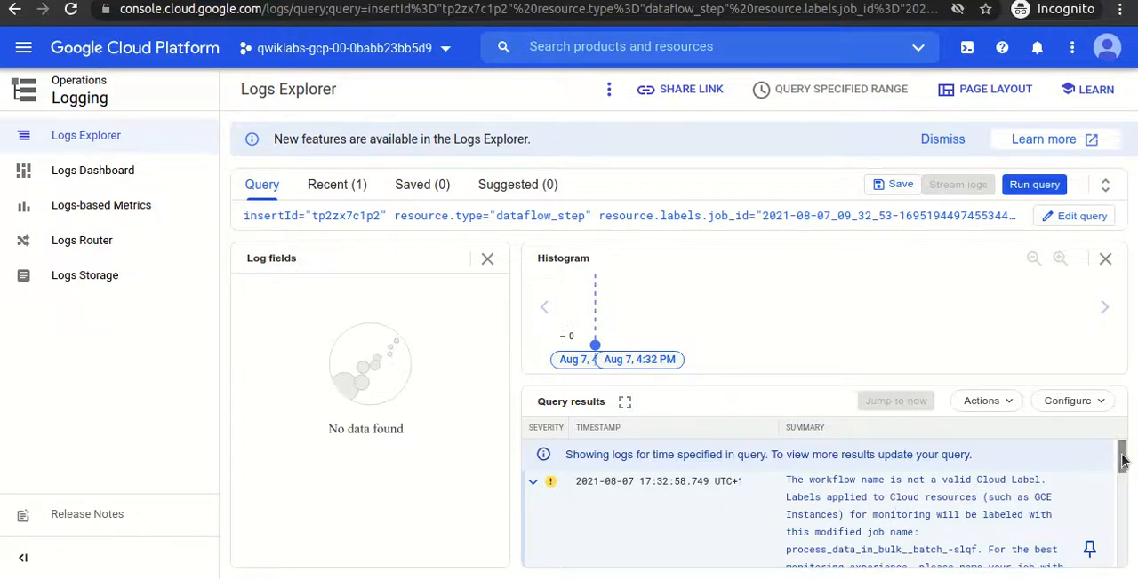
drag(1122, 459, 1112, 532)
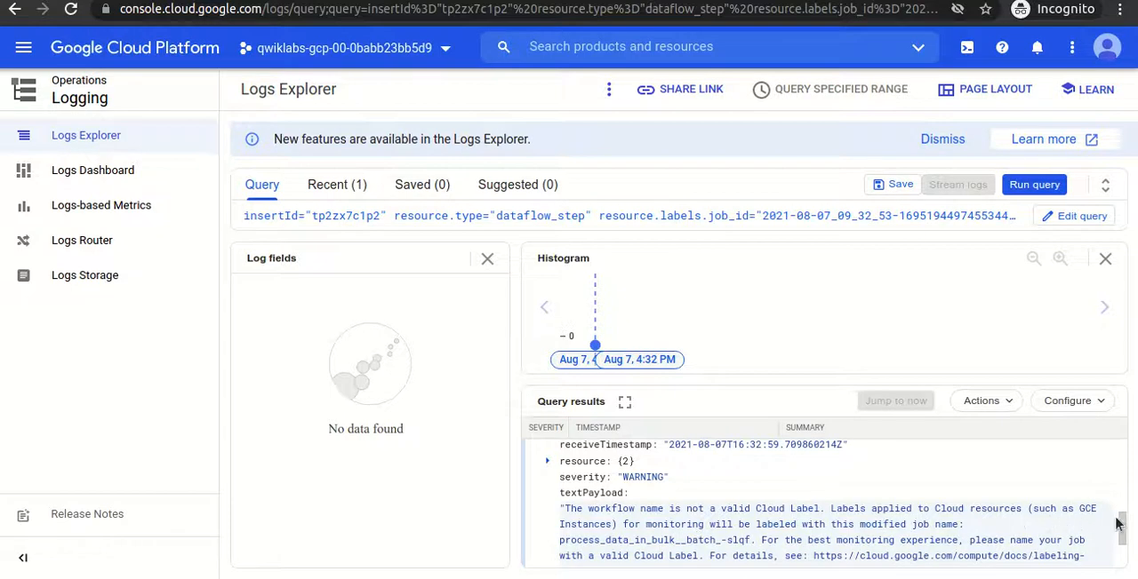
drag(1120, 516, 1118, 434)
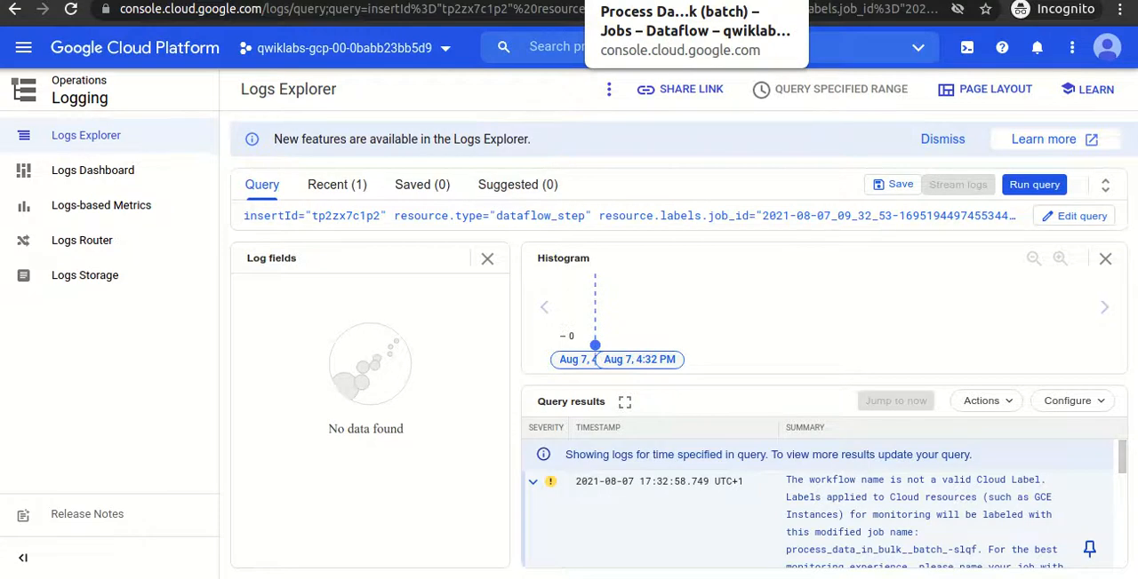
- Collapse the warning logs on the Dataflow job page and check the Process Data in Bulk (batch) job in the jobs list
click(693, 2)
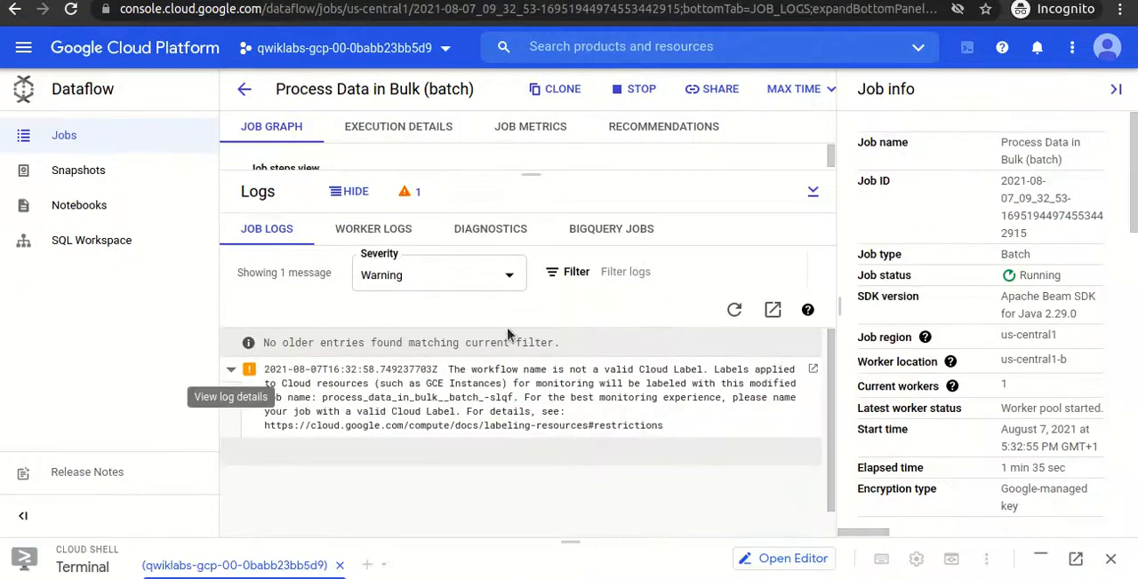
click(229, 371)
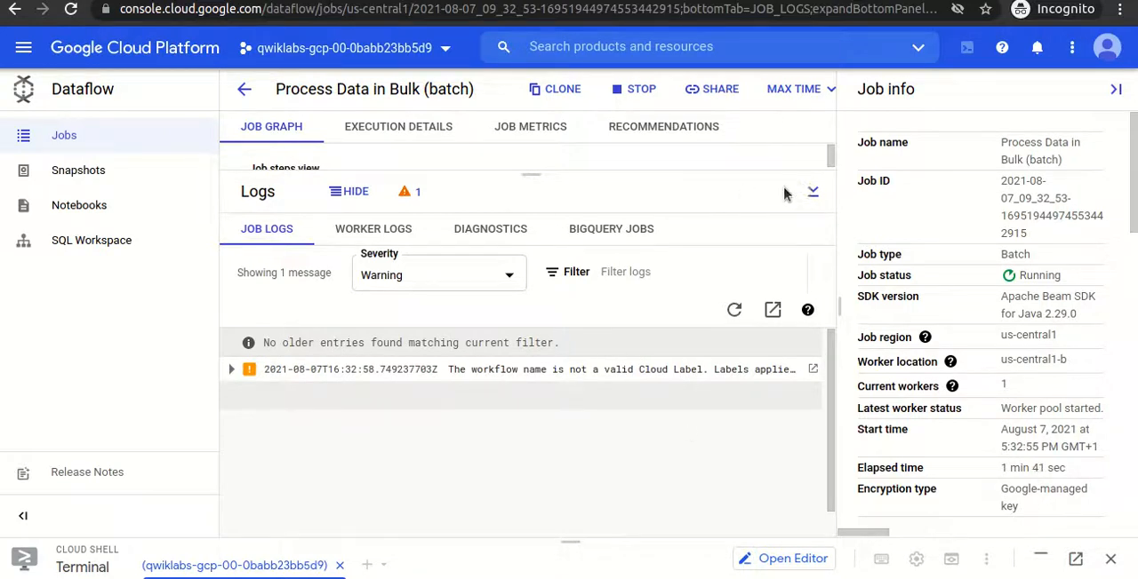
click(815, 193)
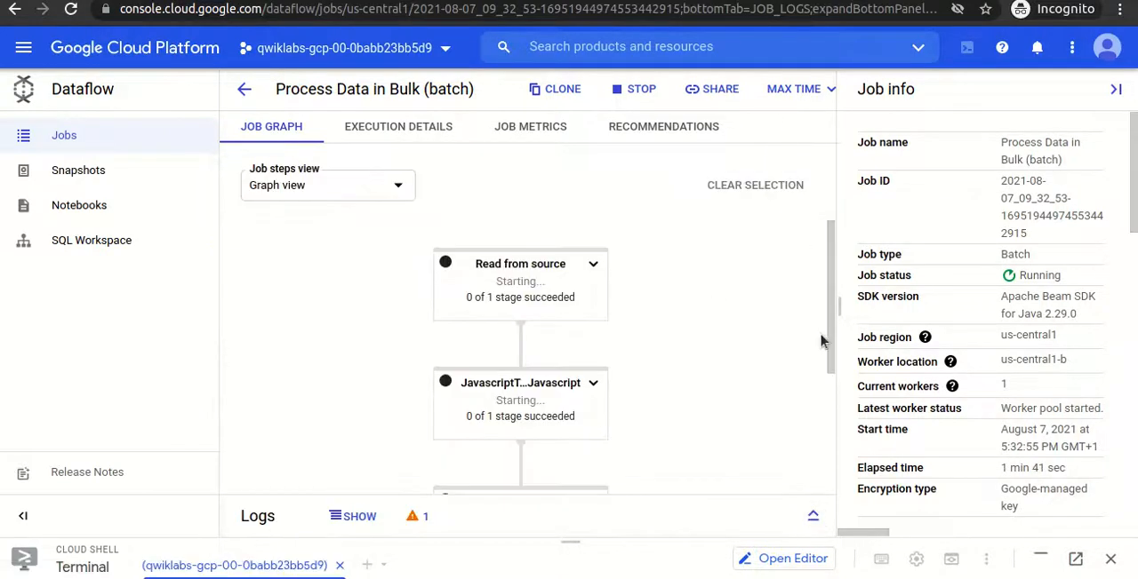
drag(829, 332, 818, 305)
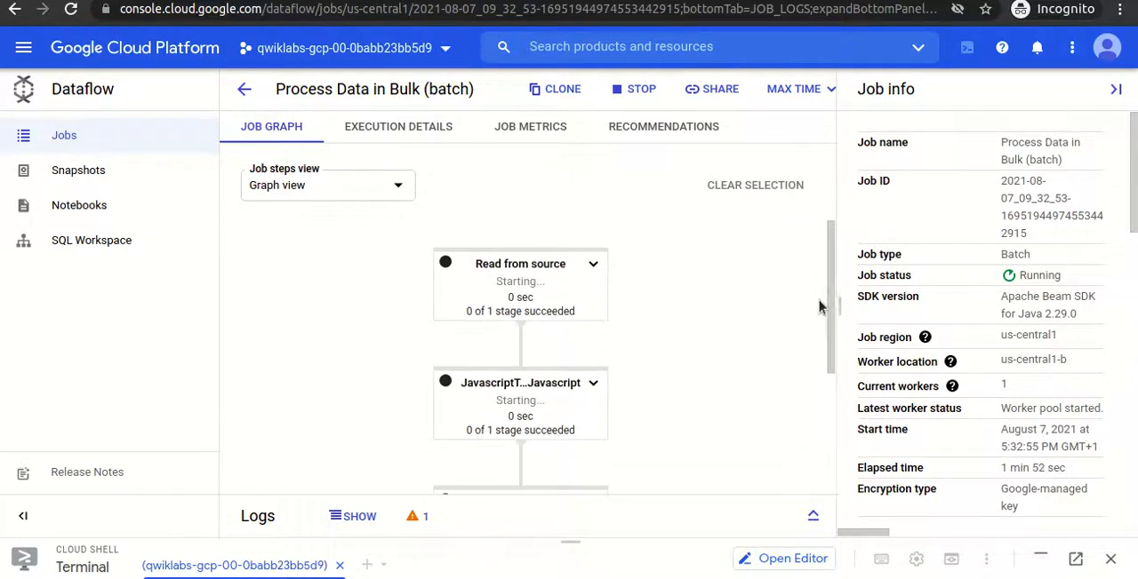
click(249, 89)
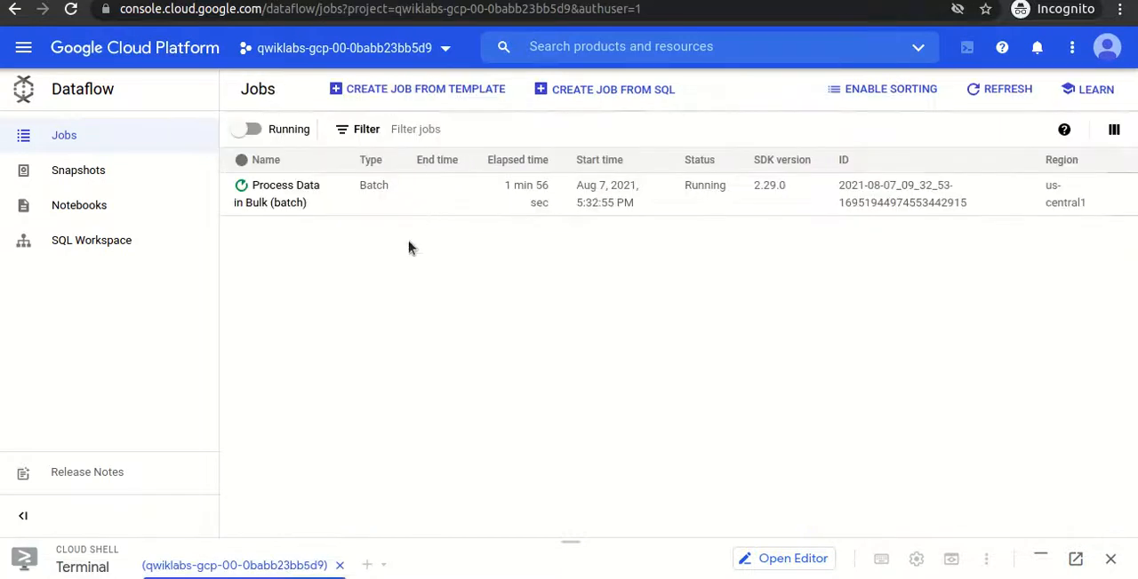
click(279, 202)
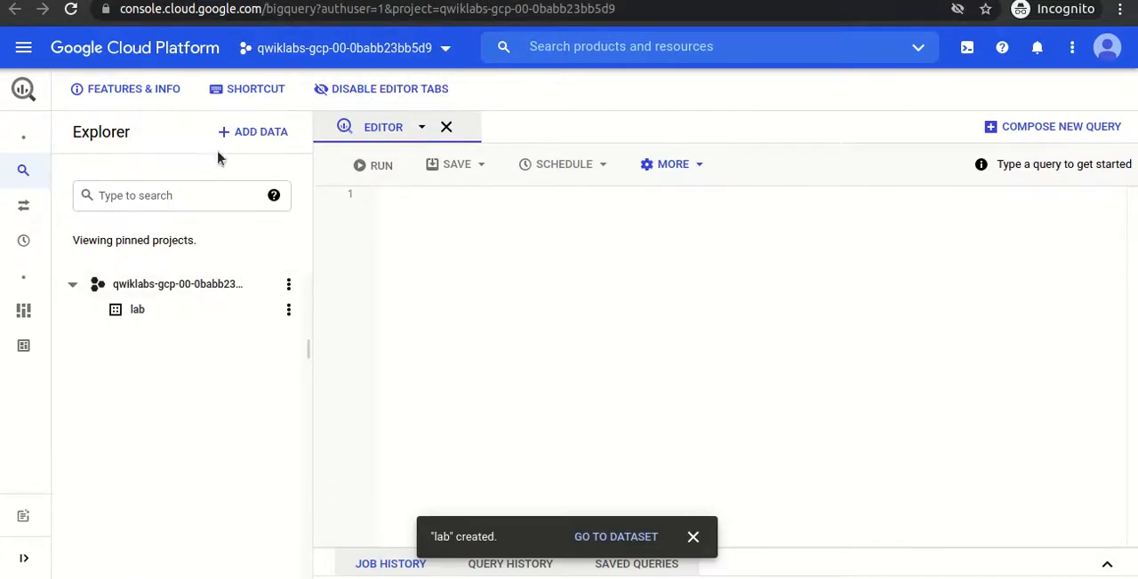
- Open the qwiklabs-gcp-00-0babb23bb5d9 bucket in Cloud Storage, dismissing the public access tip
click(71, 9)
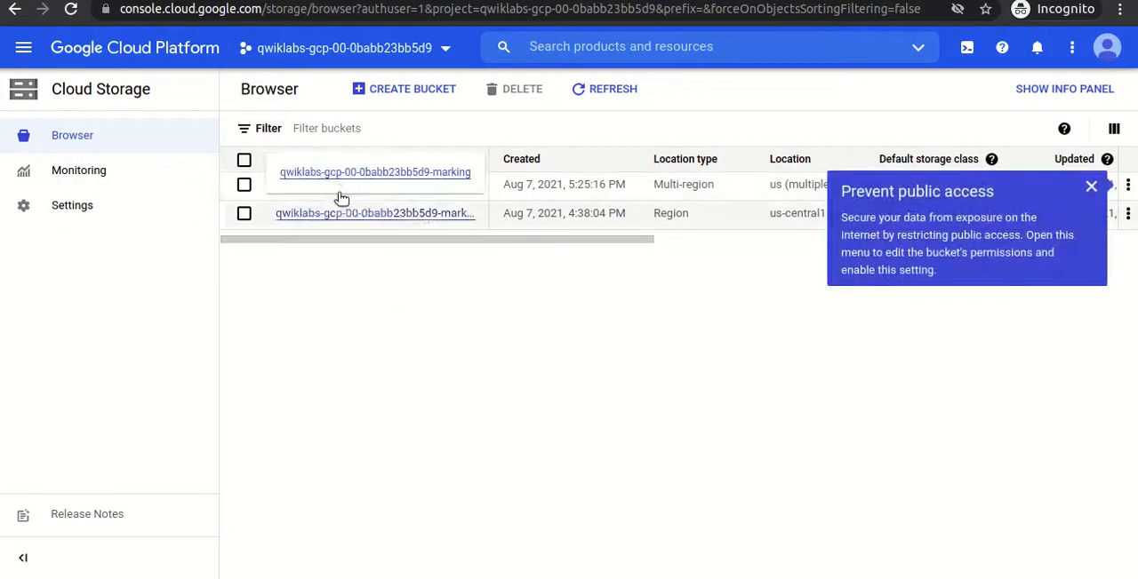
click(1091, 187)
click(356, 186)
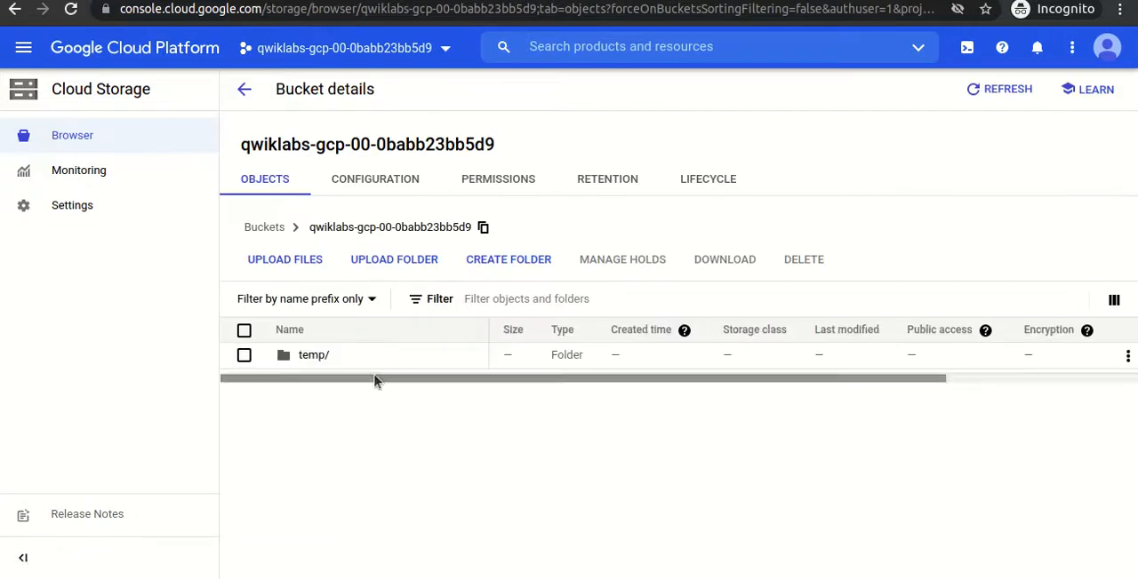
- Examine the contents of the bucket's temp folder and return to the Cloud Storage bucket list
click(312, 357)
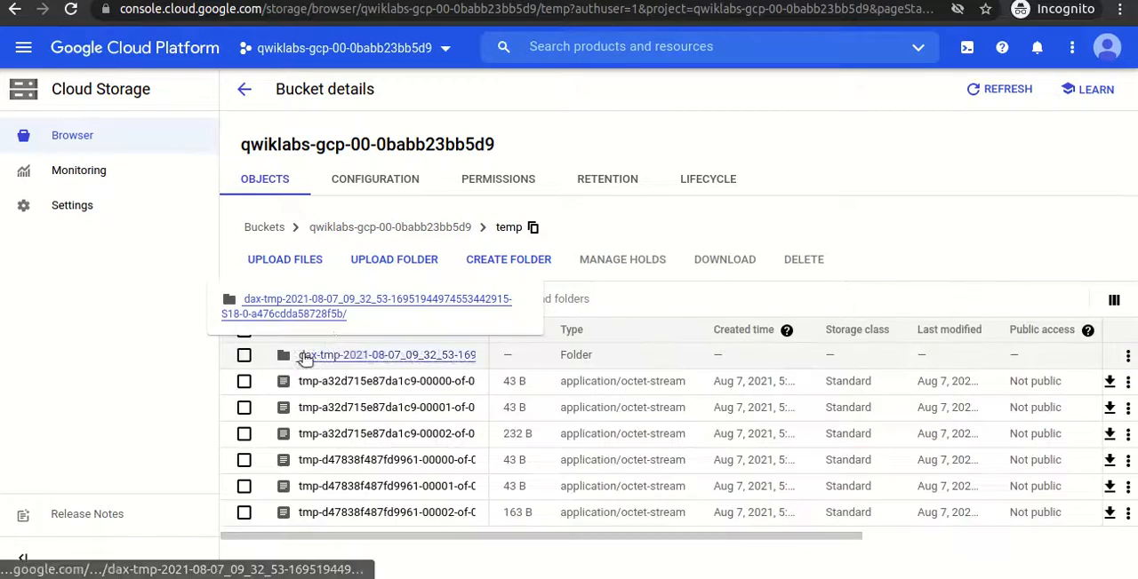
click(244, 88)
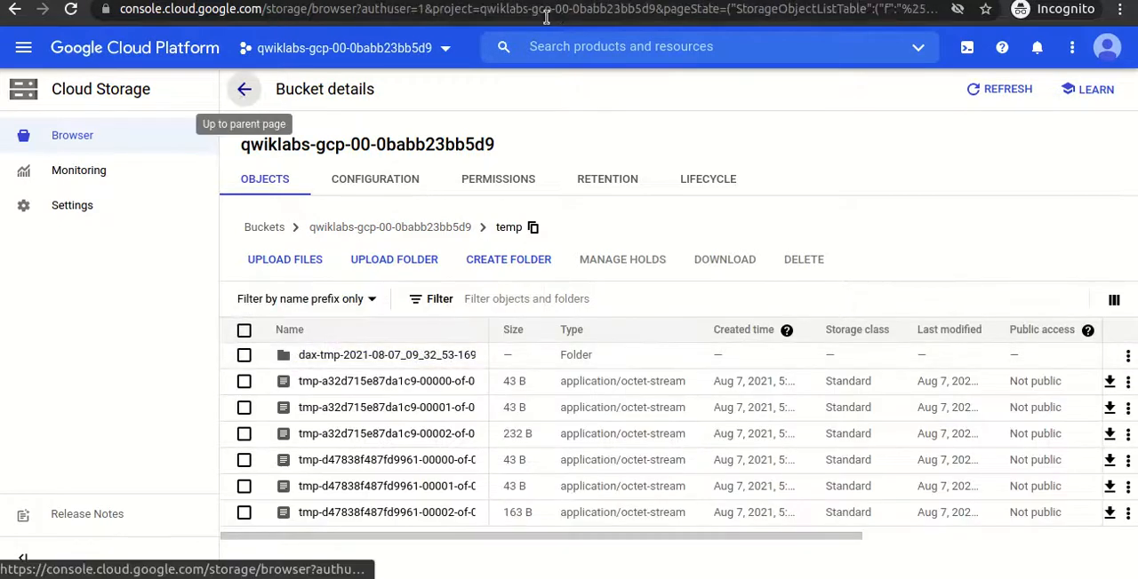
- Open the Compute Engine VM instances page in a new browser tab, closing the tutorial and hiding the info panel
click(249, 1)
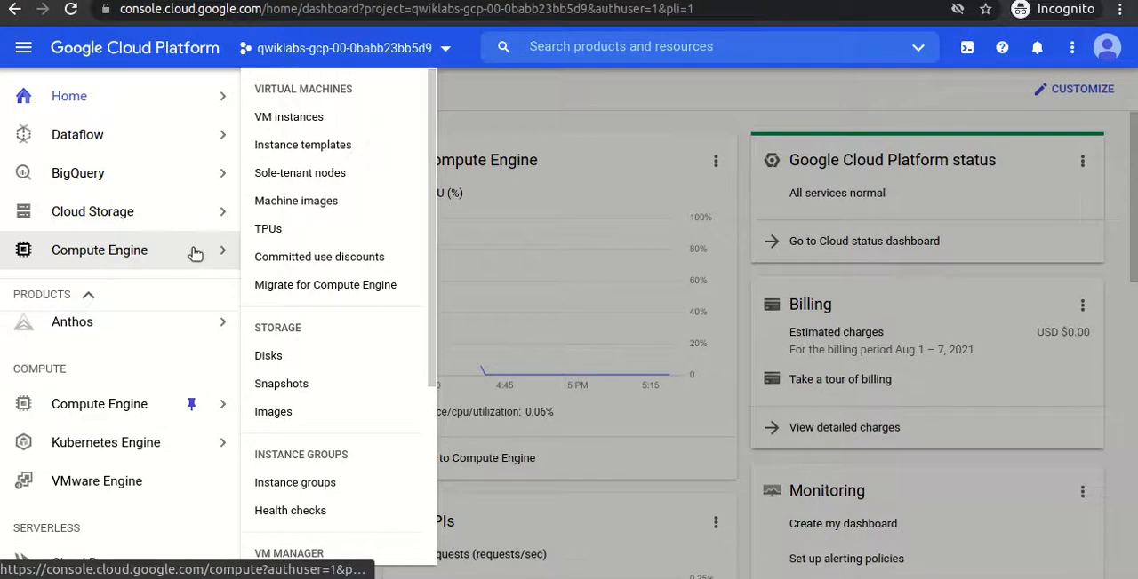
right_click(291, 132)
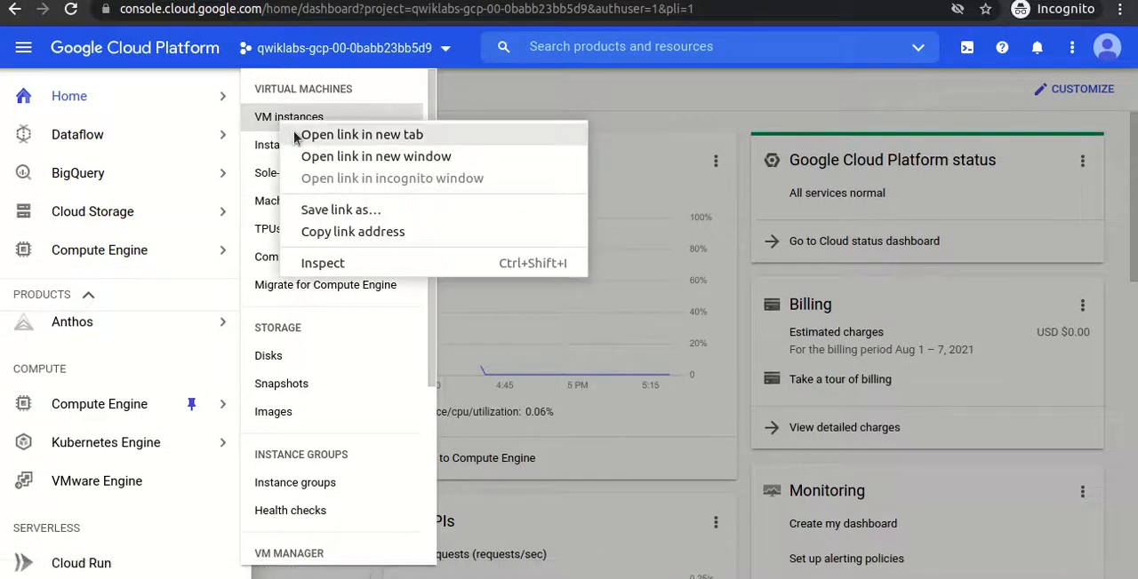
click(297, 135)
key(ctrl+Tab)
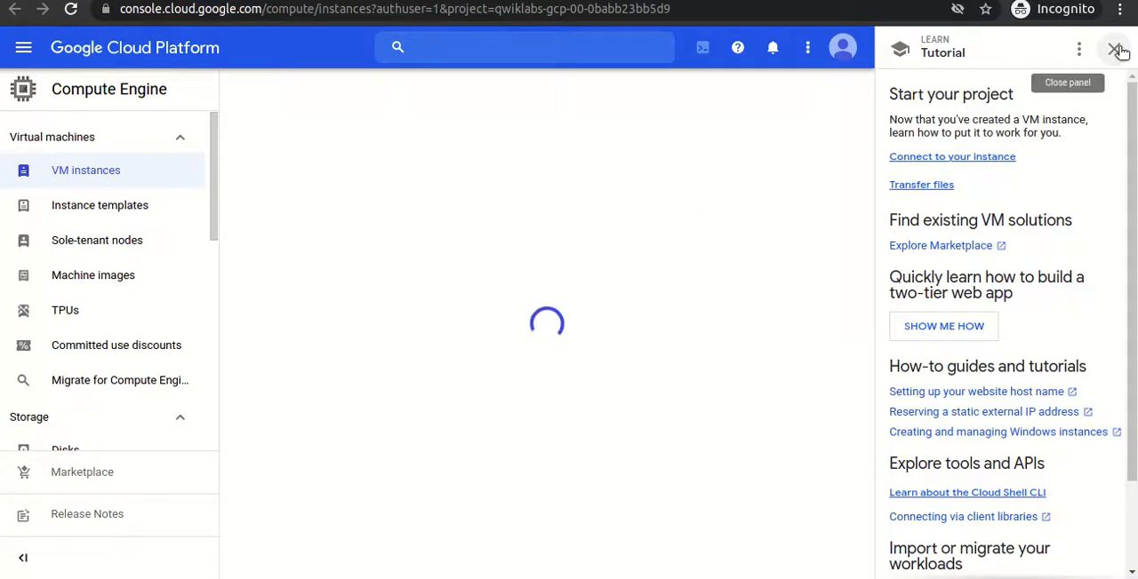
click(1116, 50)
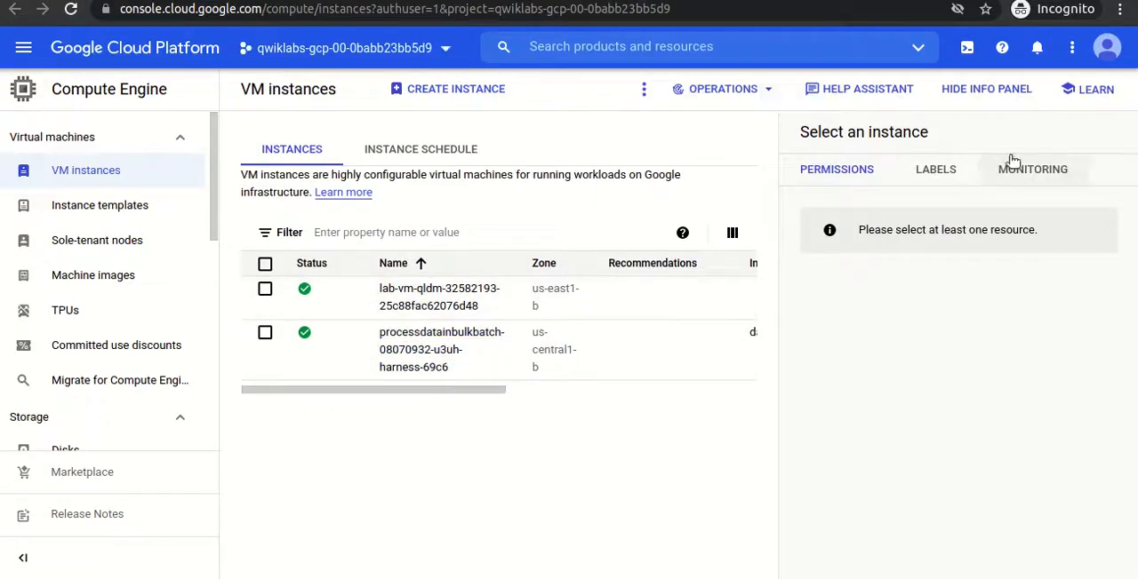
click(961, 96)
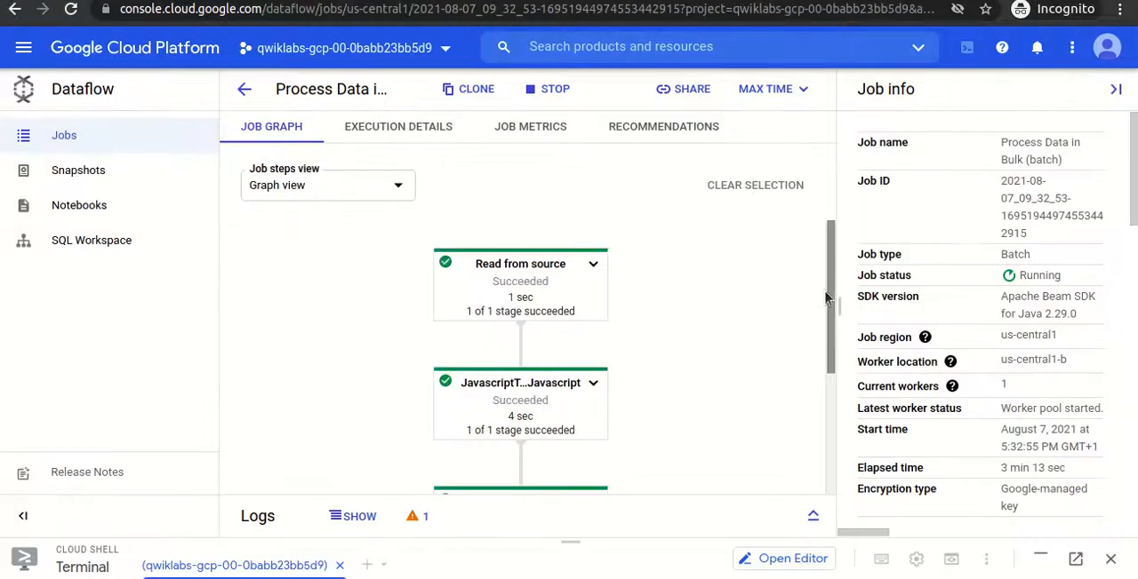
- Compare the batch job's progress in Dataflow with the reloaded VM instances list, ending on the Dataflow jobs list
mouse_move(827, 280)
mouse_down()
mouse_move(824, 460)
mouse_move(821, 279)
mouse_up()
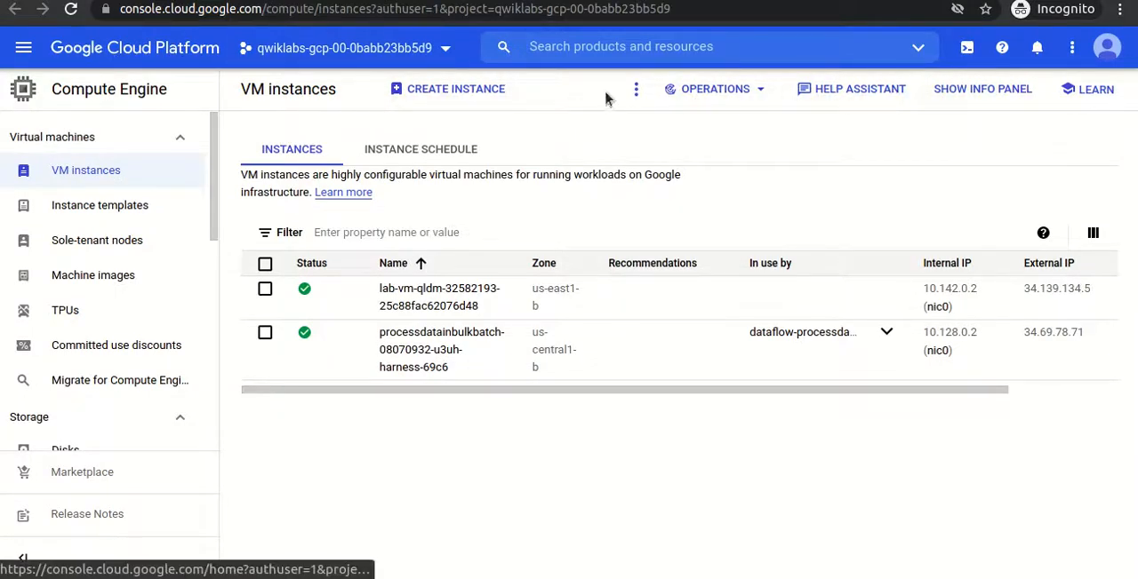
click(79, 14)
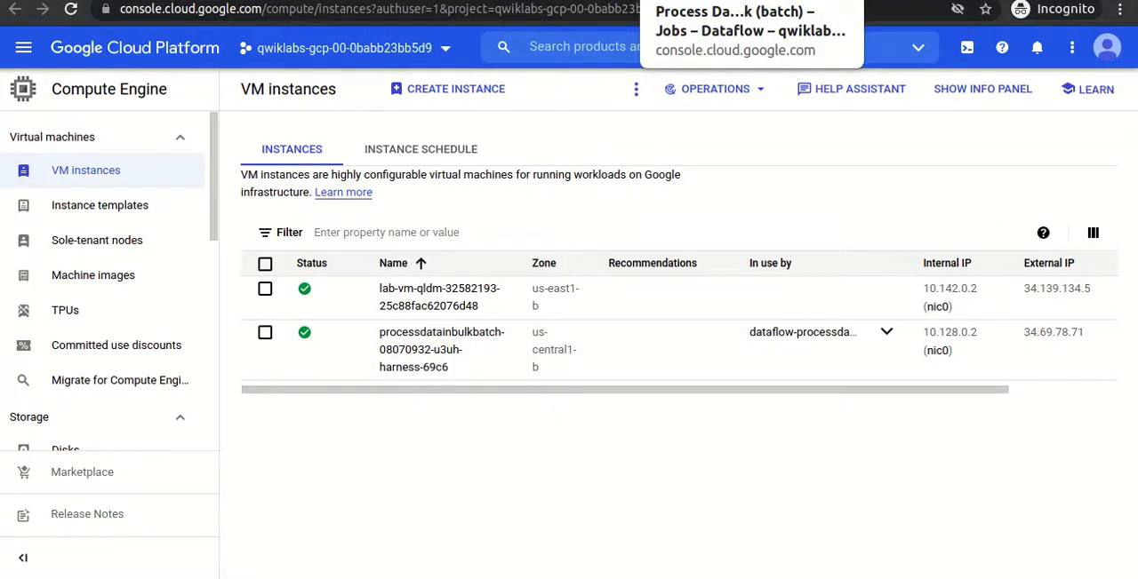
click(689, 0)
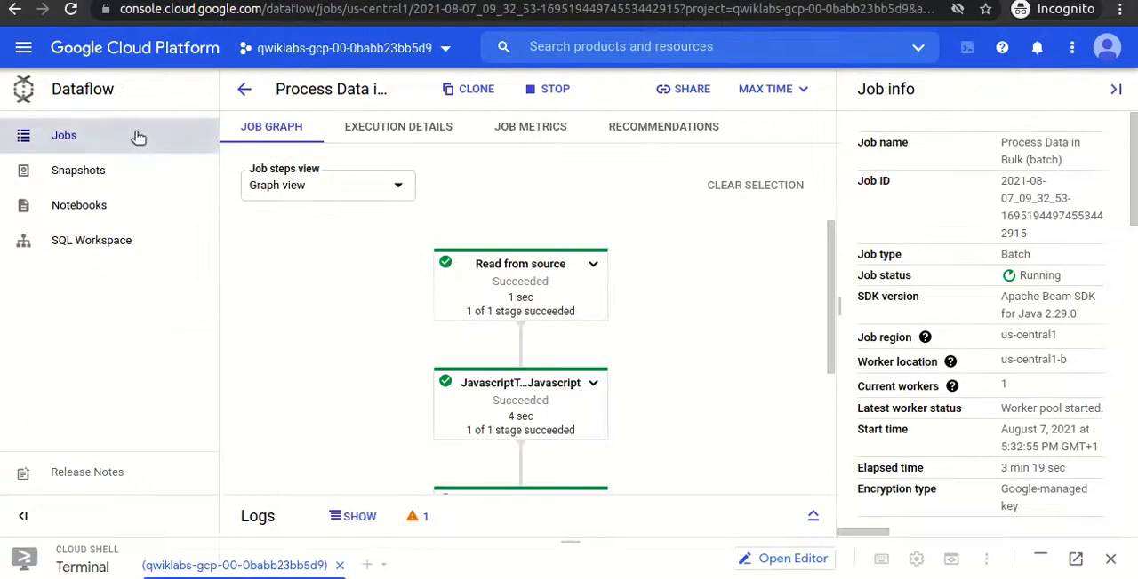
click(244, 89)
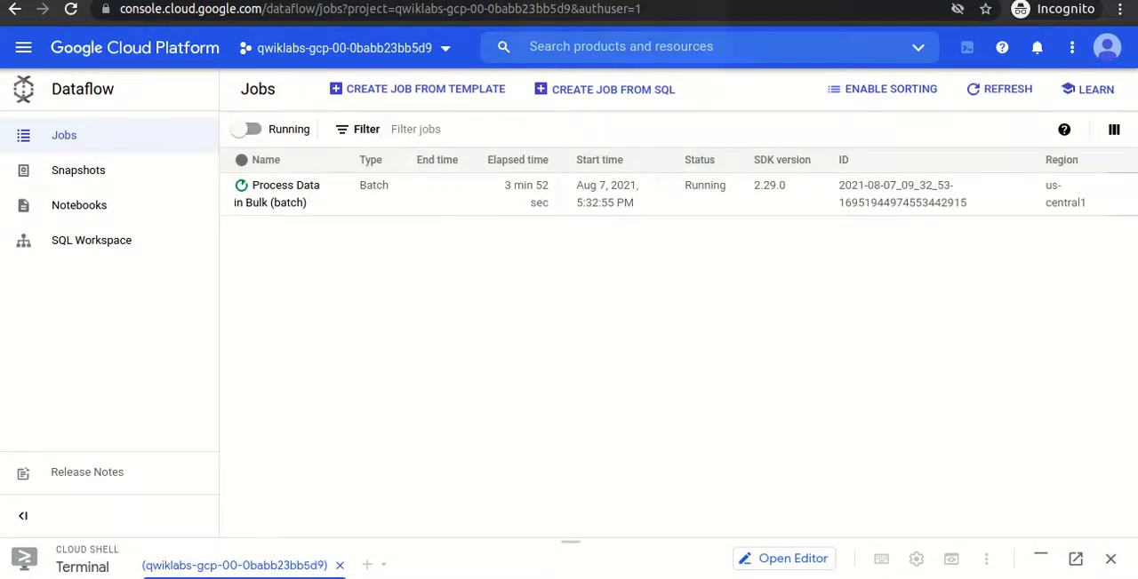
- Expand the project and its lab dataset in BigQuery and open the customers table
click(582, 0)
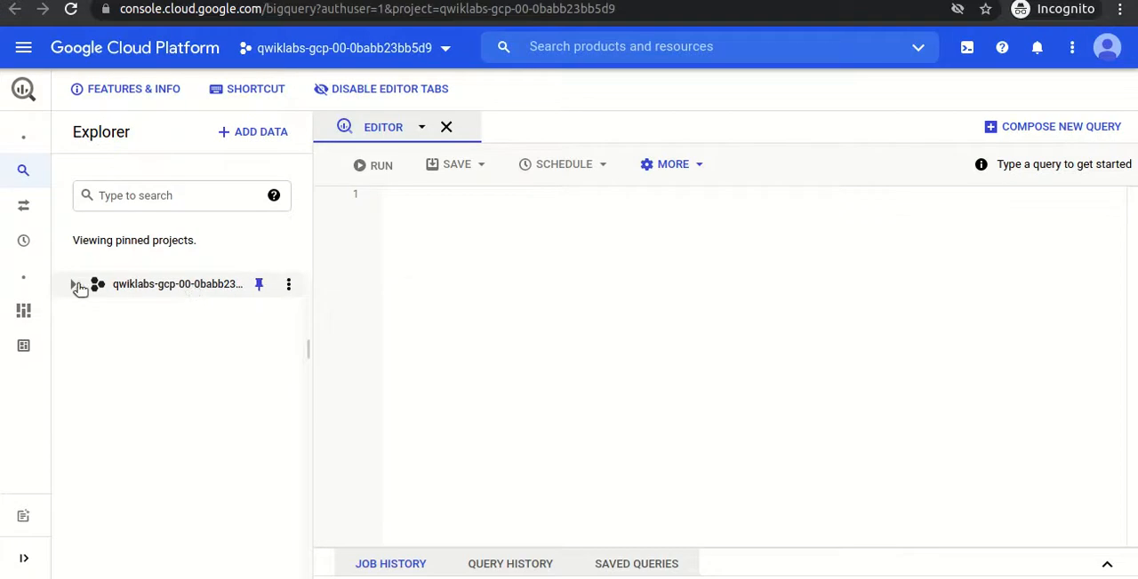
click(72, 284)
click(91, 311)
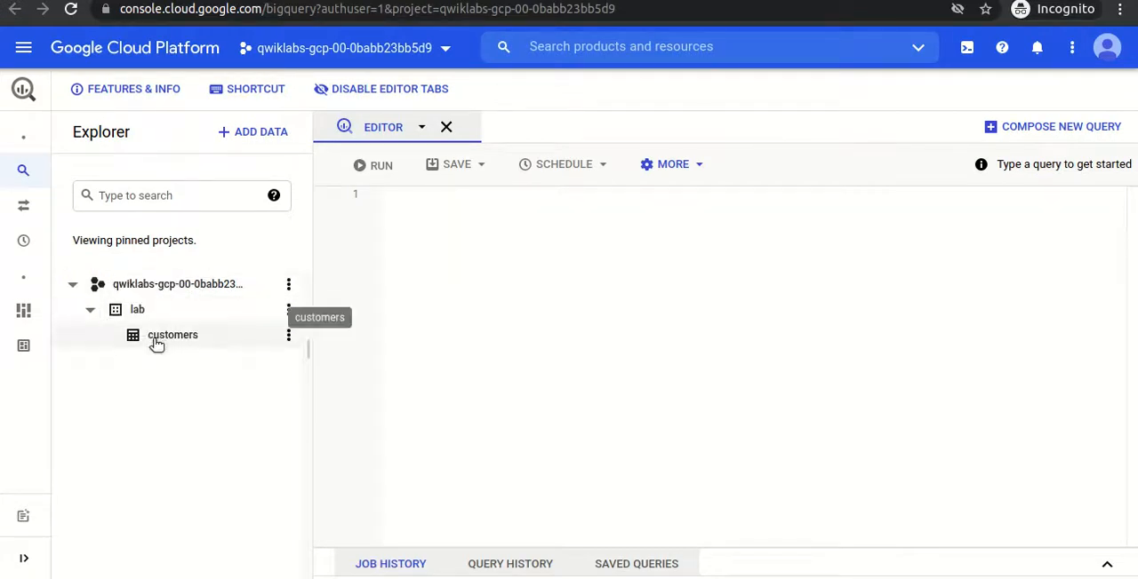
click(168, 335)
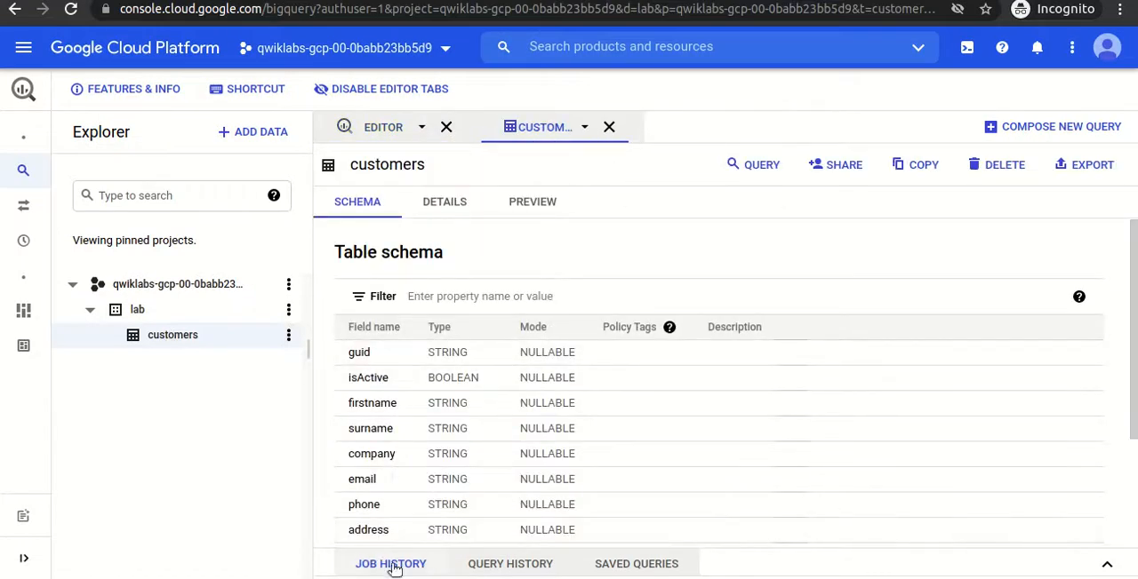
- Preview the customers table's rows and check its number of rows in the table details
click(529, 210)
drag(446, 503, 409, 505)
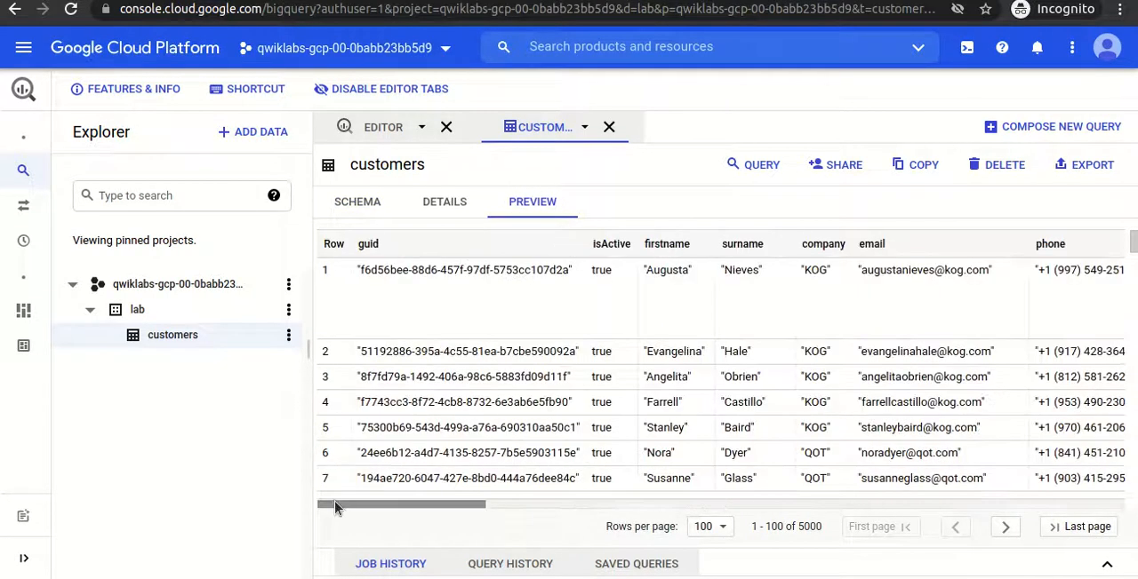
click(437, 205)
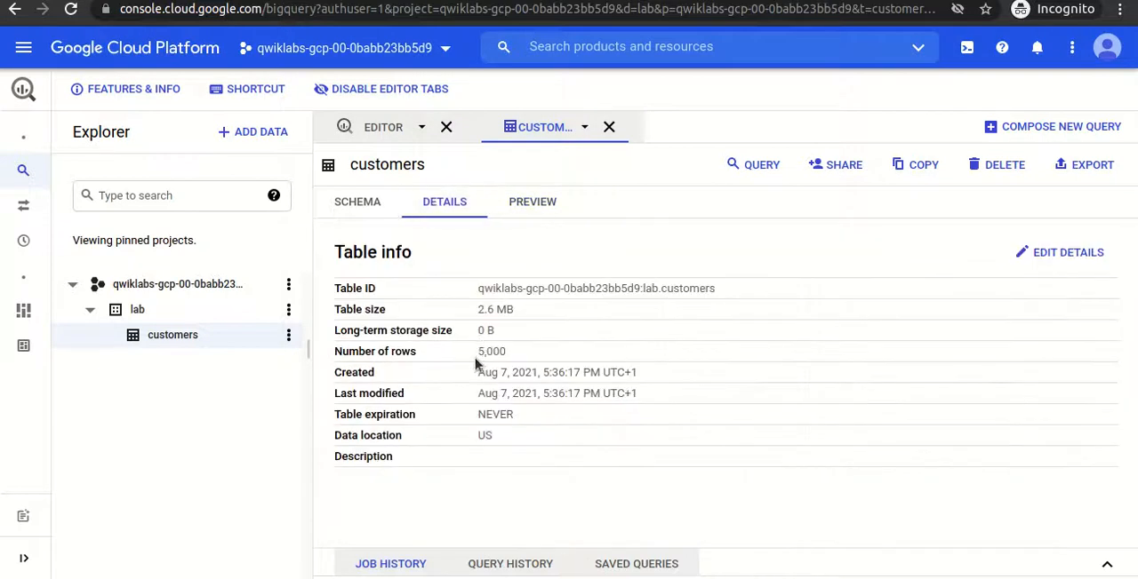
drag(476, 353, 520, 358)
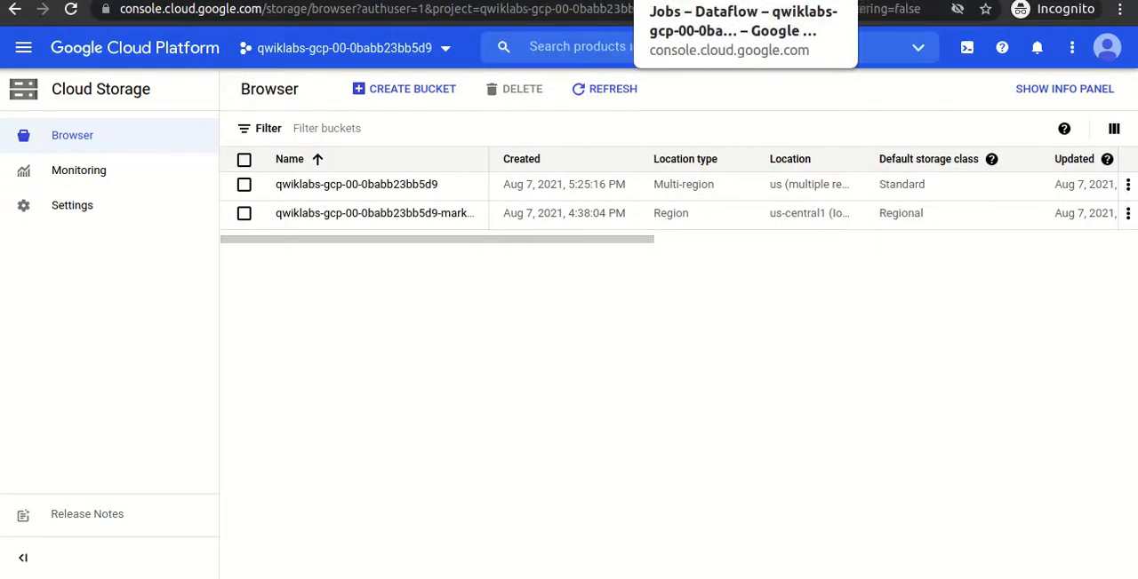
- Open the Process Data in Bulk (batch) job in Dataflow and examine the stage progress in its execution details
click(764, 2)
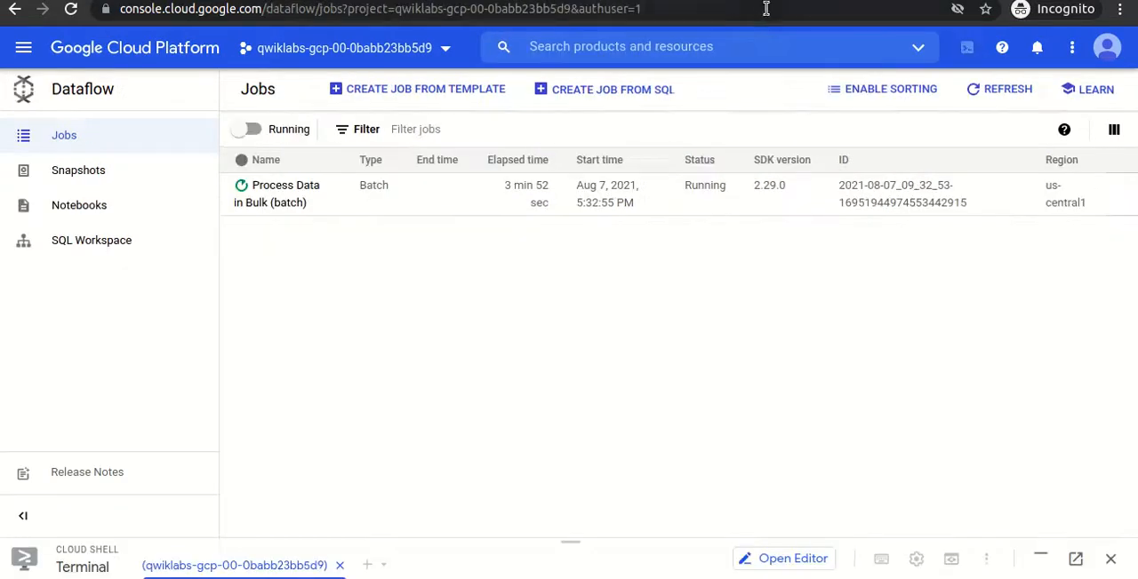
click(269, 207)
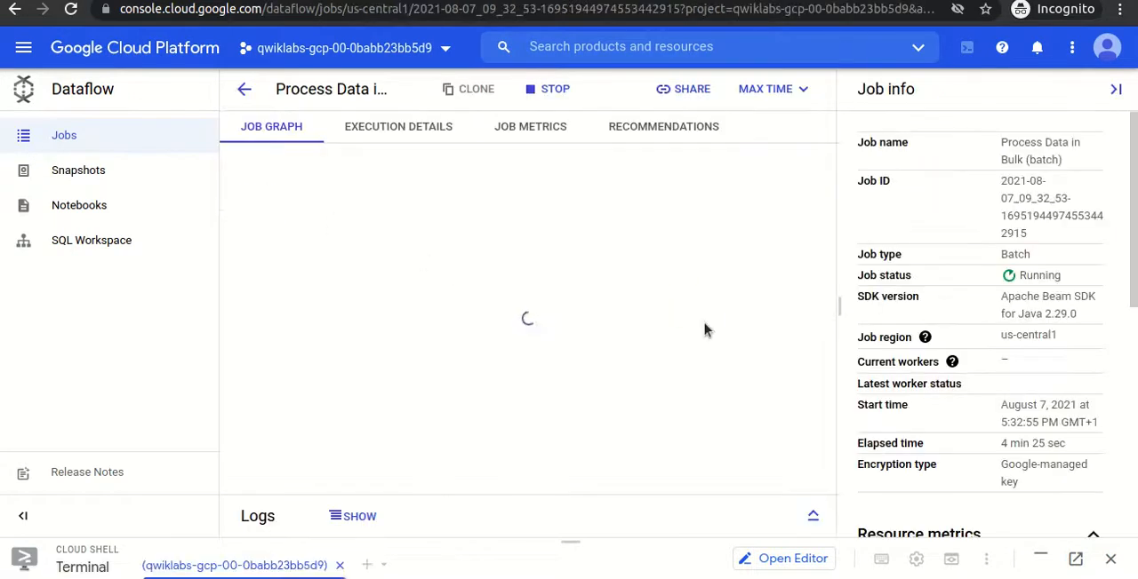
click(402, 126)
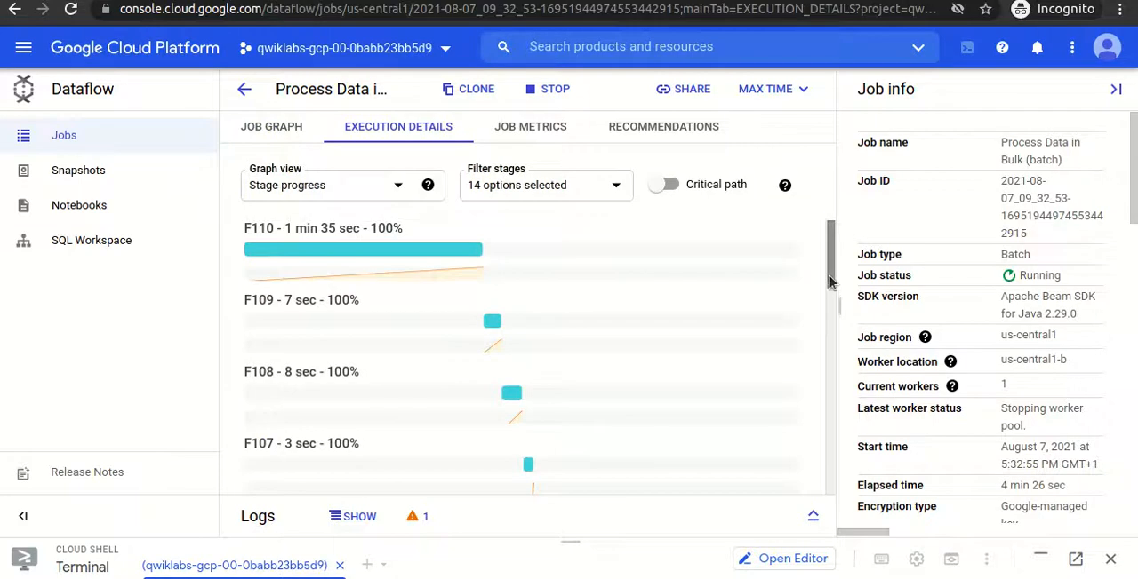
drag(829, 279, 818, 540)
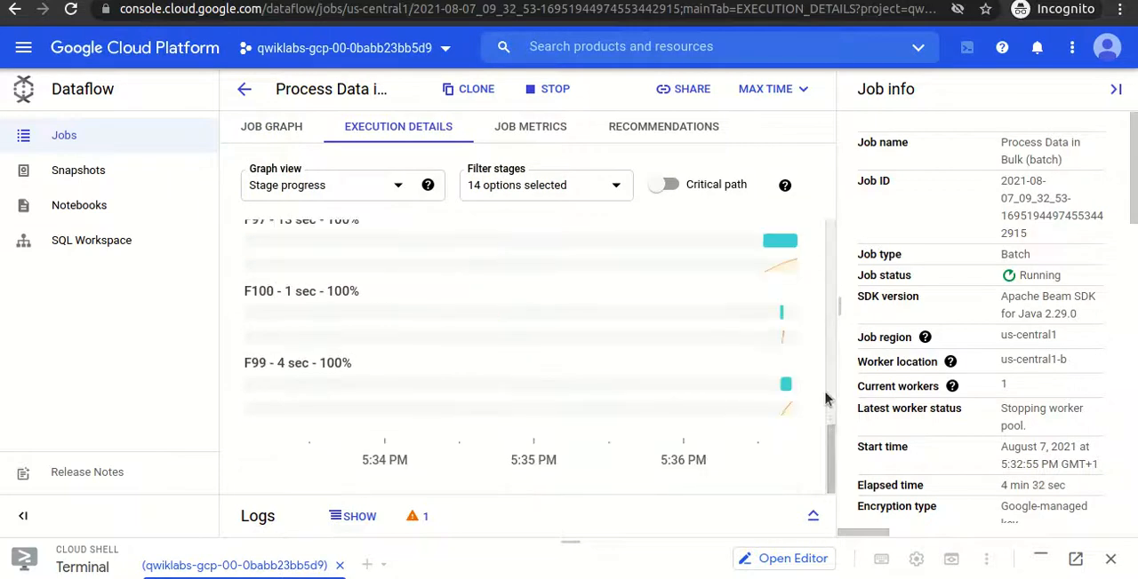
- Inspect the job graph through its final stage, expanding and collapsing the Insert into Bigquery step
click(303, 141)
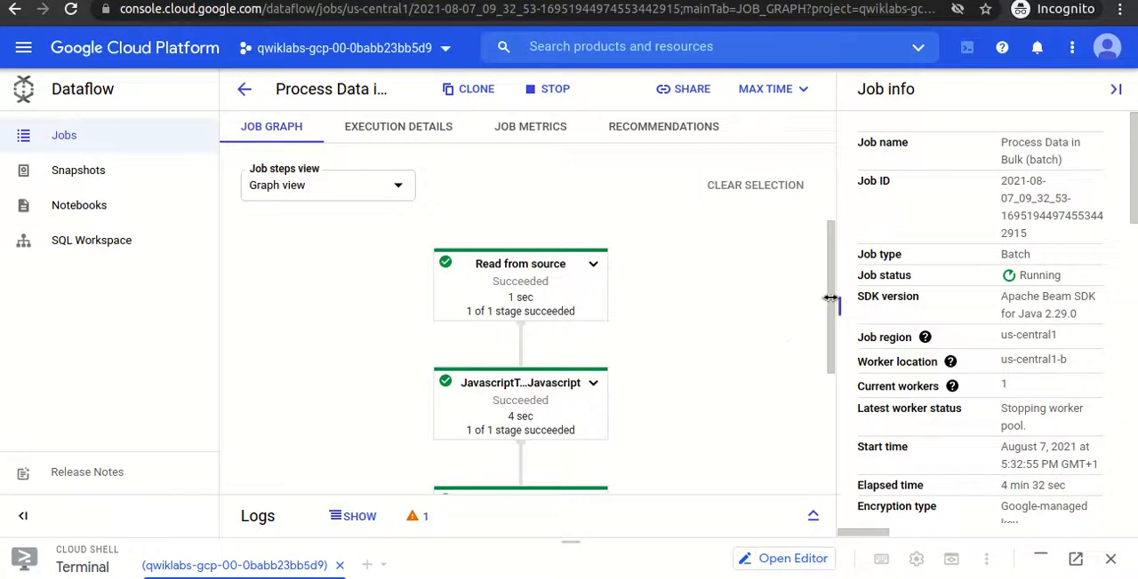
scroll(826, 329, down, 3)
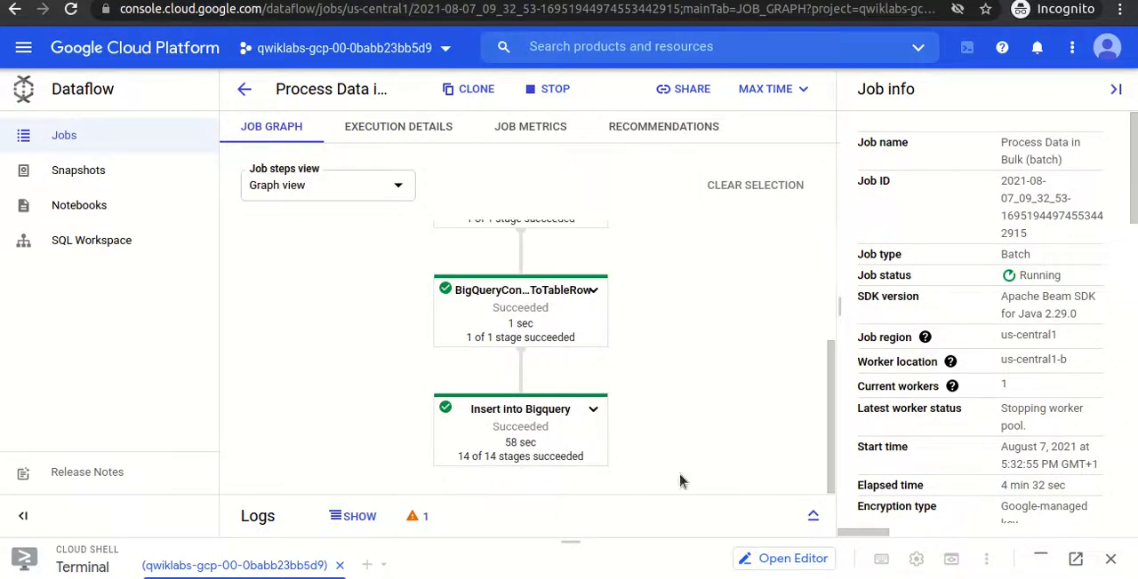
click(592, 411)
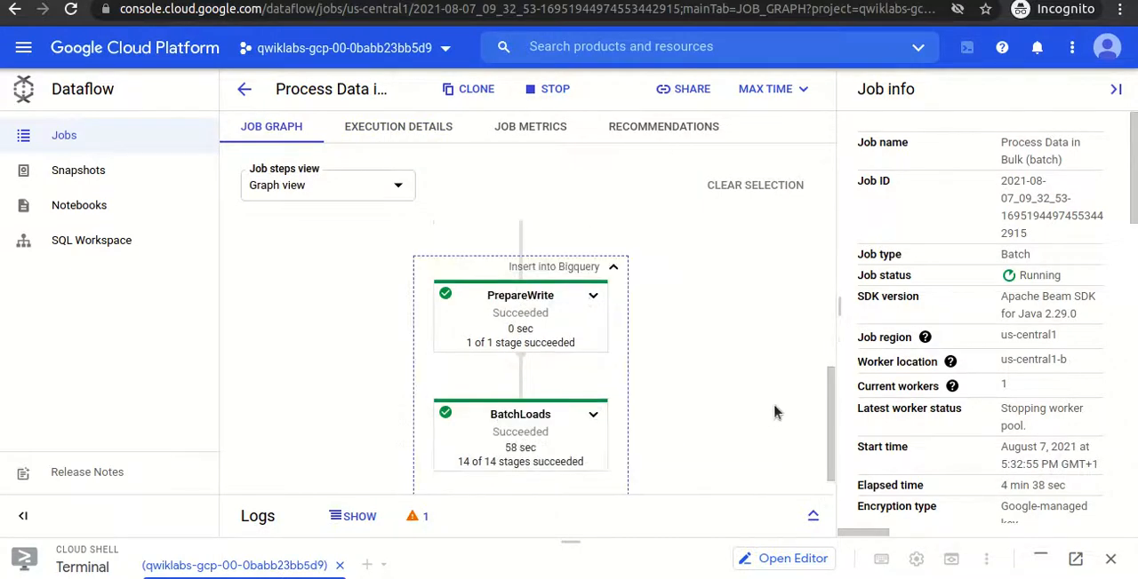
scroll(826, 382, down, 1)
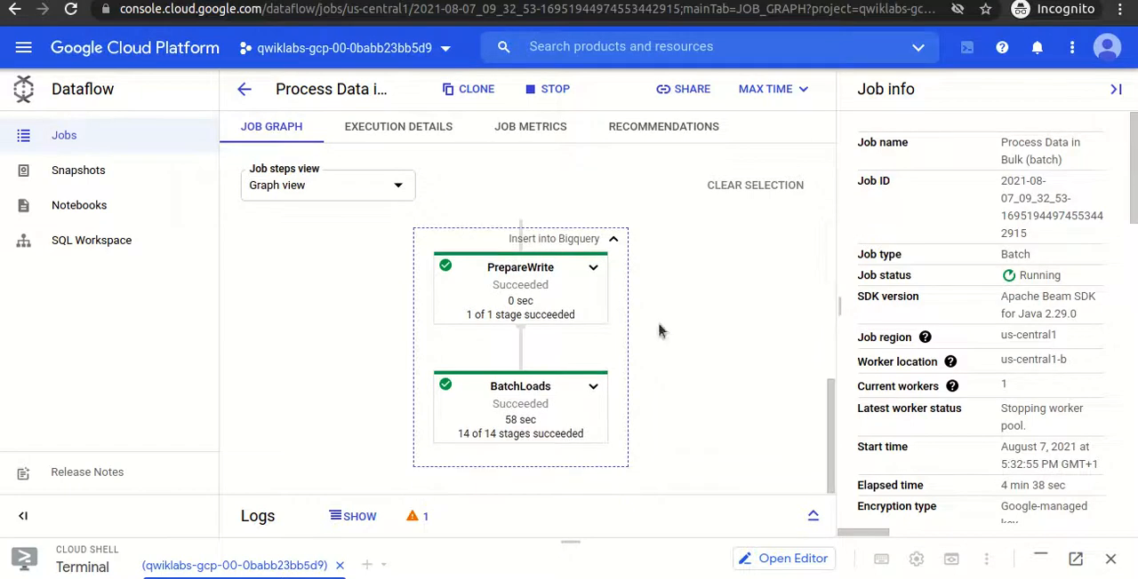
click(614, 240)
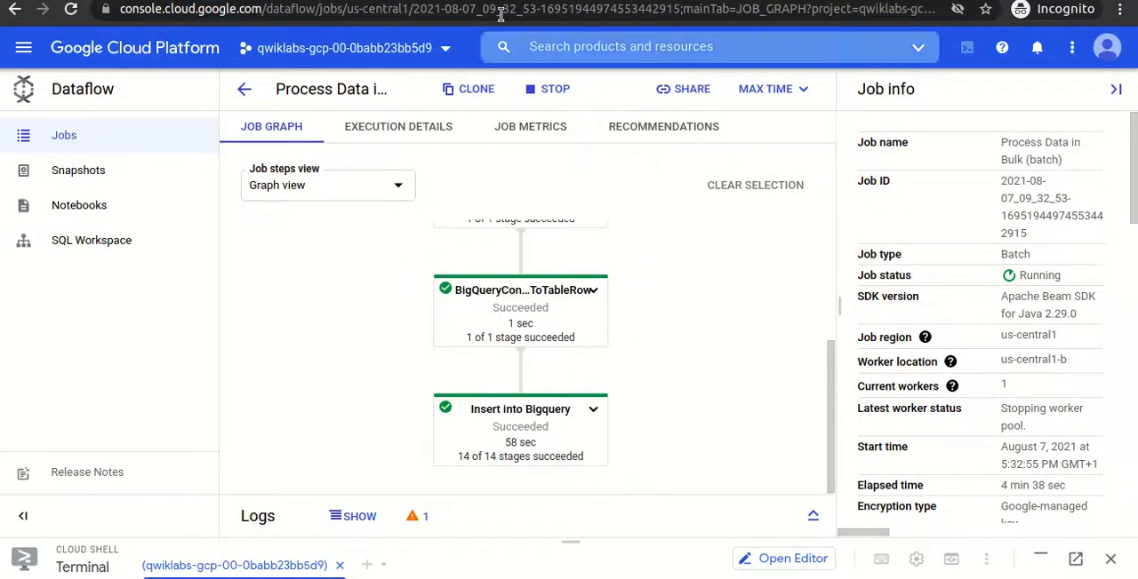
- Reload the Compute Engine VM instances list to check the status of the Dataflow worker VM
click(542, 1)
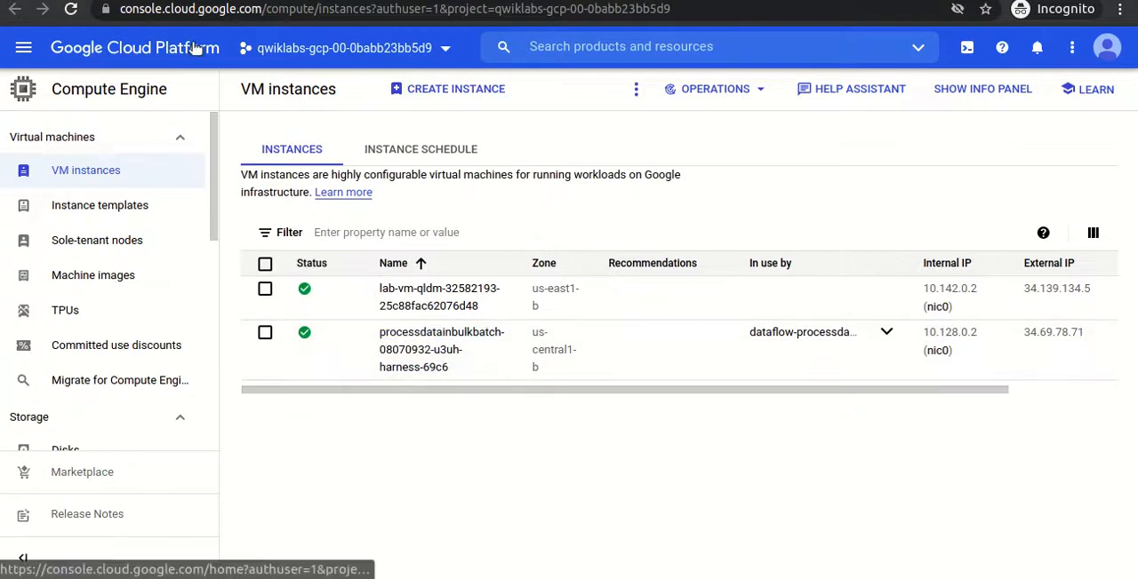
click(71, 9)
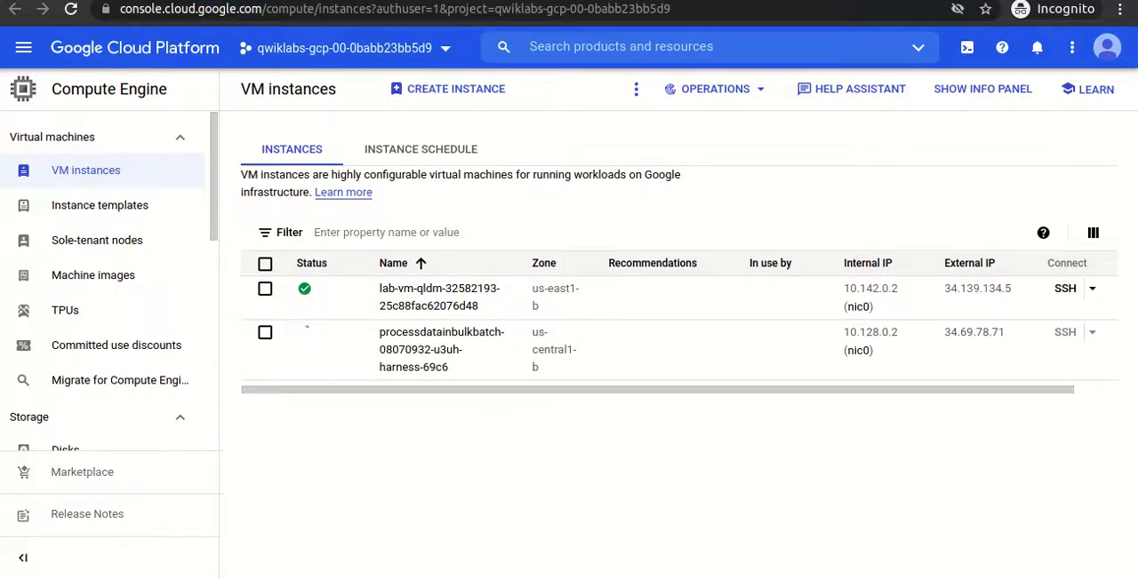
- Run the progress check for the "Data successfully loaded into BigQuery" objective on the Qwiklabs lab page
key(ctrl+shift+Tab)
click(675, 397)
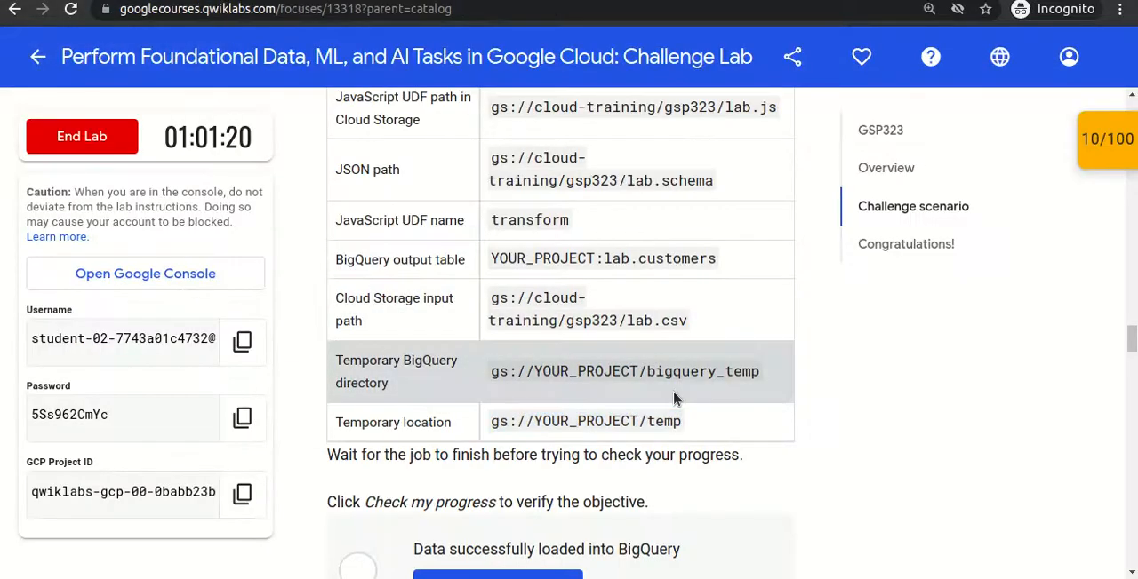
scroll(674, 393, down, 1)
scroll(674, 393, down, 2)
click(535, 413)
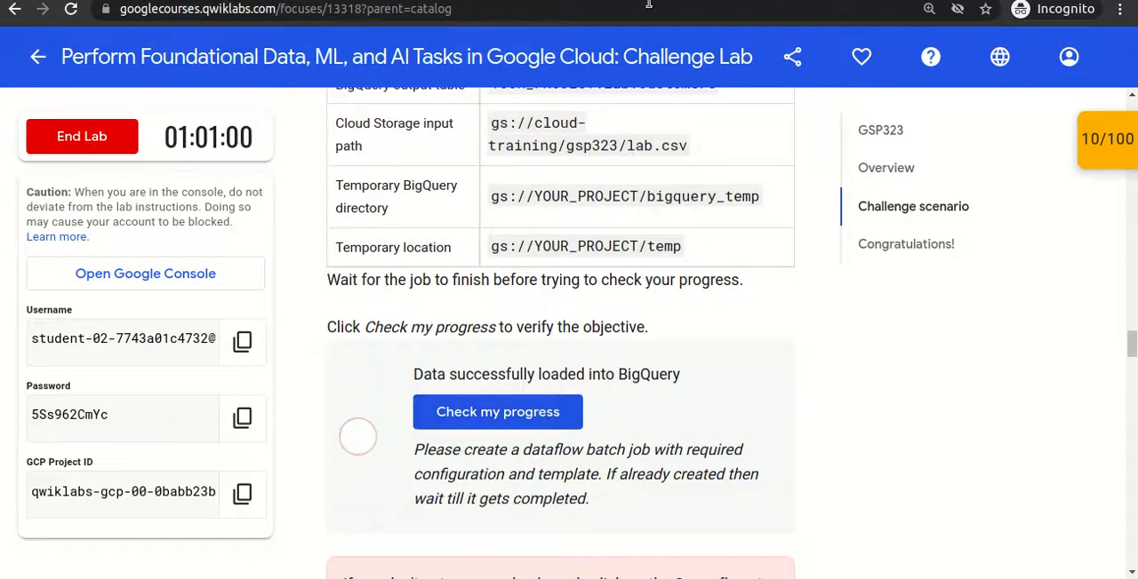
- Return to the Dataflow jobs list and refresh it to check the batch job's status
click(695, 1)
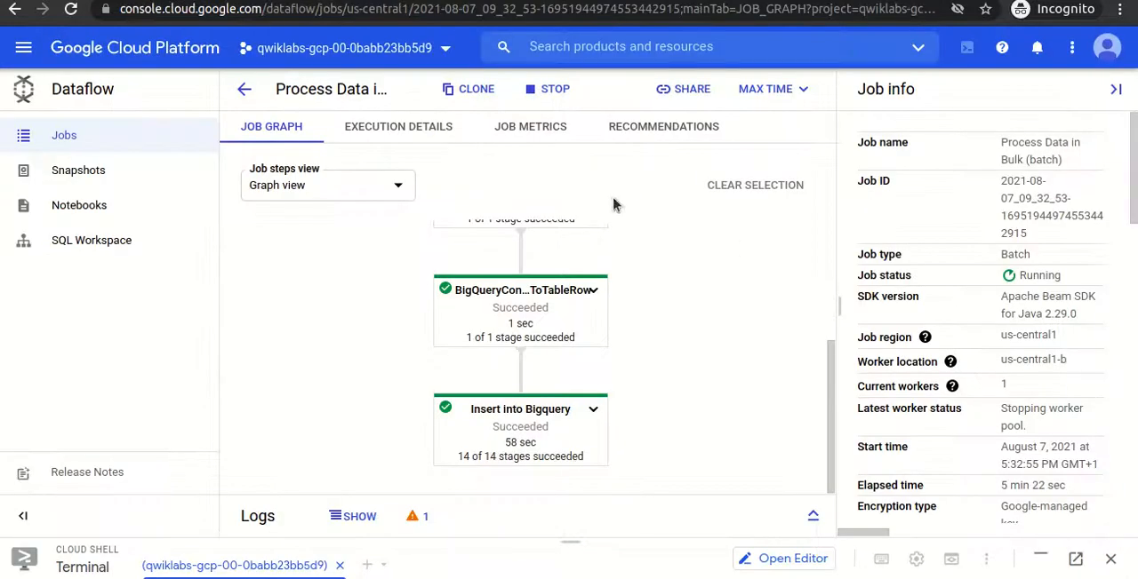
click(247, 92)
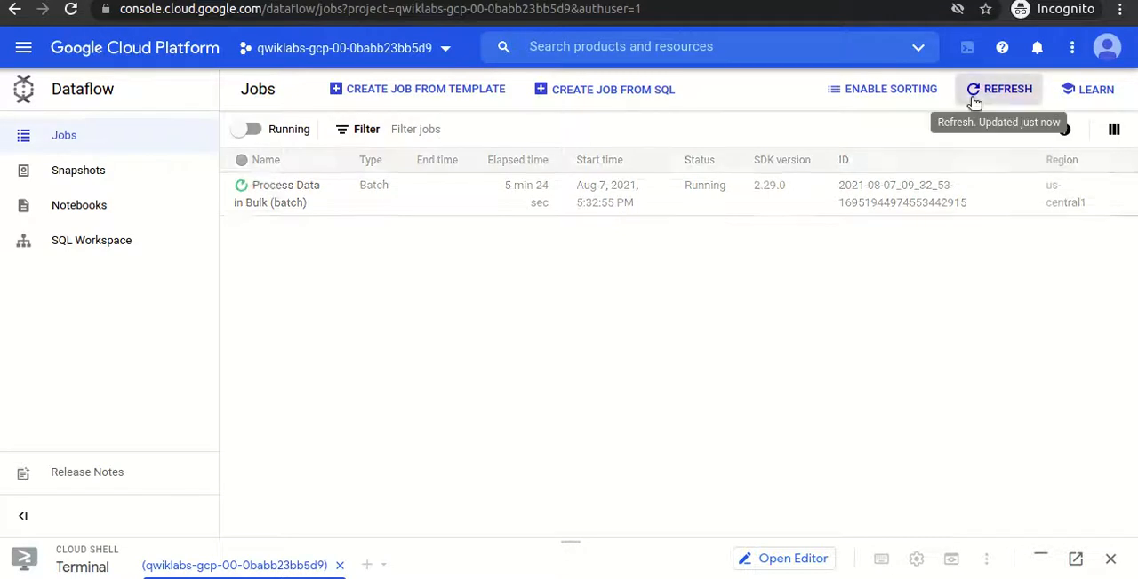
click(974, 103)
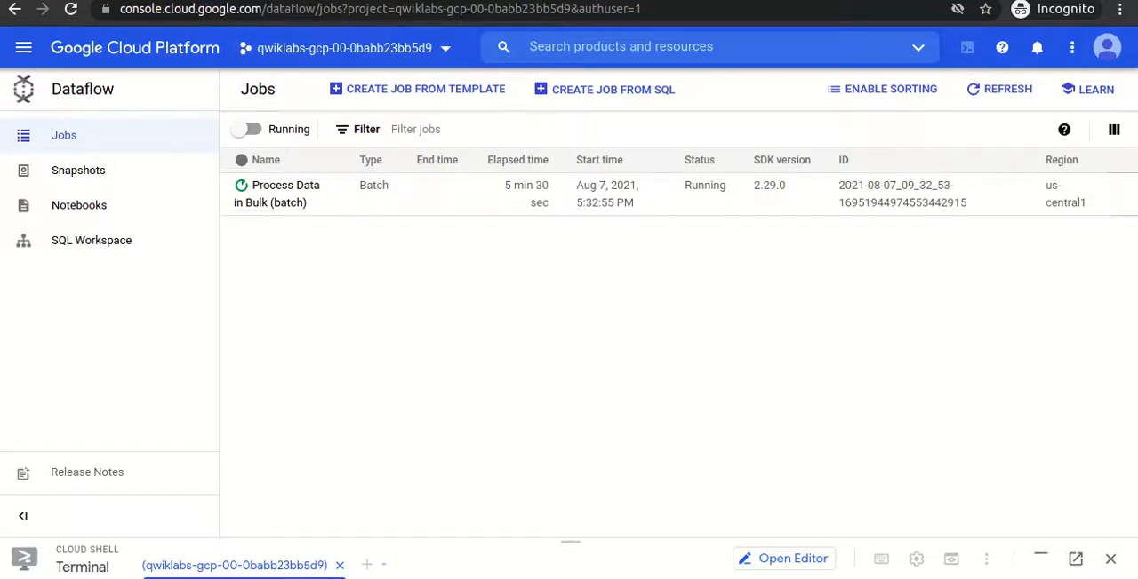
- Review the Task 1 instructions for the Dataflow job on the Qwiklabs lab page
click(338, 0)
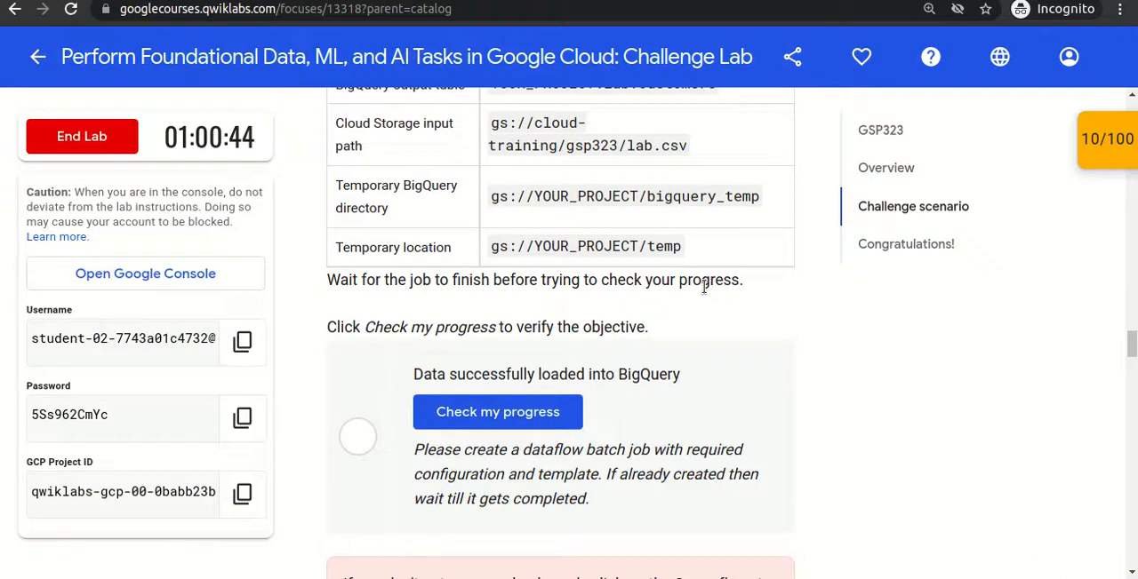
scroll(704, 287, up, 5)
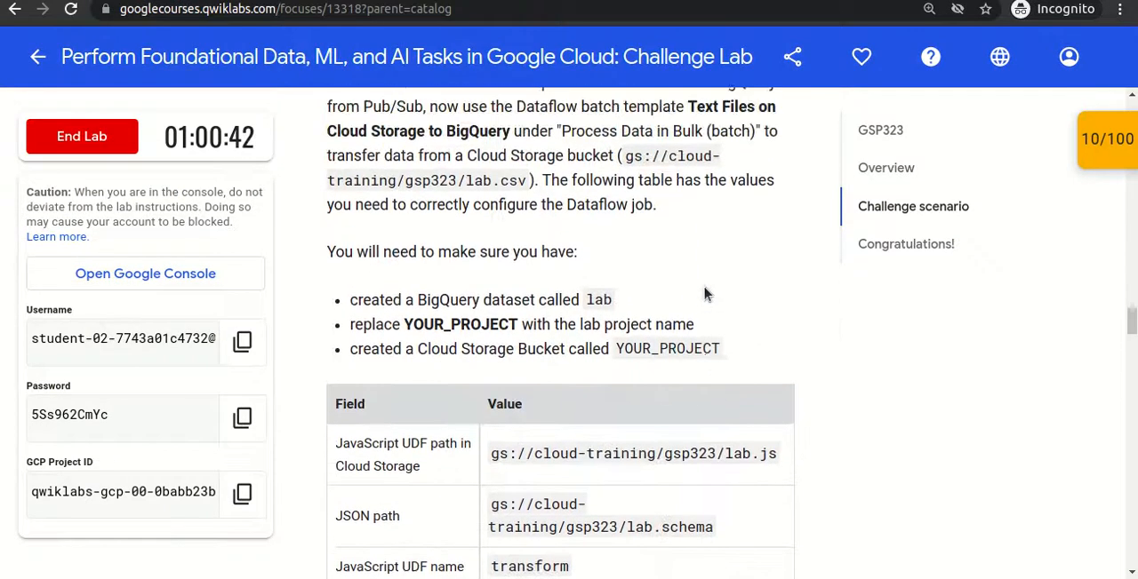
scroll(707, 294, up, 3)
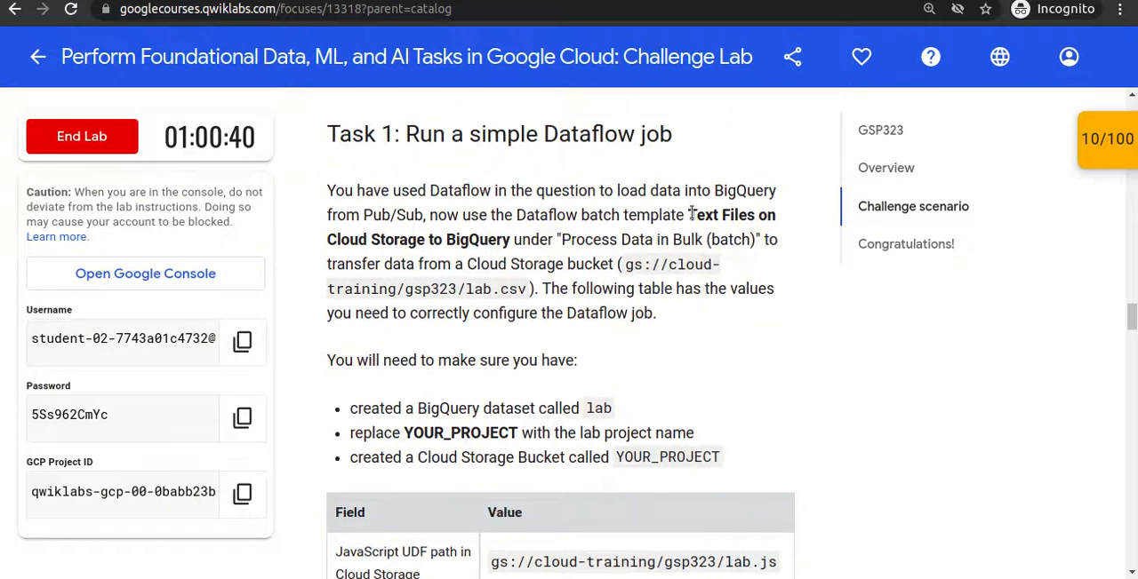
- Review the Task 1 template name and the table of Dataflow job parameter values on the lab page
drag(690, 214, 509, 240)
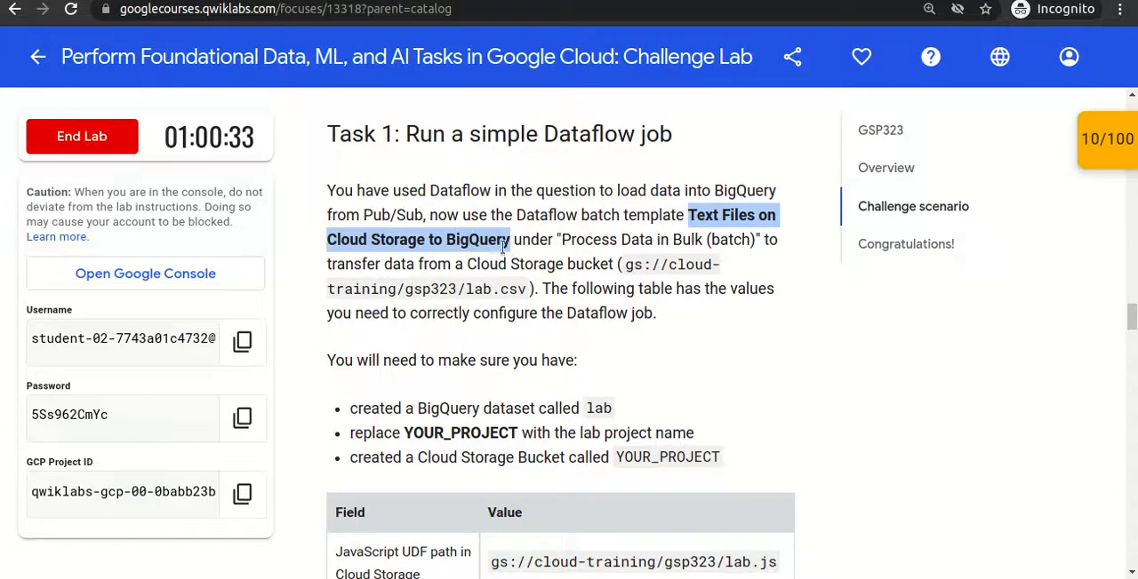
scroll(509, 256, down, 3)
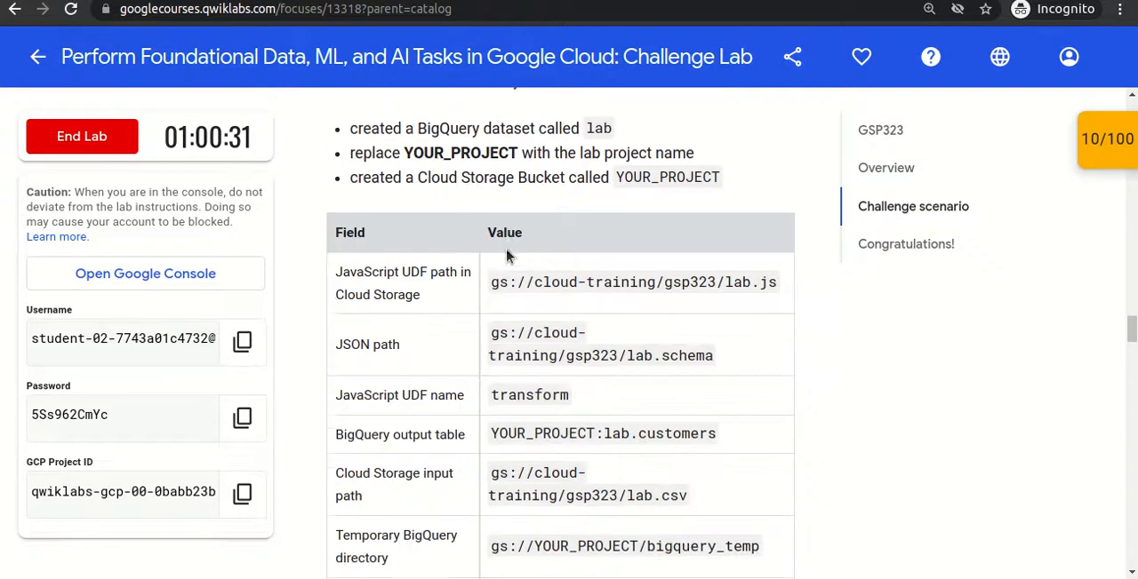
drag(491, 281, 664, 303)
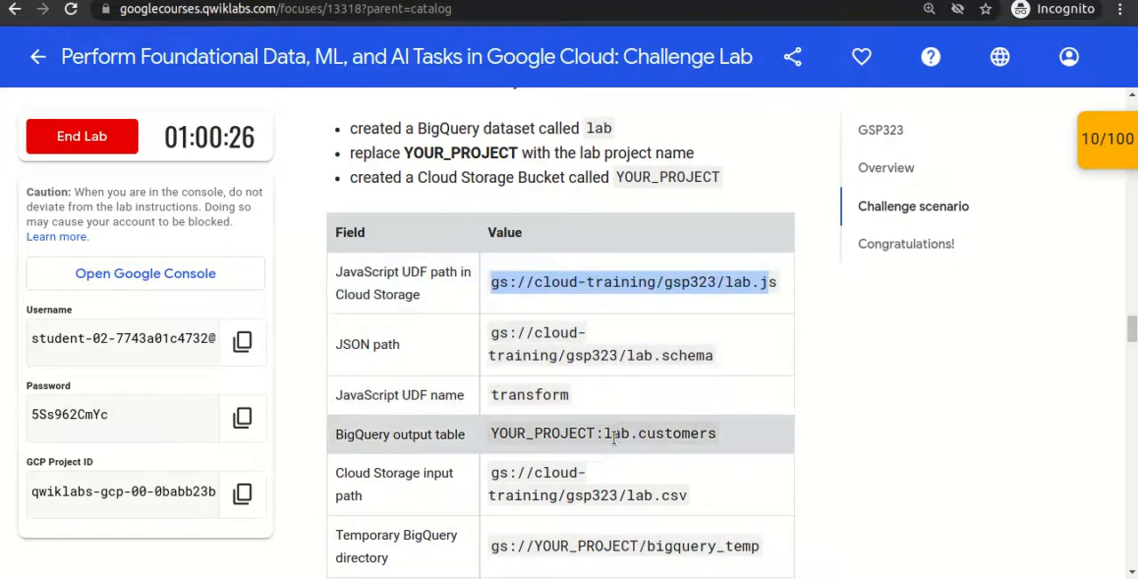
drag(490, 474, 682, 495)
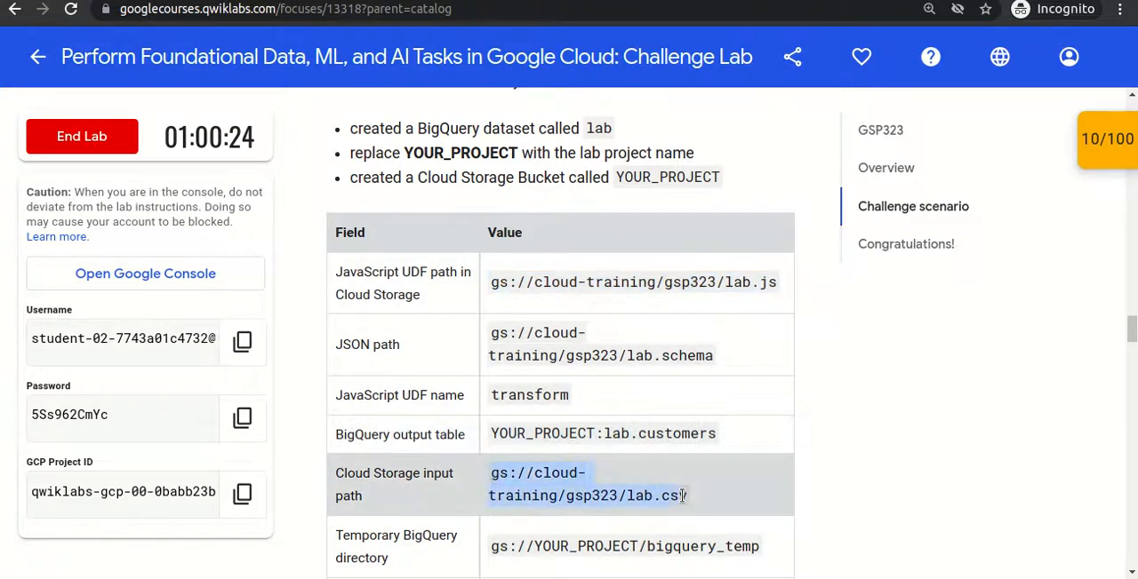
scroll(683, 495, down, 1)
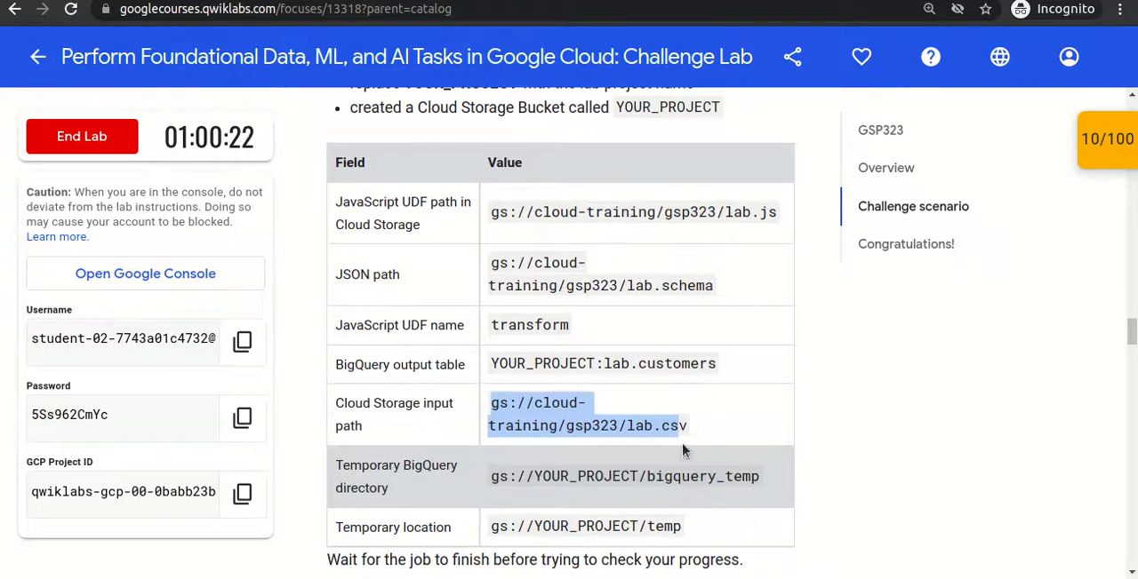
click(594, 469)
drag(490, 476, 693, 542)
click(694, 542)
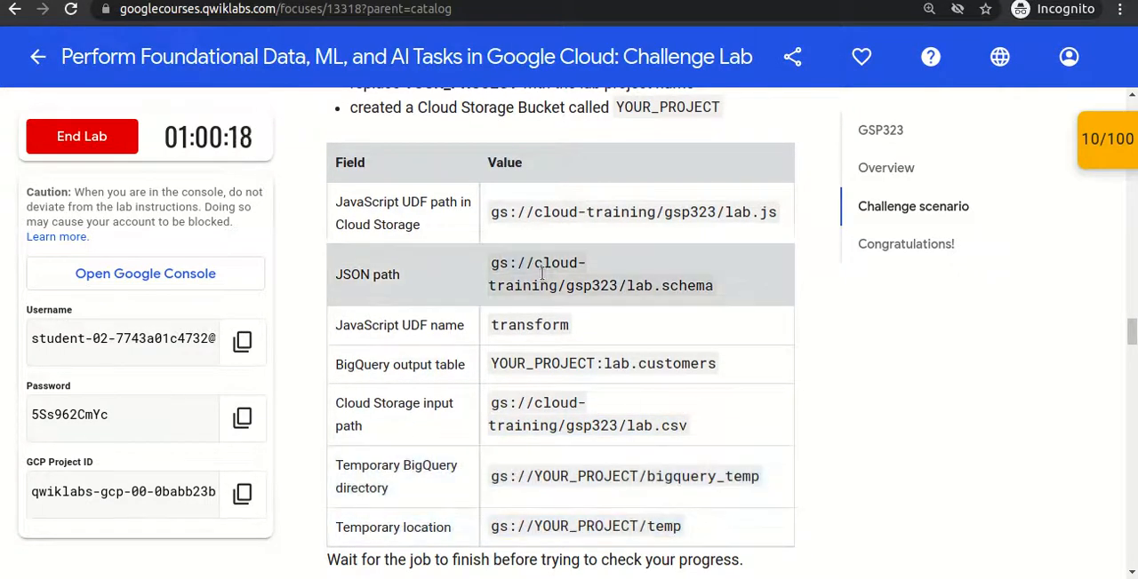
double_click(535, 336)
drag(490, 212, 762, 213)
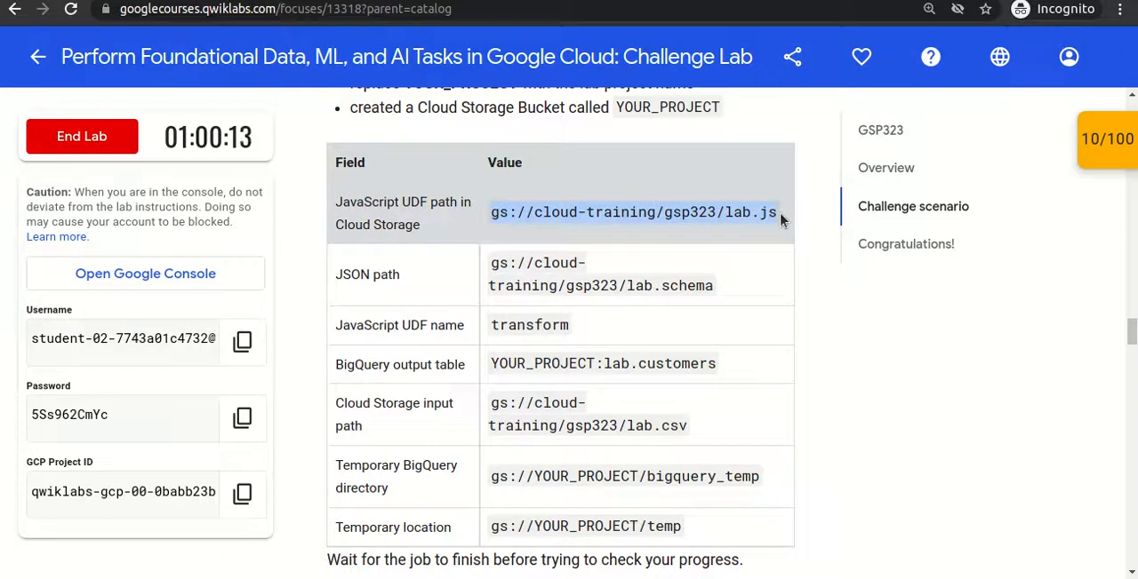
click(573, 272)
drag(485, 264, 729, 285)
scroll(731, 286, down, 5)
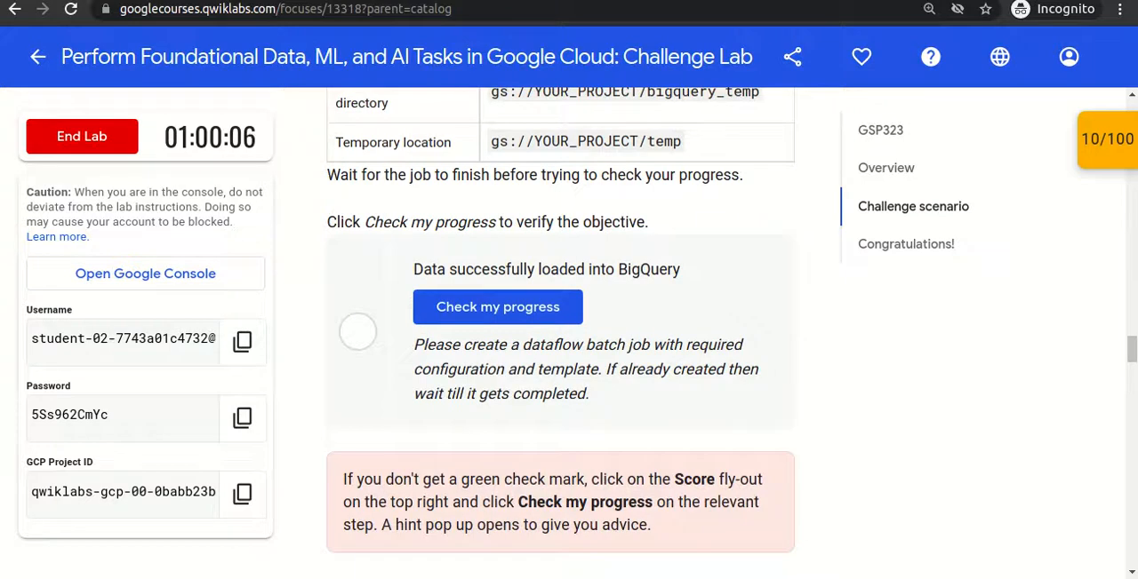
- Refresh the Dataflow jobs, Cloud Storage buckets and VM instances lists to check whether the batch job has finished
key(ctrl+Tab)
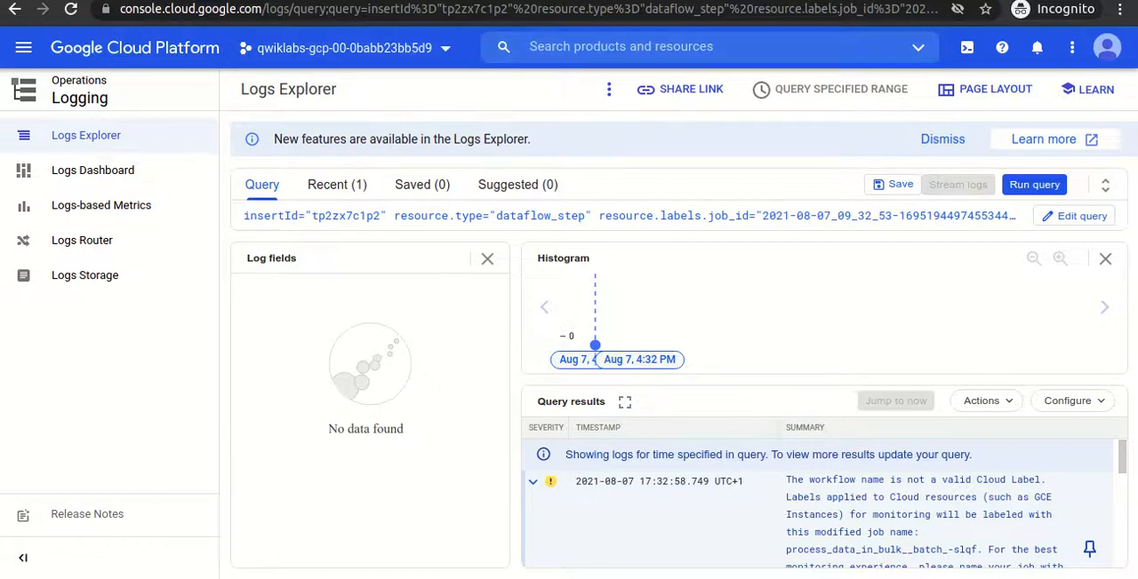
click(425, 1)
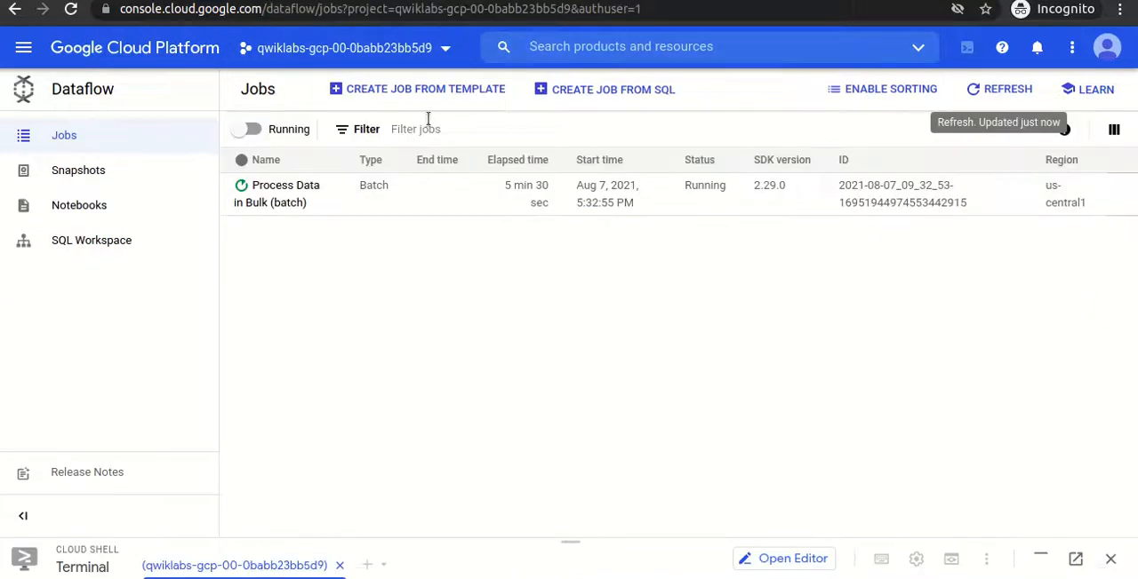
click(965, 88)
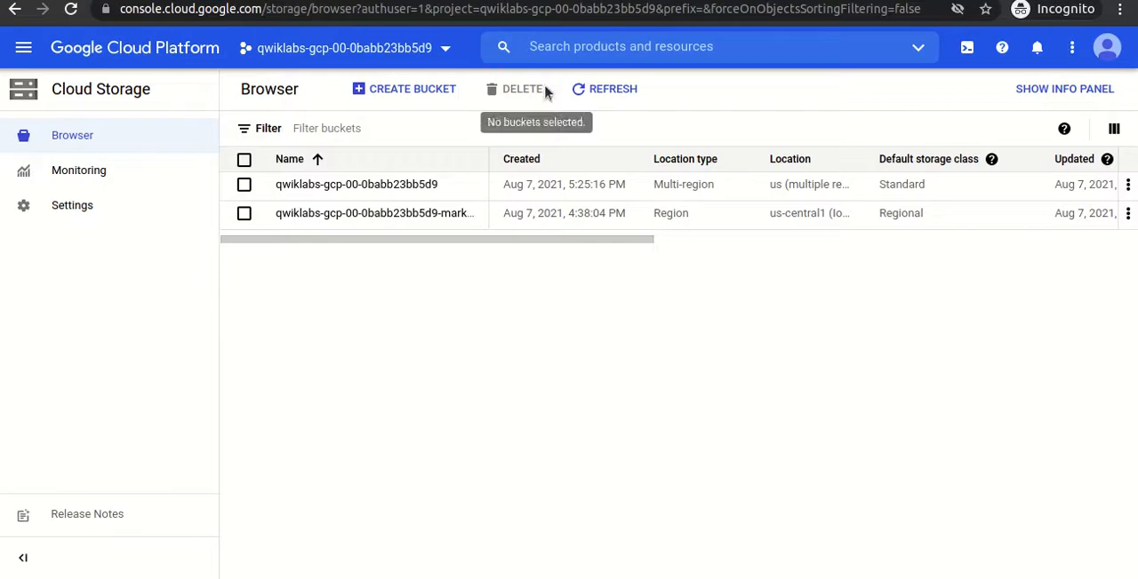
click(588, 88)
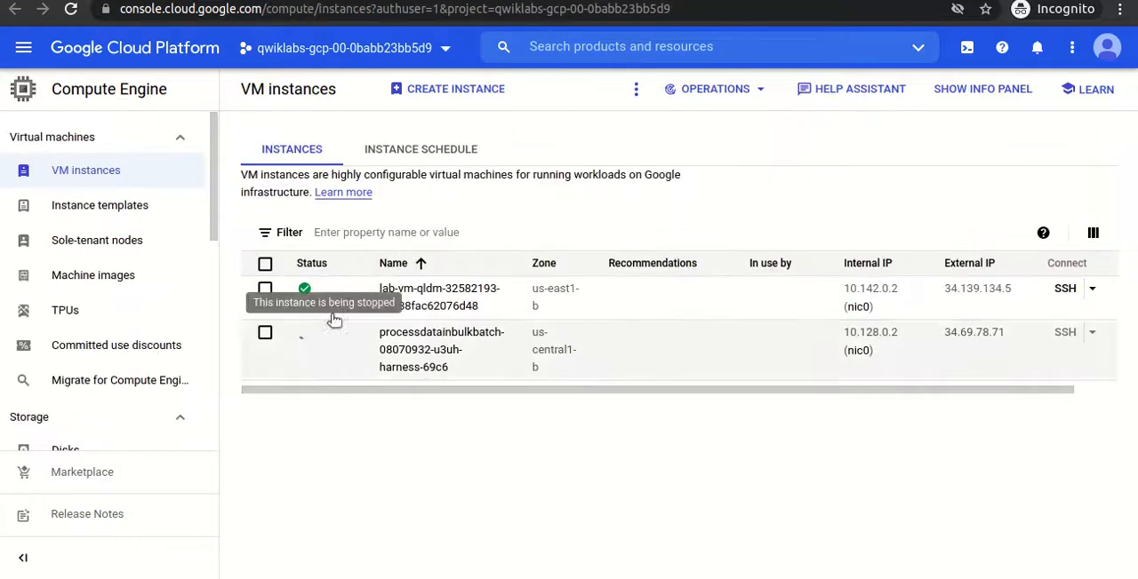
click(71, 11)
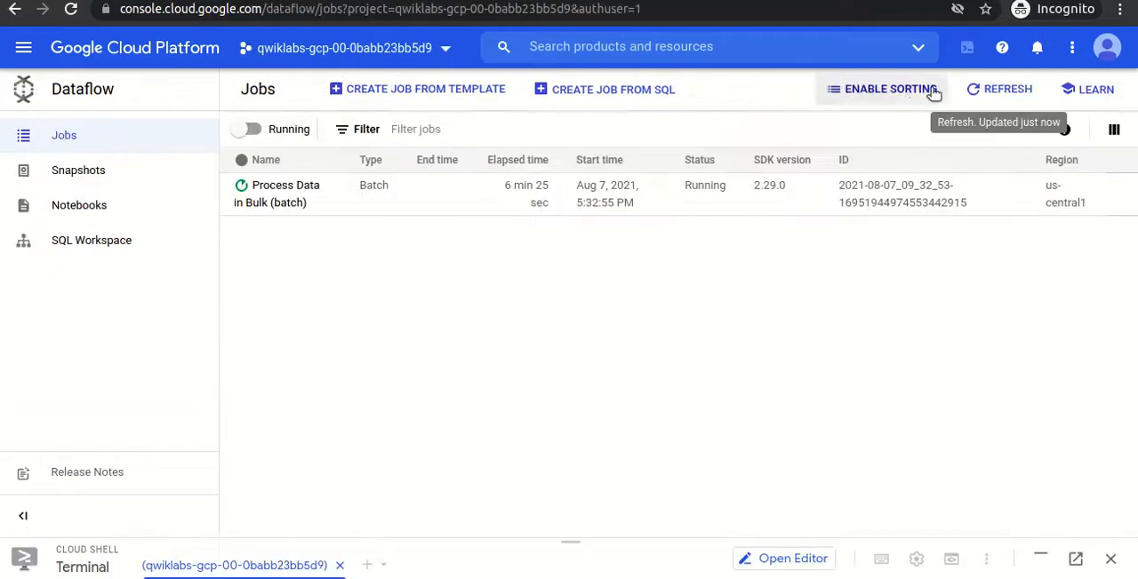
click(972, 89)
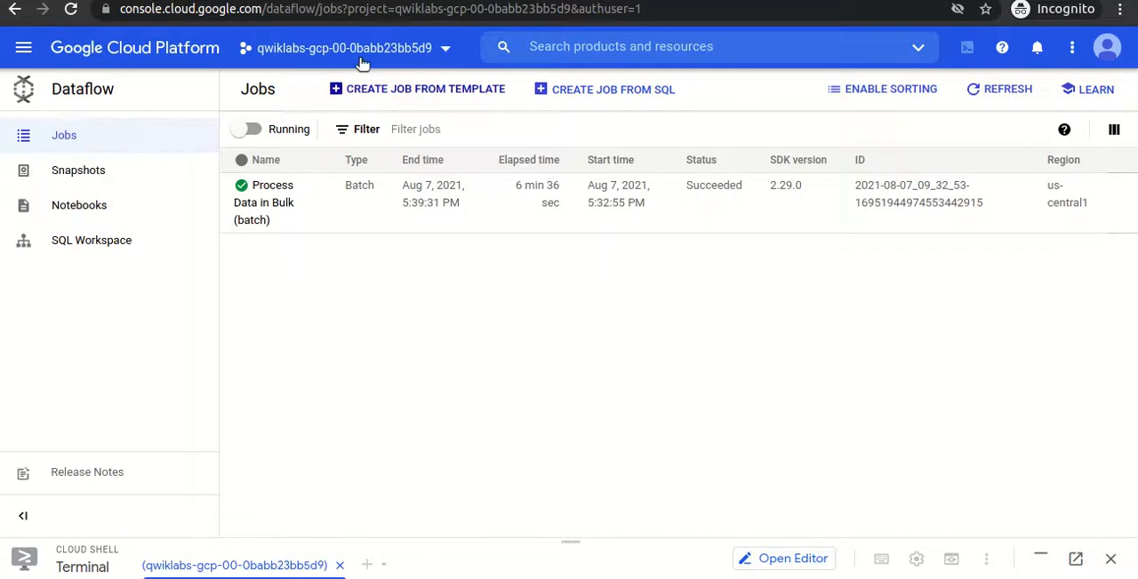
- Return to the lab page, run the "Data successfully loaded into BigQuery" progress check, and view the checkpoints score
key(alt+Tab)
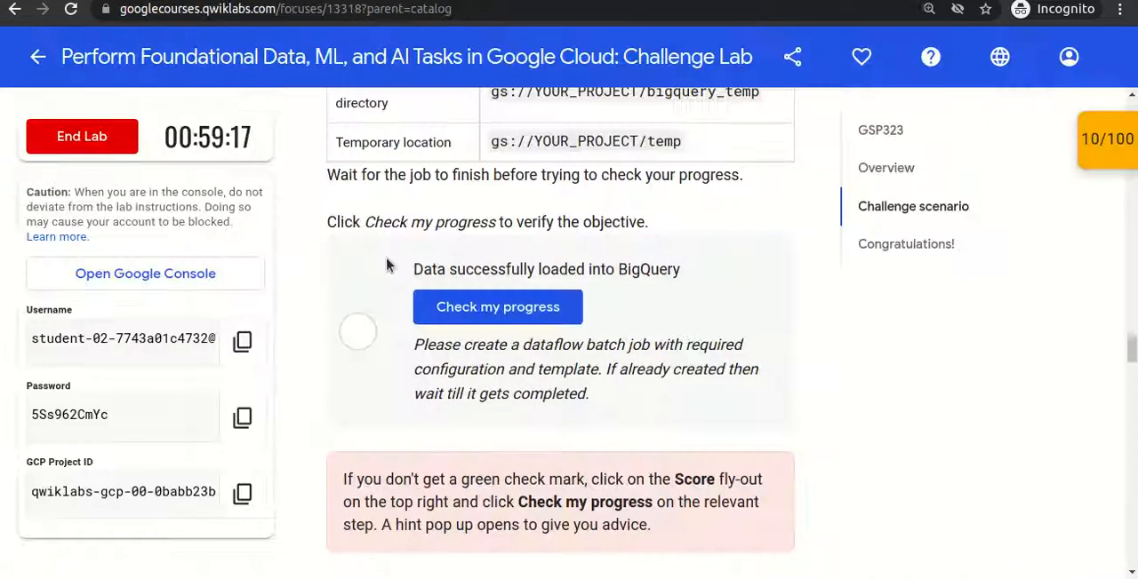
click(504, 311)
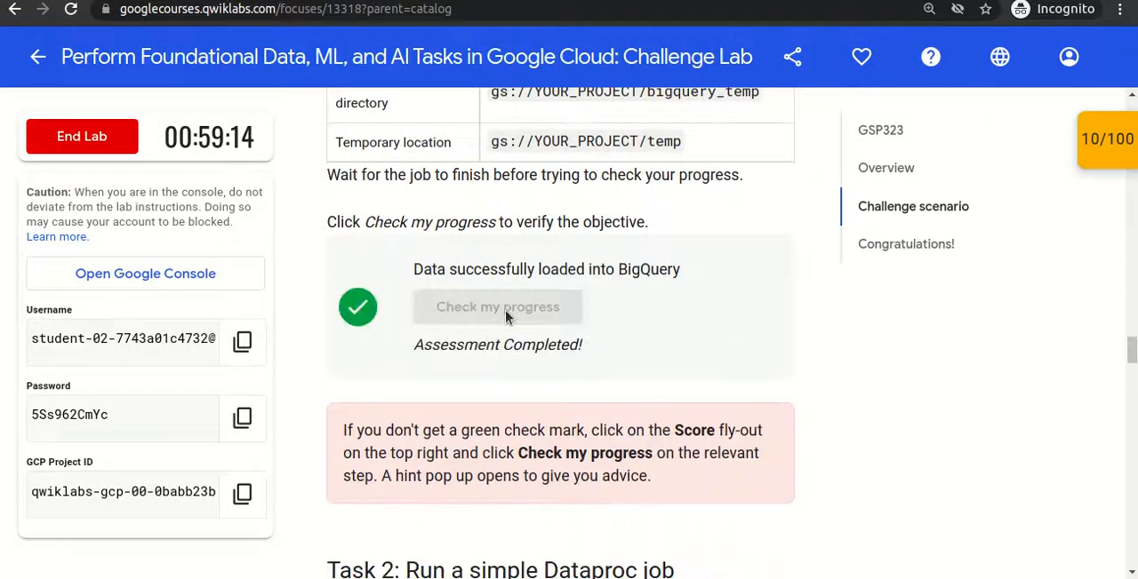
click(1115, 151)
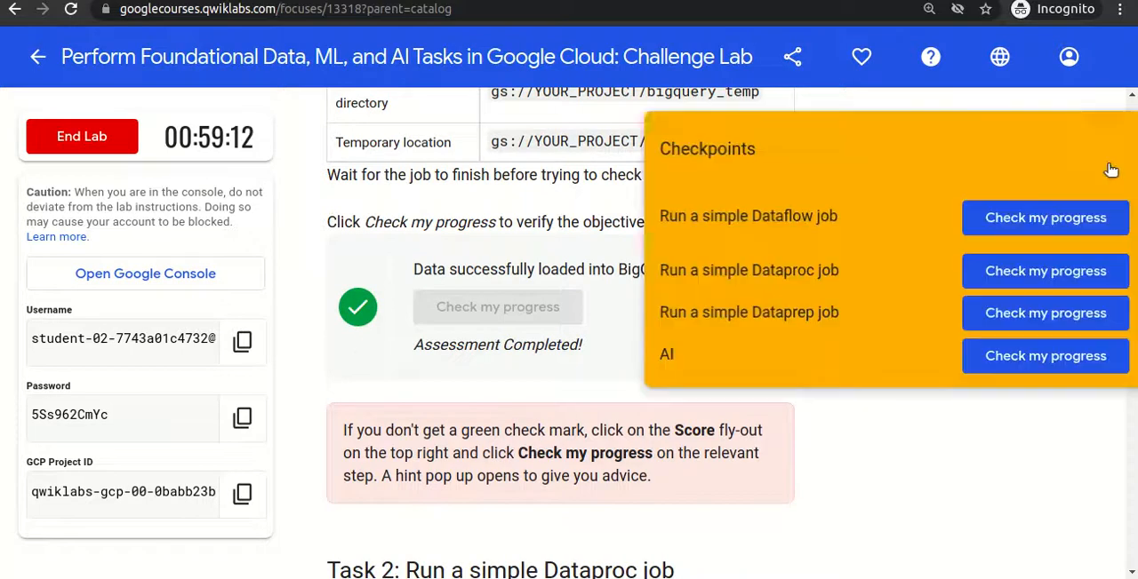
click(1105, 148)
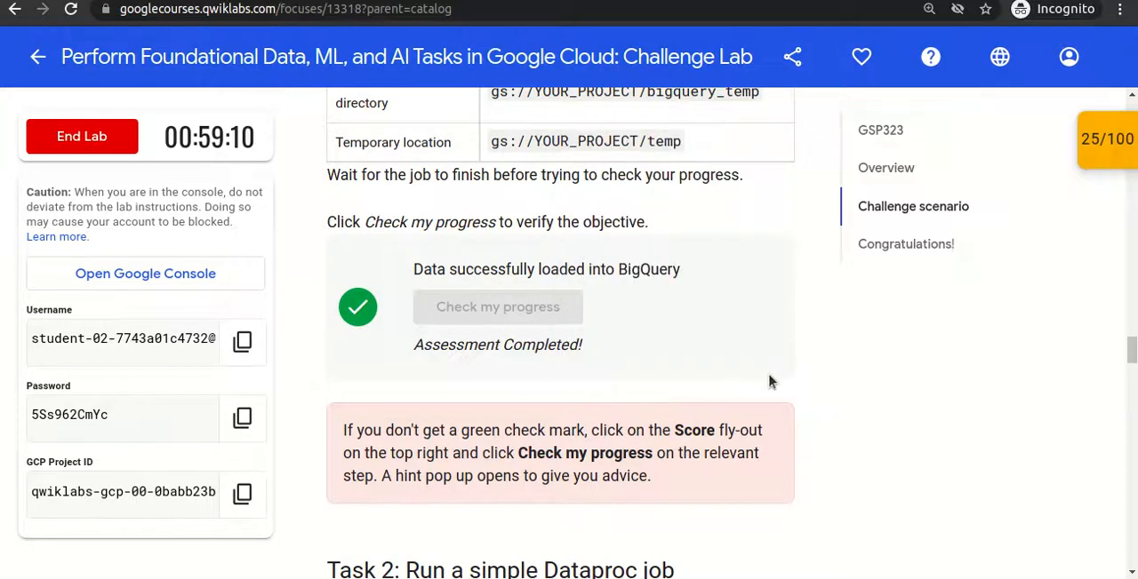
- Read the Task 2 "Run a simple Dataproc job" instructions on the lab page
scroll(822, 329, down, 5)
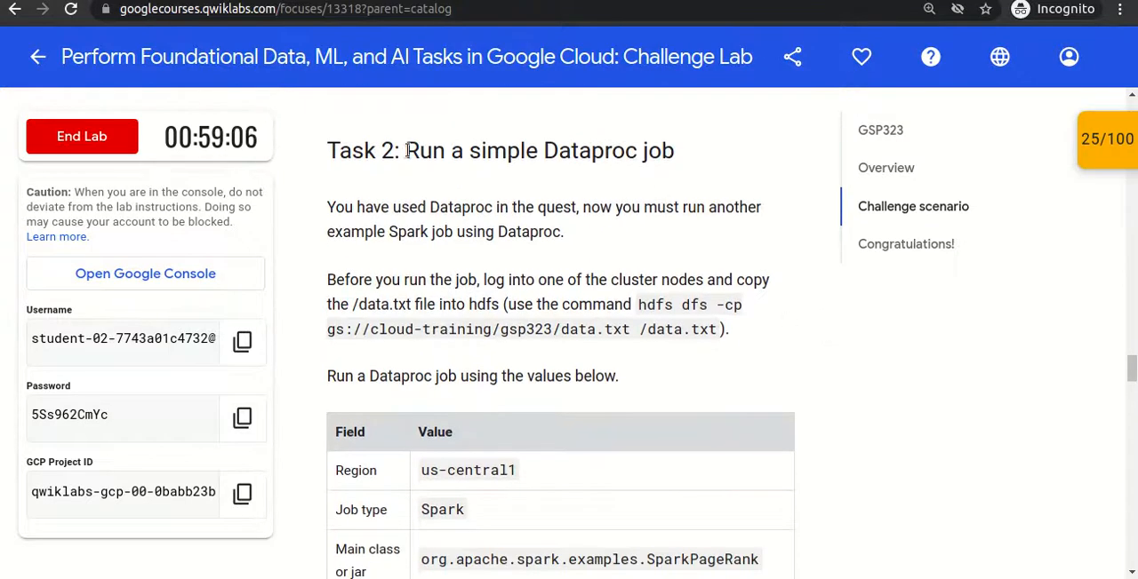
drag(406, 151, 681, 152)
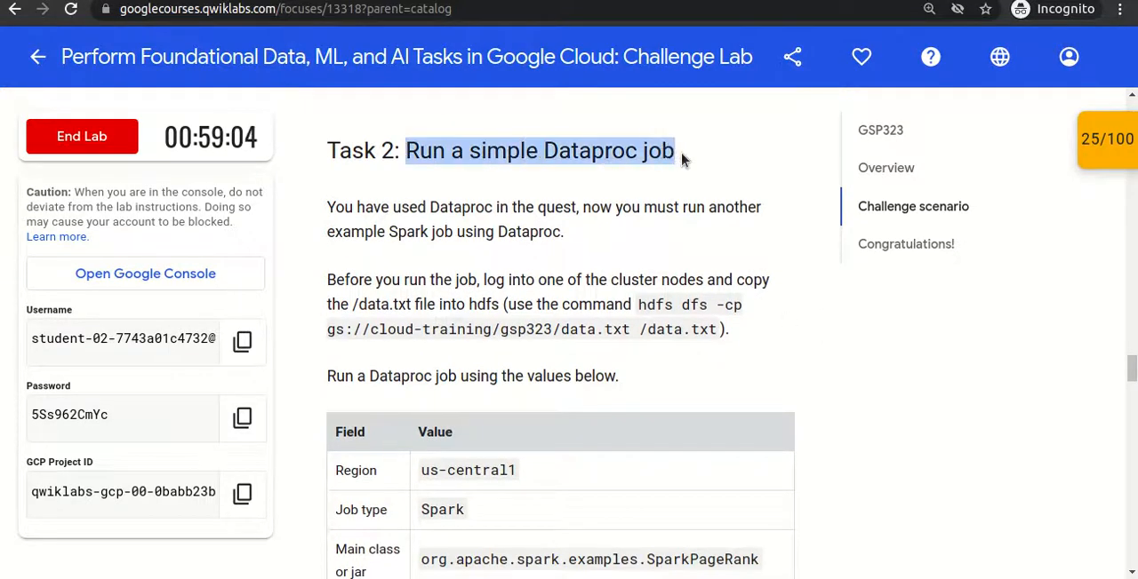
click(681, 152)
- Close the Dataflow jobs page and confirm leaving the site
key(ctrl+Tab)
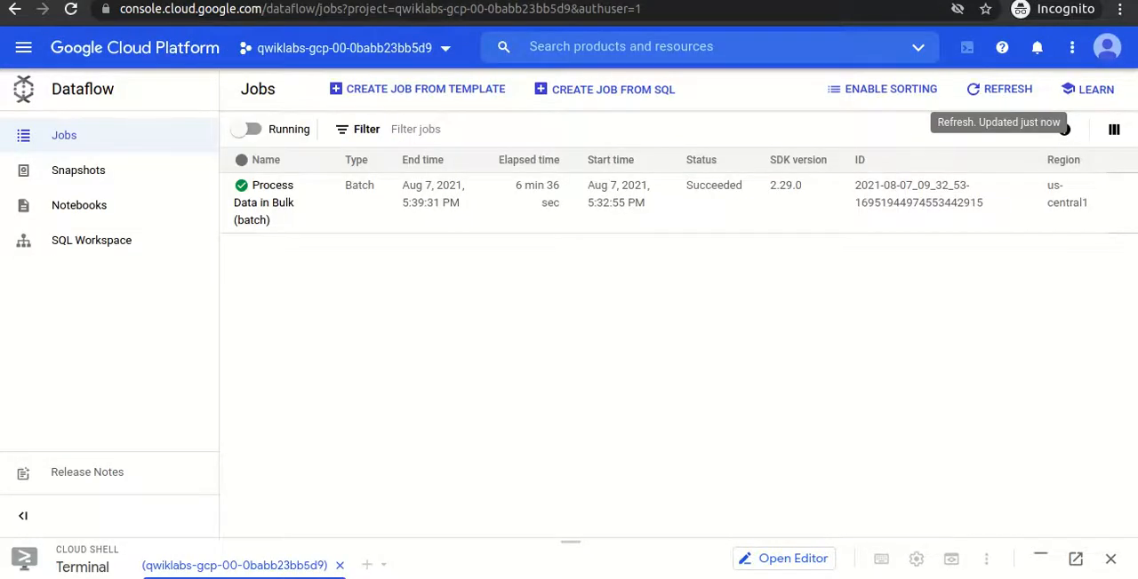
key(ctrl+w)
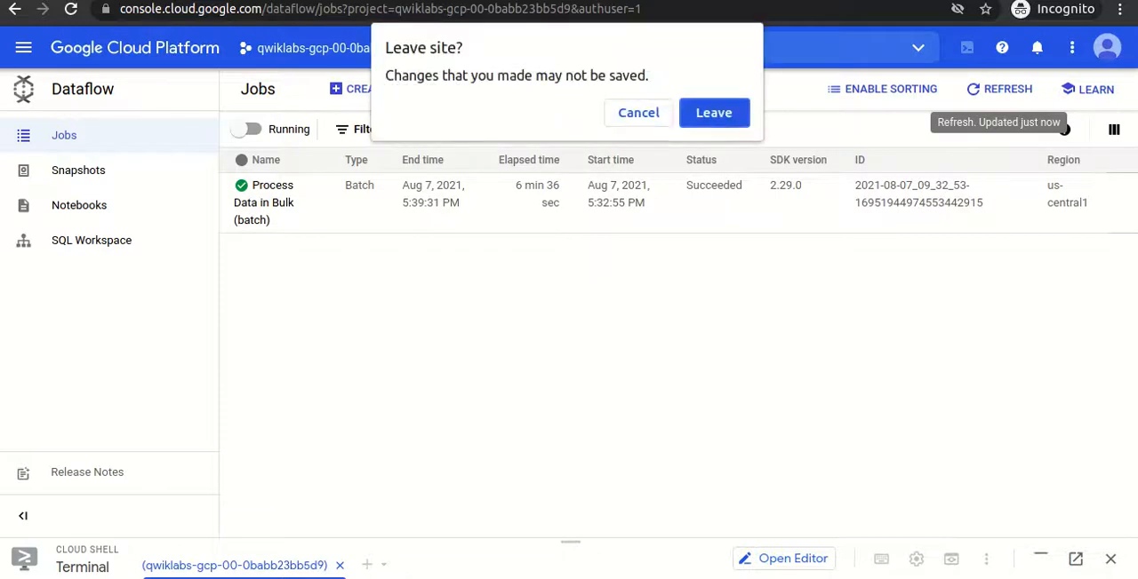
click(714, 113)
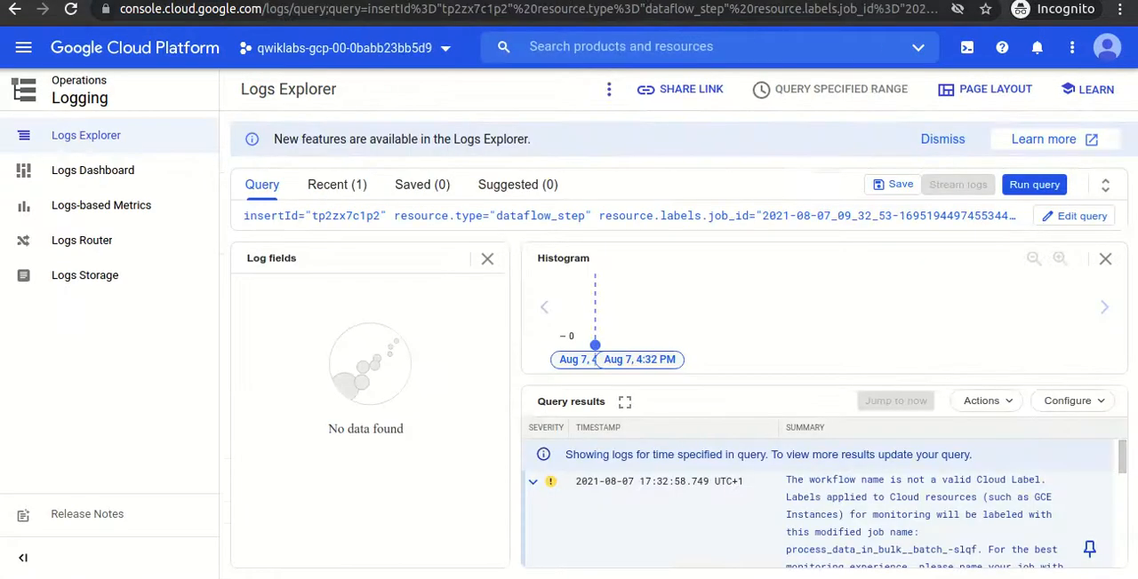
- Switch through the open pages to the Google Cloud console home dashboard
click(869, 1)
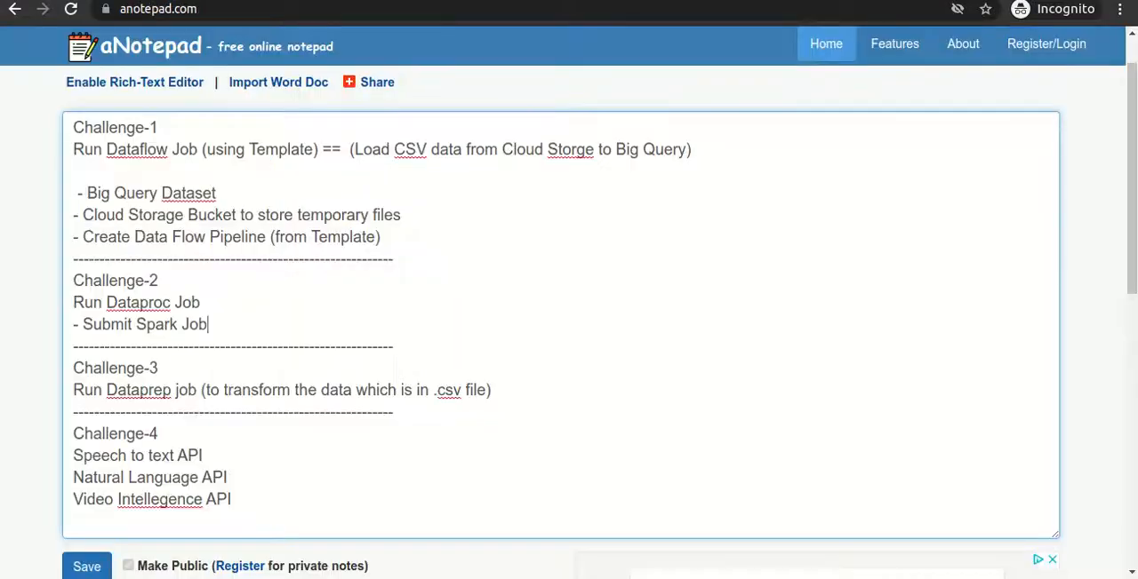
key(ctrl+Tab)
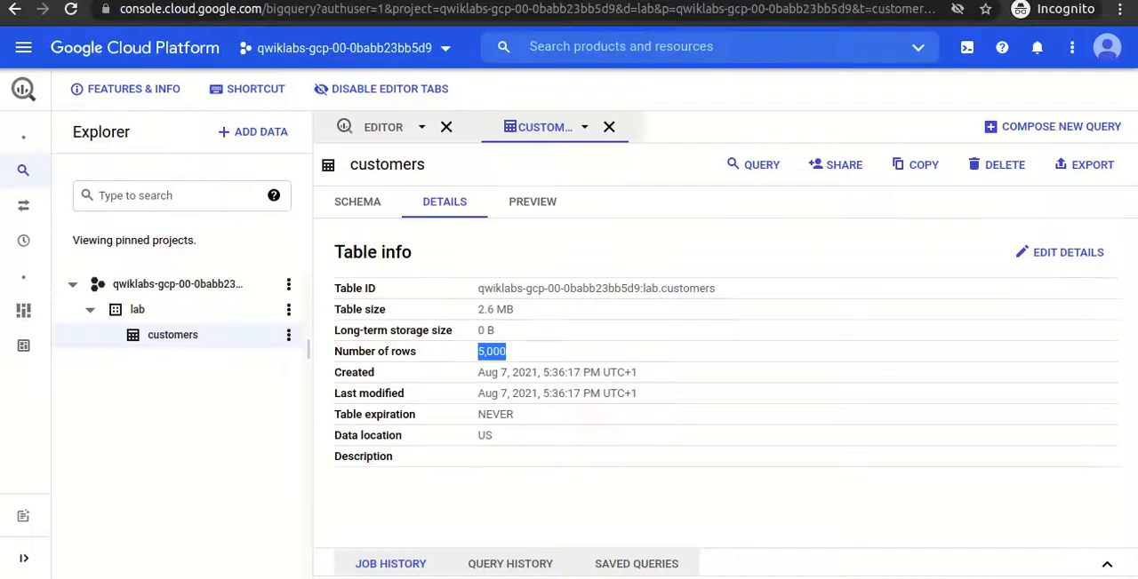
key(ctrl+shift+Tab)
key(ctrl+shift+Tab)
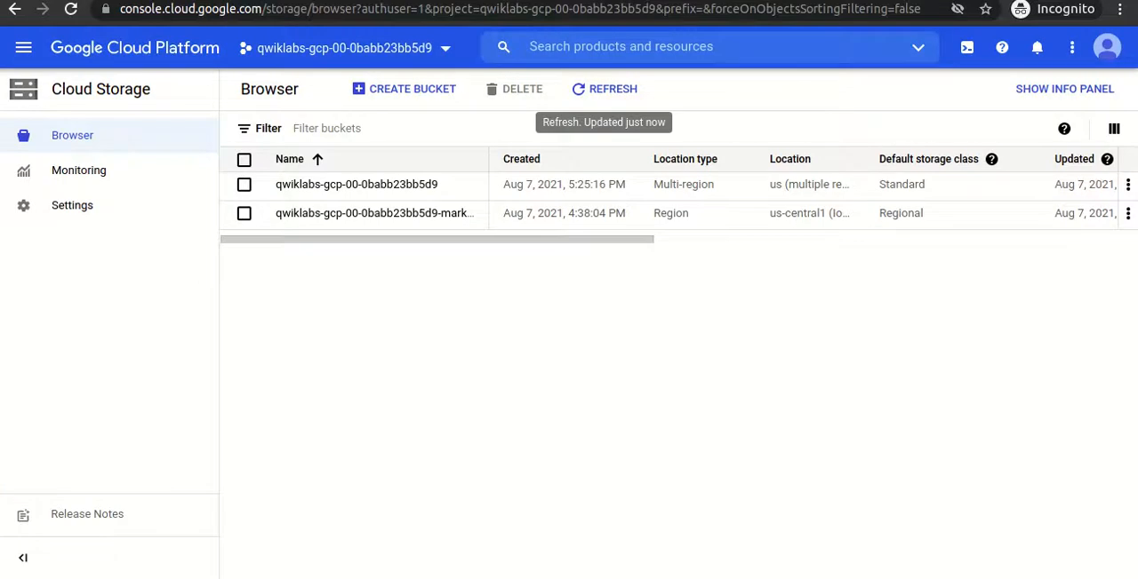
key(ctrl+Tab)
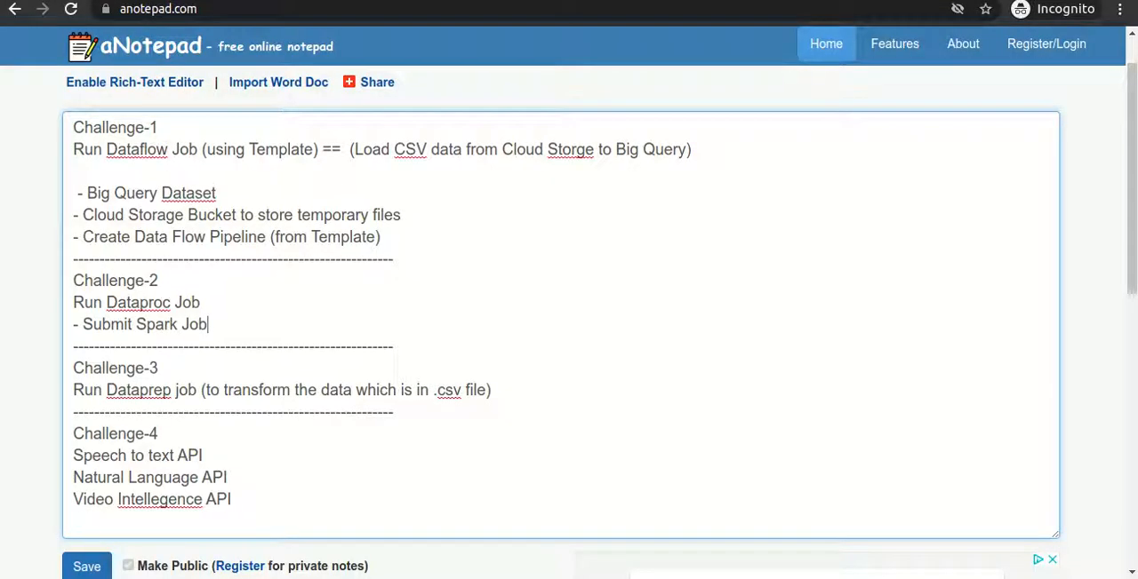
key(ctrl+shift+Tab)
key(ctrl+shift+Tab)
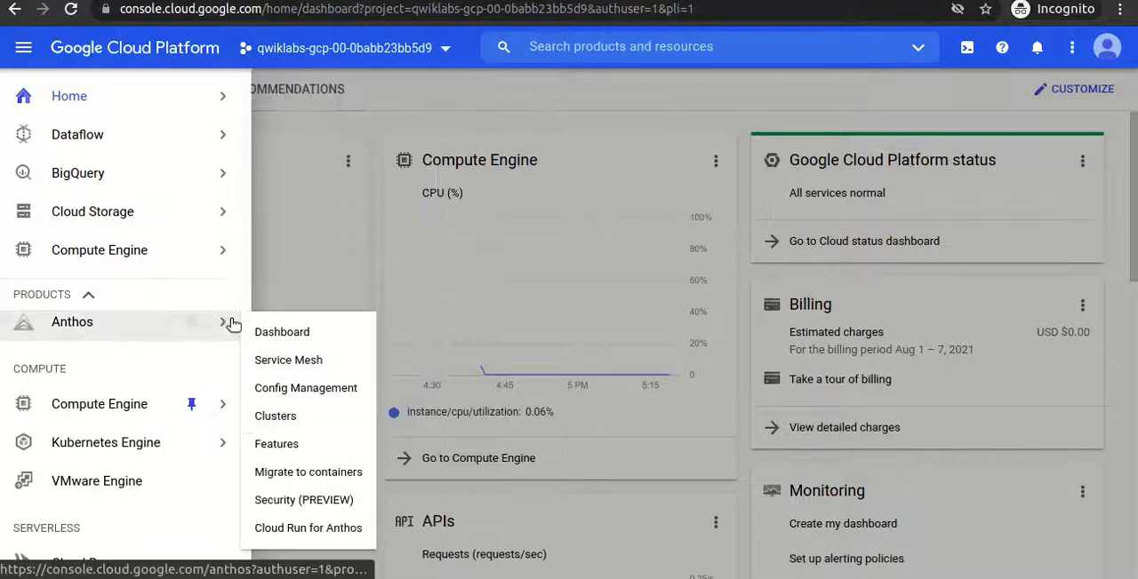
- Pin Dataproc in the console's product navigation and open its clusters page in a new browser tab
mouse_move(249, 165)
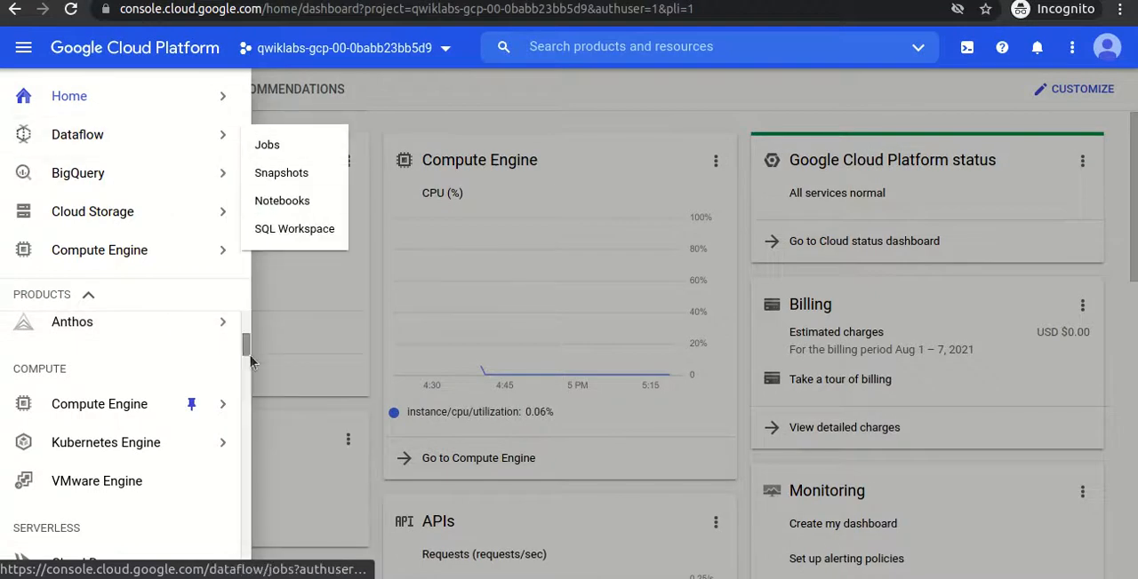
drag(249, 345, 243, 471)
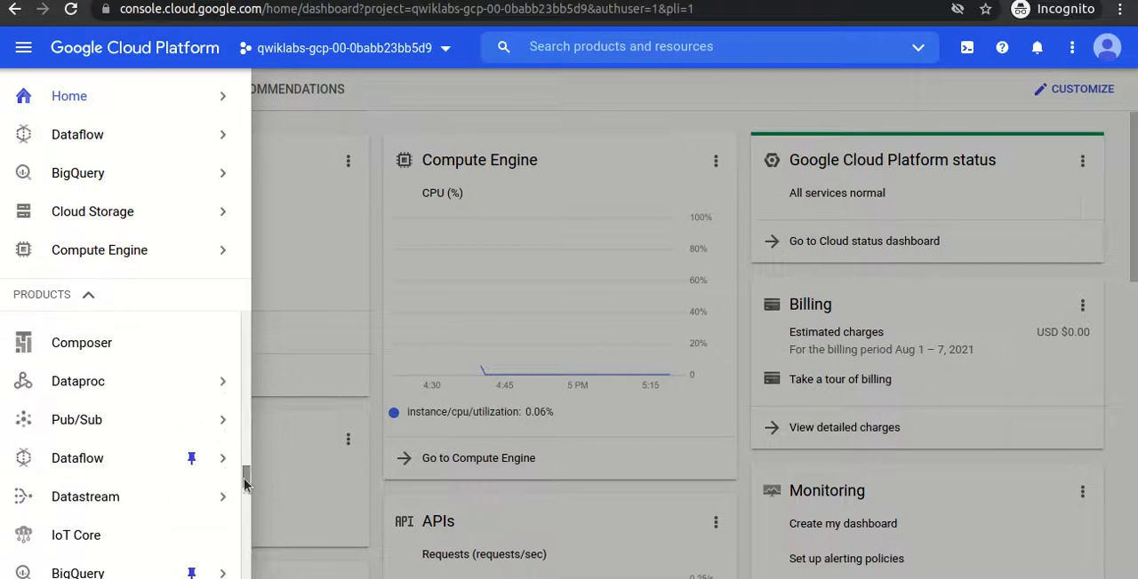
click(188, 382)
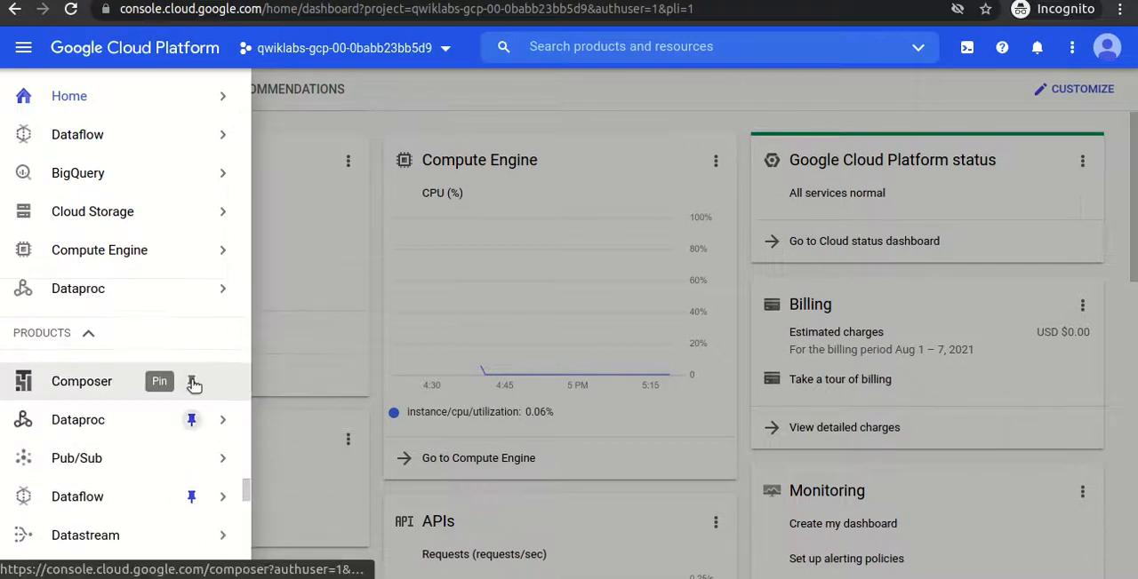
right_click(120, 295)
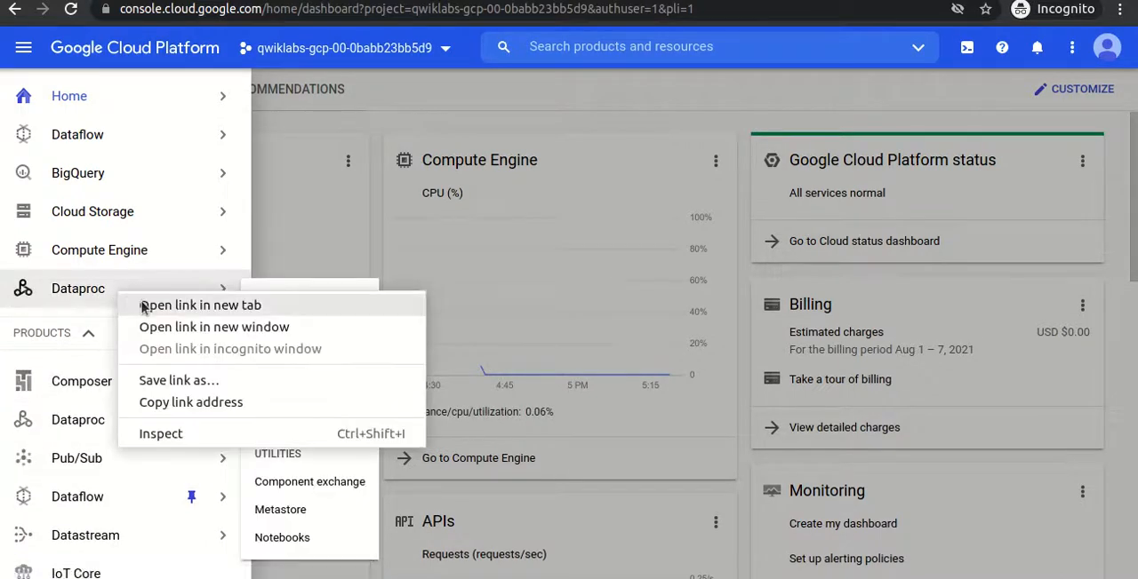
click(144, 307)
click(480, 1)
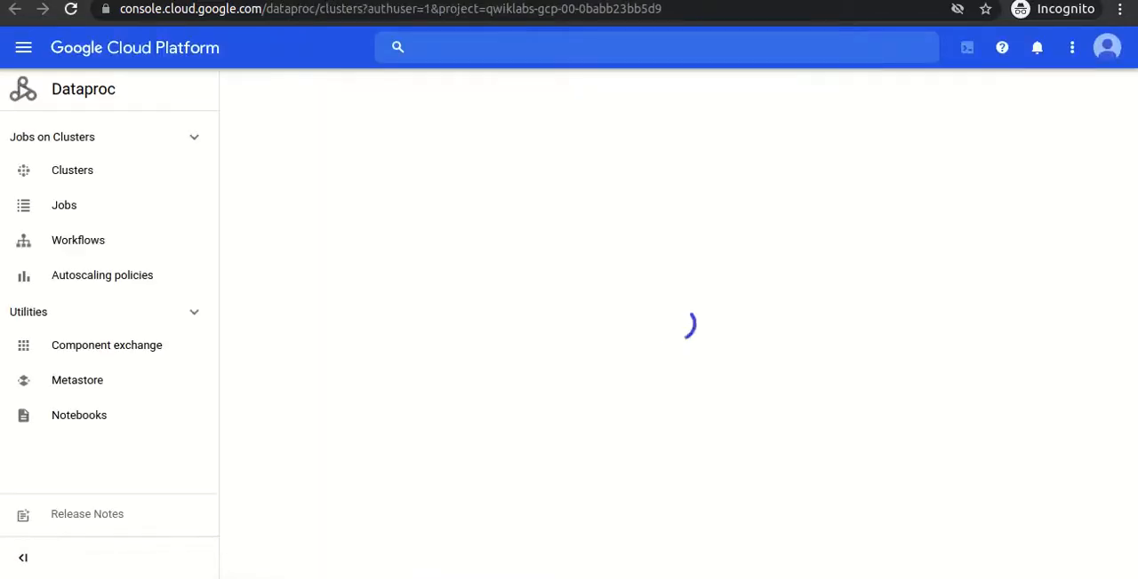
- Review the Task 2 Dataproc job values on the lab page and return to the Dataproc clusters page
click(229, 1)
double_click(441, 509)
click(563, 300)
scroll(562, 298, down, 3)
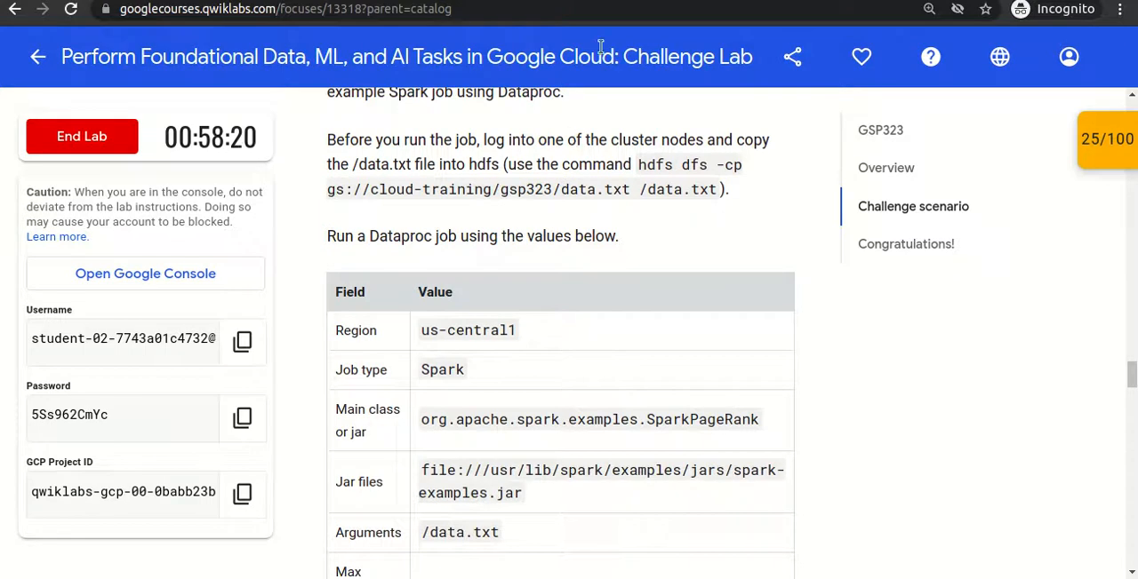
click(605, 1)
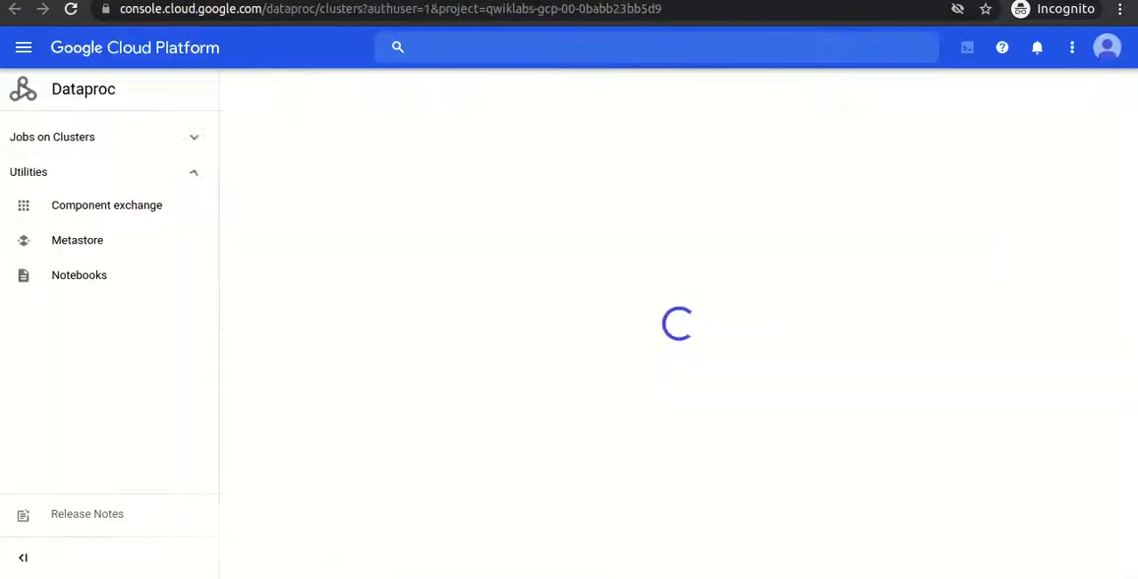
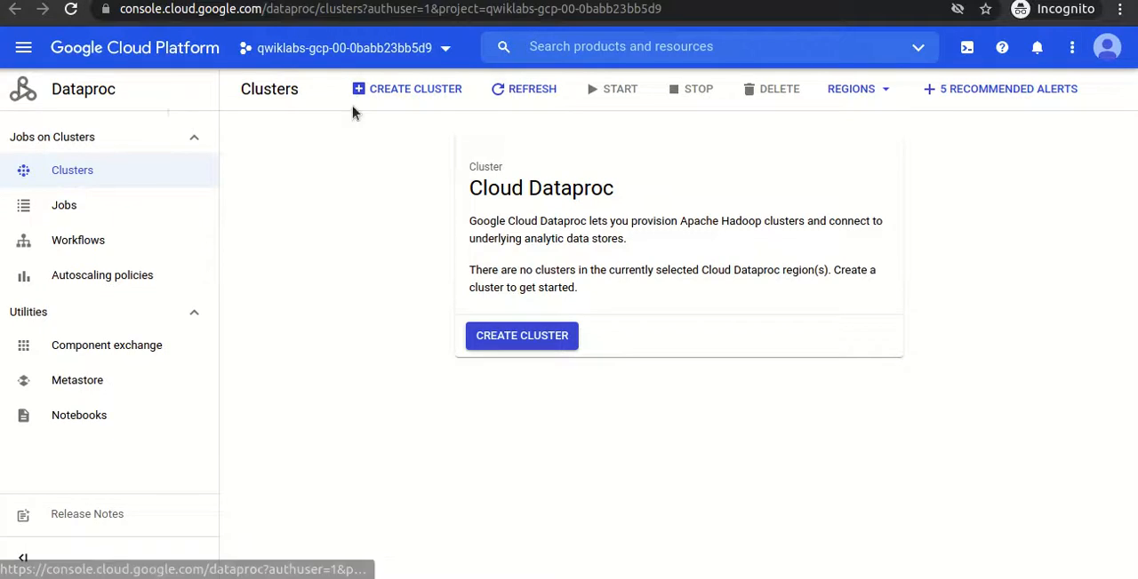
- Create a standard Dataproc cluster in region us-central1, zone us-central1-a, with the default settings and return to the clusters page
click(511, 344)
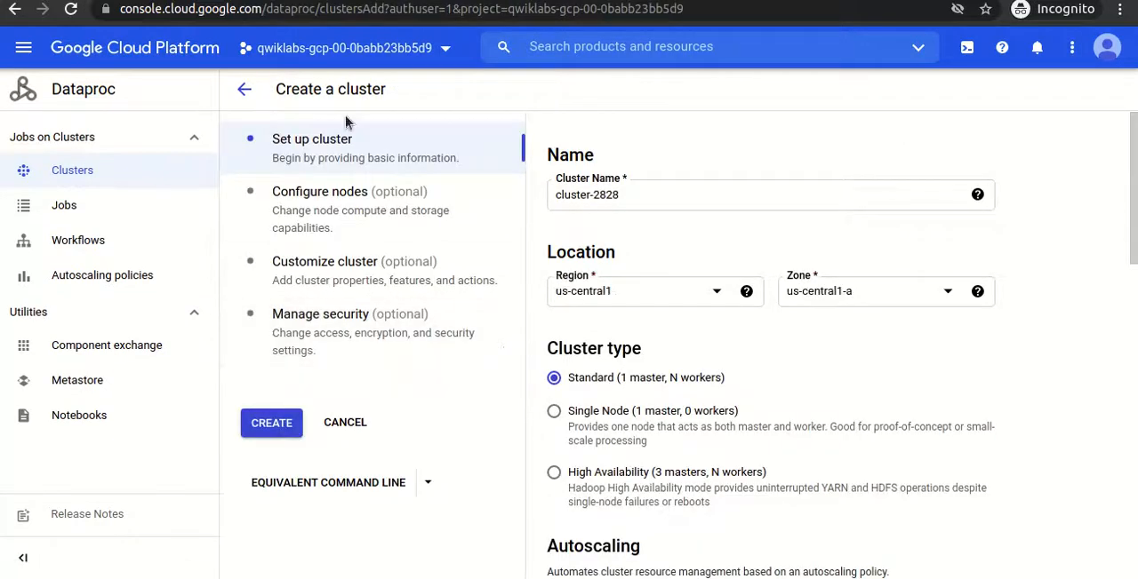
click(267, 1)
click(271, 424)
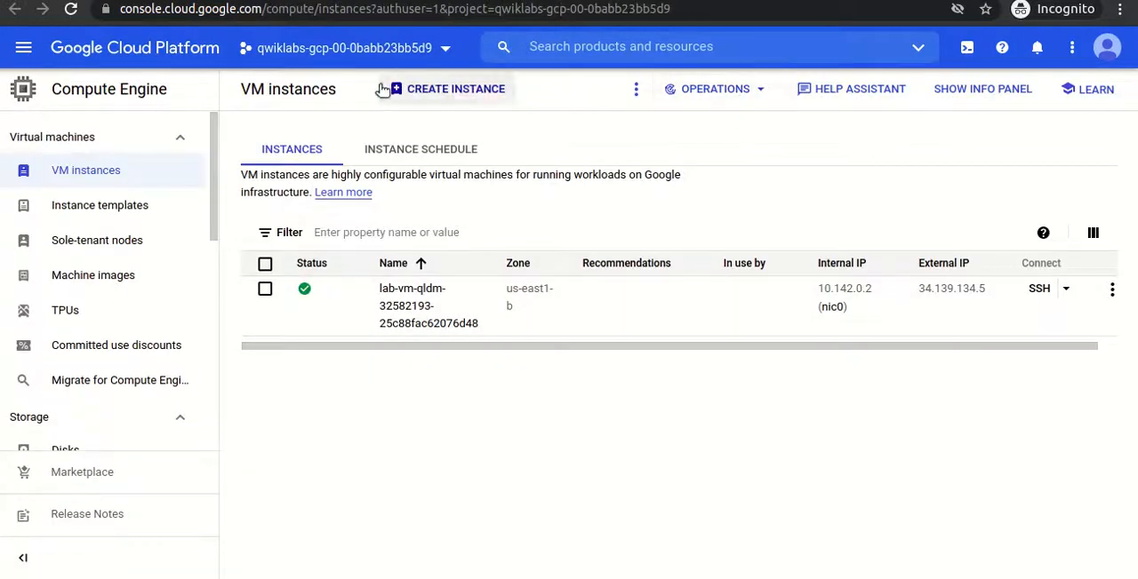
click(72, 11)
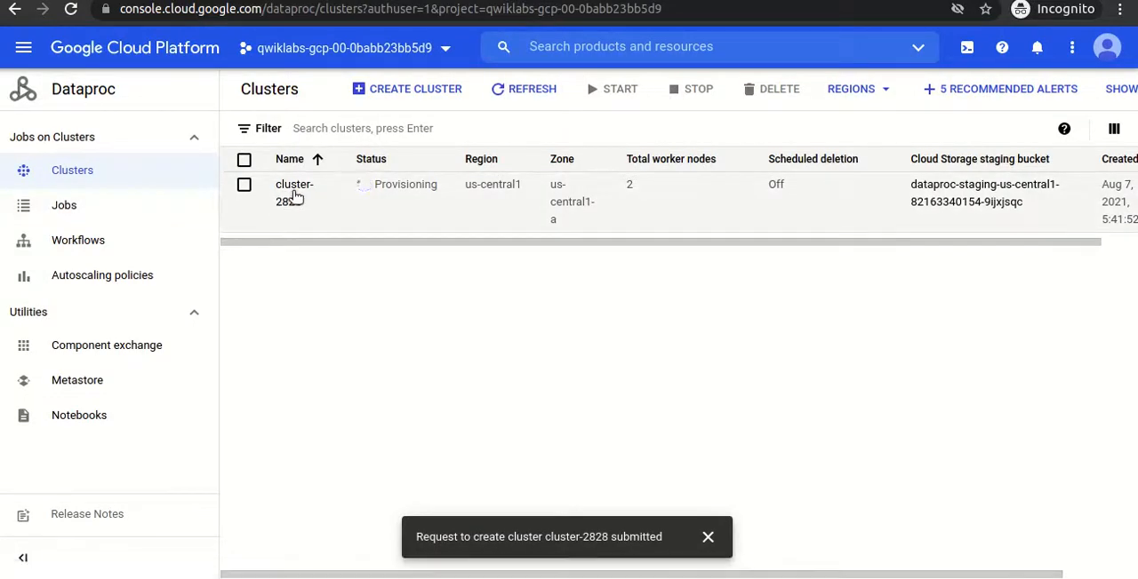
- Start a new Dataproc job submission on cluster-2828 with the job type set to Spark
click(51, 214)
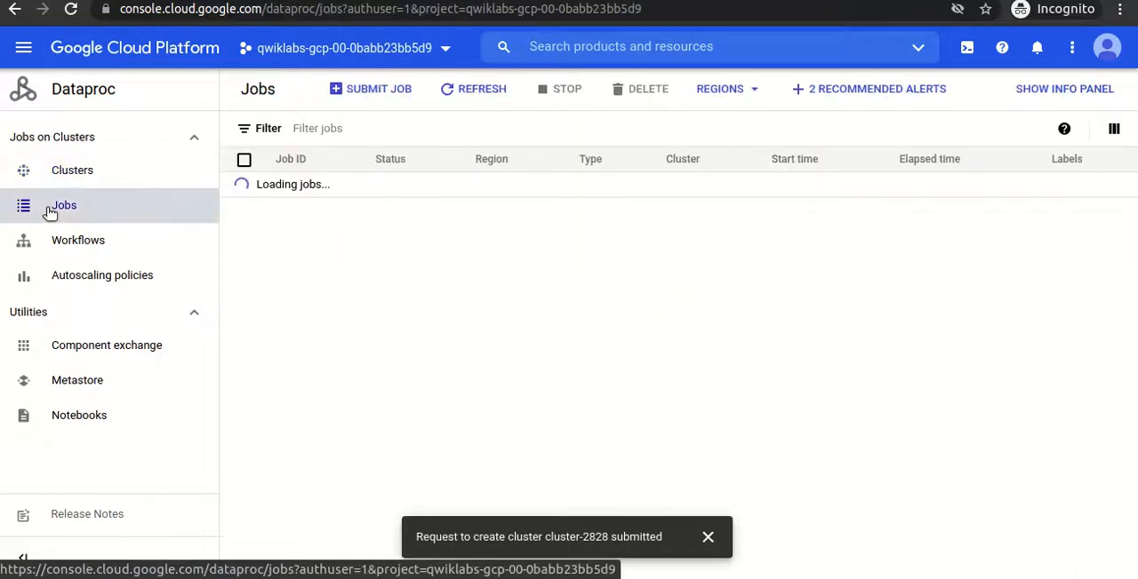
click(356, 89)
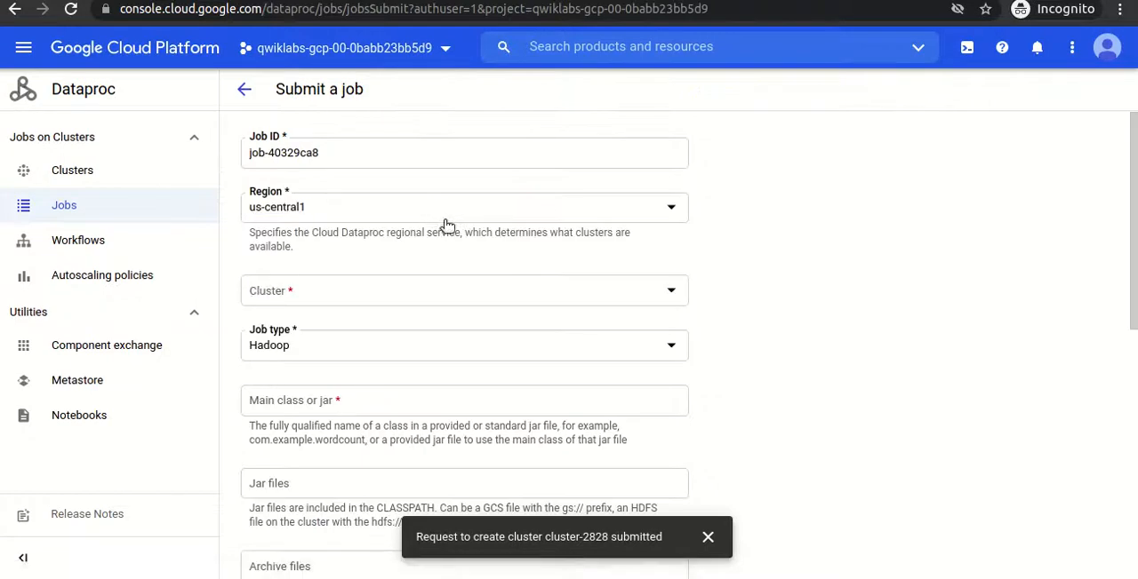
click(350, 304)
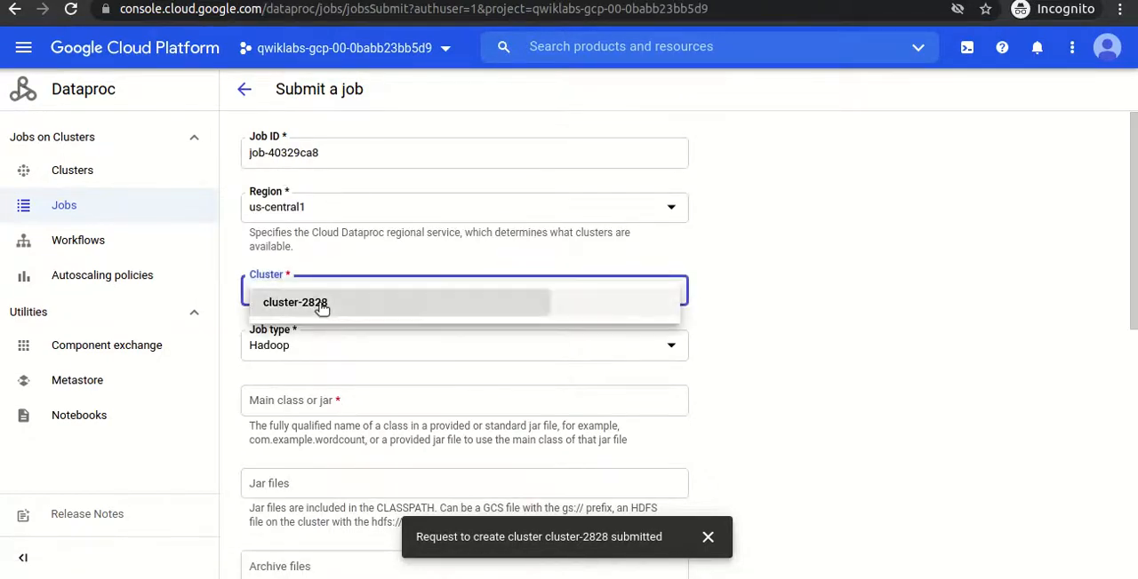
click(322, 306)
click(343, 348)
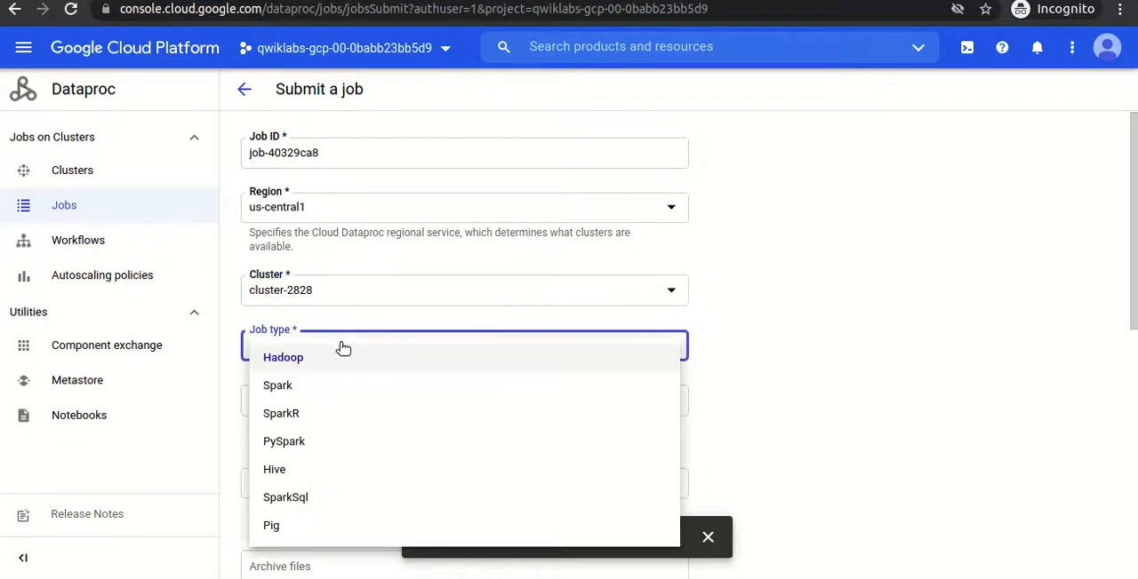
click(297, 396)
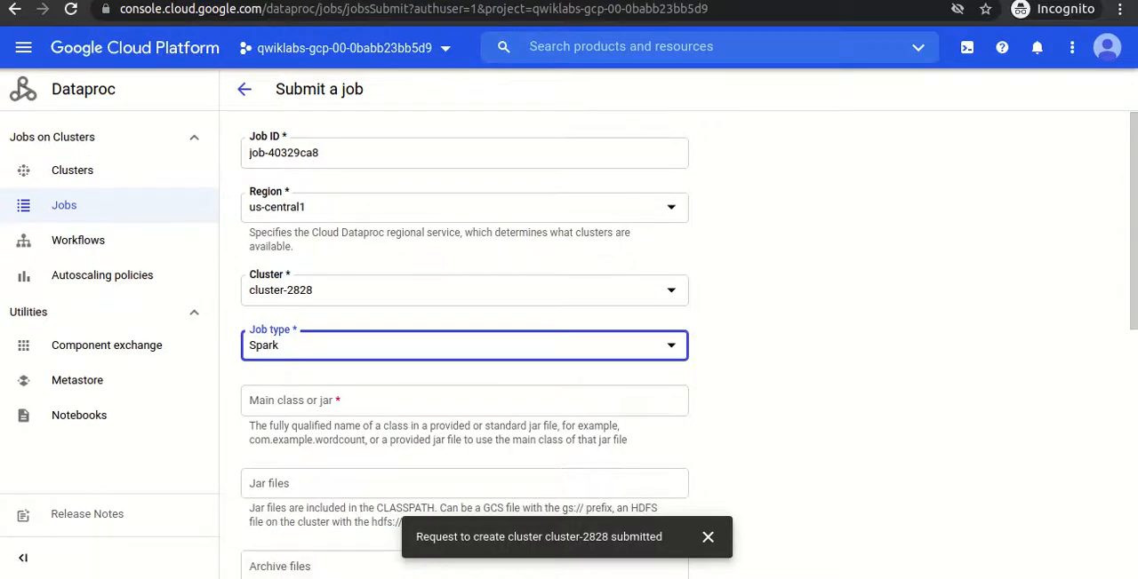
- Copy the main class from the lab page and set the job's main class or jar to org.apache.spark.examples.SparkPageRank
key(alt+Tab)
drag(416, 421, 760, 427)
key(ctrl+c)
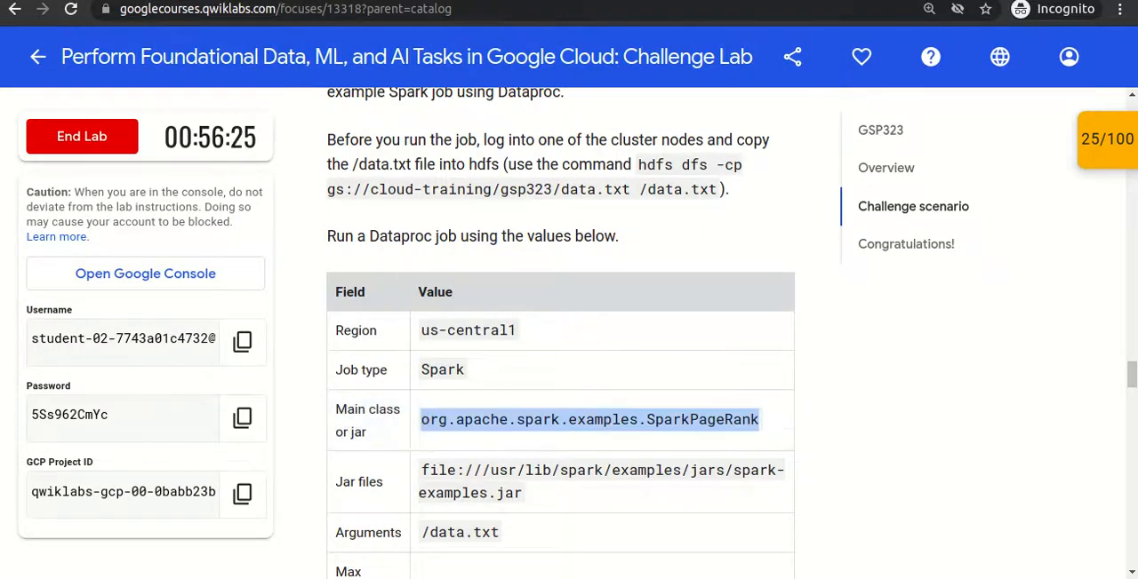
click(533, 1)
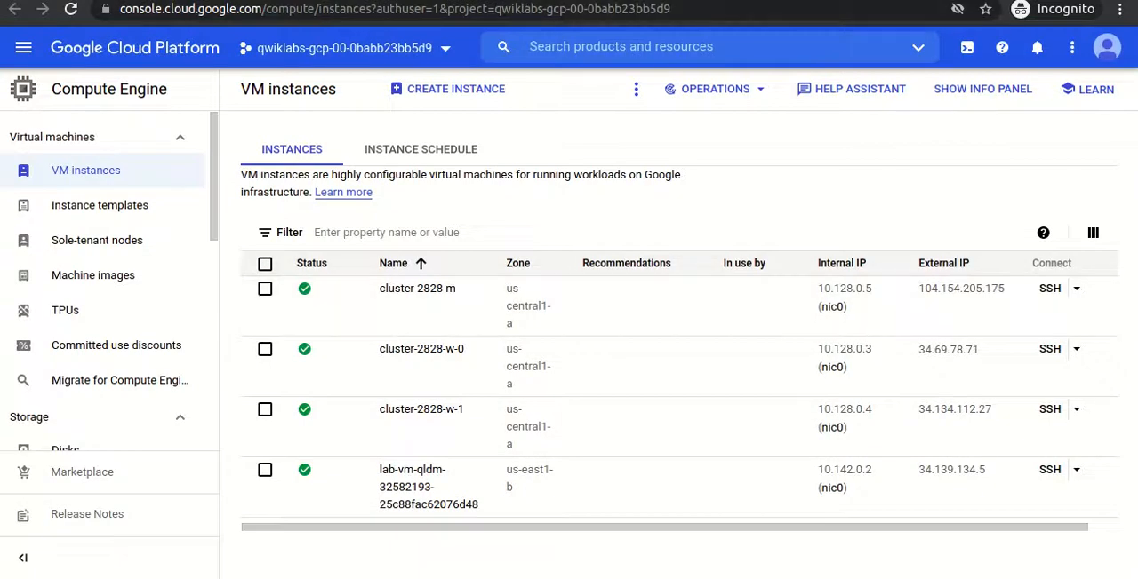
click(525, 1)
click(342, 392)
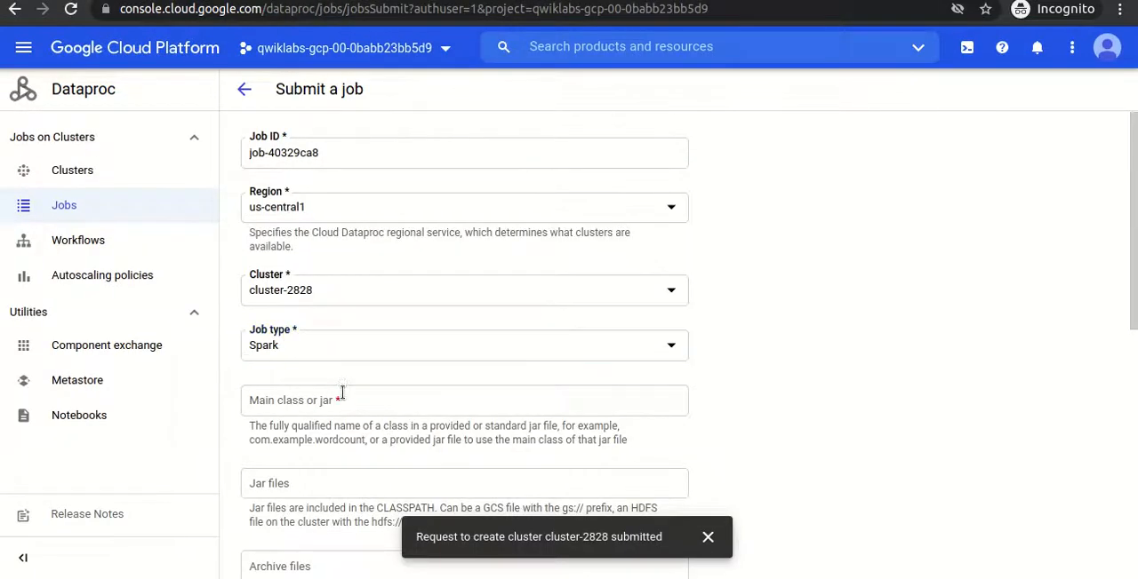
key(ctrl+v)
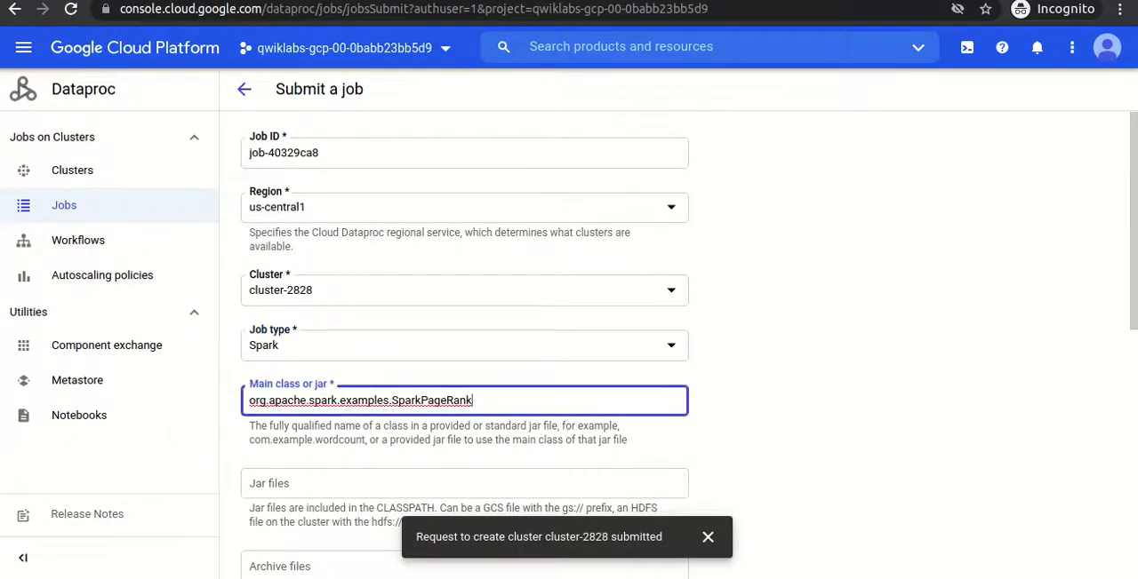
- Copy the jar path from the lab page and set the job's jar files to file:///usr/lib/spark/examples/jars/spark-examples.jar
click(355, 1)
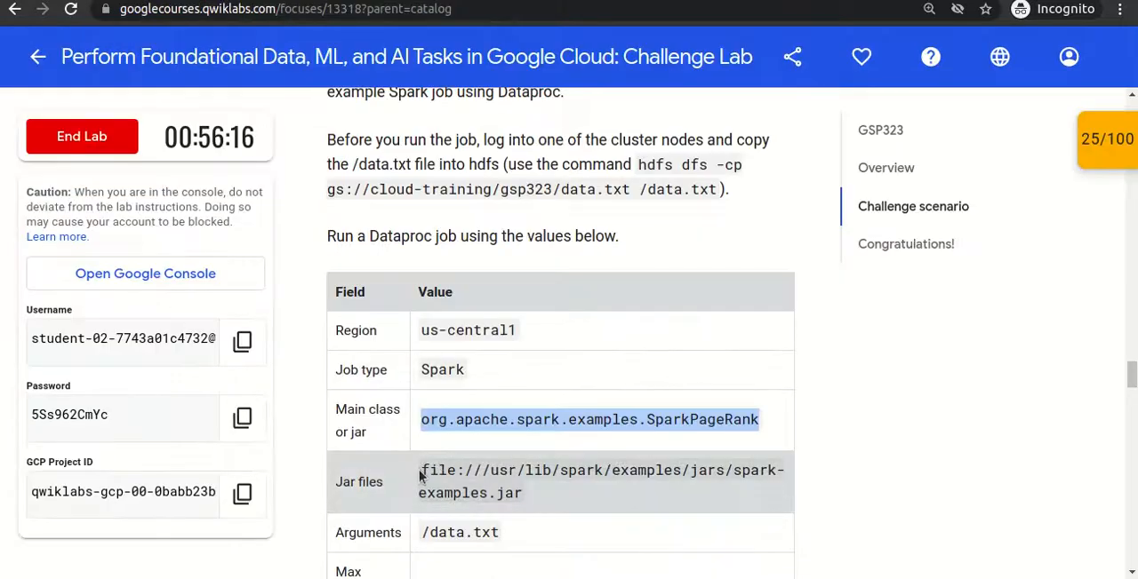
drag(422, 470, 541, 509)
key(ctrl+c)
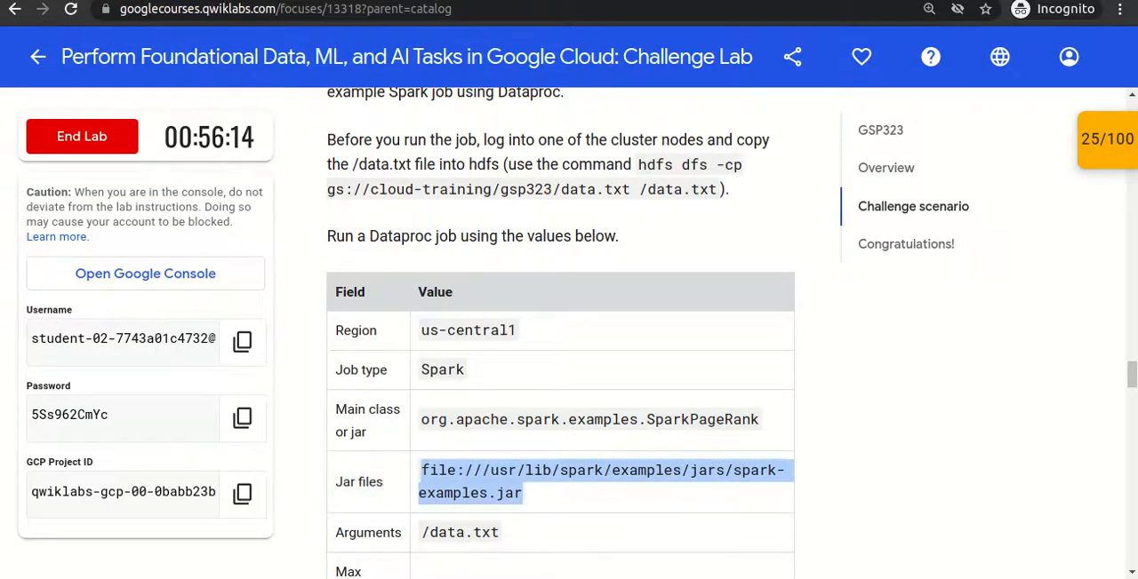
click(543, 0)
click(324, 481)
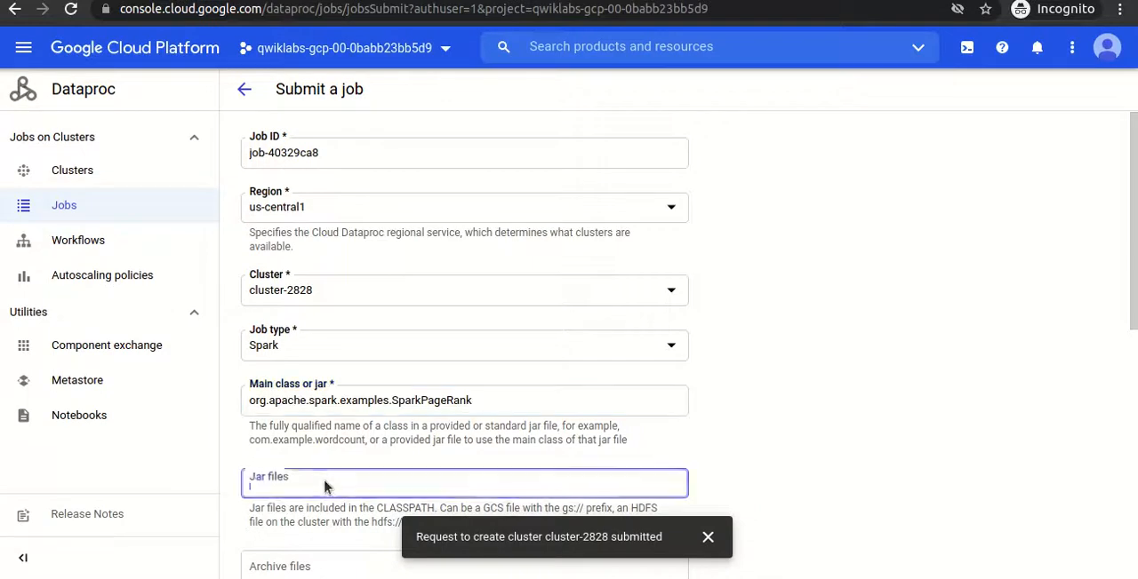
key(ctrl+v)
scroll(688, 345, down, 3)
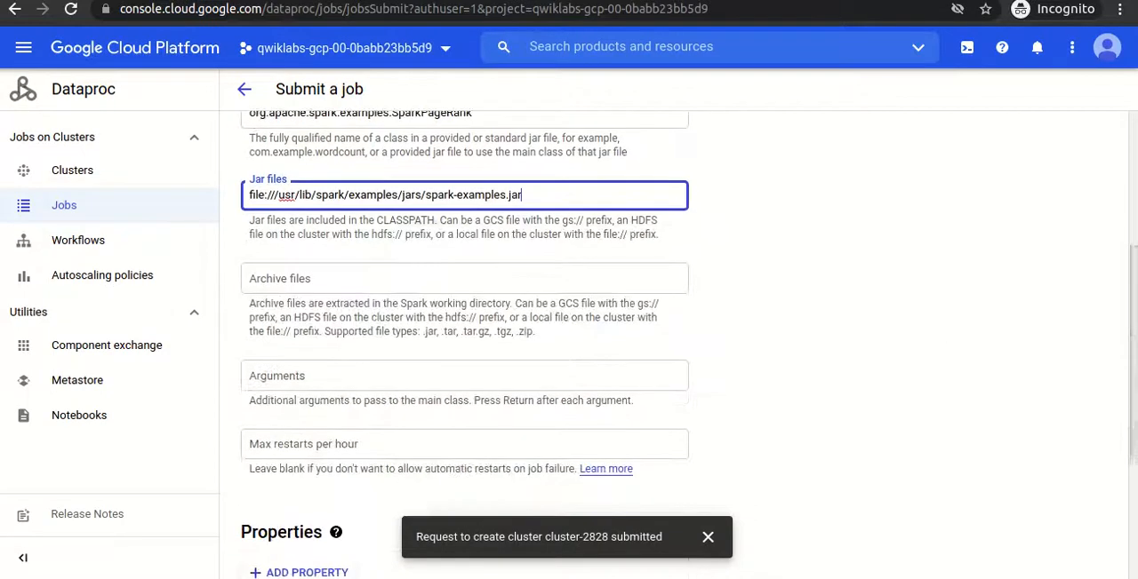
- Add the argument /data.txt from the lab page to the job and set max restarts per hour to 1
click(355, 1)
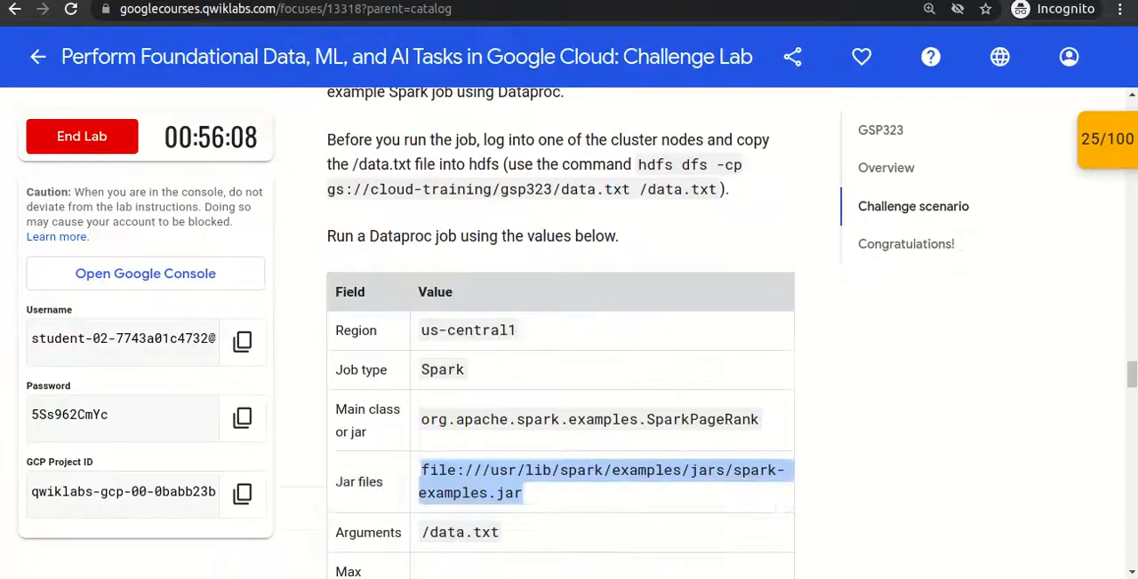
drag(423, 533, 503, 536)
key(ctrl+c)
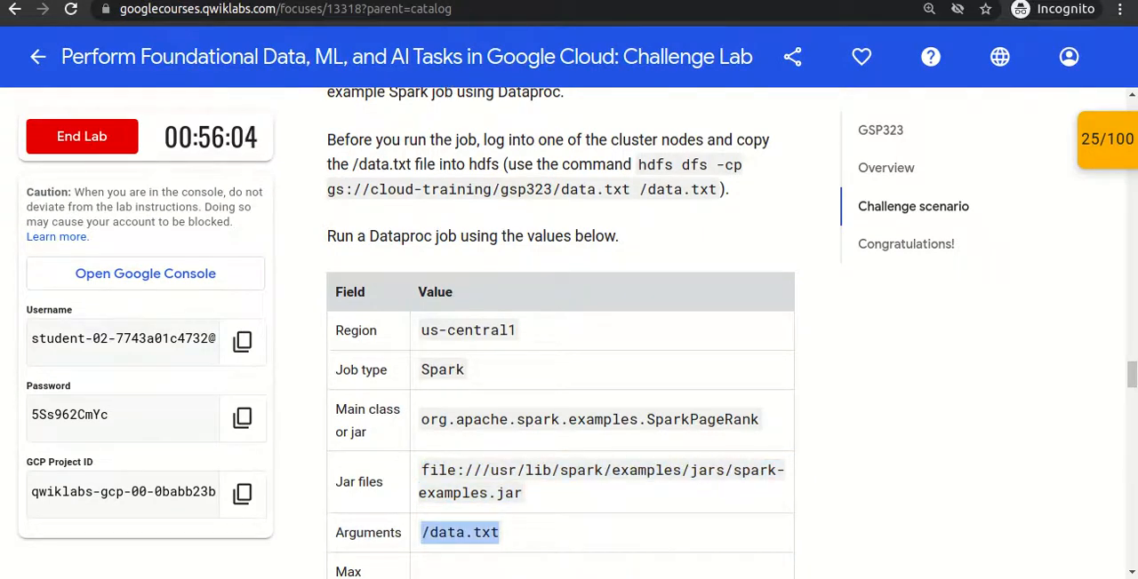
click(525, 1)
click(331, 400)
key(ctrl+v)
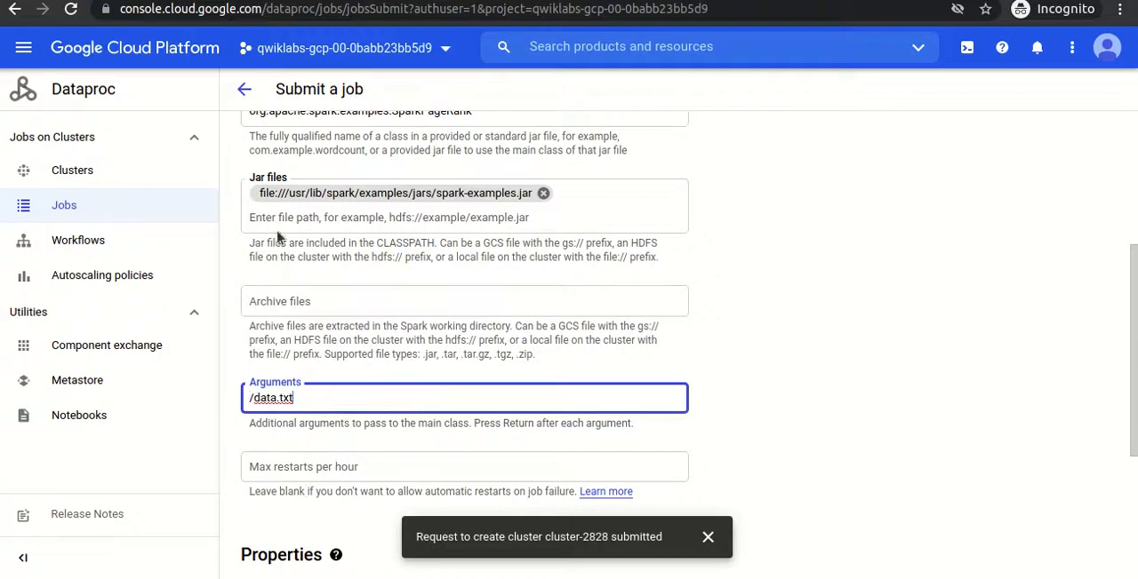
click(282, 478)
text(1)
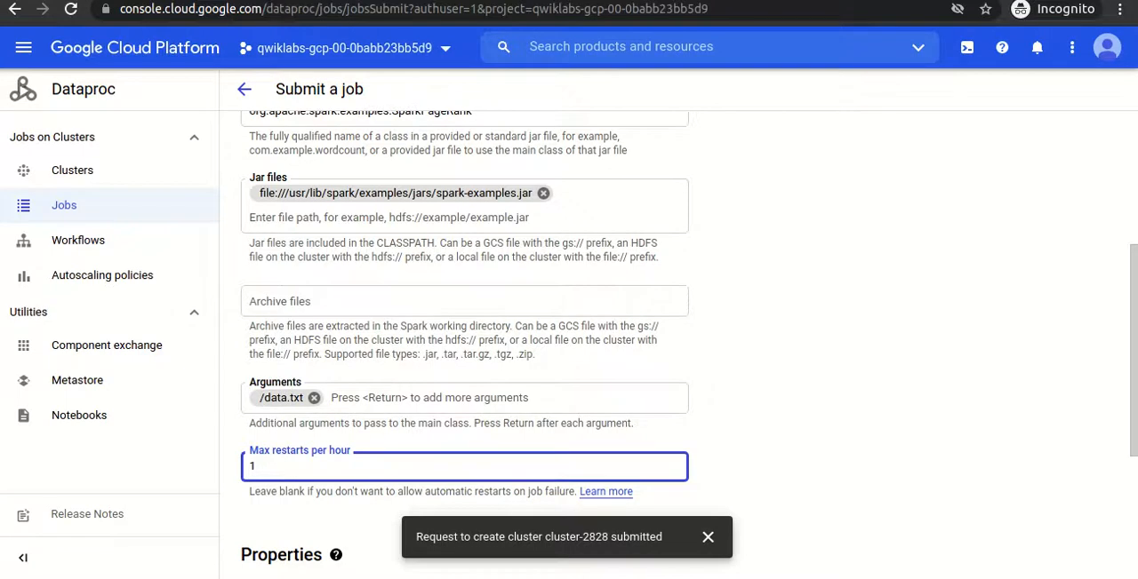
- Copy the command hdfs dfs -cp gs://cloud-training/gsp323/data.txt /data.txt from the lab page
key(ctrl+shift+Tab)
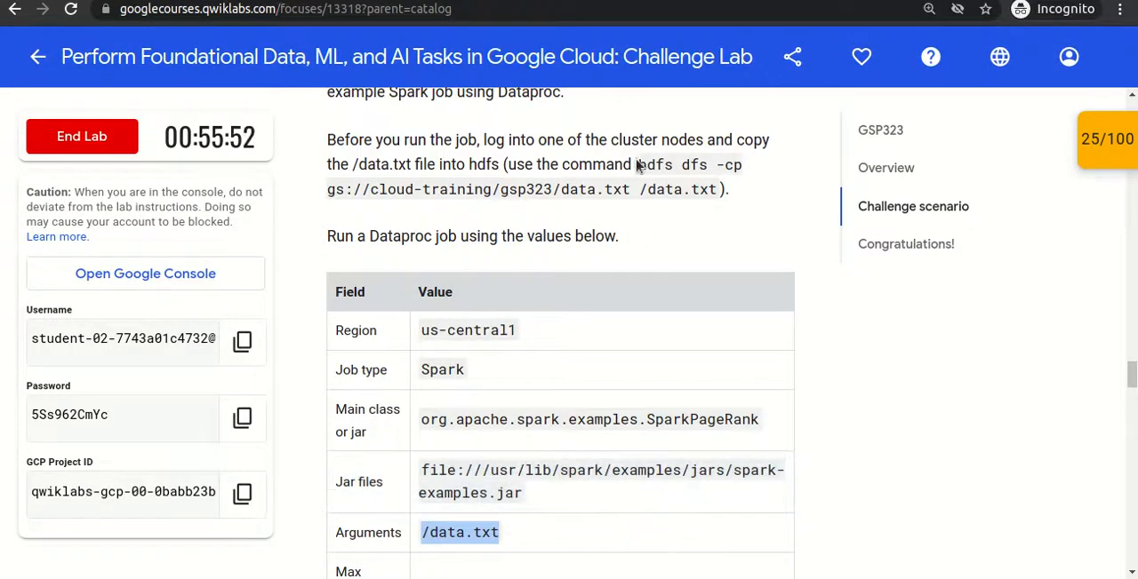
drag(638, 164, 717, 189)
right_click(682, 182)
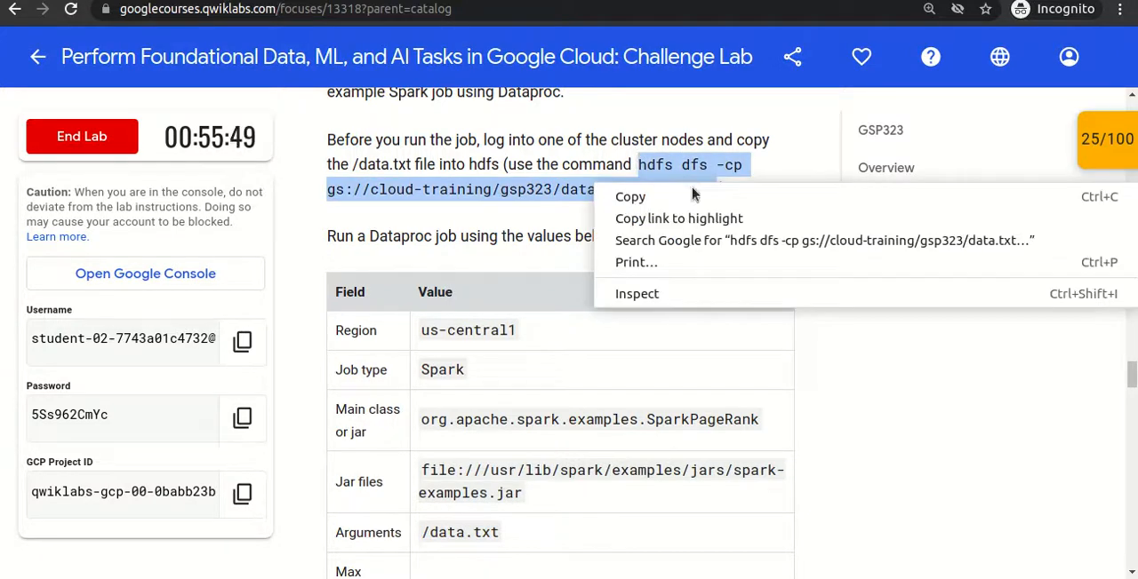
click(622, 194)
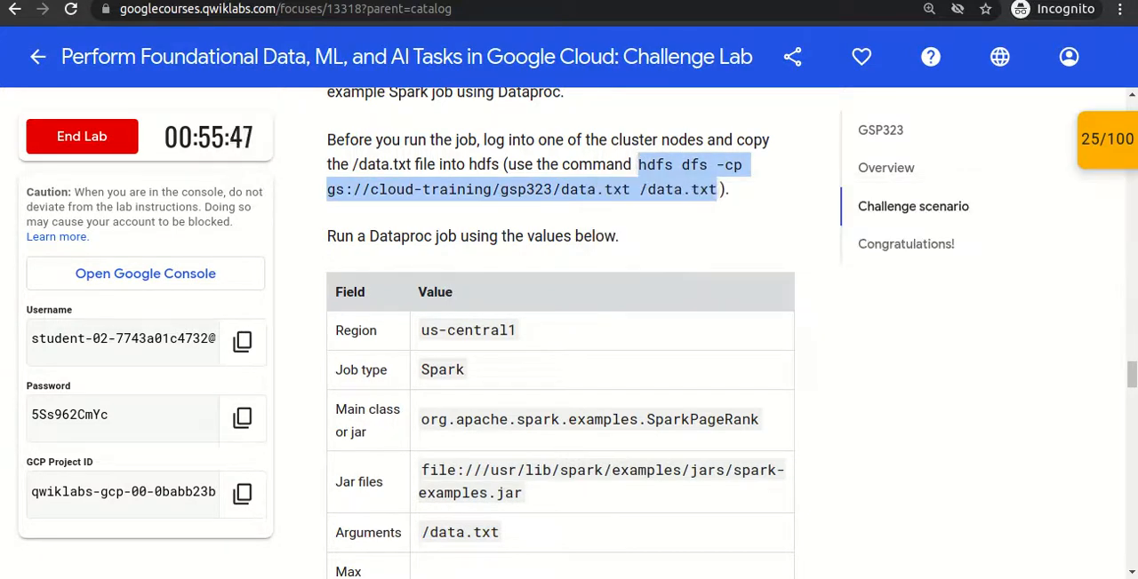
- Open an SSH session to the cluster-2828-w-0 VM, list the home directory and clear the terminal
click(658, 1)
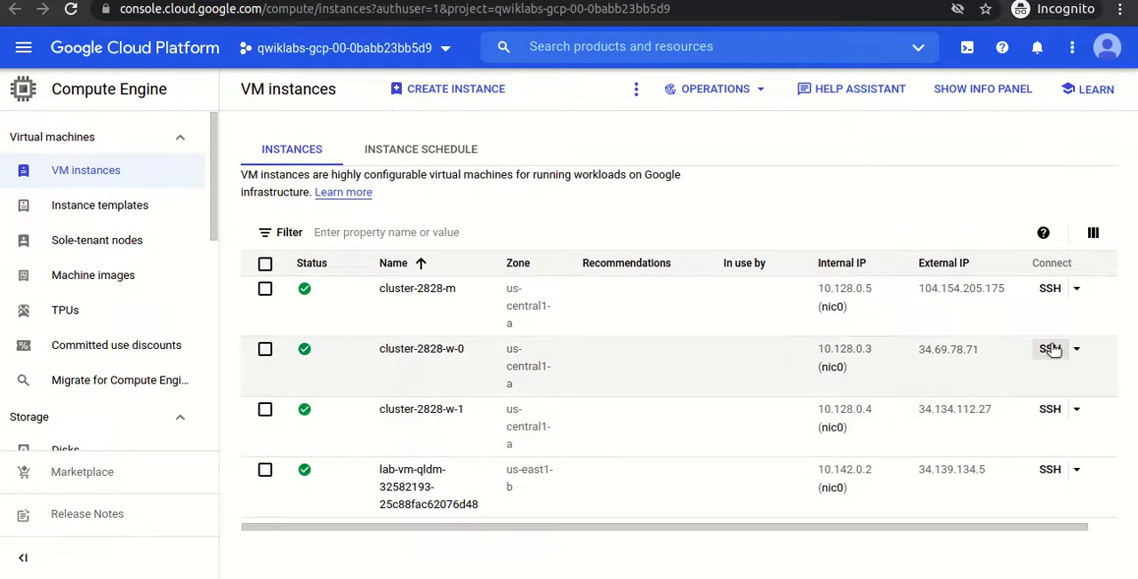
click(1050, 348)
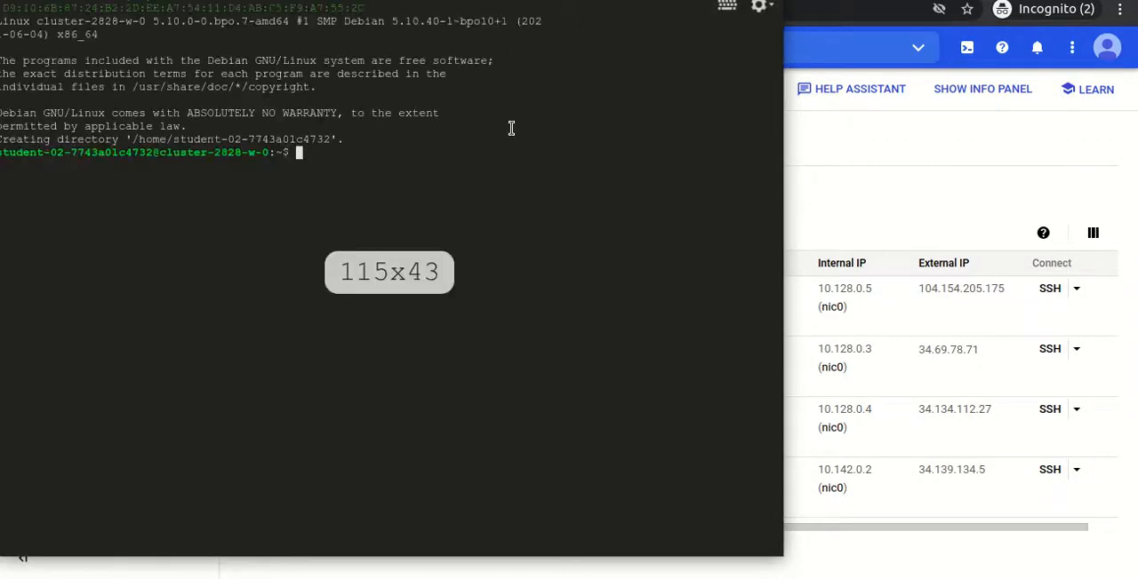
key(Return)
text(clear)
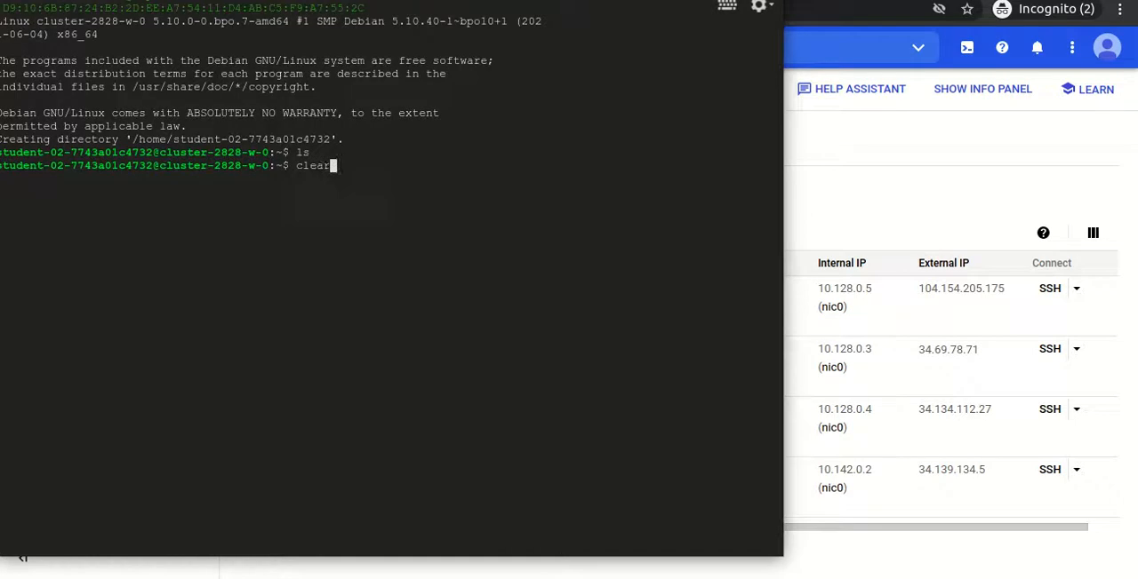
key(Return)
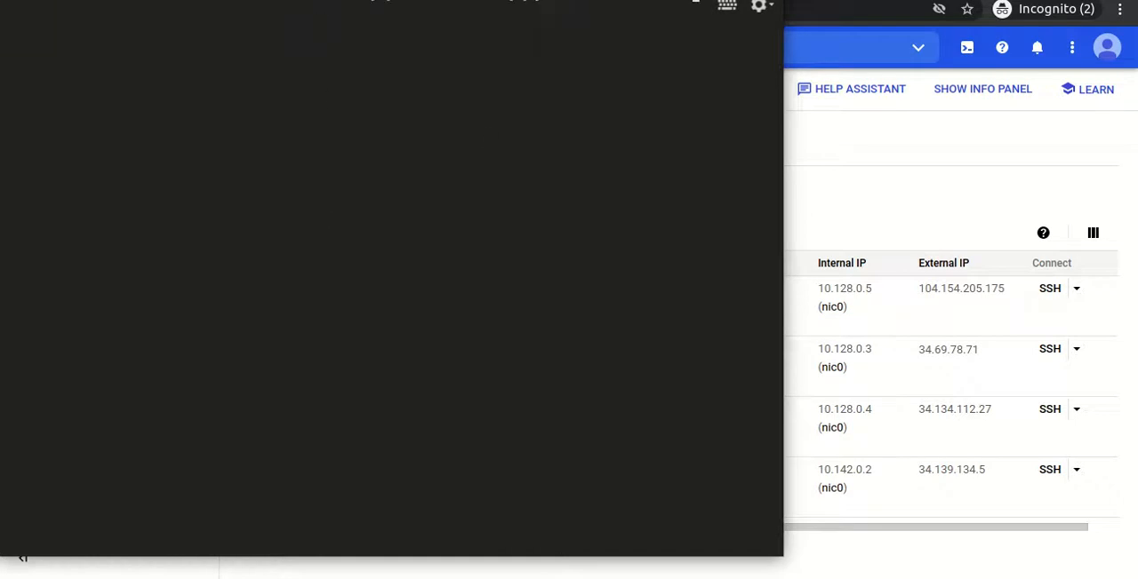
double_click(400, 0)
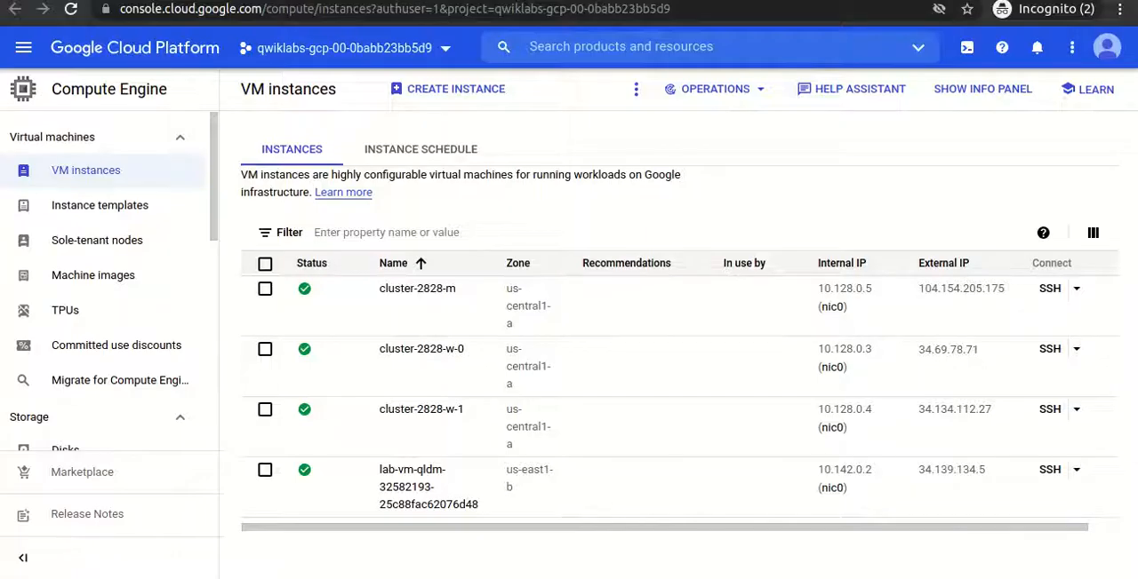
- Search the web for "hdfs dfs" in a new browser tab
key(ctrl+t)
text(hsfd)
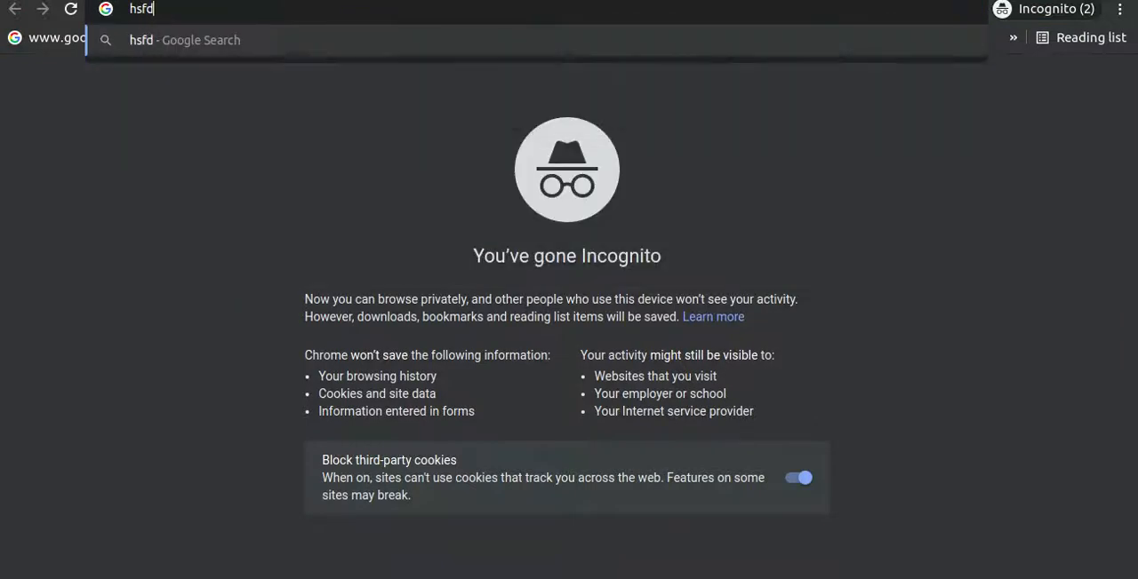
key(BackSpace)
key(BackSpace)
key(BackSpace)
text(dfs dfs)
key(Return)
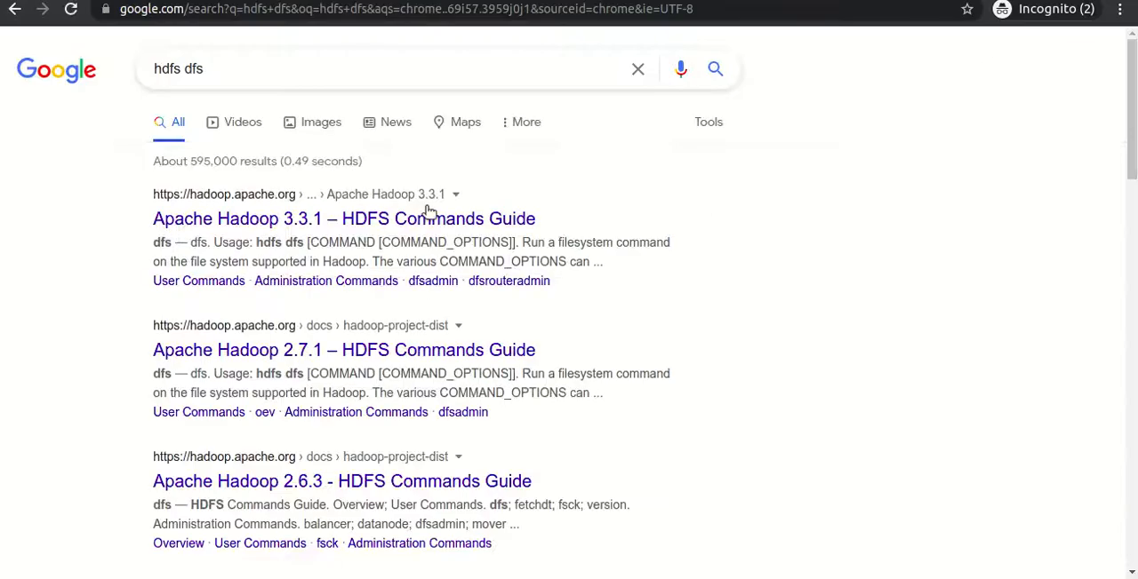
- Read the dfs command's description in the Apache Hadoop 3.3.1 HDFS Commands Guide and return to the VM instances page
click(384, 222)
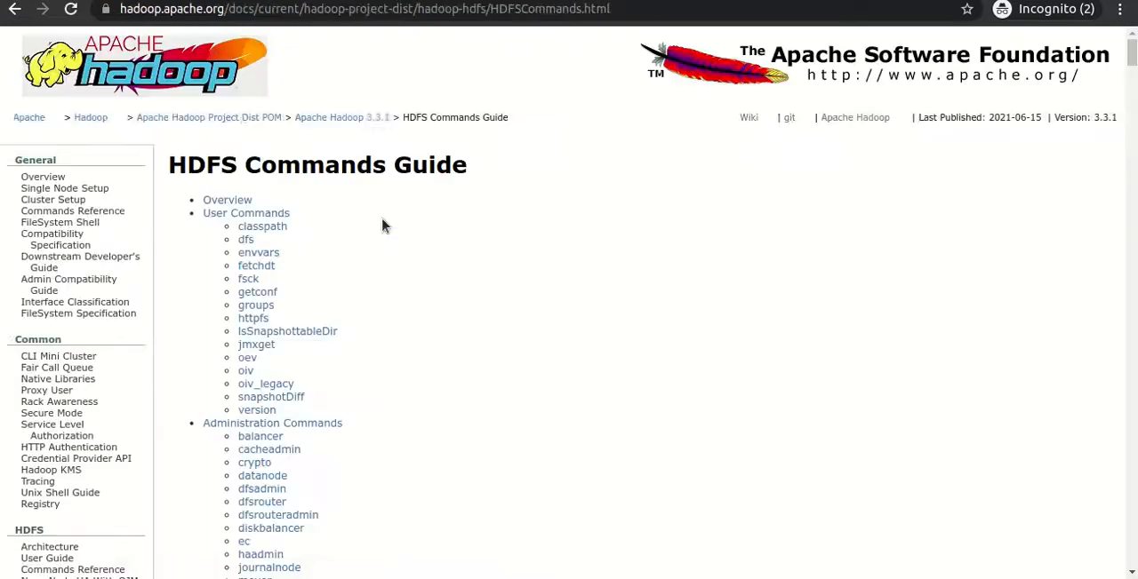
click(249, 240)
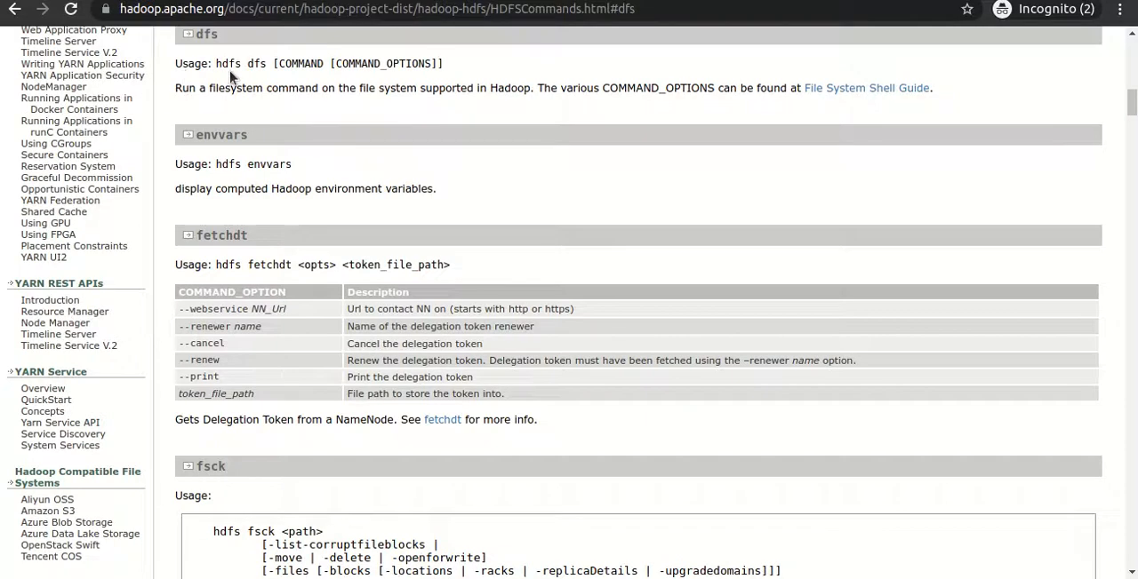
drag(174, 90, 534, 95)
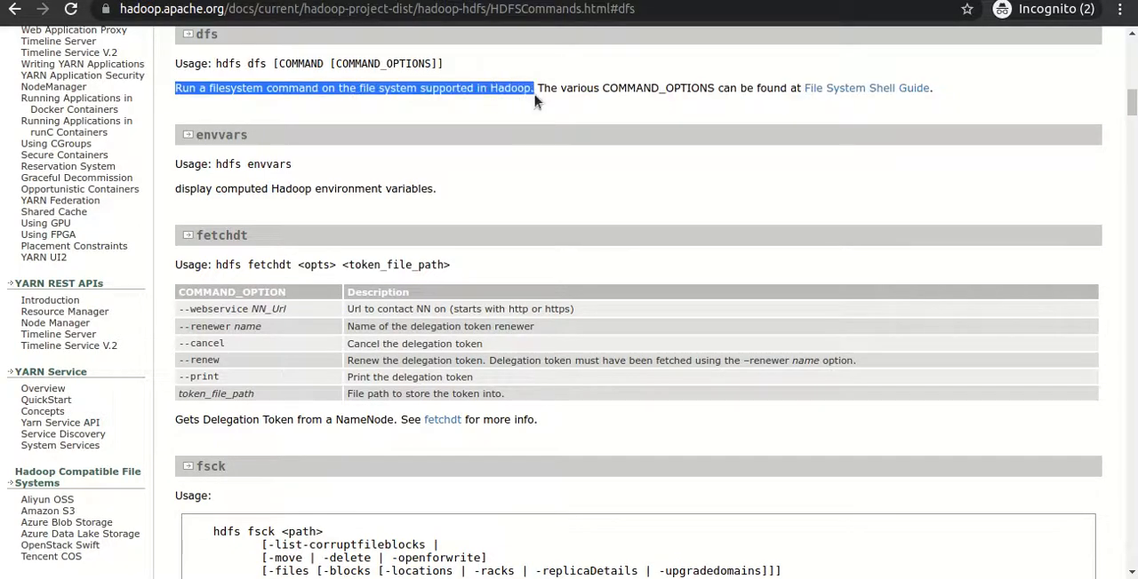
click(535, 96)
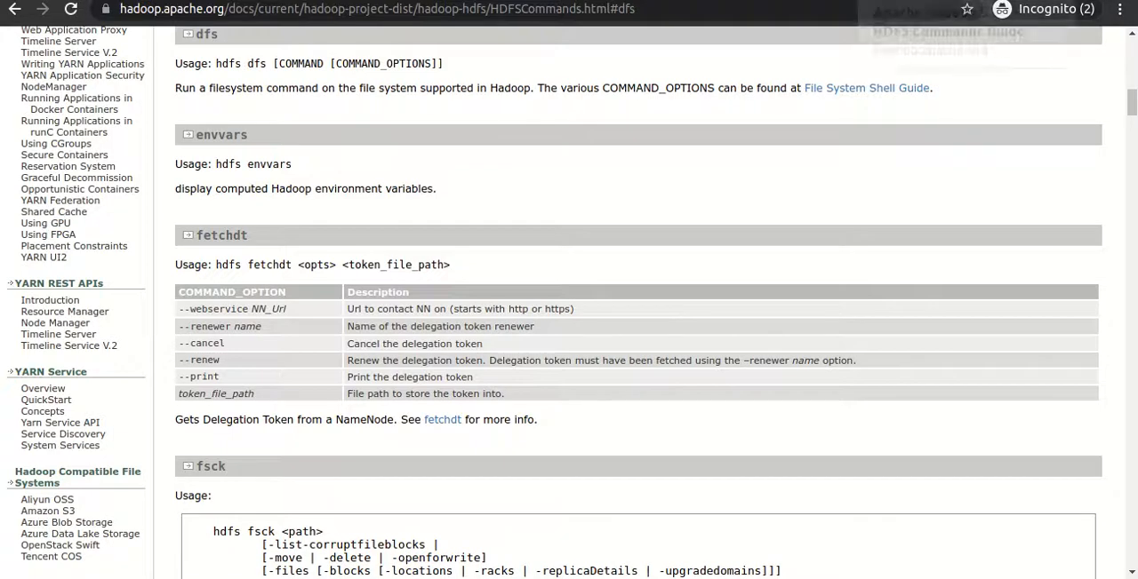
click(620, 0)
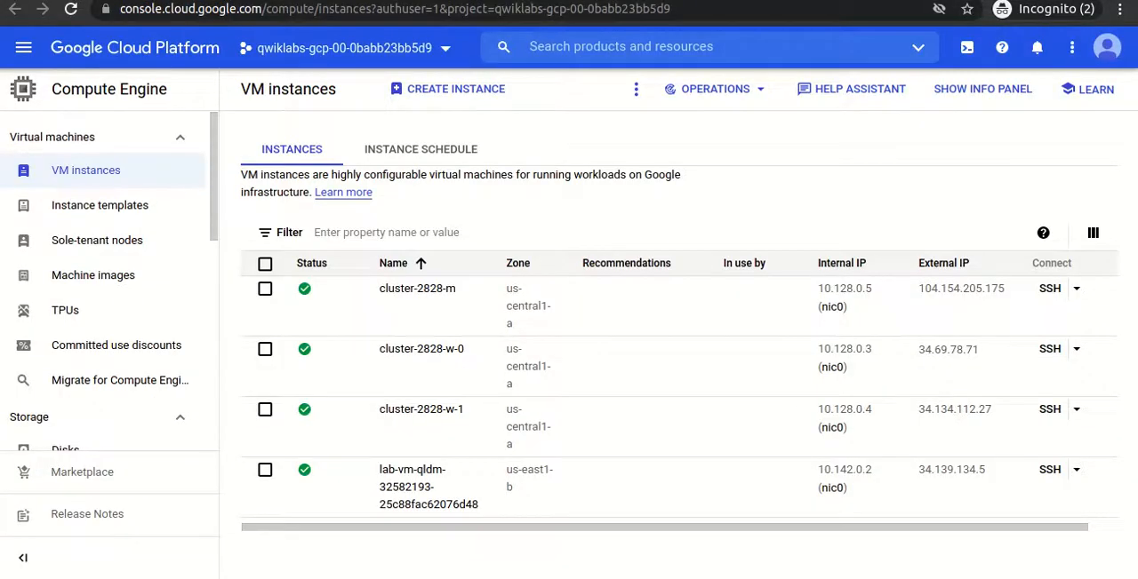